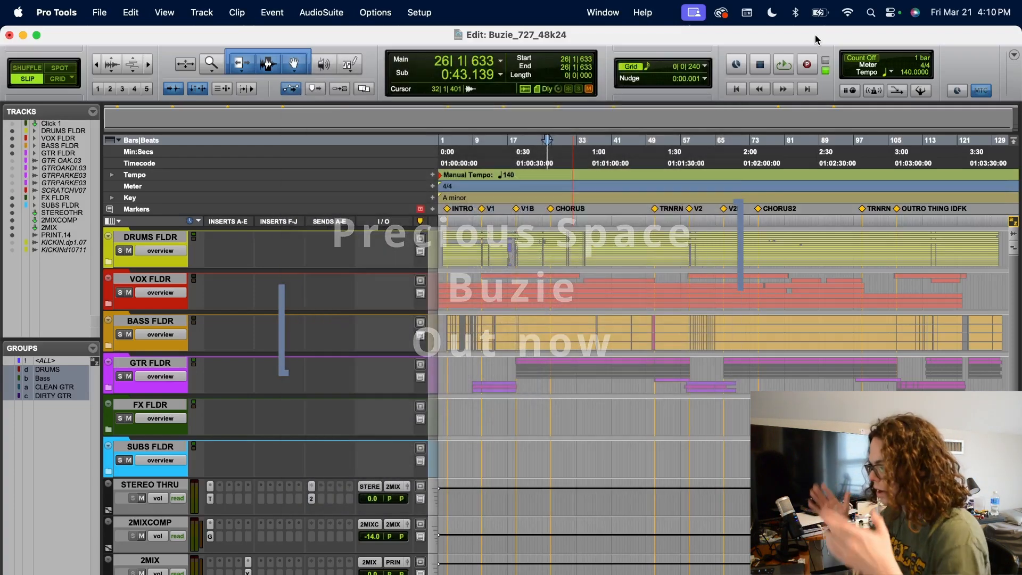
Briefly expand and collapse the drums, bass and guitar folder tracks to look over their contents.
{"action": "left_click", "coordinate": [108, 262]}
{"action": "left_click", "coordinate": [108, 262]}
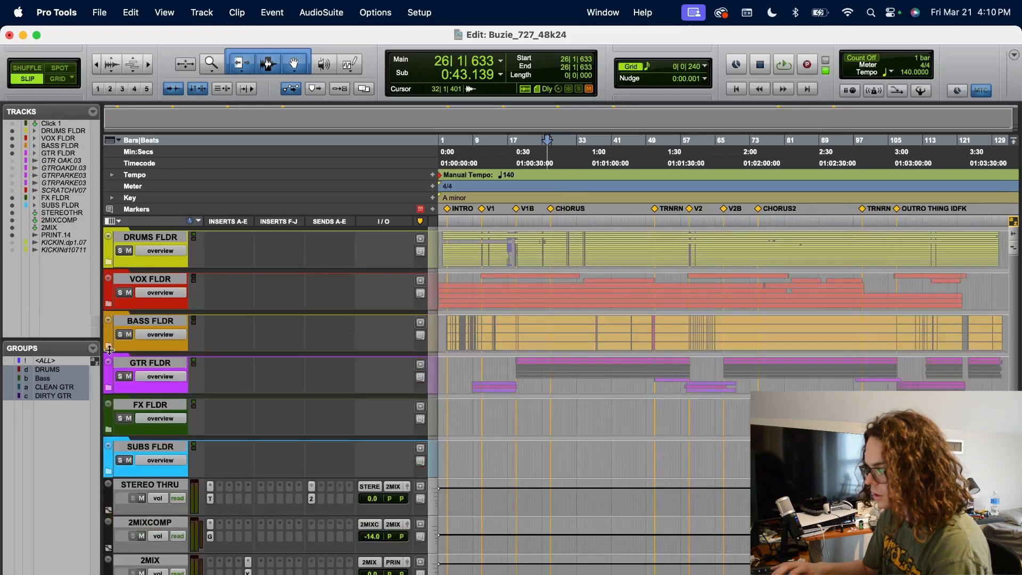
{"action": "left_click", "coordinate": [109, 347]}
{"action": "left_click", "coordinate": [109, 347]}
{"action": "left_click", "coordinate": [109, 388]}
{"action": "left_click", "coordinate": [108, 388]}
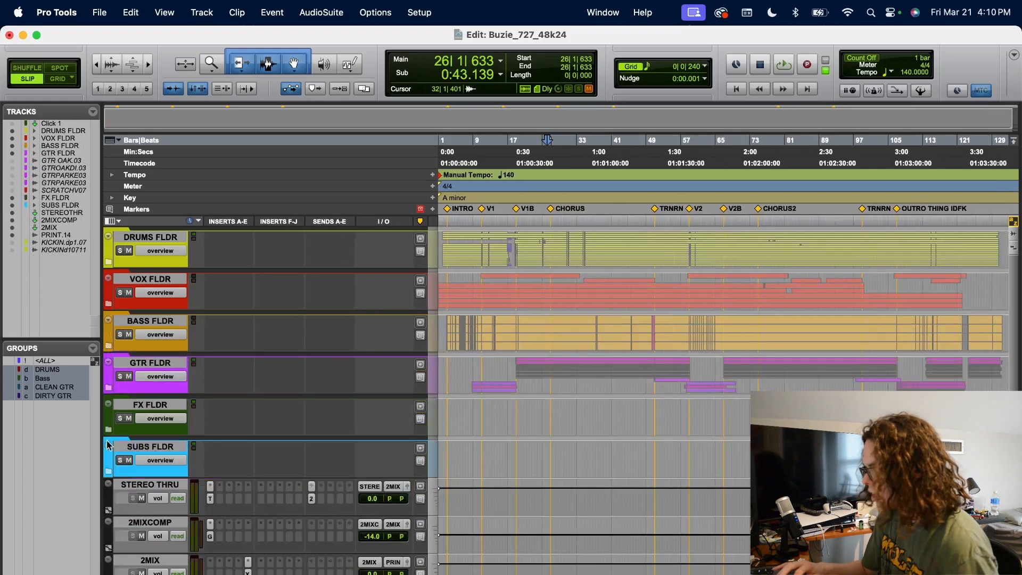
Expand the FX folder to view its effect return tracks and collapse it again.
{"action": "left_click", "coordinate": [109, 430]}
{"action": "scroll", "coordinate": [120, 439], "scroll_direction": "down", "scroll_amount": 2}
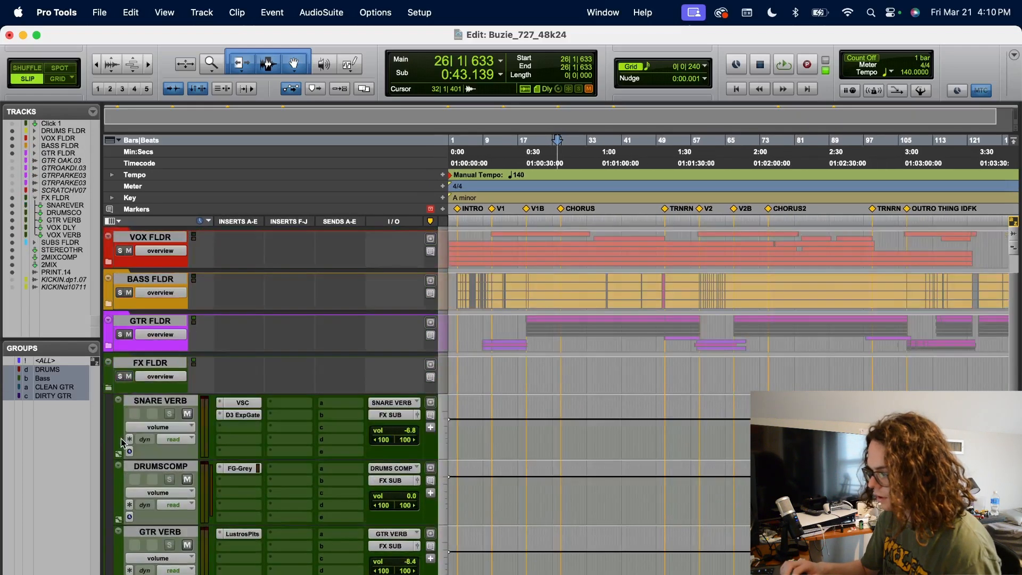
{"action": "left_click", "coordinate": [110, 391]}
Expand the SUBS folder, look through its submix tracks and collapse it again.
{"action": "left_click", "coordinate": [108, 431]}
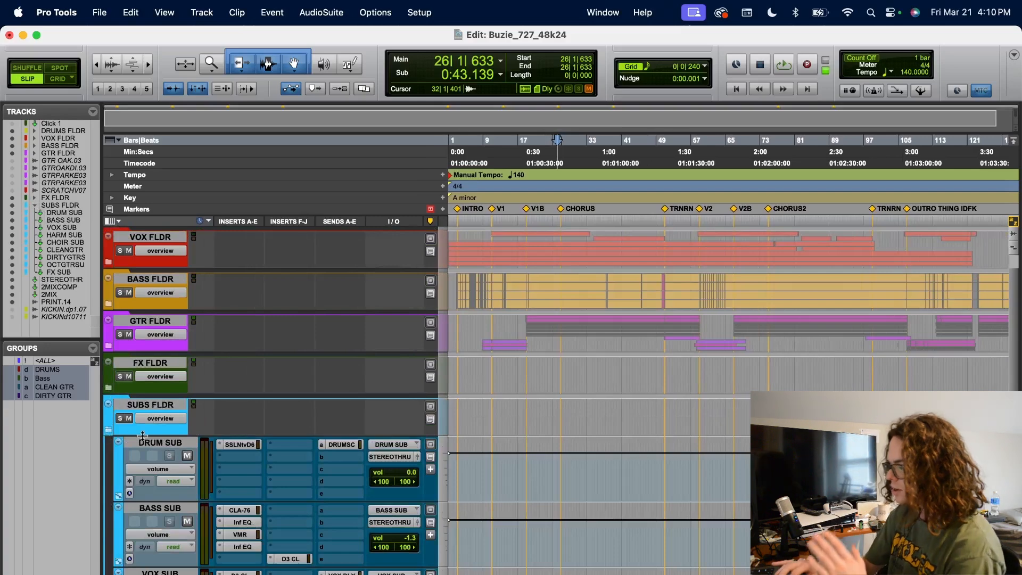
{"action": "scroll", "coordinate": [144, 441], "scroll_direction": "down", "scroll_amount": 10}
{"action": "scroll", "coordinate": [142, 441], "scroll_direction": "down", "scroll_amount": 3}
{"action": "scroll", "coordinate": [143, 440], "scroll_direction": "up", "scroll_amount": 10}
{"action": "left_click", "coordinate": [108, 473]}
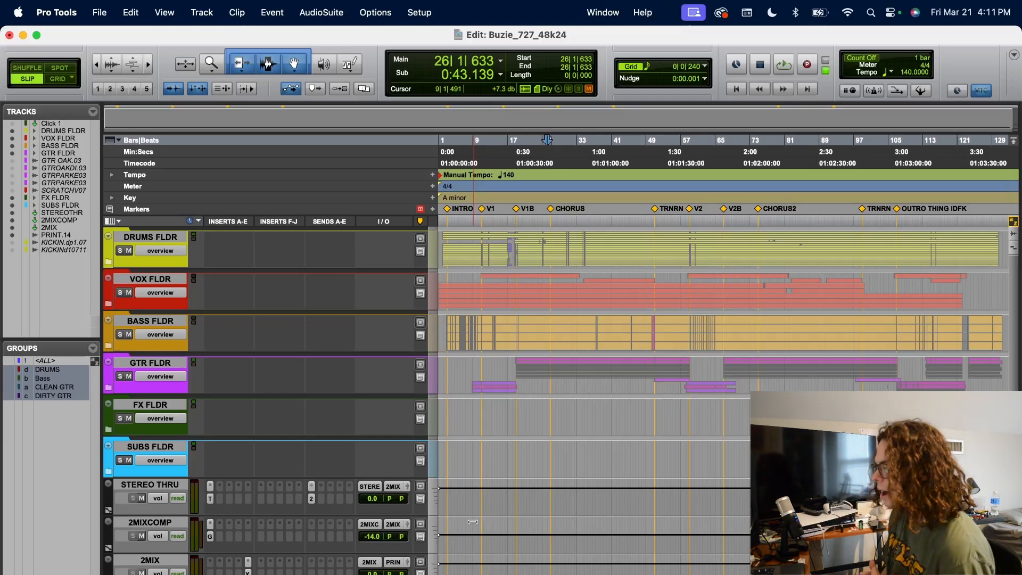
Play the full mix from just before the CHORUS marker and stop playback after listening.
{"action": "scroll", "coordinate": [539, 276], "scroll_direction": "up", "scroll_amount": 2}
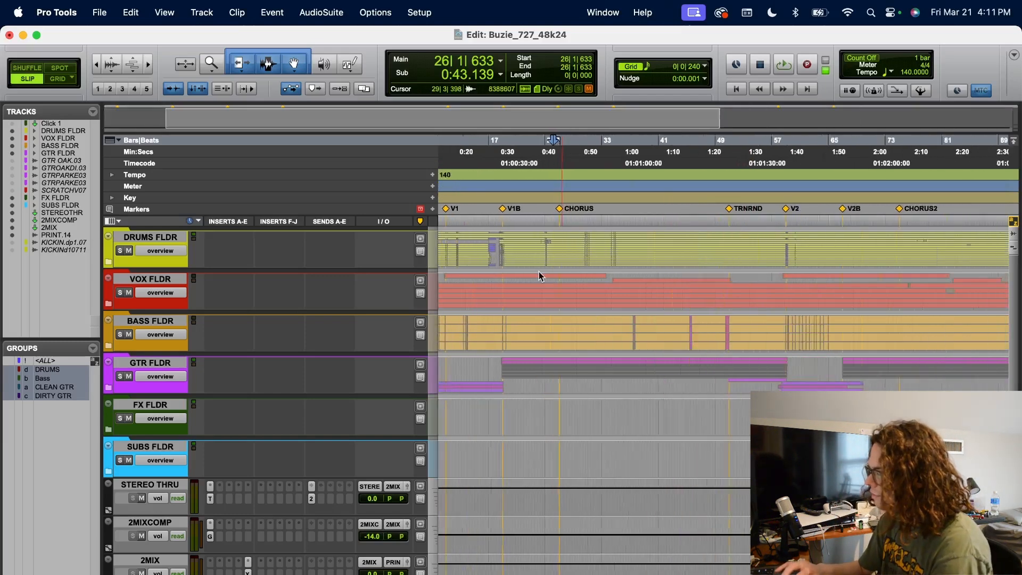
{"action": "left_click", "coordinate": [569, 198]}
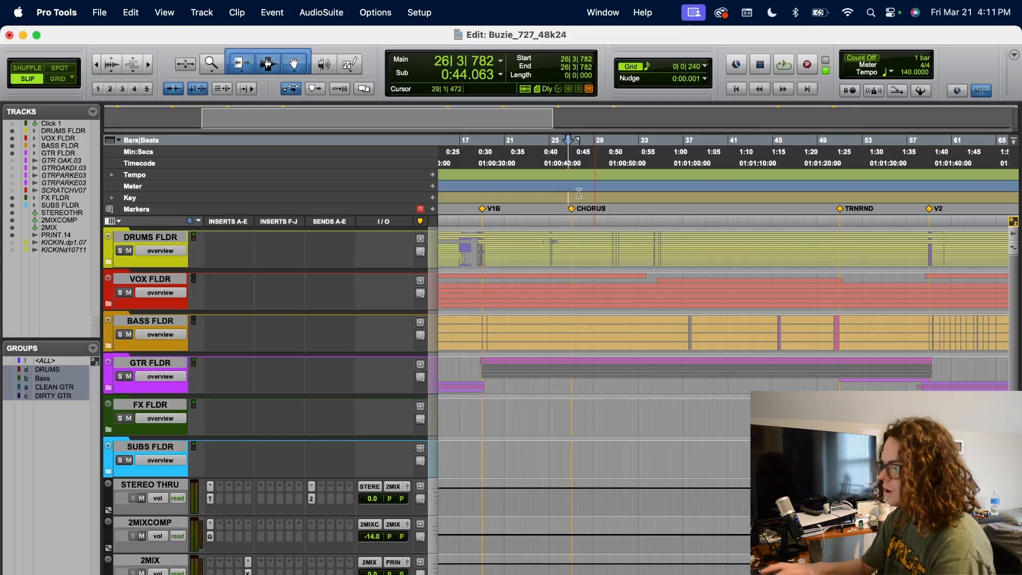
{"action": "key", "text": "space"}
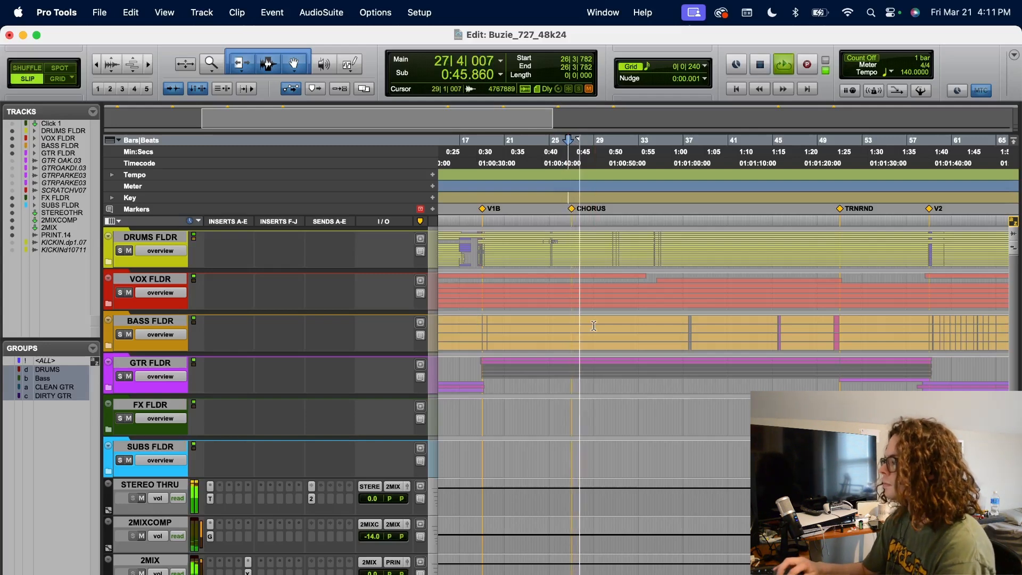
{"action": "scroll", "coordinate": [594, 325], "scroll_direction": "down", "scroll_amount": 1}
{"action": "scroll", "coordinate": [594, 326], "scroll_direction": "down", "scroll_amount": 1}
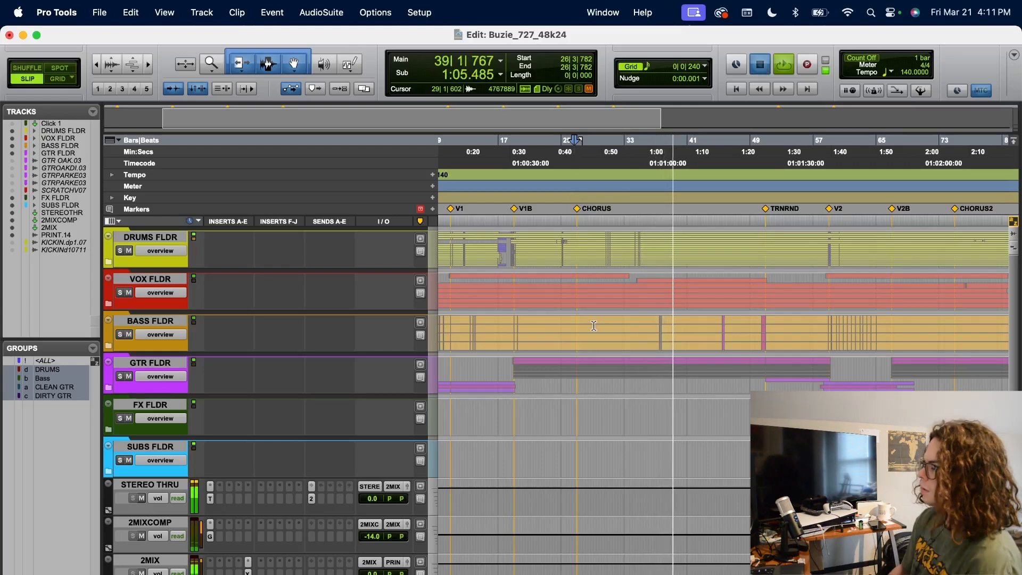
{"action": "key", "text": "space"}
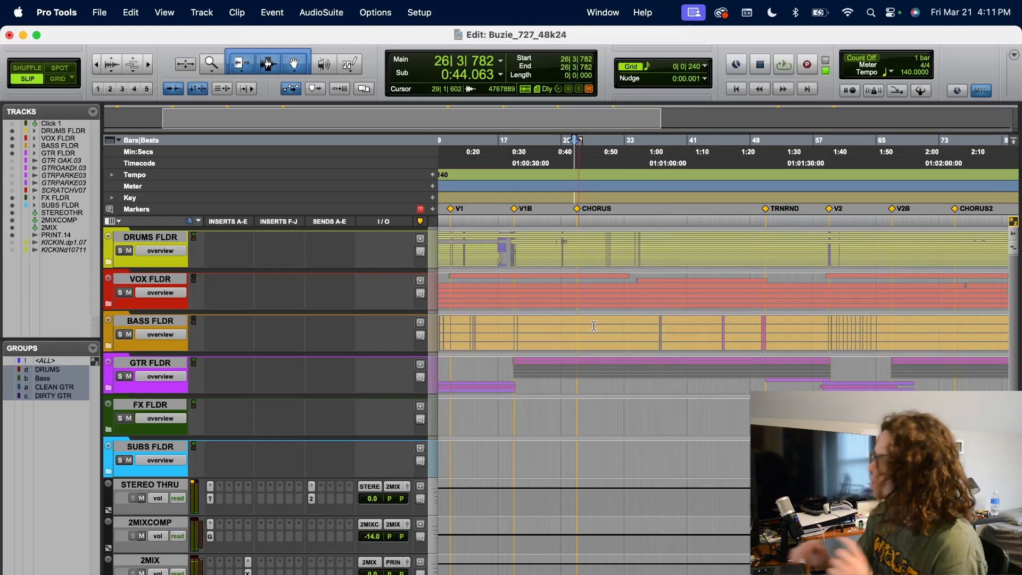
Expand and solo the DRUMS folder, and listen to the drums from just before the chorus.
{"action": "left_click", "coordinate": [108, 262]}
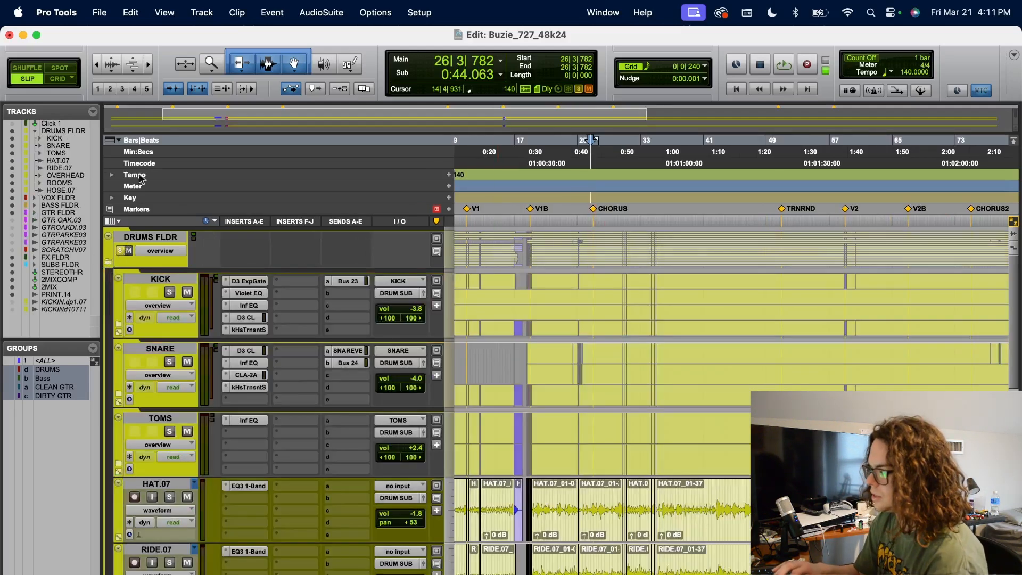
{"action": "key", "text": "space"}
{"action": "scroll", "coordinate": [654, 405], "scroll_direction": "down", "scroll_amount": 2}
{"action": "scroll", "coordinate": [655, 404], "scroll_direction": "up", "scroll_amount": 2}
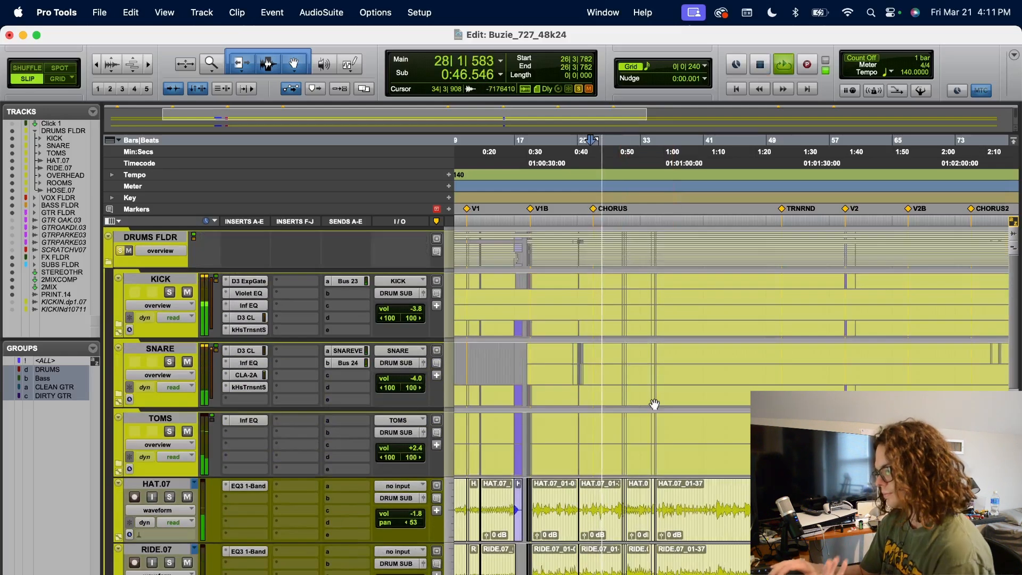
{"action": "key", "text": "space"}
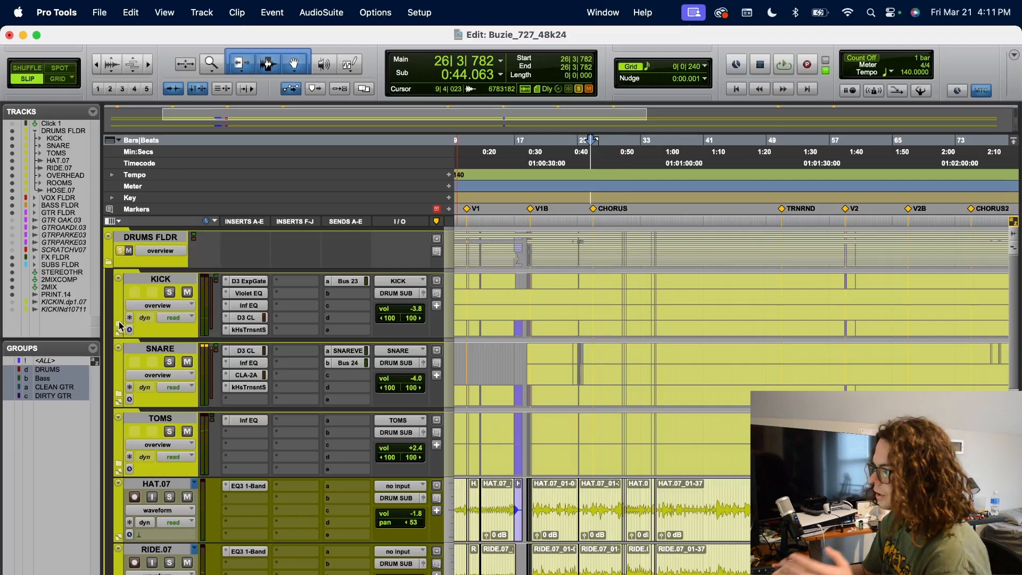
Expand and collapse the KICK, SNARE and TOMS folders in turn to inspect their tracks.
{"action": "left_click", "coordinate": [120, 326]}
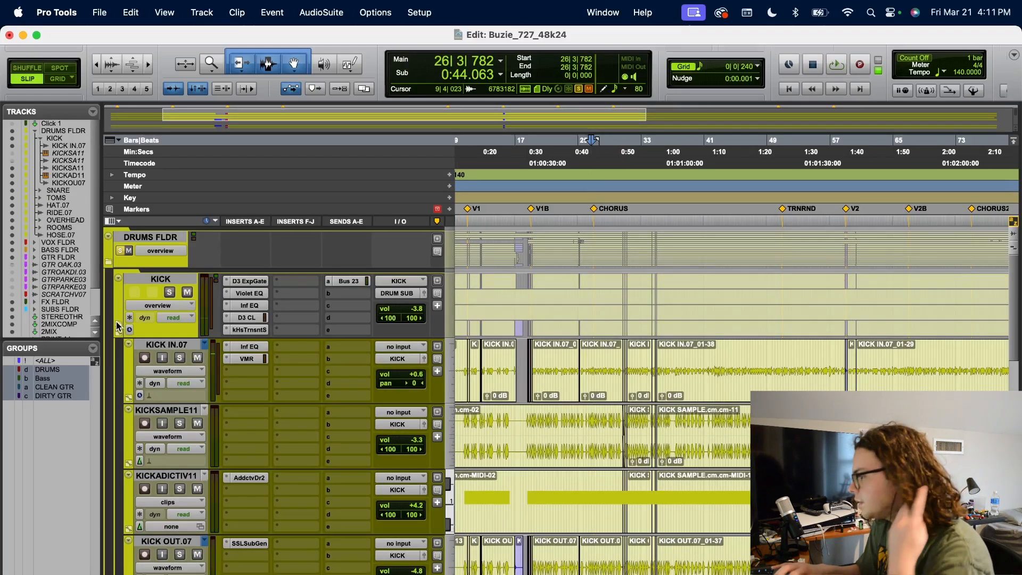
{"action": "left_click", "coordinate": [119, 326]}
{"action": "left_click", "coordinate": [117, 395]}
{"action": "left_click", "coordinate": [117, 395]}
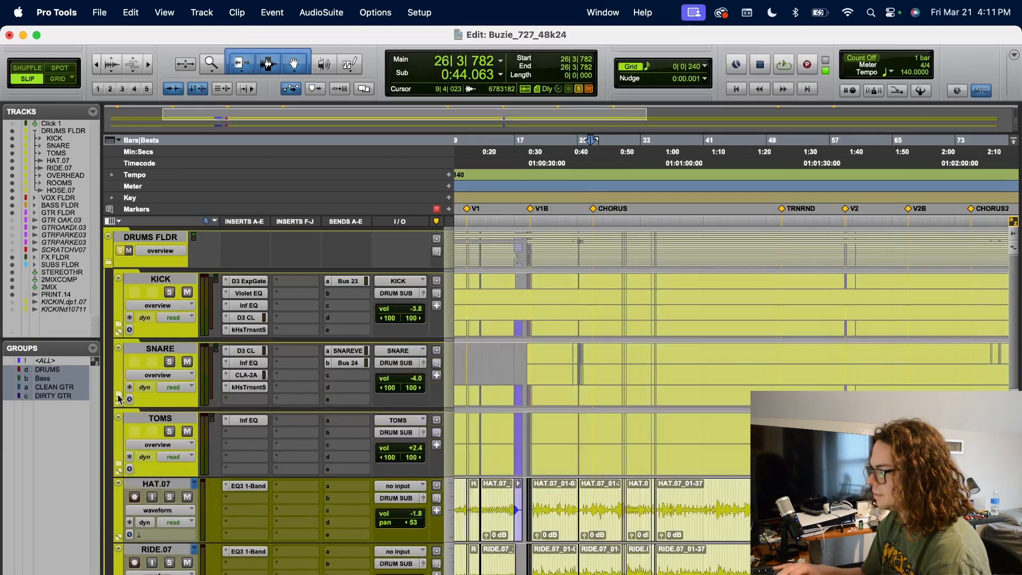
{"action": "left_click", "coordinate": [117, 463]}
{"action": "left_click", "coordinate": [118, 466]}
Expand the OVERHEADS folder to inspect its microphone tracks and collapse it again.
{"action": "scroll", "coordinate": [139, 478], "scroll_direction": "down", "scroll_amount": 4}
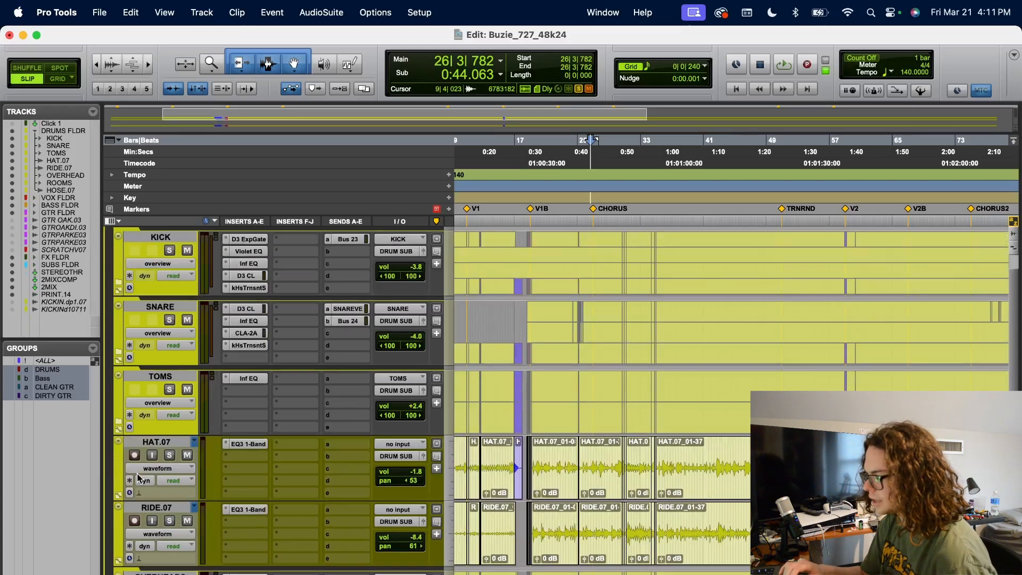
{"action": "left_click", "coordinate": [119, 484]}
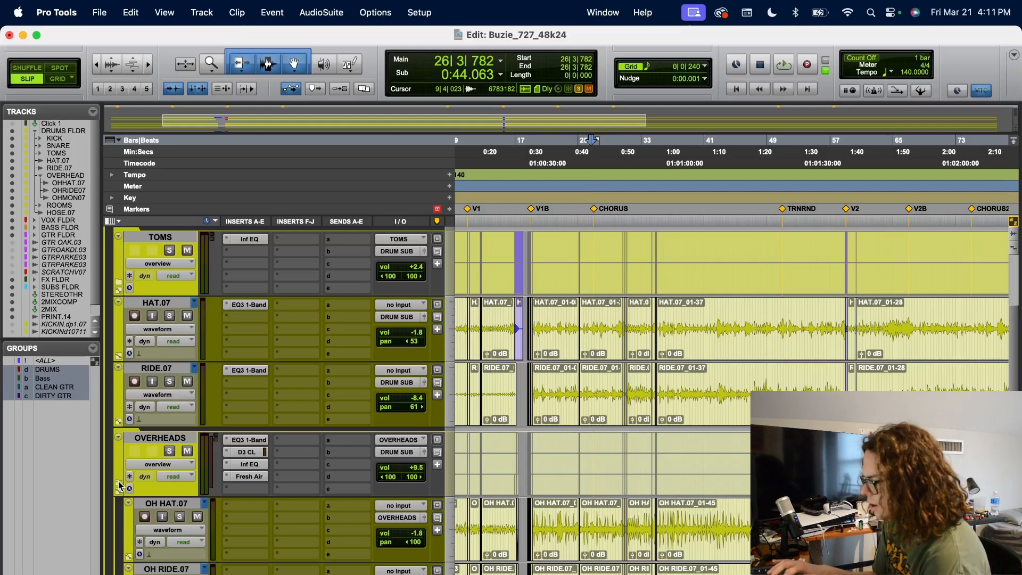
{"action": "left_click", "coordinate": [119, 485]}
{"action": "scroll", "coordinate": [119, 487], "scroll_direction": "down", "scroll_amount": 3}
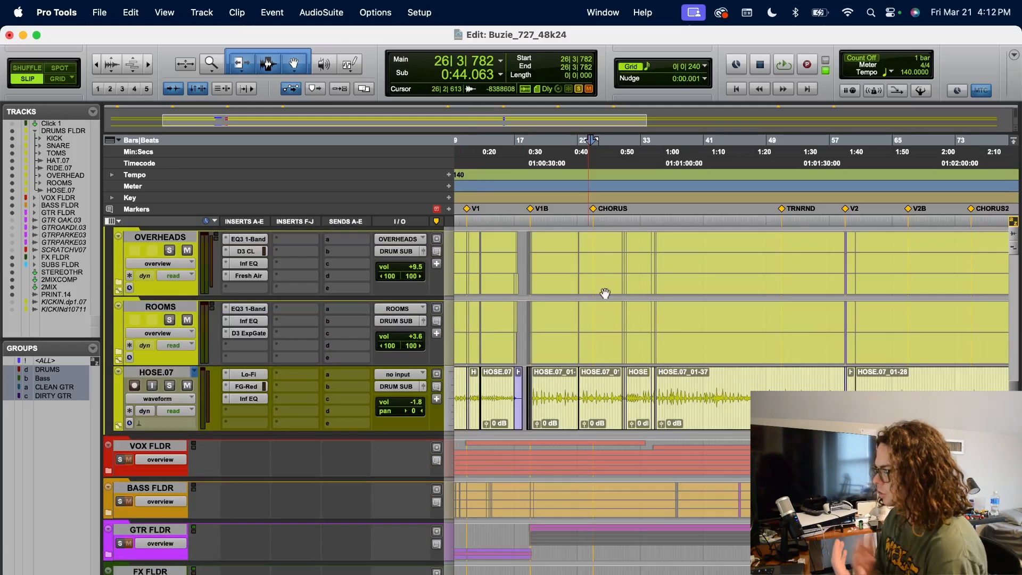
Solo the ROOMS folder, bypass its three insert plug-ins and play the chorus.
{"action": "left_click", "coordinate": [170, 320]}
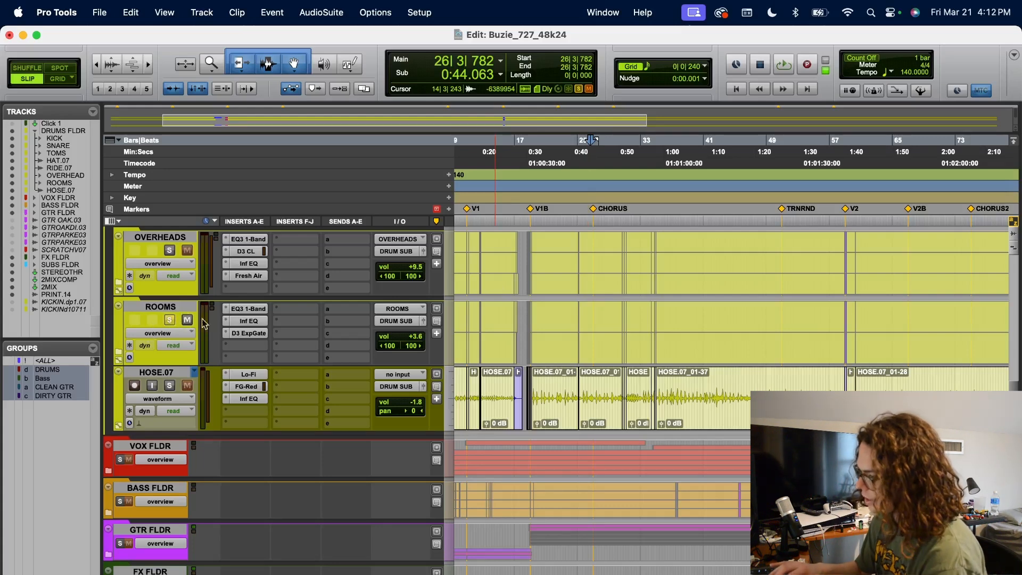
{"action": "left_click", "coordinate": [254, 312], "text": "shift+super"}
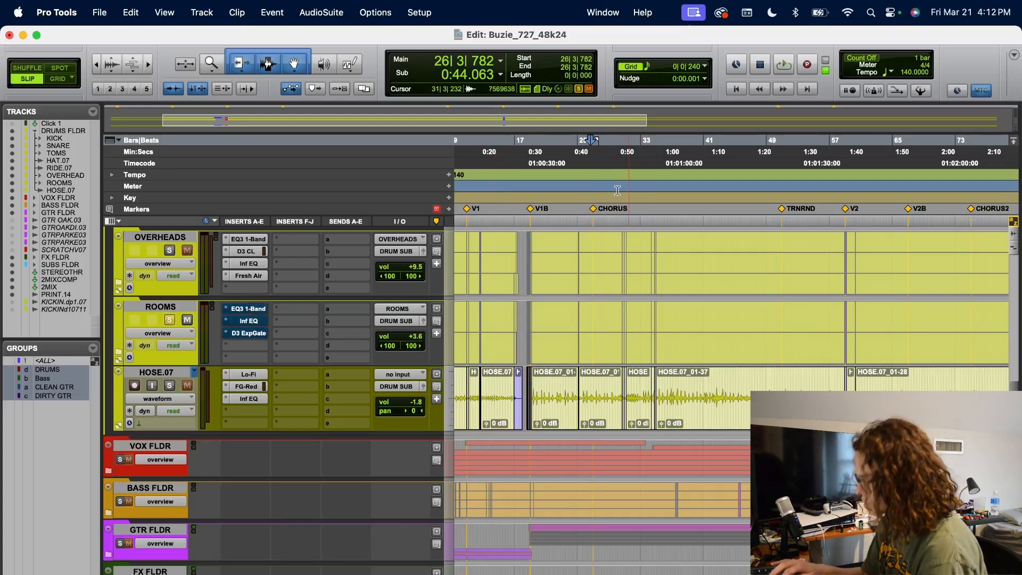
{"action": "key", "text": "space"}
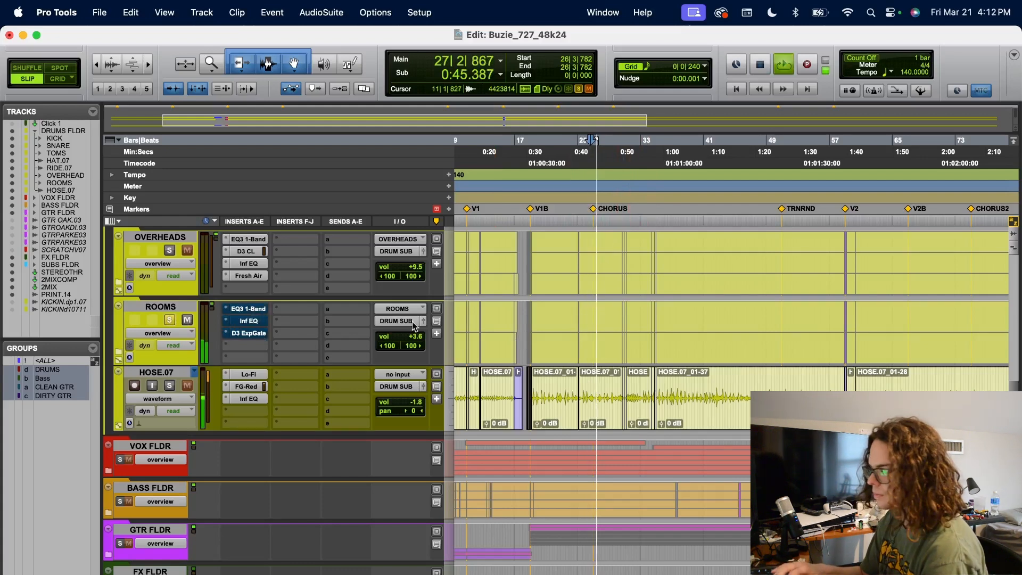
Expand the ROOMS folder to show its hat-side and ride-side tracks, and stop playback after listening.
{"action": "left_click", "coordinate": [119, 352]}
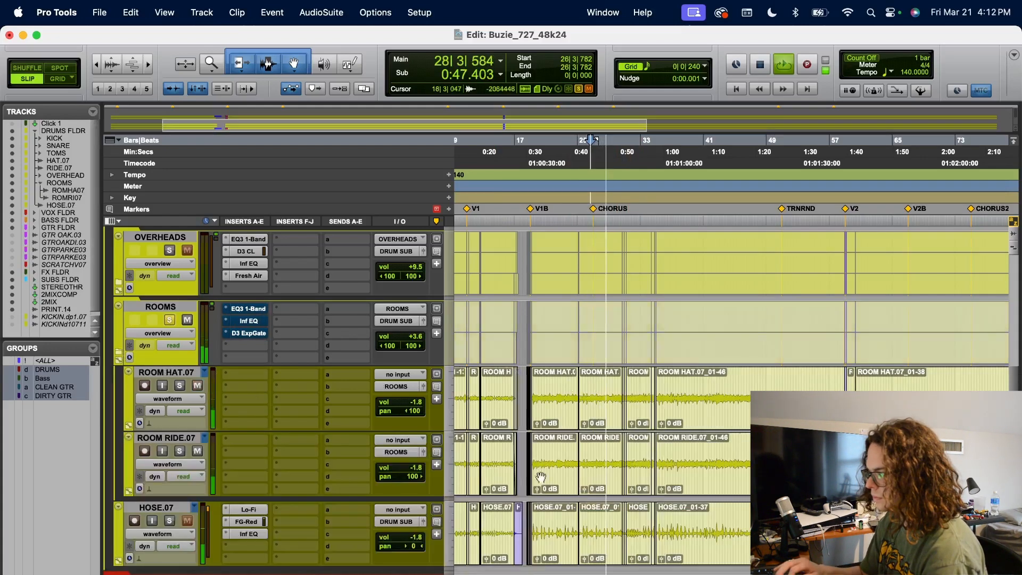
{"action": "scroll", "coordinate": [588, 453], "scroll_direction": "left", "scroll_amount": 5}
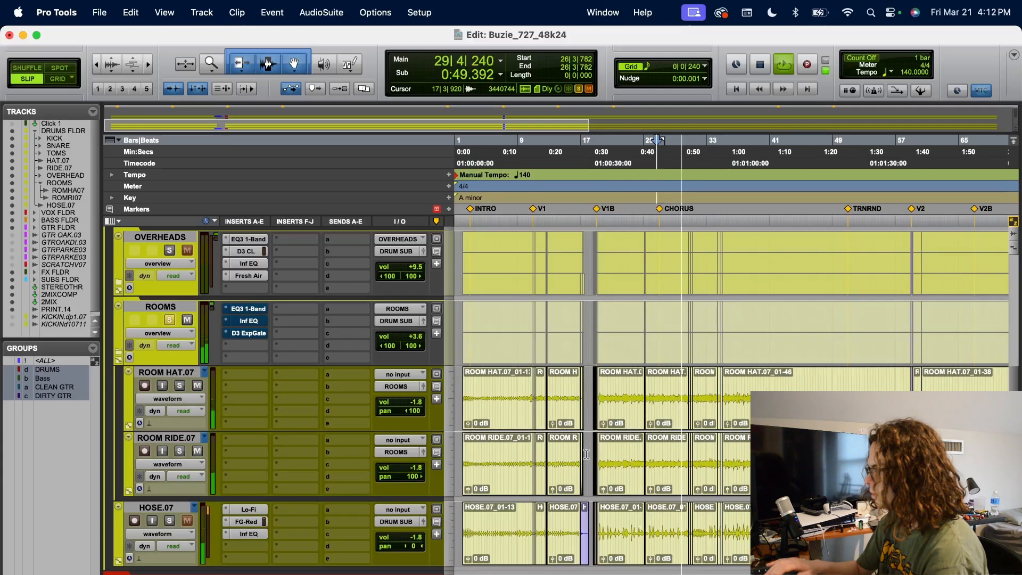
{"action": "key", "text": "space"}
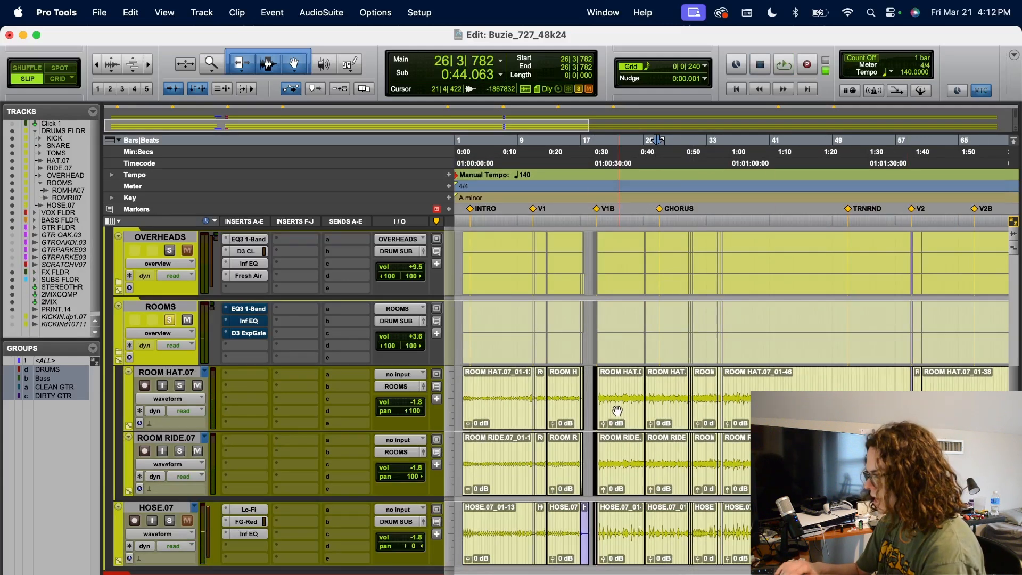
Examine the room microphone waveforms along the timeline from the chorus to the end of the song.
{"action": "scroll", "coordinate": [645, 399], "scroll_direction": "right", "scroll_amount": 6}
{"action": "scroll", "coordinate": [644, 399], "scroll_direction": "right", "scroll_amount": 1}
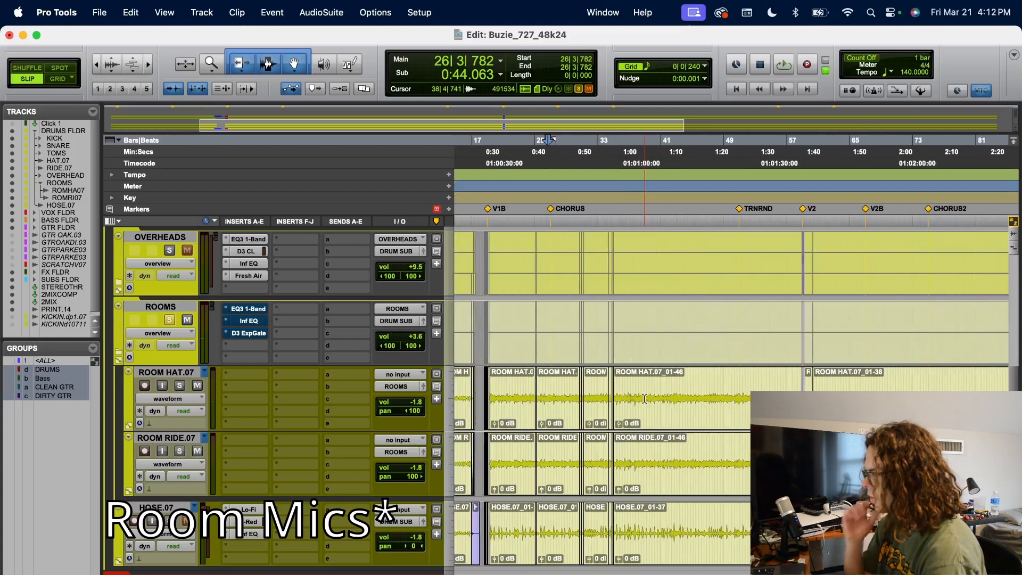
{"action": "scroll", "coordinate": [645, 398], "scroll_direction": "right", "scroll_amount": 2}
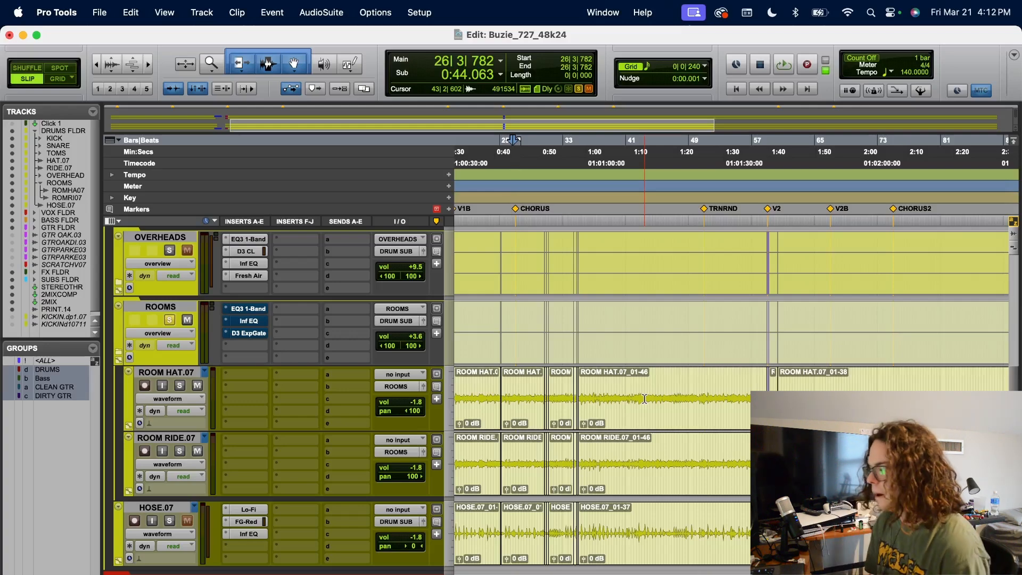
{"action": "left_click", "coordinate": [729, 399]}
{"action": "key", "text": "super+bracketright"}
{"action": "key", "text": "super+bracketright"}
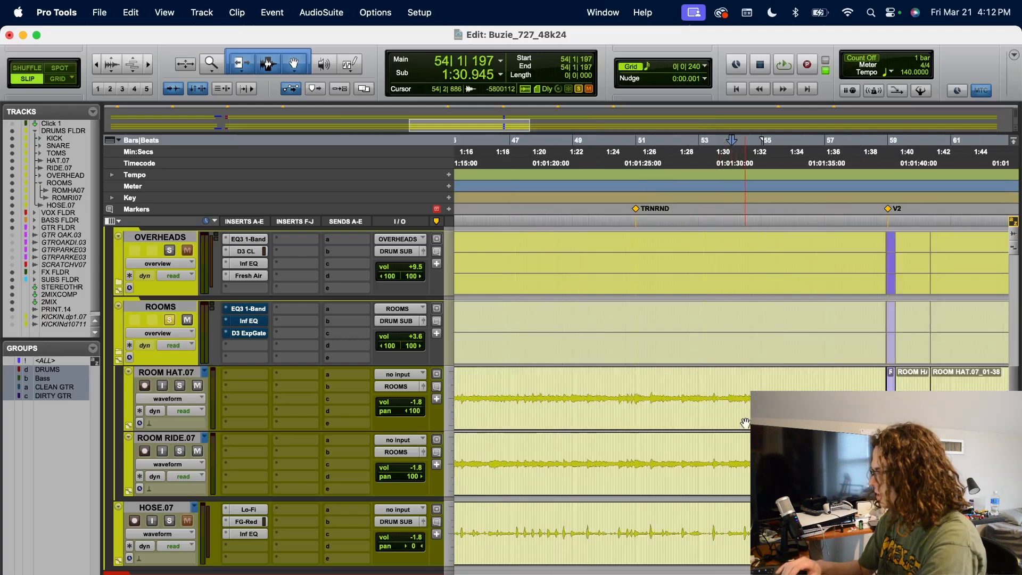
{"action": "scroll", "coordinate": [745, 424], "scroll_direction": "right", "scroll_amount": 10}
{"action": "scroll", "coordinate": [745, 423], "scroll_direction": "up", "scroll_amount": 3}
{"action": "scroll", "coordinate": [745, 423], "scroll_direction": "down", "scroll_amount": 3}
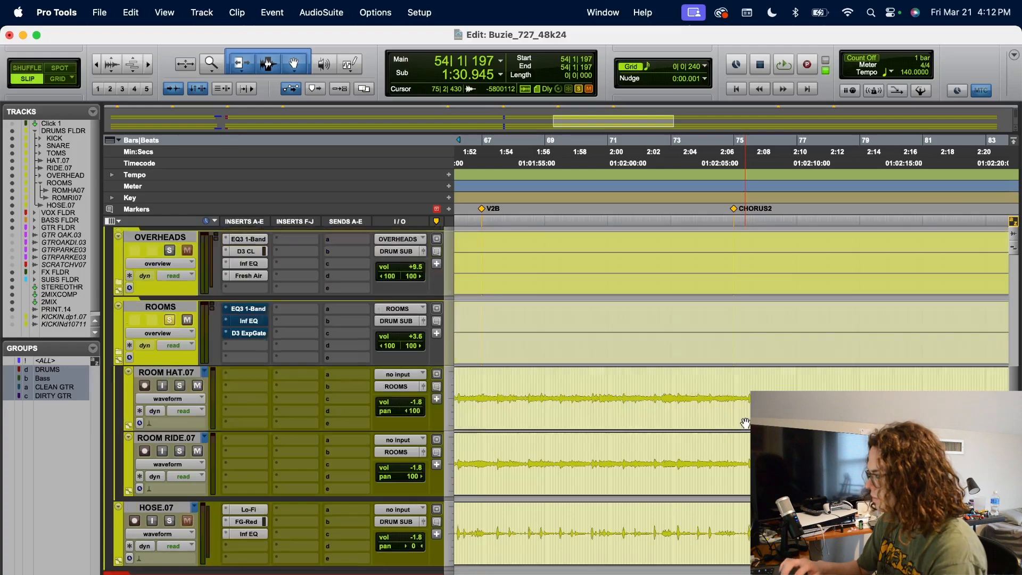
{"action": "scroll", "coordinate": [746, 423], "scroll_direction": "down", "scroll_amount": 5}
{"action": "scroll", "coordinate": [745, 423], "scroll_direction": "right", "scroll_amount": 10}
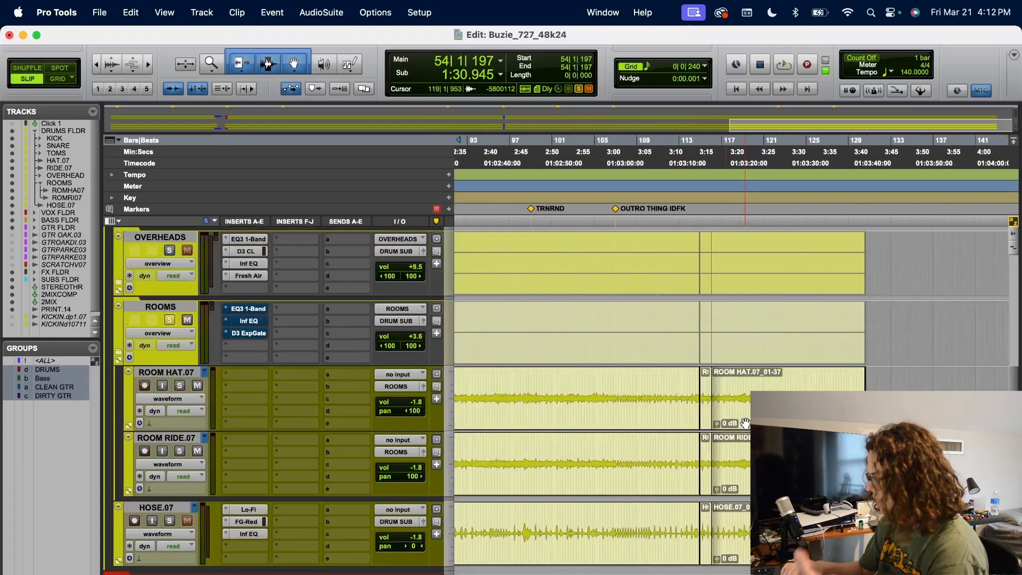
{"action": "scroll", "coordinate": [571, 409], "scroll_direction": "left", "scroll_amount": 10}
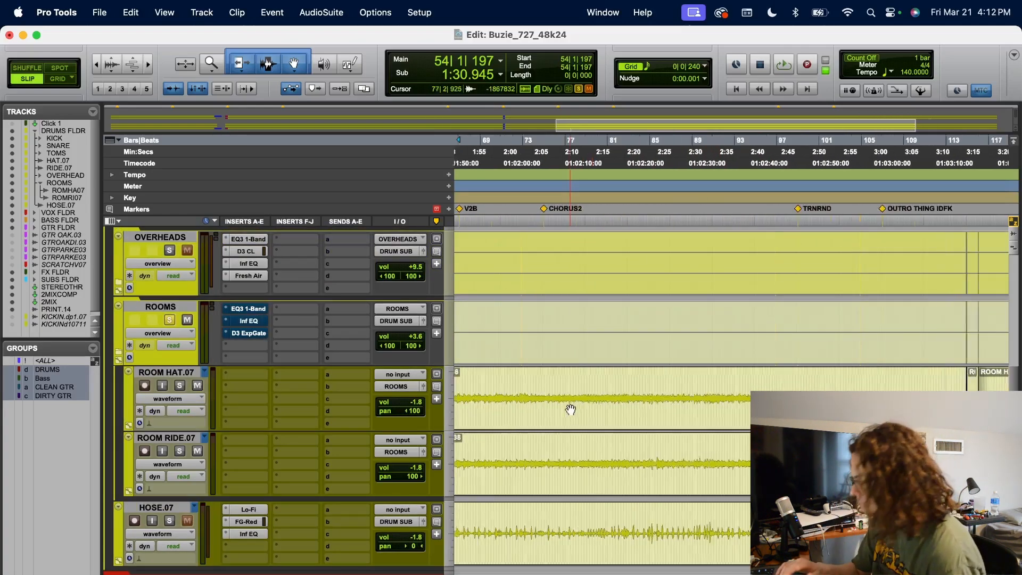
{"action": "scroll", "coordinate": [571, 409], "scroll_direction": "left", "scroll_amount": 20}
Play the soloed room mics from bar 4 in the intro and re-enable the three inserts on ROOMS.
{"action": "left_click", "coordinate": [495, 191]}
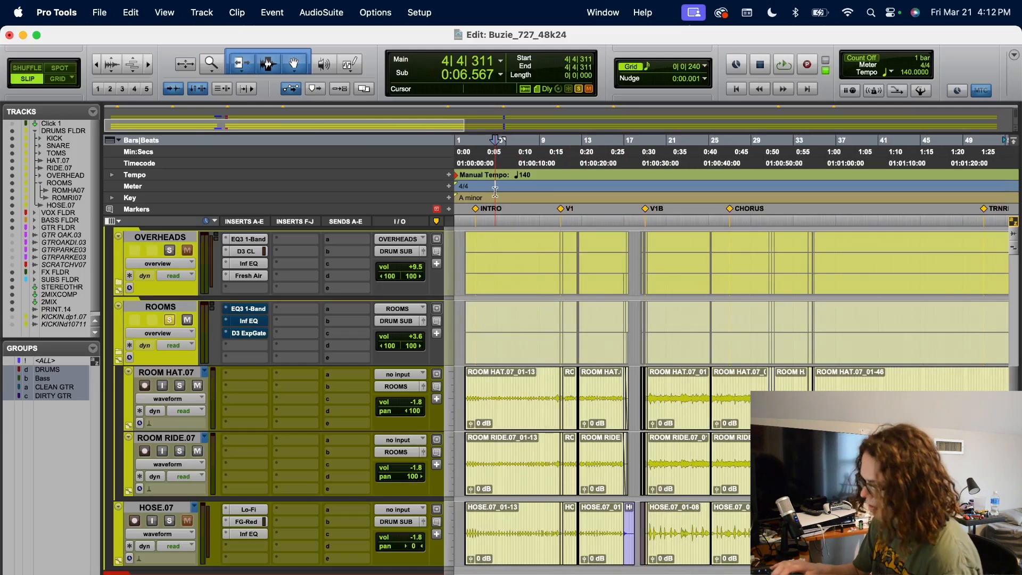
{"action": "key", "text": "space"}
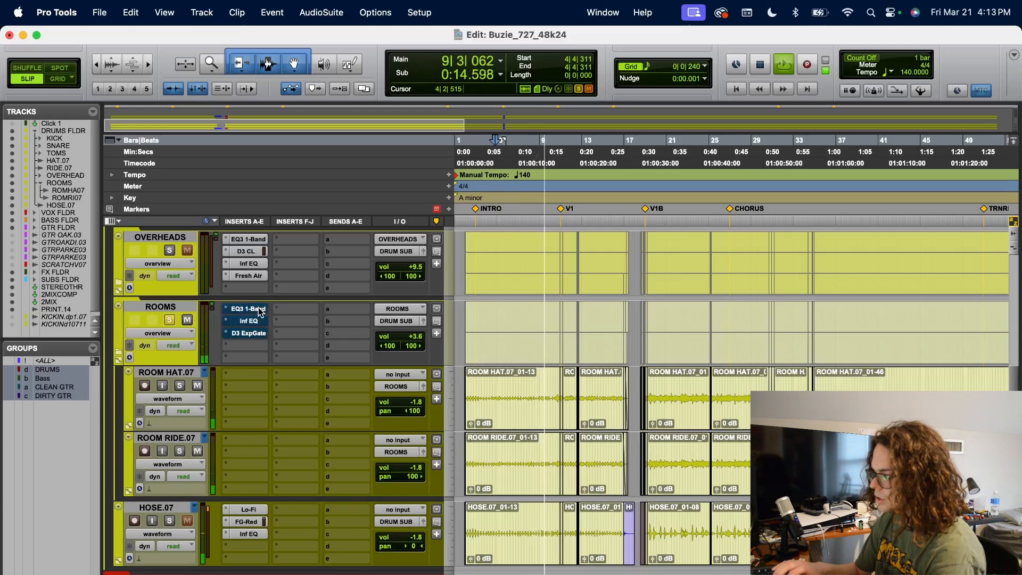
{"action": "left_click_drag", "start_coordinate": [248, 309], "coordinate": [249, 333]}
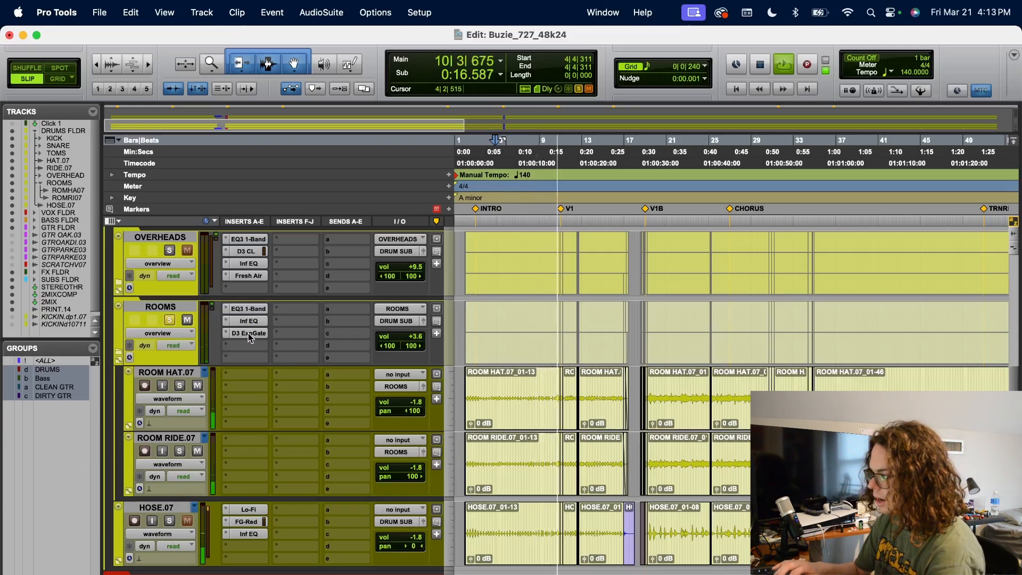
Bypass the Dyn3 Expander/Gate on the ROOMS folder and close its plug-in window.
{"action": "left_click", "coordinate": [248, 333]}
{"action": "left_click", "coordinate": [444, 76]}
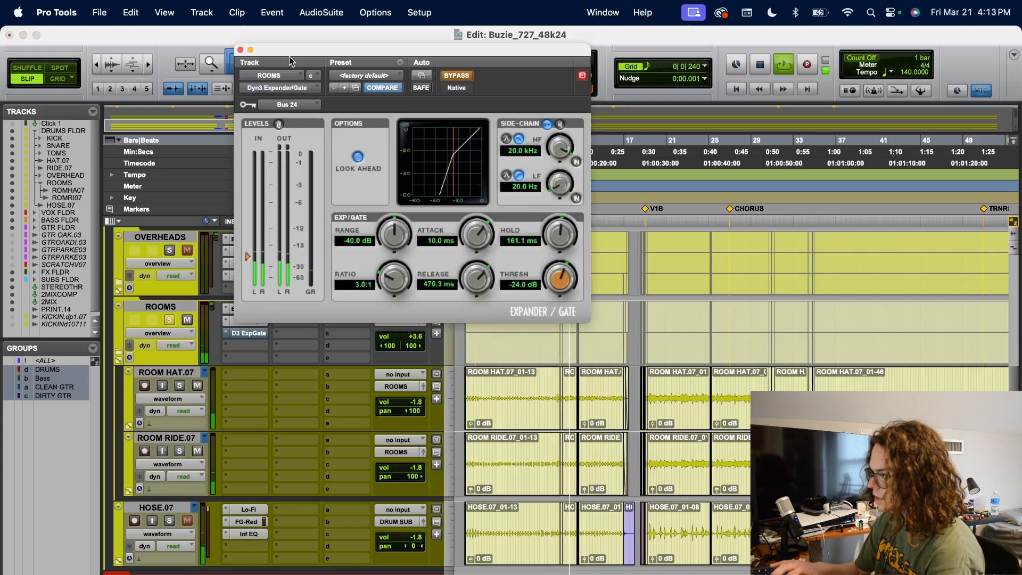
{"action": "left_click", "coordinate": [241, 49]}
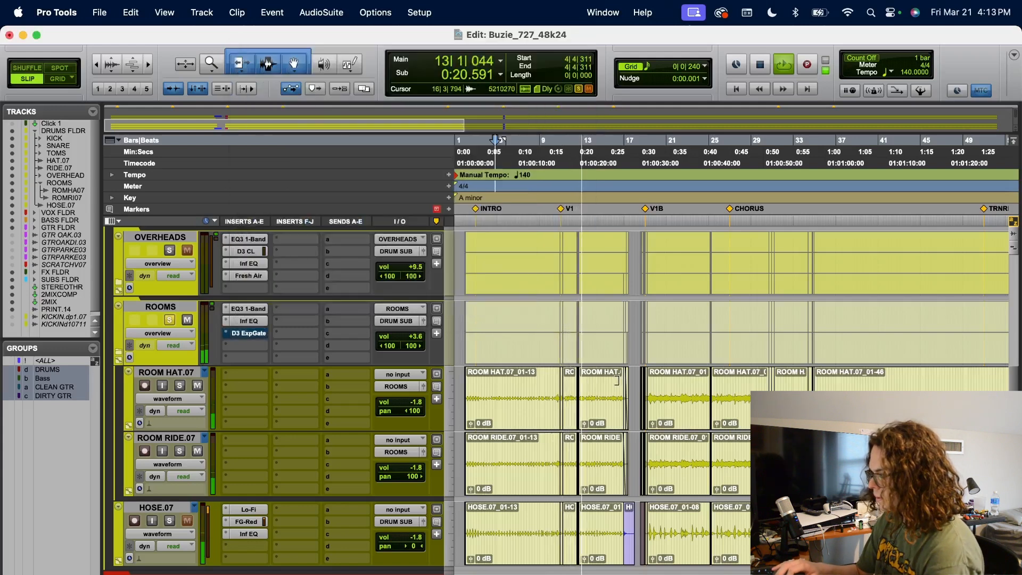
Stop playback and inspect the ROOMS Dyn3 Expander/Gate together with the SNARE folder's Bus 24 send, closing both windows.
{"action": "key", "text": "space"}
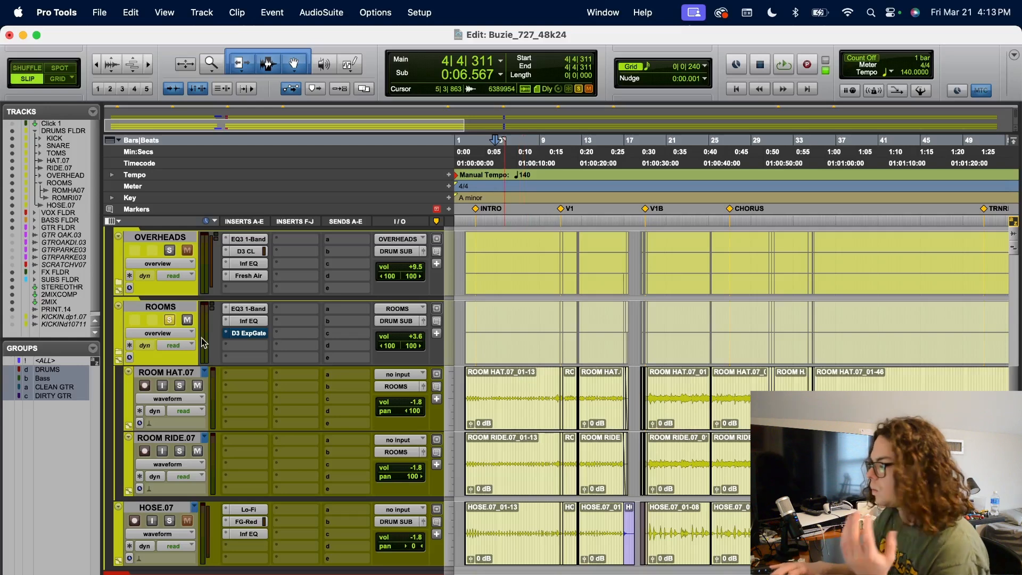
{"action": "left_click", "coordinate": [250, 334]}
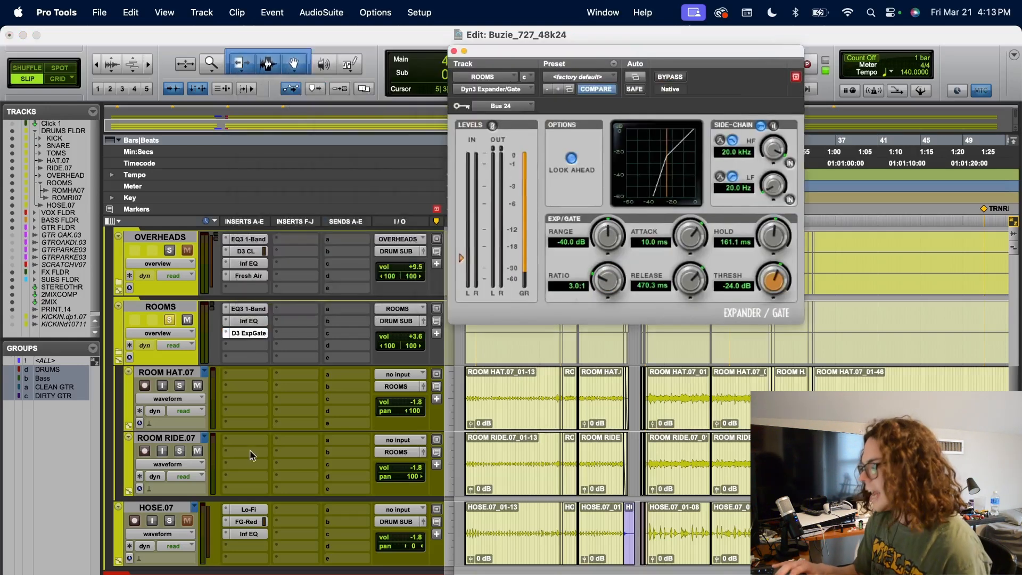
{"action": "scroll", "coordinate": [252, 456], "scroll_direction": "up", "scroll_amount": 10}
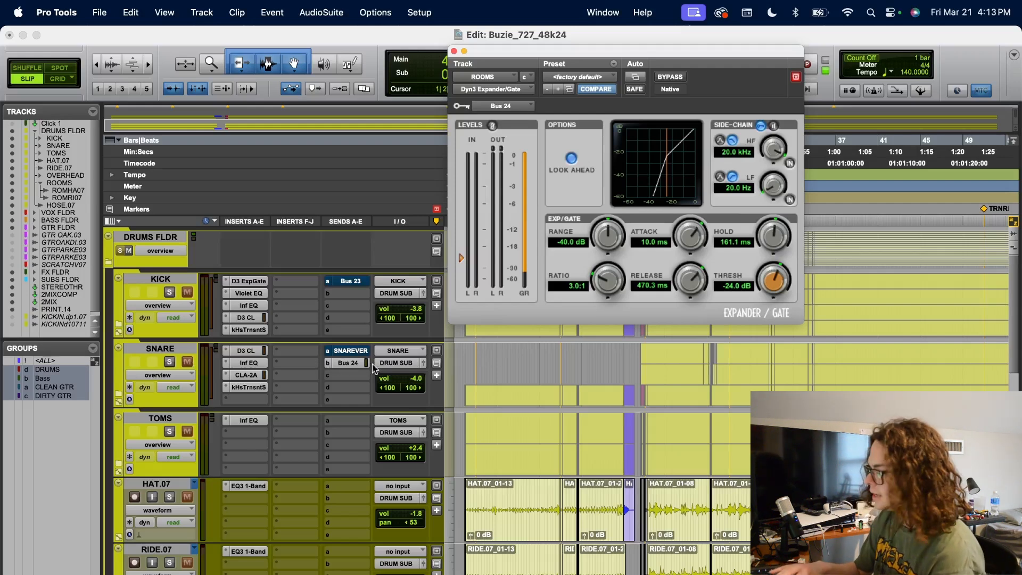
{"action": "left_click", "coordinate": [342, 367]}
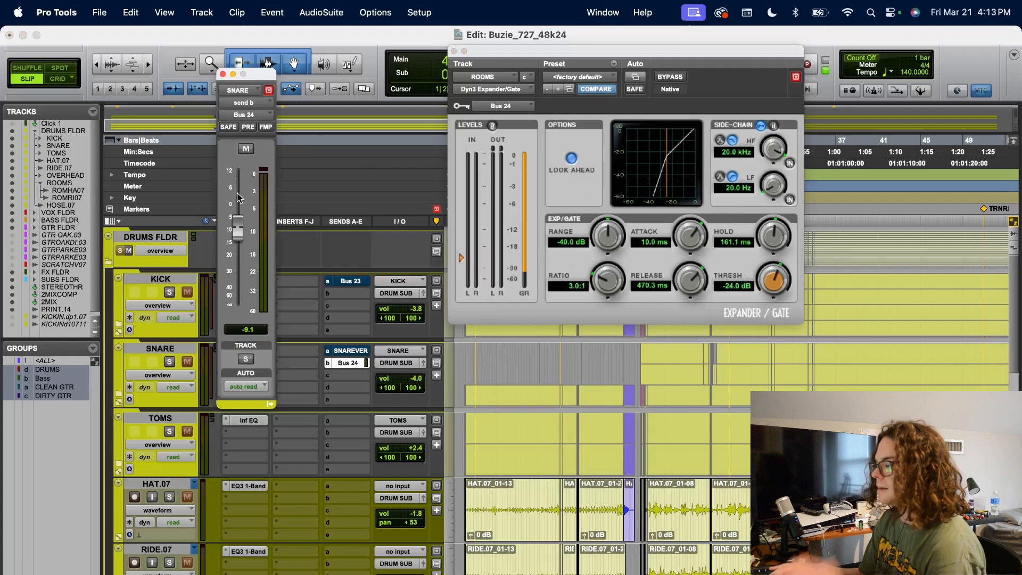
{"action": "left_click", "coordinate": [223, 75]}
{"action": "left_click", "coordinate": [453, 51]}
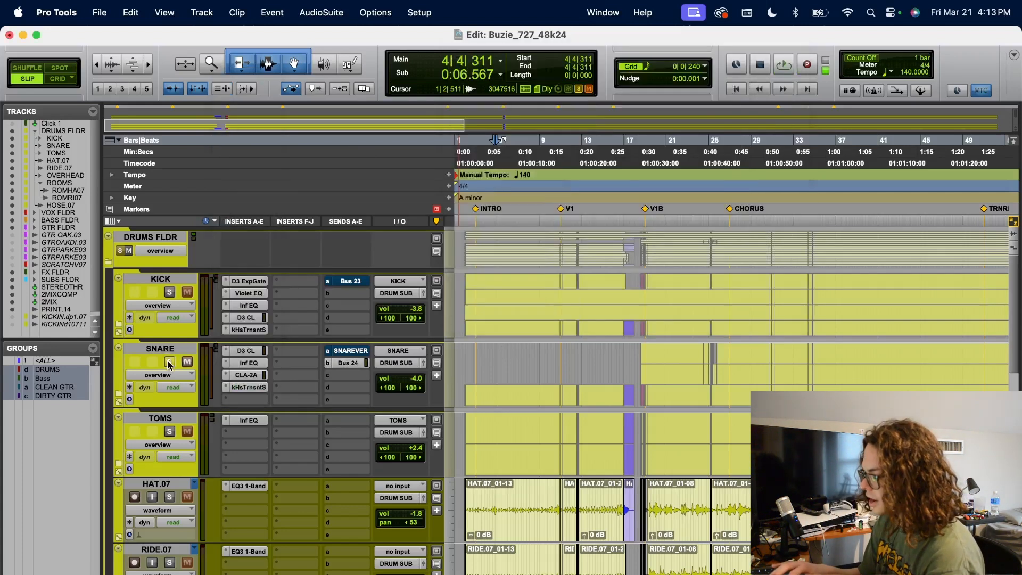
Play the SNARE folder soloed with the room mics from bar 18, just before V1B, then stop and clear the solos.
{"action": "left_click", "coordinate": [556, 180]}
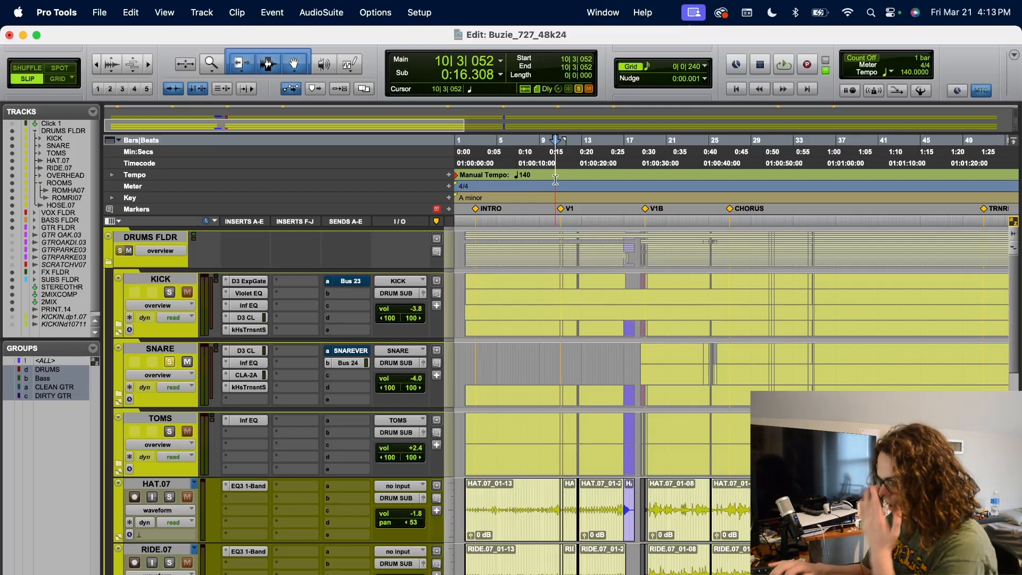
{"action": "left_click", "coordinate": [641, 173]}
{"action": "key", "text": "space"}
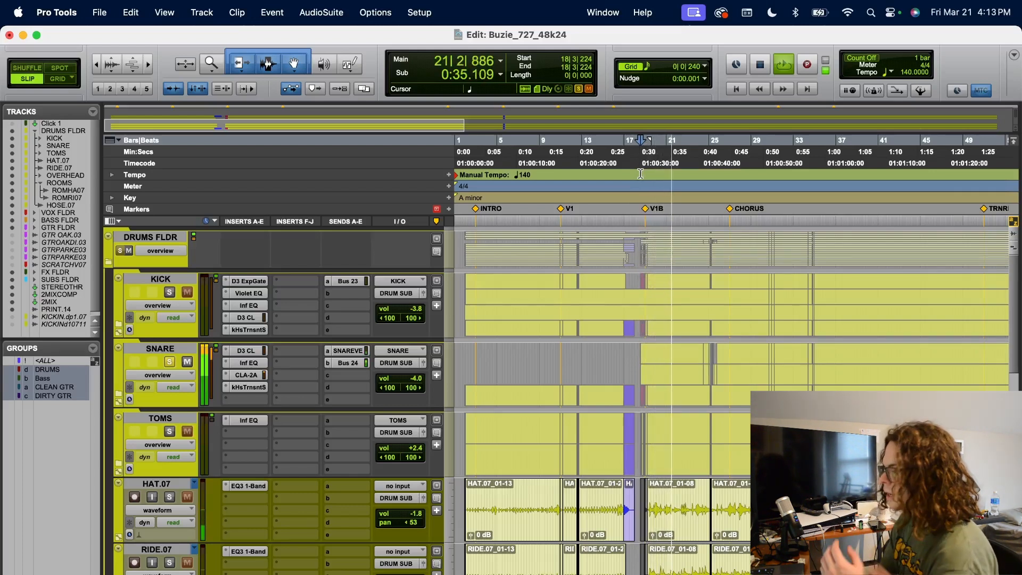
{"action": "scroll", "coordinate": [281, 481], "scroll_direction": "down", "scroll_amount": 3}
{"action": "left_click", "coordinate": [171, 523]}
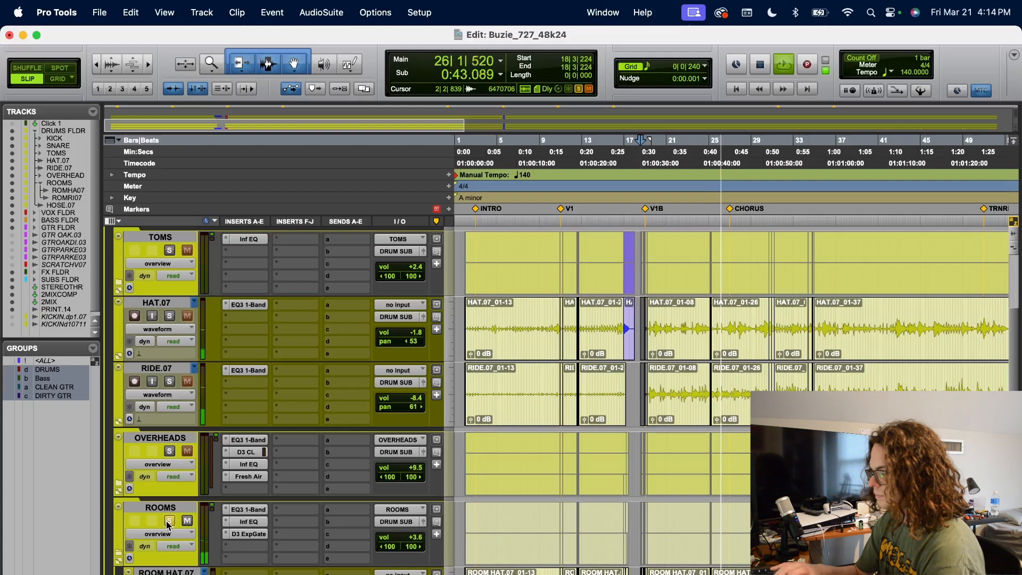
{"action": "key", "text": "space"}
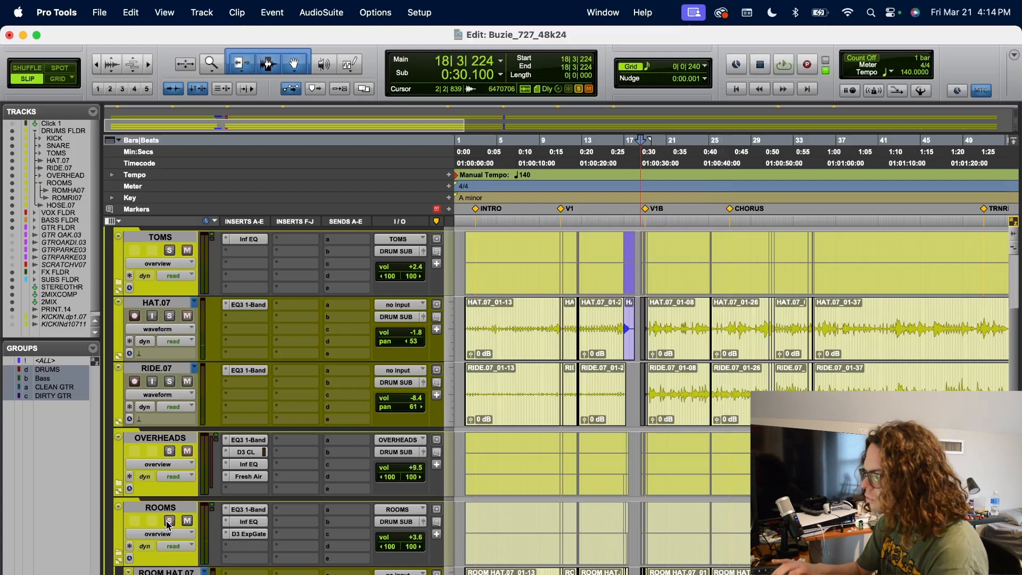
{"action": "scroll", "coordinate": [168, 525], "scroll_direction": "up", "scroll_amount": 3}
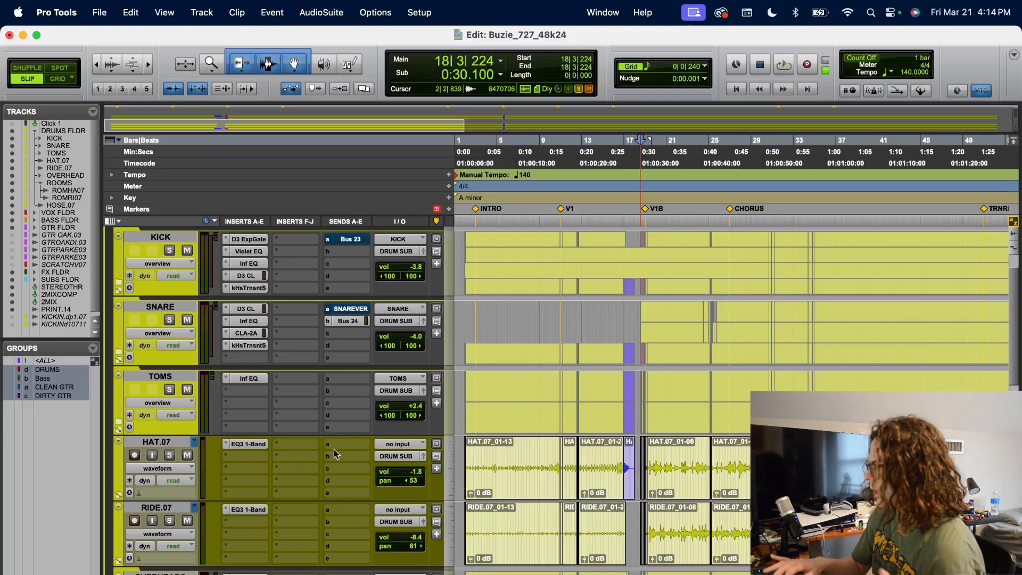
Set the playback position in bar 25 just before the chorus, then expand the SNARE folder and solo it.
{"action": "left_click", "coordinate": [718, 168]}
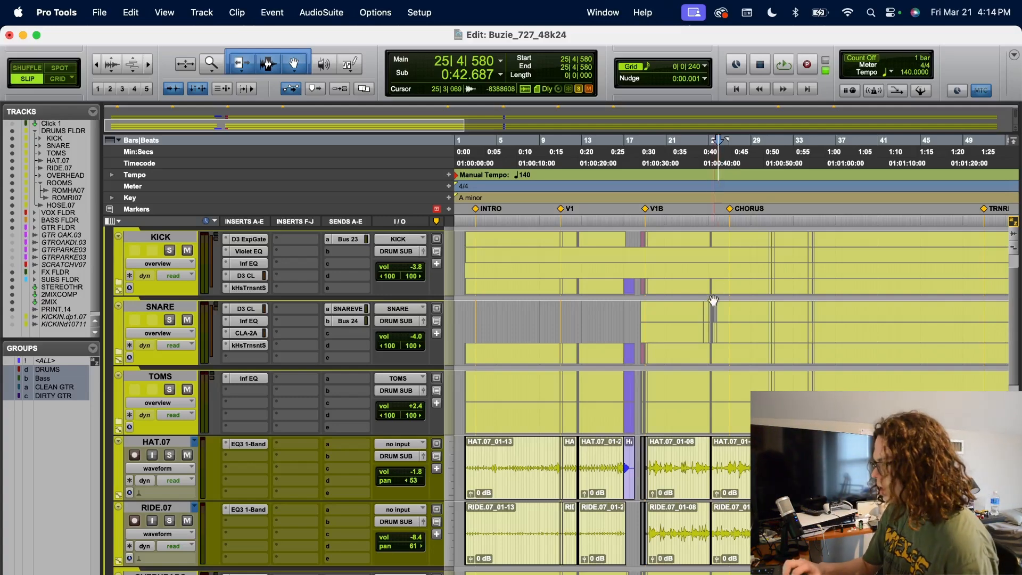
{"action": "scroll", "coordinate": [713, 298], "scroll_direction": "down", "scroll_amount": 10}
{"action": "scroll", "coordinate": [708, 303], "scroll_direction": "up", "scroll_amount": 12}
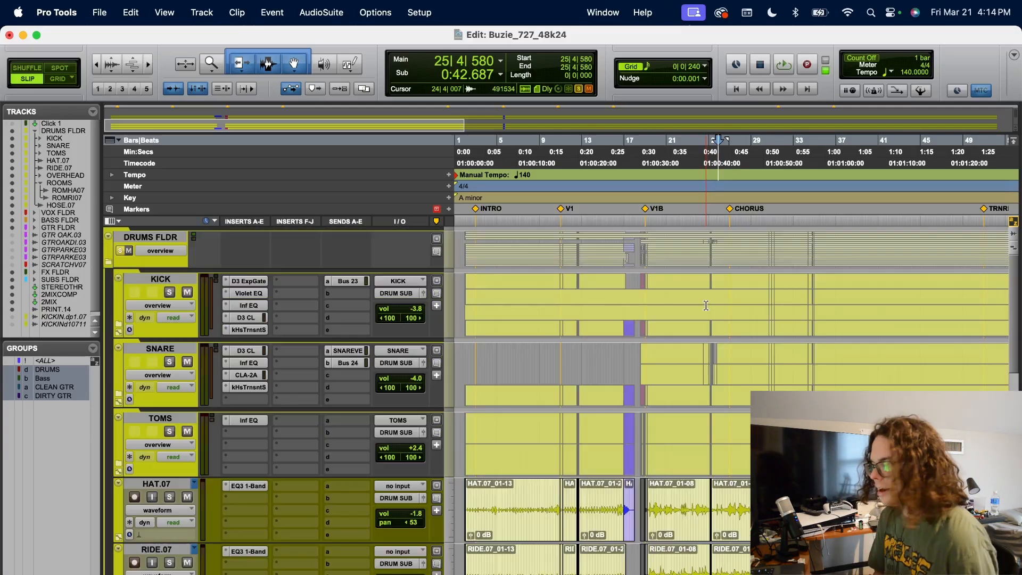
{"action": "left_click", "coordinate": [119, 395]}
{"action": "left_click", "coordinate": [170, 362]}
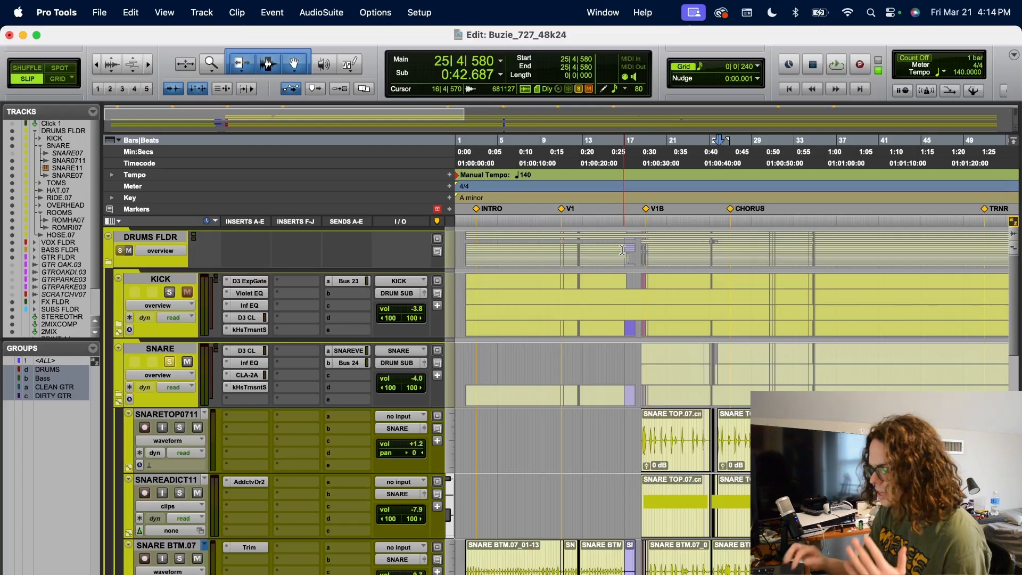
Play the soloed SNARETOP0711 track from bar 18, just before V1B, with the four SNARE folder inserts bypassed.
{"action": "scroll", "coordinate": [659, 379], "scroll_direction": "down", "scroll_amount": 3}
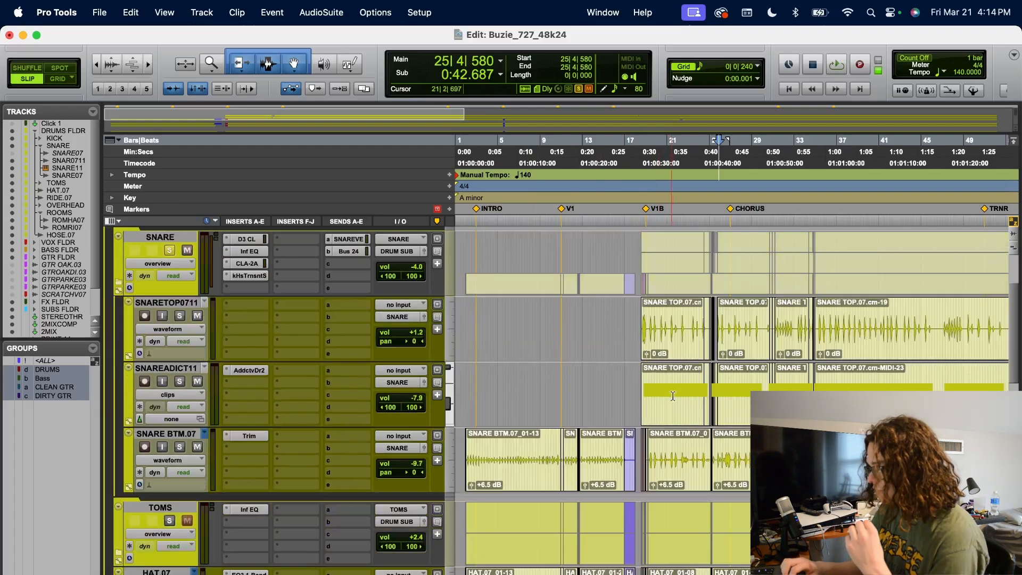
{"action": "scroll", "coordinate": [775, 299], "scroll_direction": "up", "scroll_amount": 2}
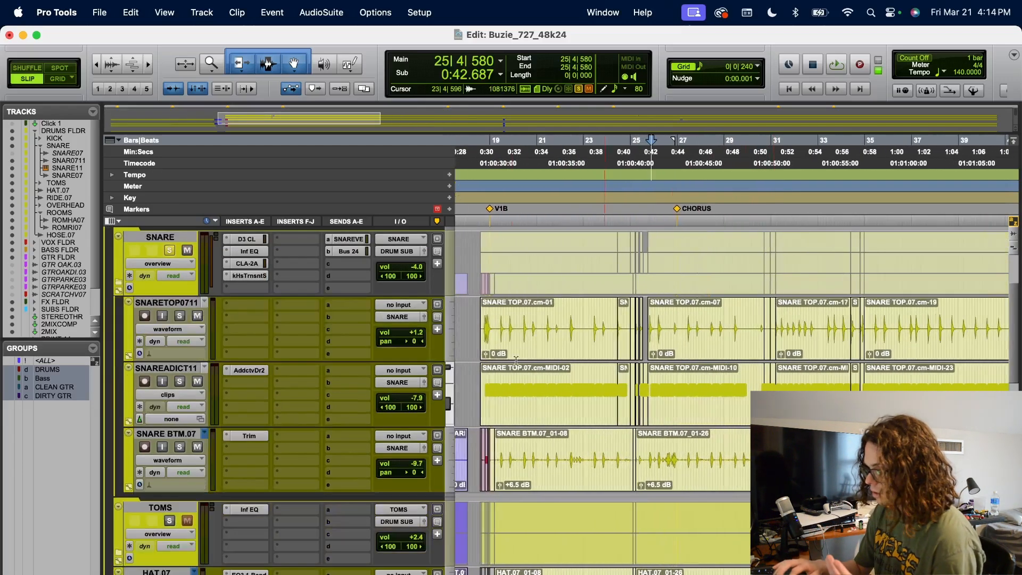
{"action": "scroll", "coordinate": [548, 359], "scroll_direction": "up", "scroll_amount": 2}
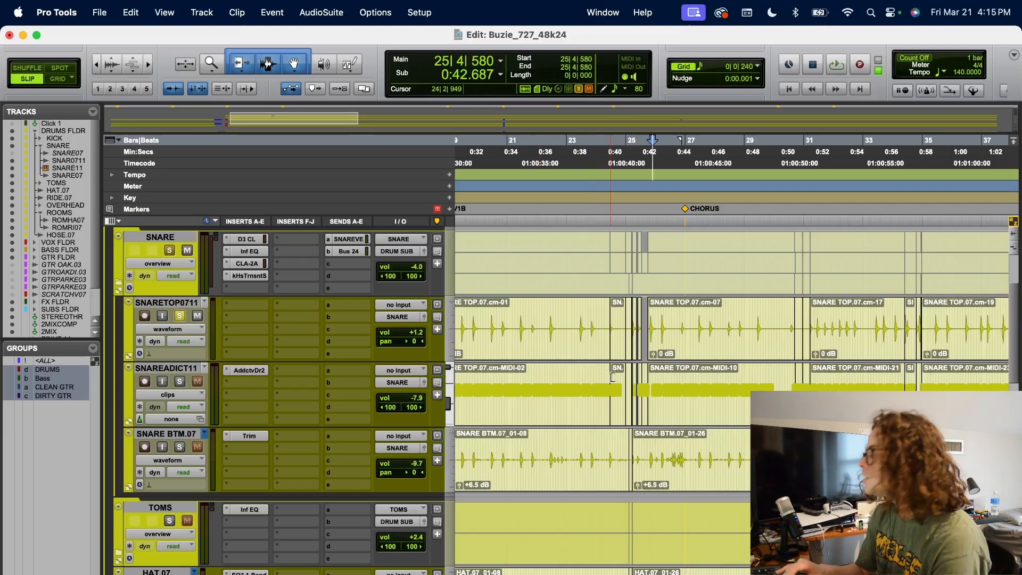
{"action": "scroll", "coordinate": [612, 375], "scroll_direction": "left", "scroll_amount": 3}
{"action": "left_click", "coordinate": [593, 191]}
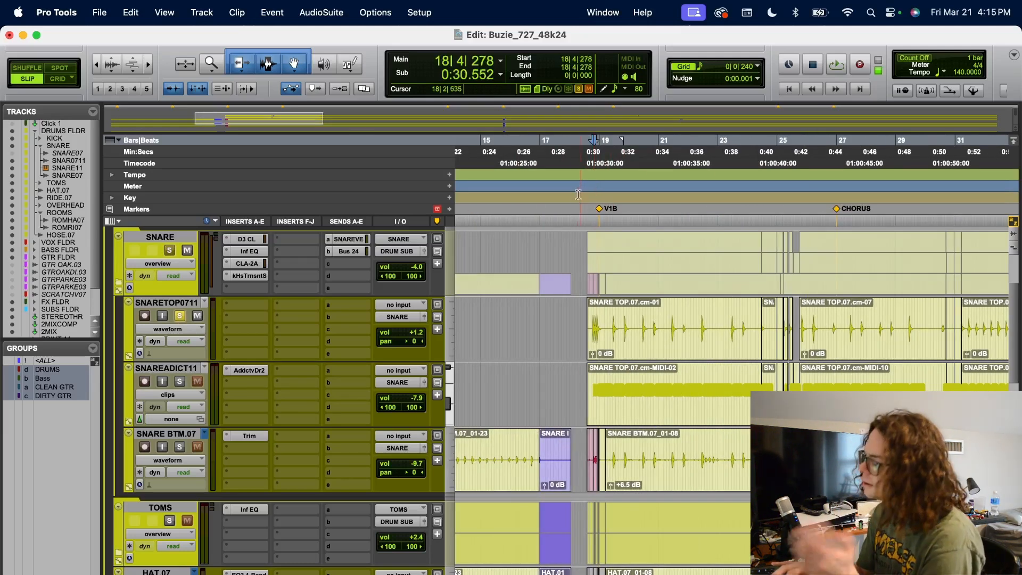
{"action": "left_click", "coordinate": [590, 188]}
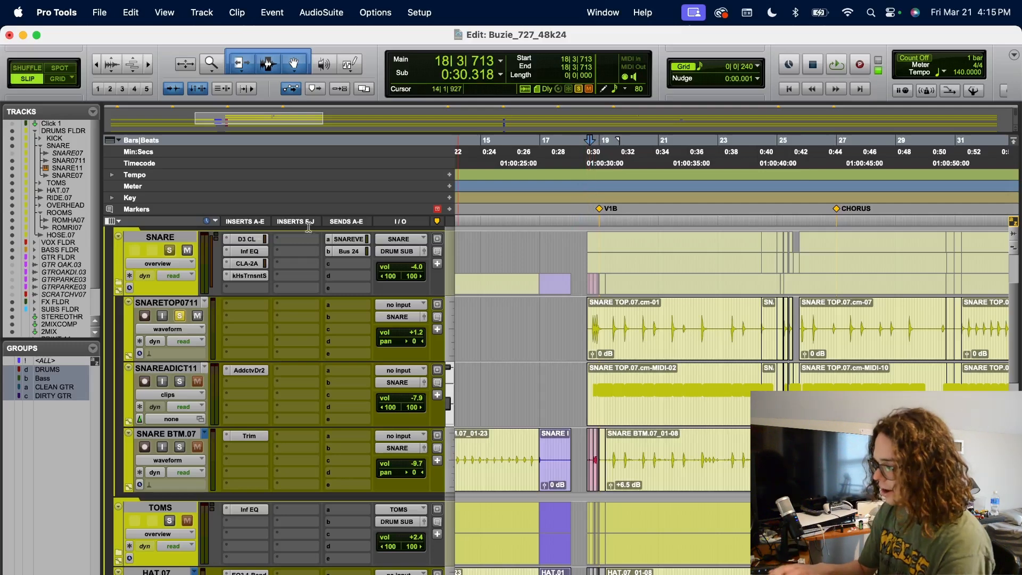
{"action": "key", "text": "space"}
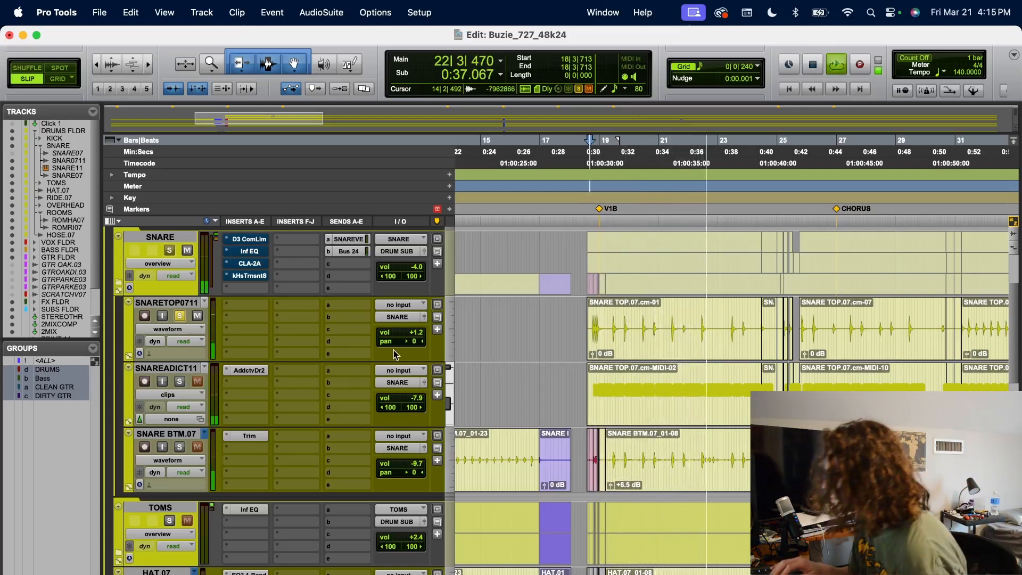
{"action": "key", "text": "space"}
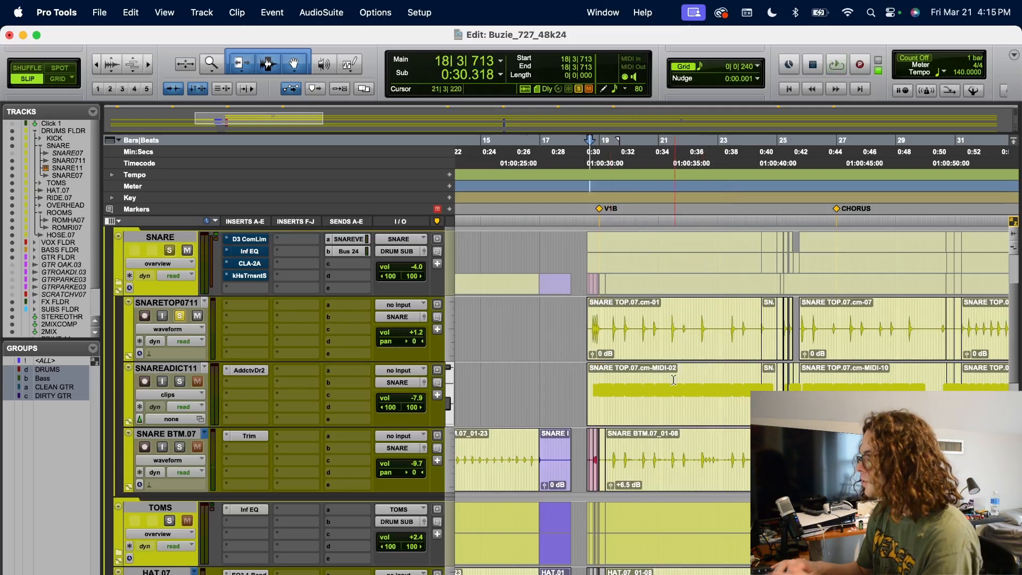
Play SNAREADICT11 soloed from bar 18, adding SNARETOP0711 and SNARE BTM.07 to the solo during playback, then stop.
{"action": "left_click", "coordinate": [181, 383]}
{"action": "left_click", "coordinate": [180, 316]}
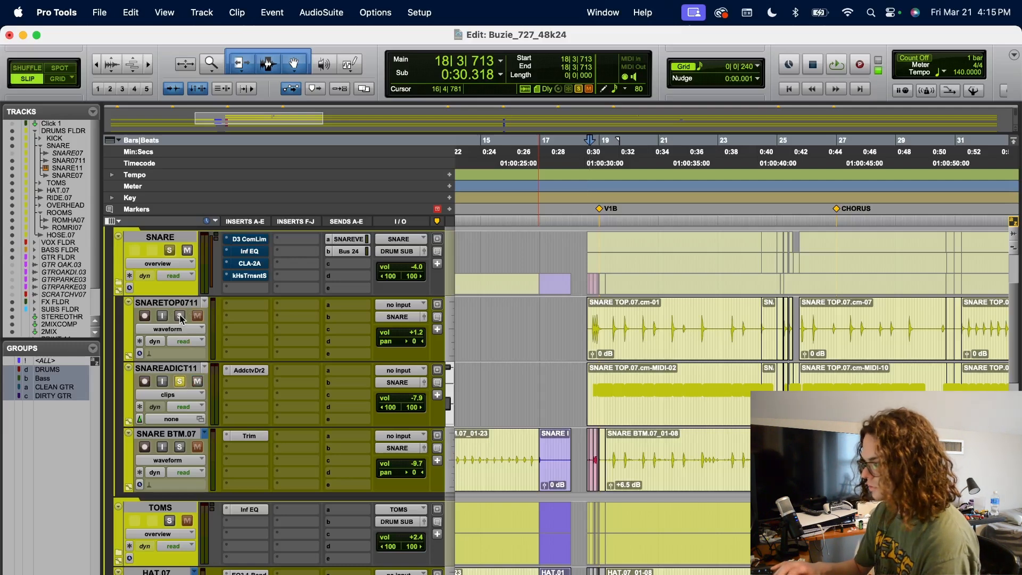
{"action": "key", "text": "space"}
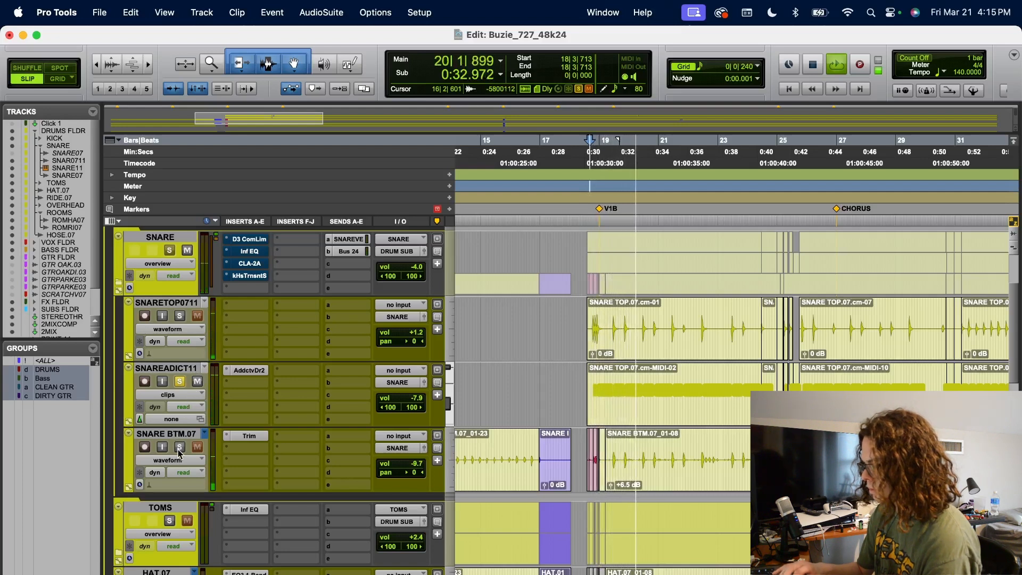
{"action": "left_click", "coordinate": [180, 316]}
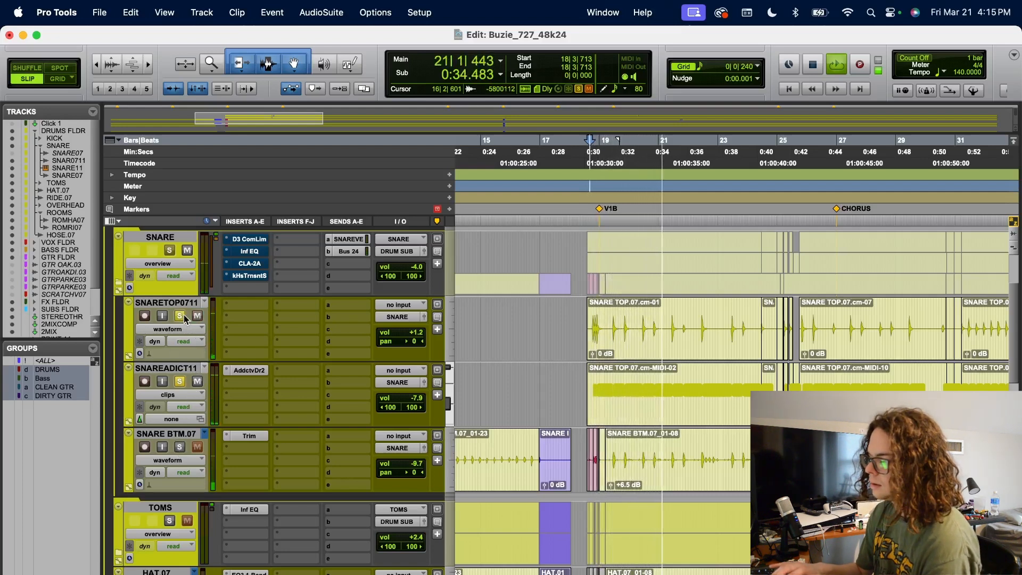
{"action": "left_click", "coordinate": [181, 447]}
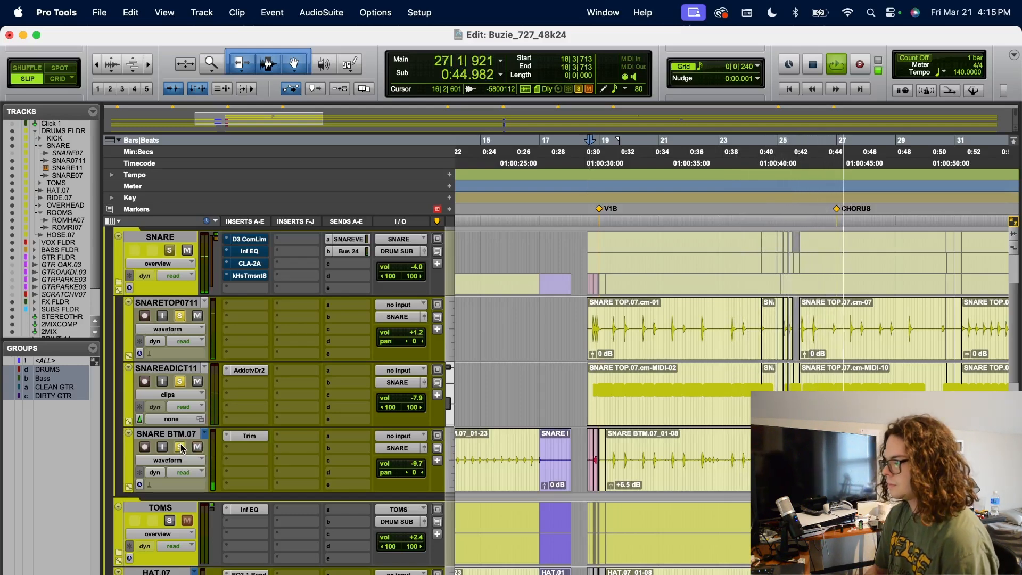
{"action": "key", "text": "space"}
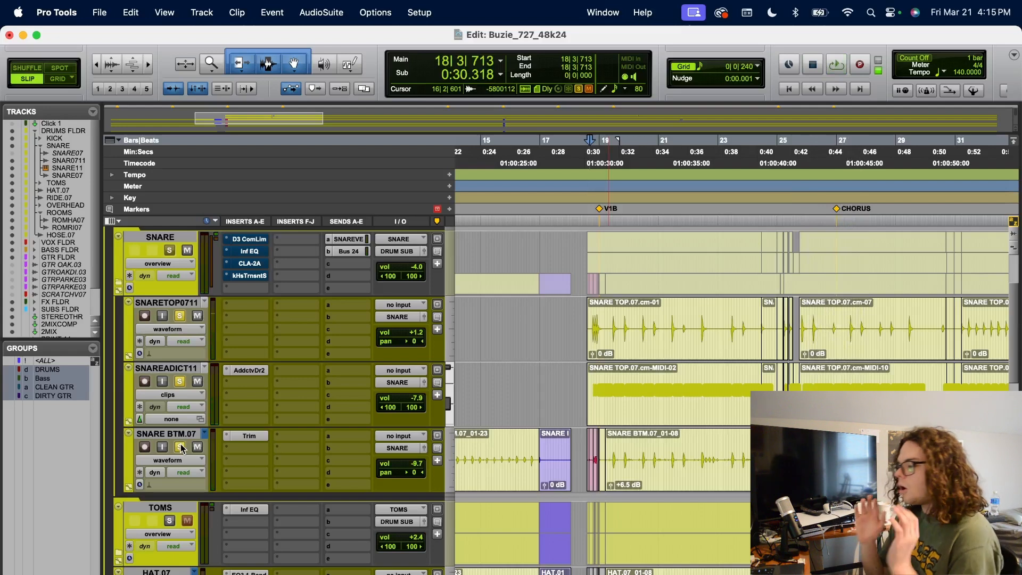
Re-enable the SNARE folder's inserts and examine its Dyn3 Compressor/Limiter settings and Infinity EQ bands.
{"action": "left_click", "coordinate": [249, 239]}
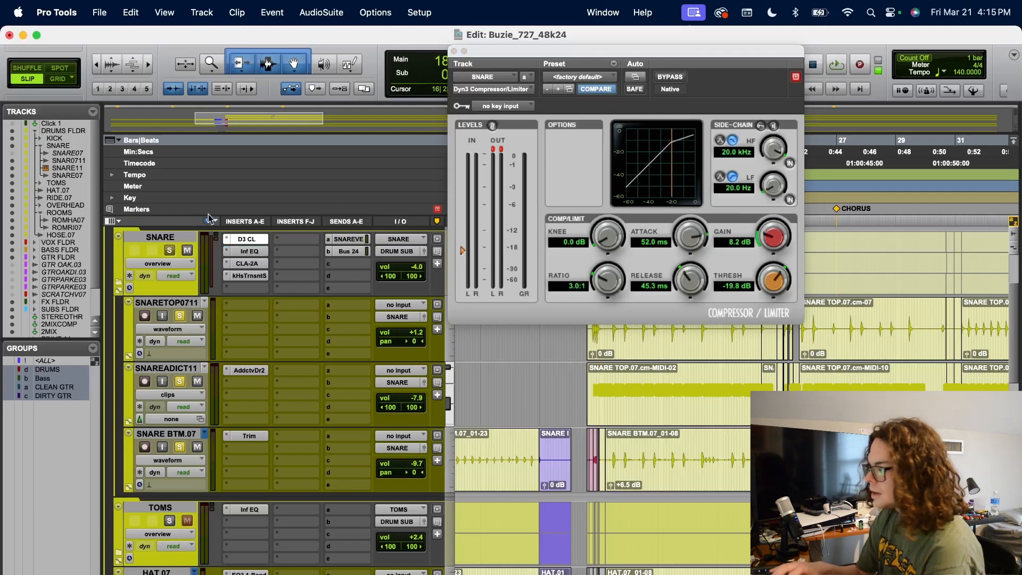
{"action": "left_click", "coordinate": [249, 251]}
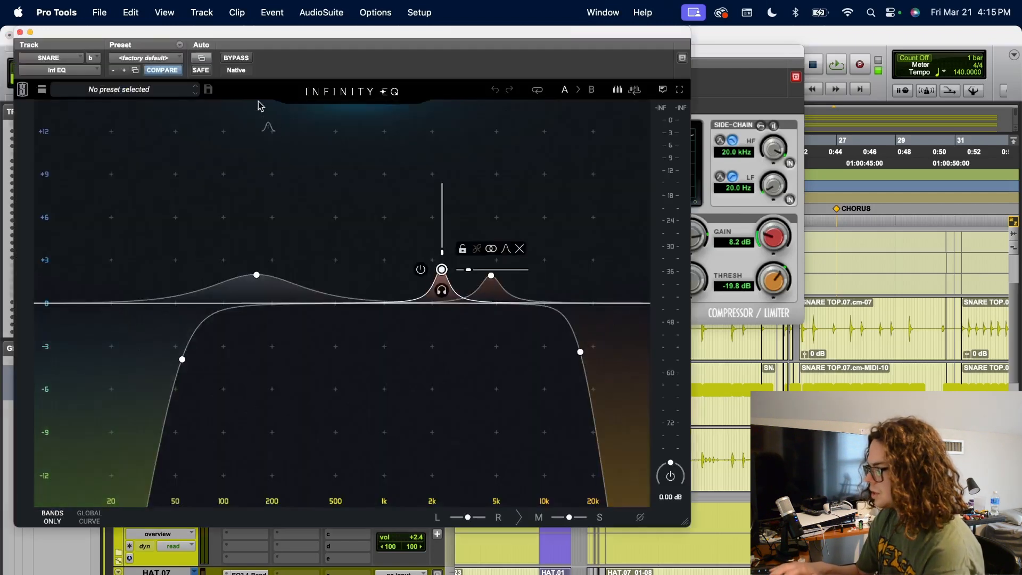
{"action": "left_click_drag", "start_coordinate": [259, 33], "coordinate": [535, 38]}
{"action": "mouse_move", "coordinate": [740, 270]}
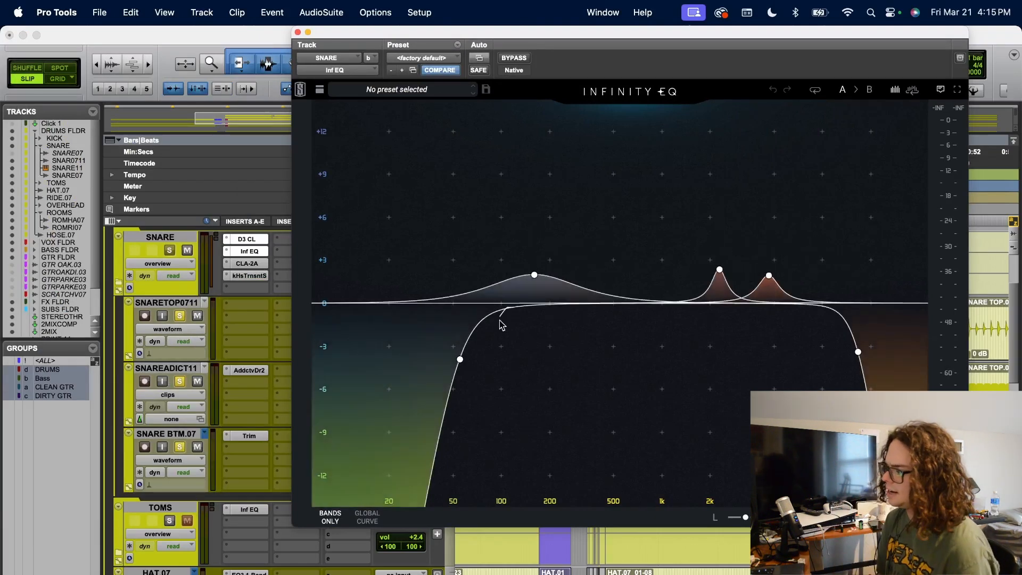
{"action": "mouse_move", "coordinate": [858, 354]}
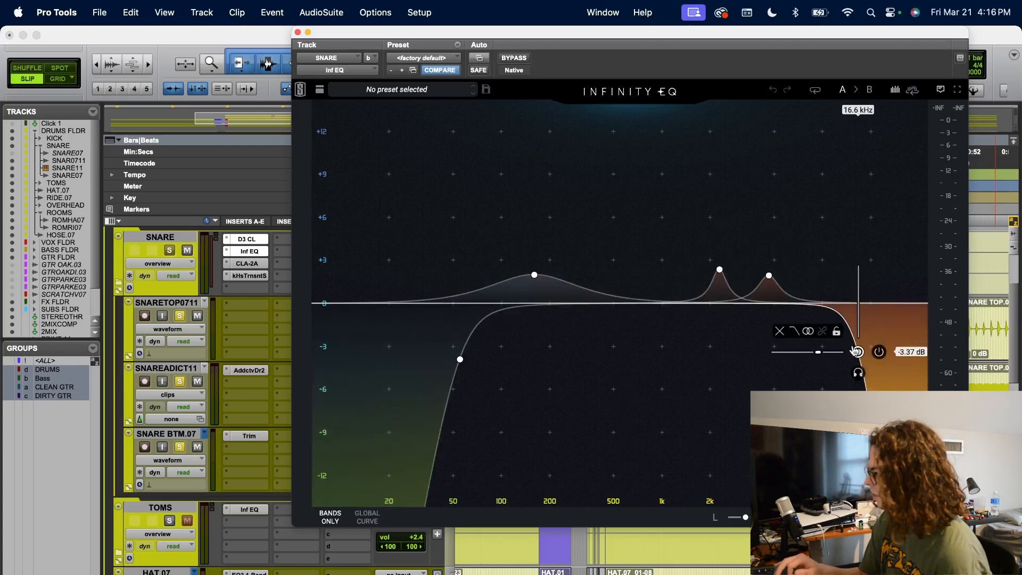
Examine the CLA-2A and Transient Shaper on the SNARE folder, then close all four plug-in windows.
{"action": "left_click", "coordinate": [248, 264]}
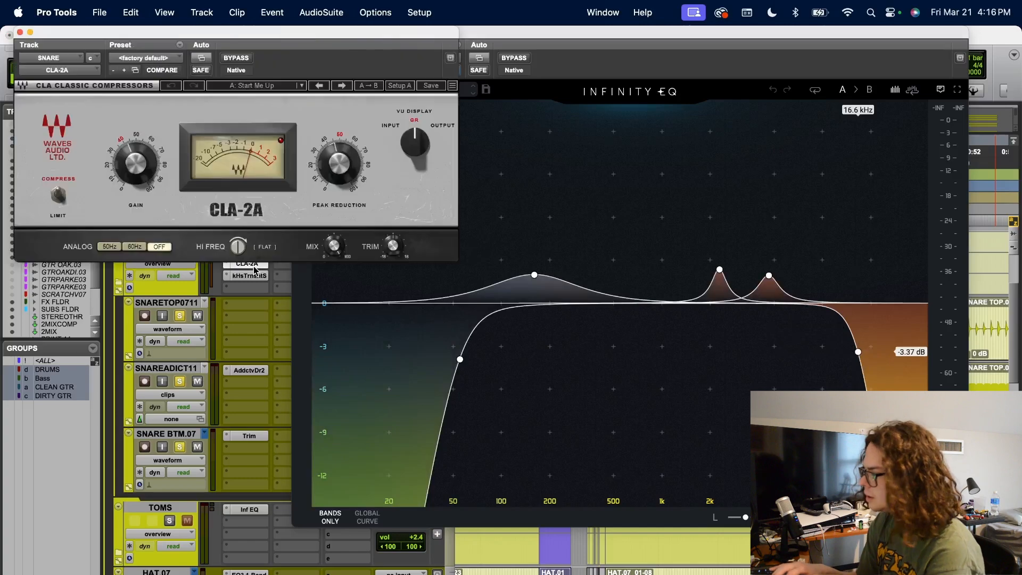
{"action": "left_click", "coordinate": [251, 276]}
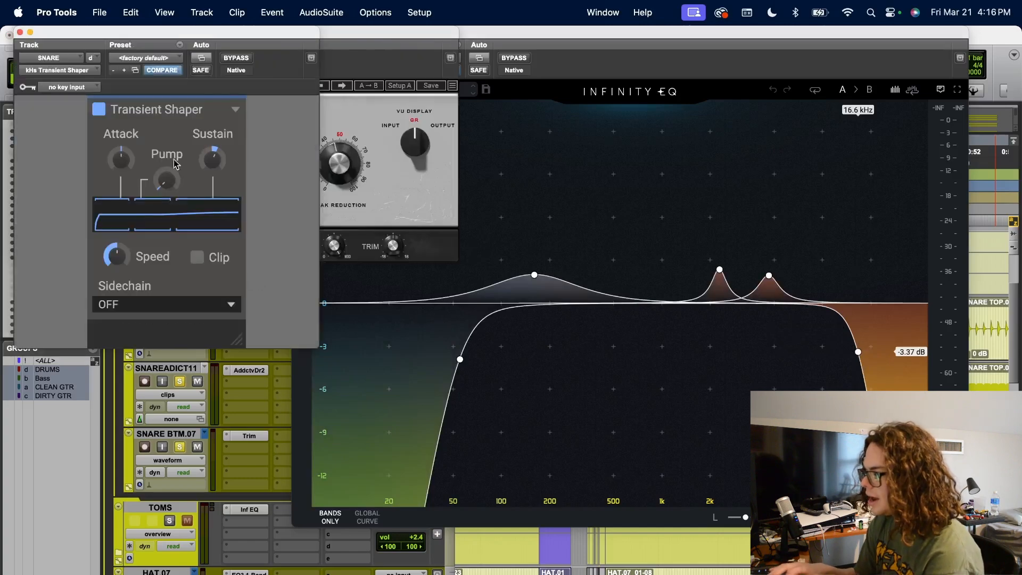
{"action": "left_click", "coordinate": [20, 32]}
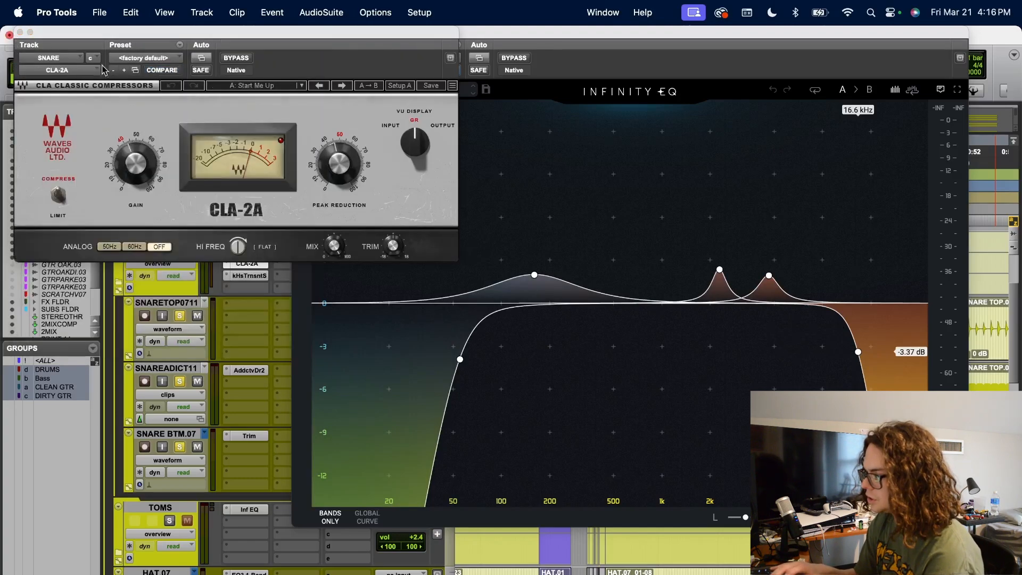
{"action": "left_click", "coordinate": [20, 32]}
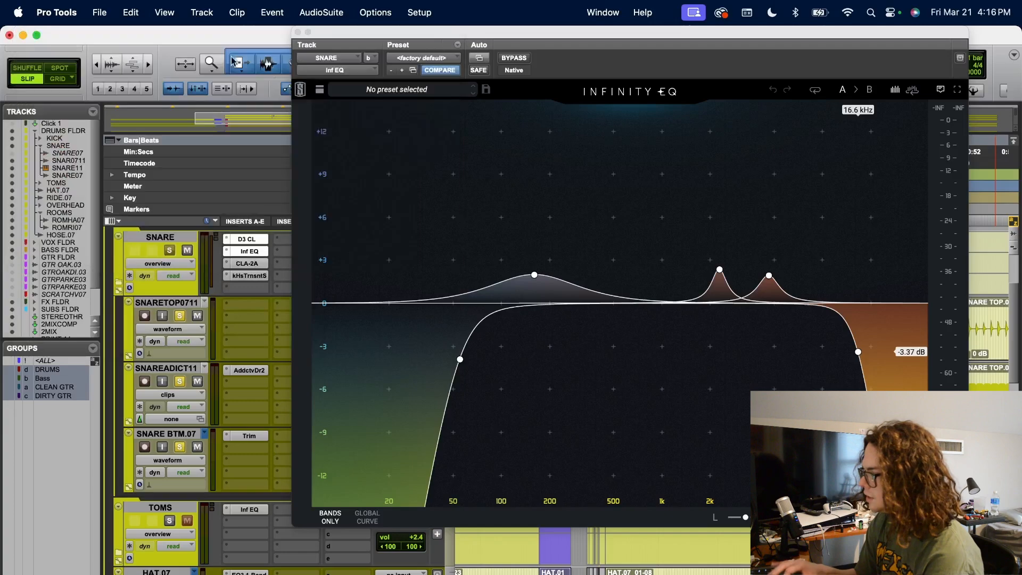
{"action": "left_click", "coordinate": [298, 33]}
{"action": "left_click", "coordinate": [454, 51]}
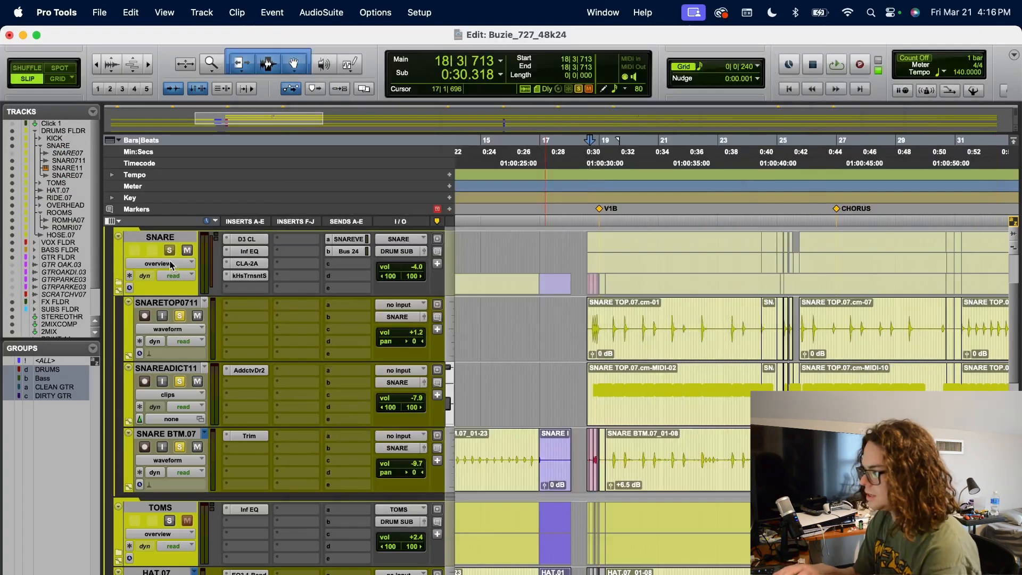
Play the soloed SNARE folder with the room mics from bar 18, add OVERHEADS to the solo during playback, then stop.
{"action": "key", "text": "space"}
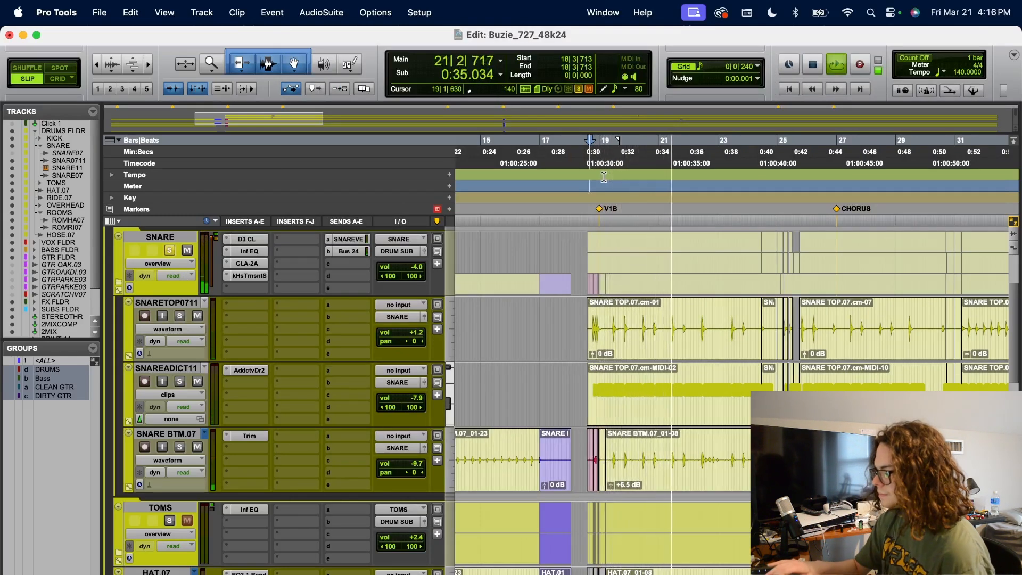
{"action": "scroll", "coordinate": [481, 459], "scroll_direction": "down", "scroll_amount": 5}
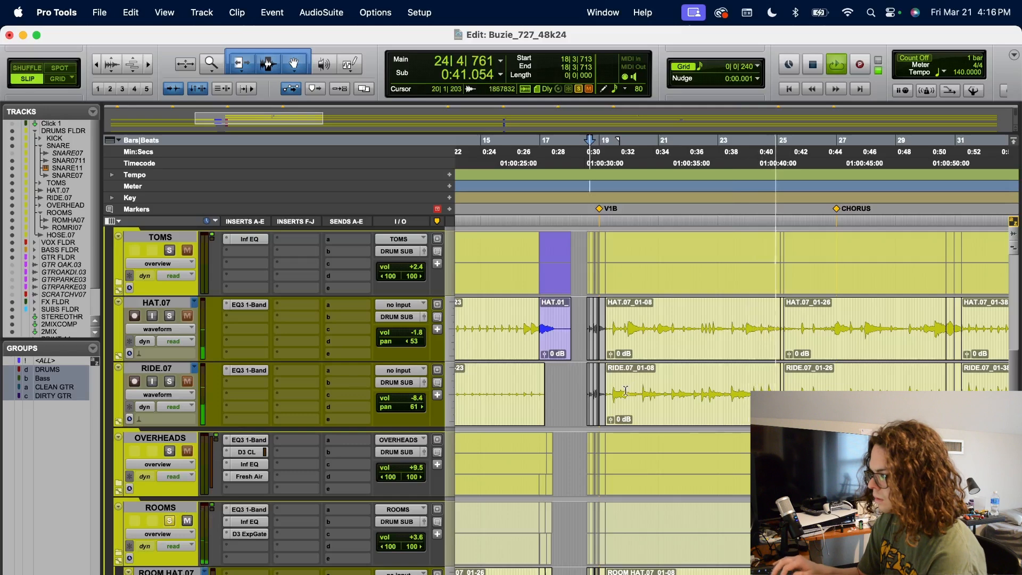
{"action": "left_click", "coordinate": [169, 451]}
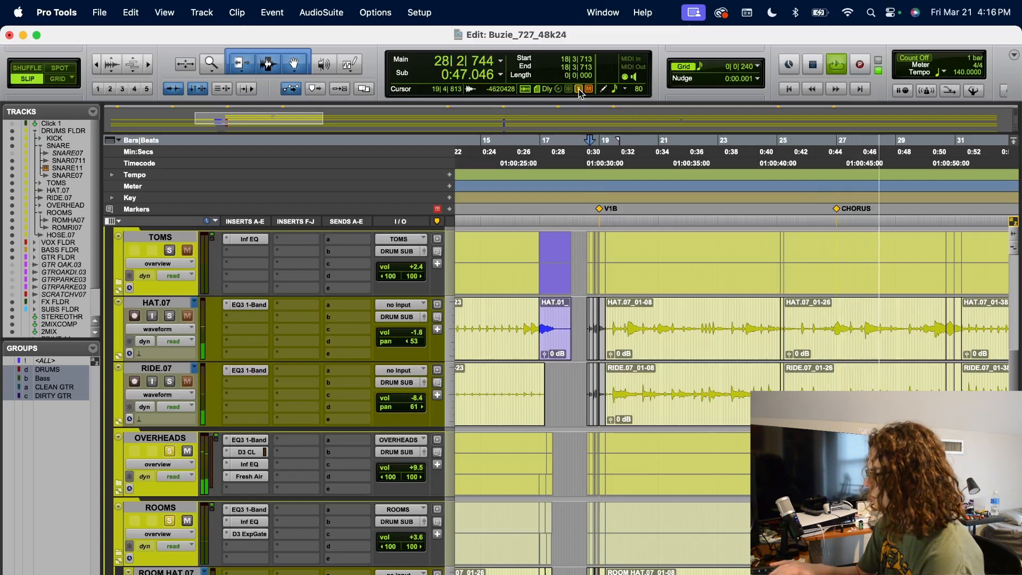
{"action": "key", "text": "space"}
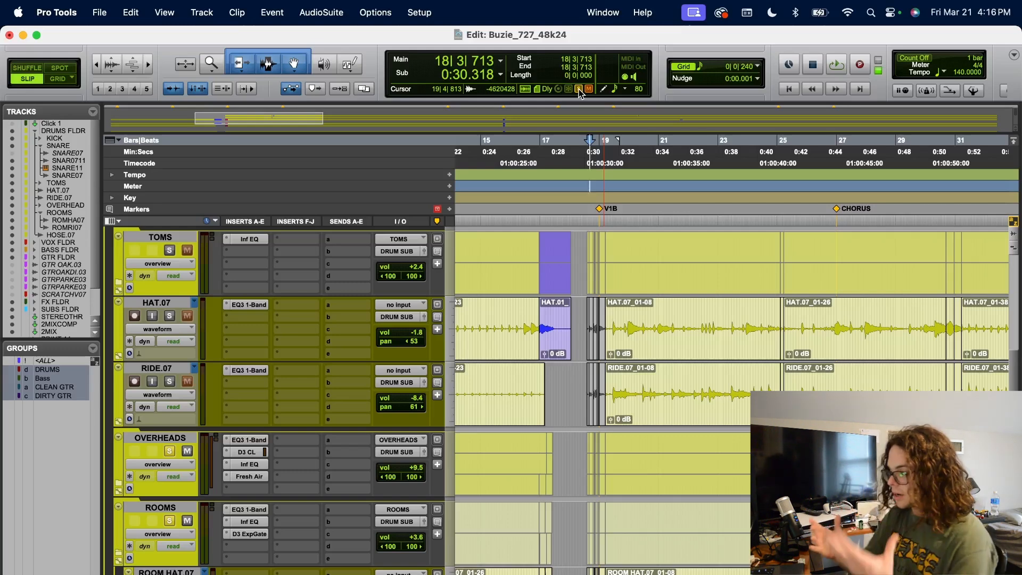
Expand the KICK folder with its inserts bypassed, solo KICK IN.07 and play it from bar 18.
{"action": "scroll", "coordinate": [180, 478], "scroll_direction": "up", "scroll_amount": 5}
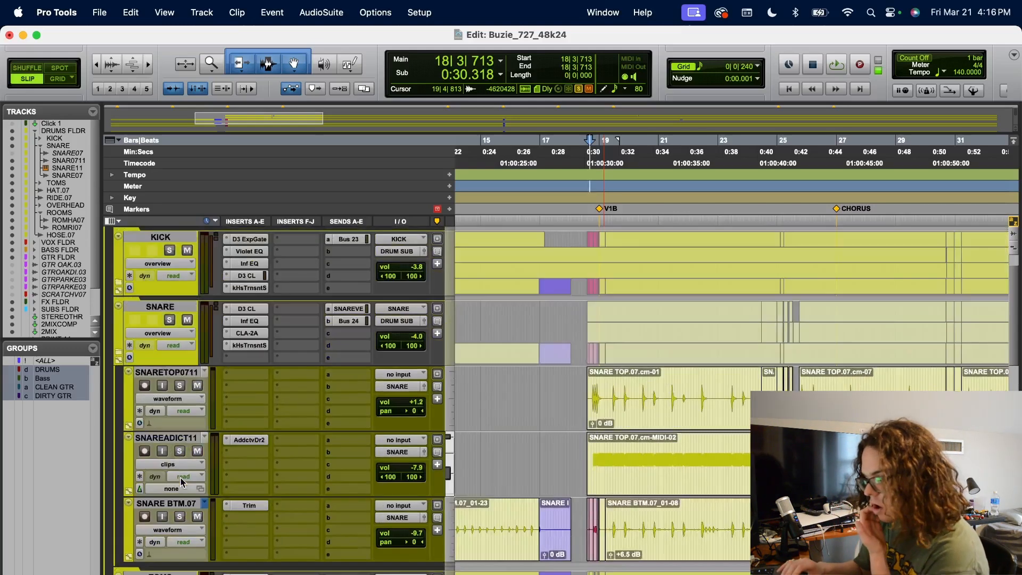
{"action": "left_click", "coordinate": [121, 355]}
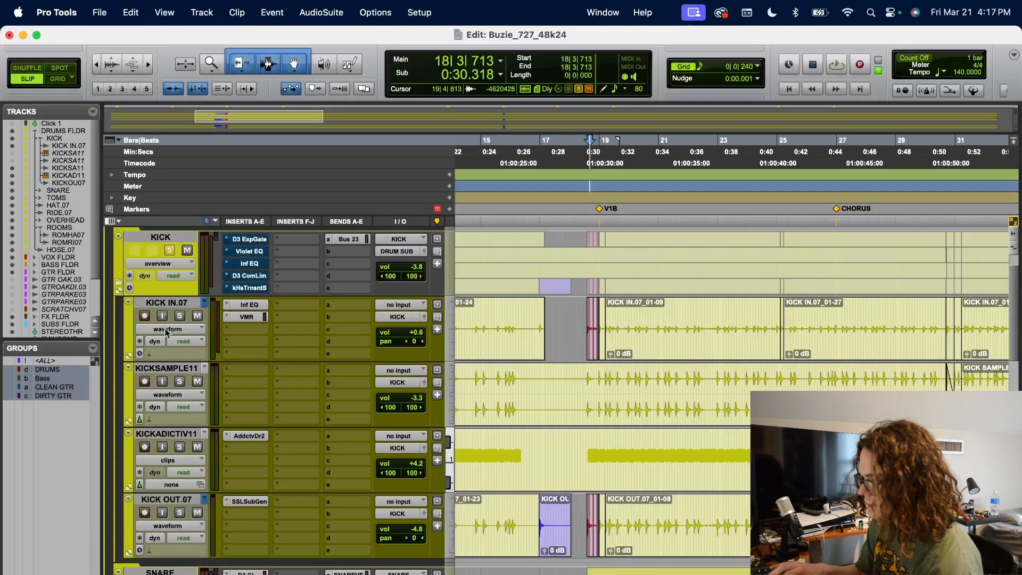
{"action": "left_click", "coordinate": [180, 316]}
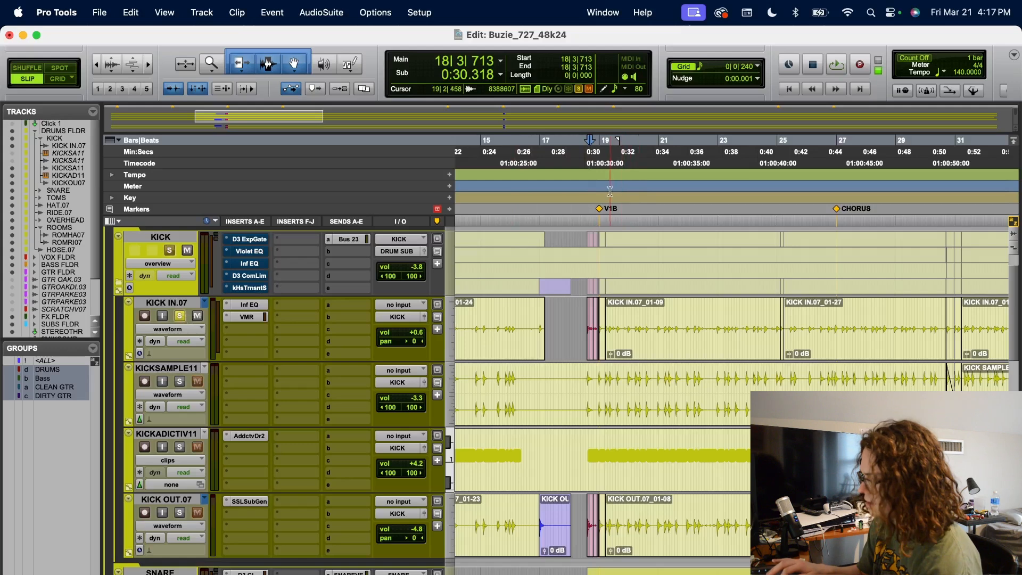
{"action": "key", "text": "space"}
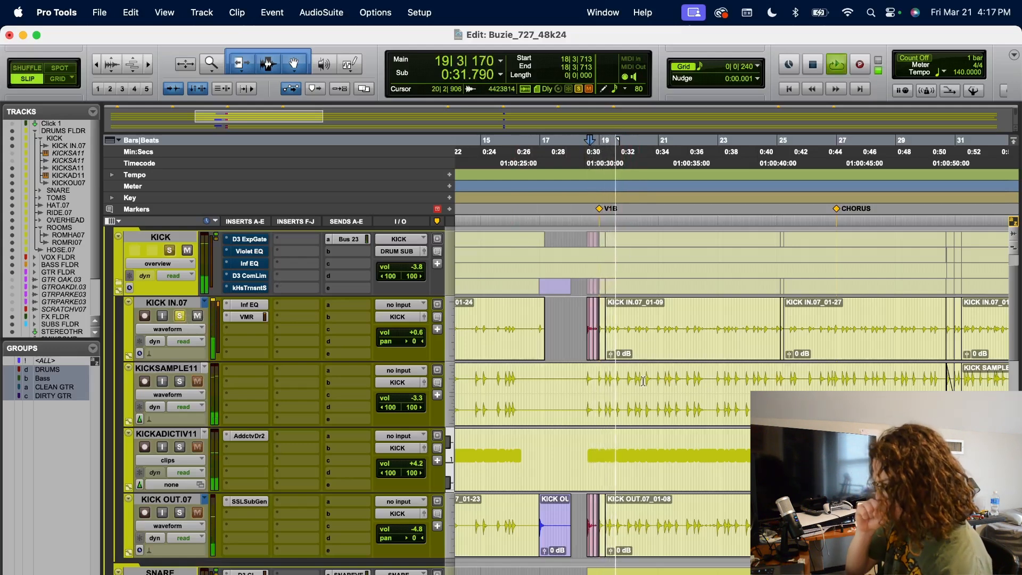
Examine KICK IN.07's Infinity EQ bands and Virtual Mix Rack chain, close the plug-in window and play the soloed track again from bar 18.
{"action": "left_click", "coordinate": [249, 305]}
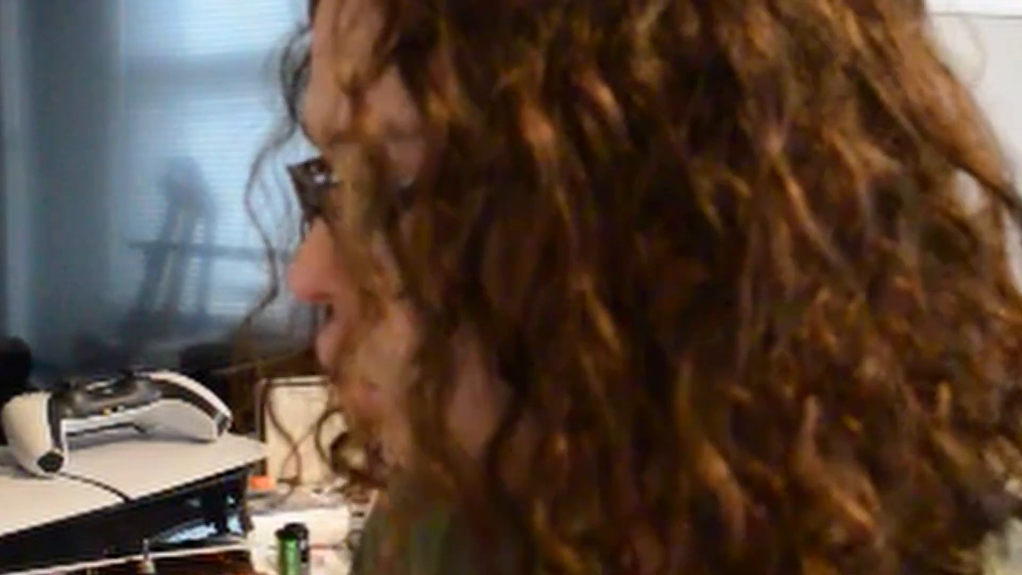
{"action": "mouse_move", "coordinate": [583, 286]}
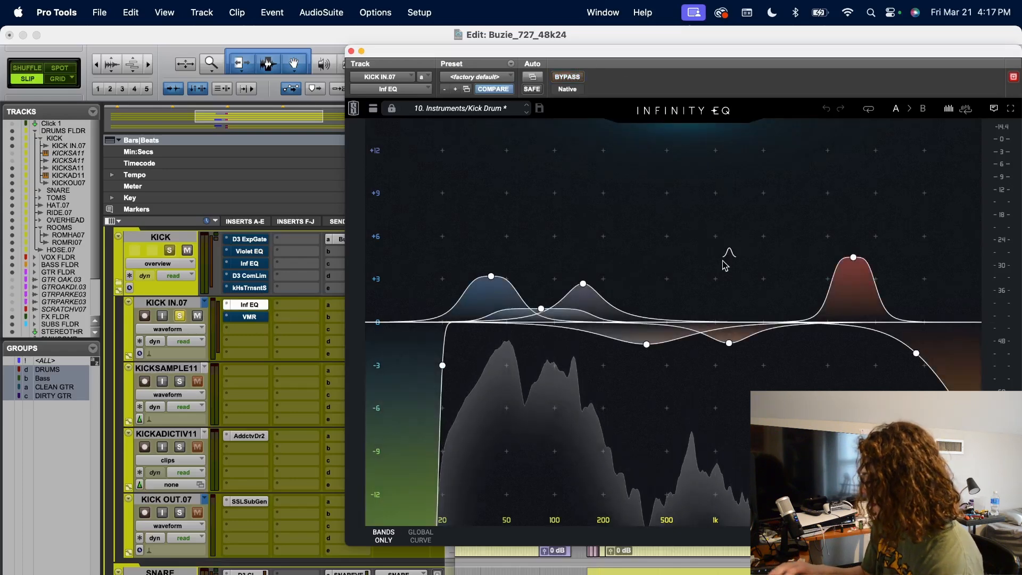
{"action": "mouse_move", "coordinate": [853, 258]}
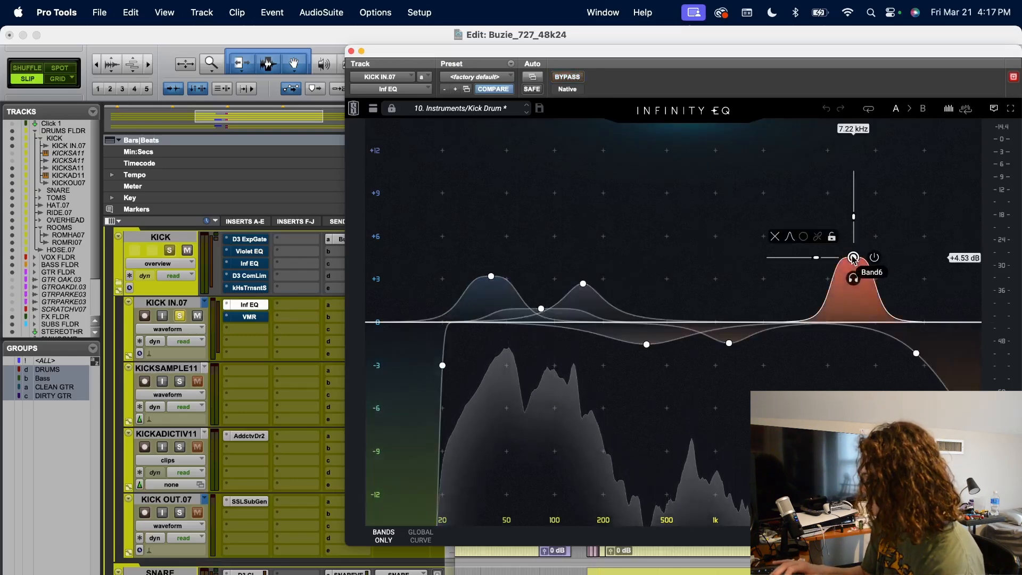
{"action": "left_click", "coordinate": [249, 317]}
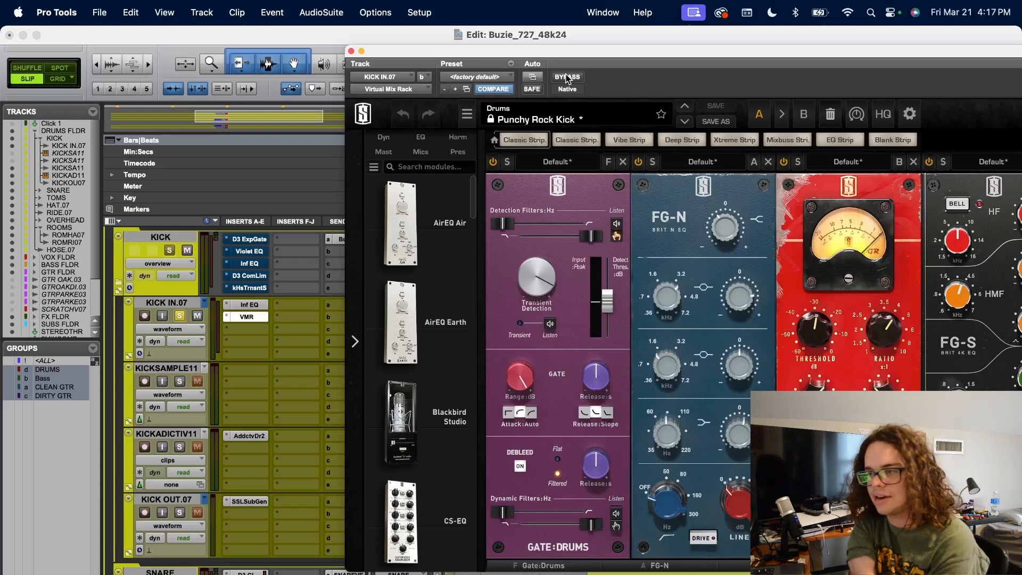
{"action": "left_click", "coordinate": [351, 51]}
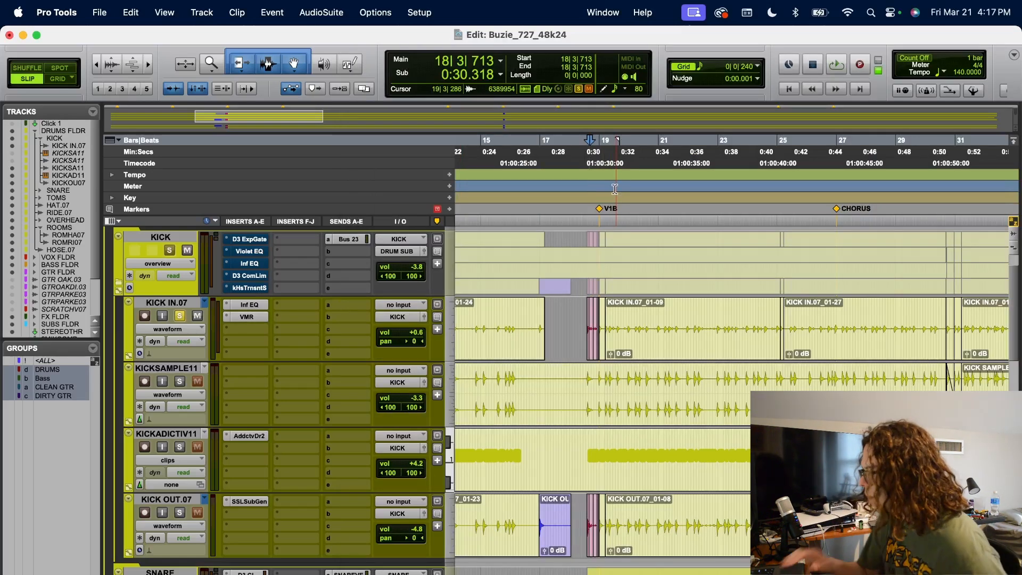
{"action": "key", "text": "space"}
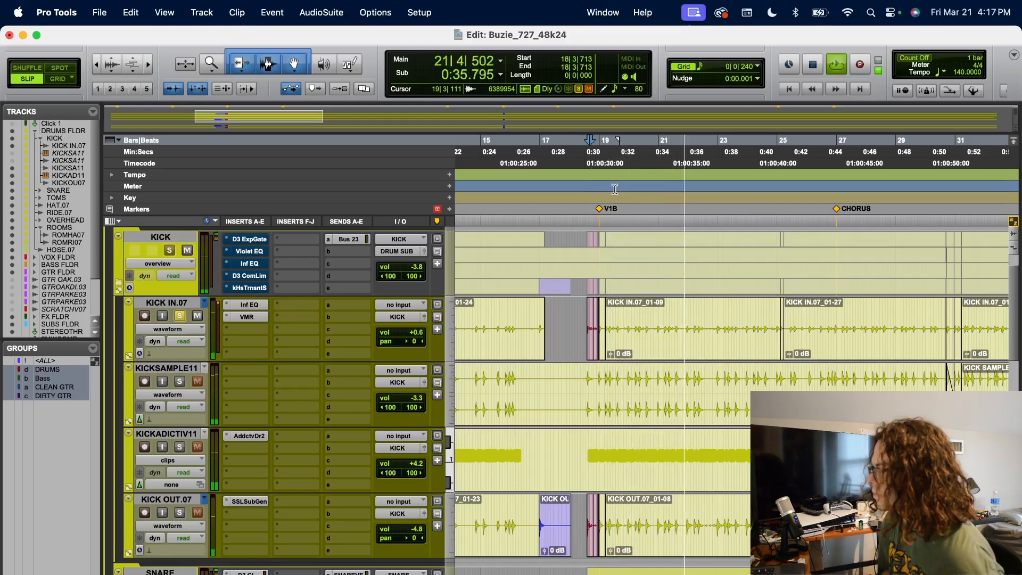
{"action": "key", "text": "space"}
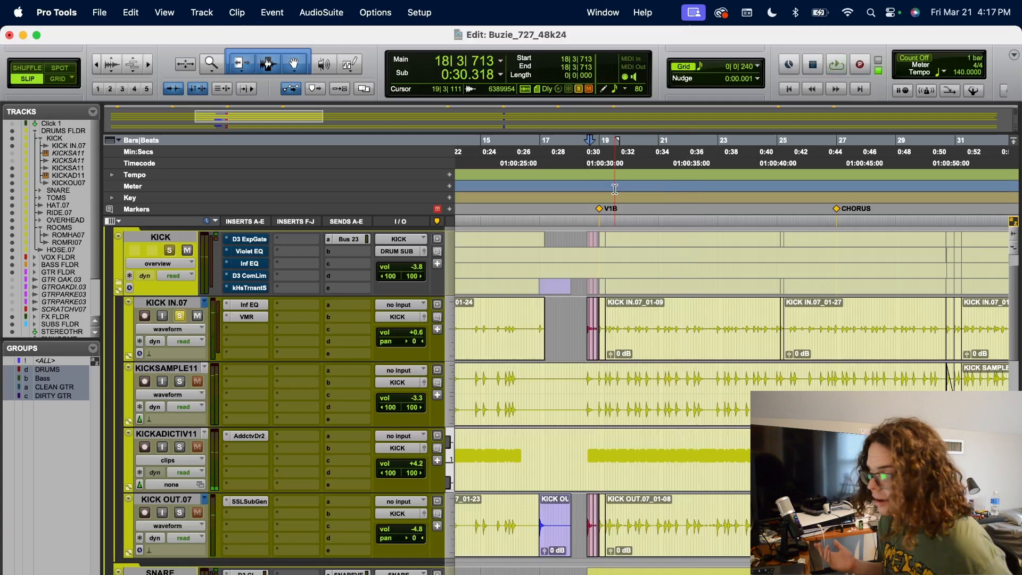
Play KICKSAMPLE11 soloed from just before V1B, add KICKADICTIV11 to the solo during playback, then stop.
{"action": "left_click", "coordinate": [180, 381]}
{"action": "scroll", "coordinate": [266, 324], "scroll_direction": "left", "scroll_amount": 7}
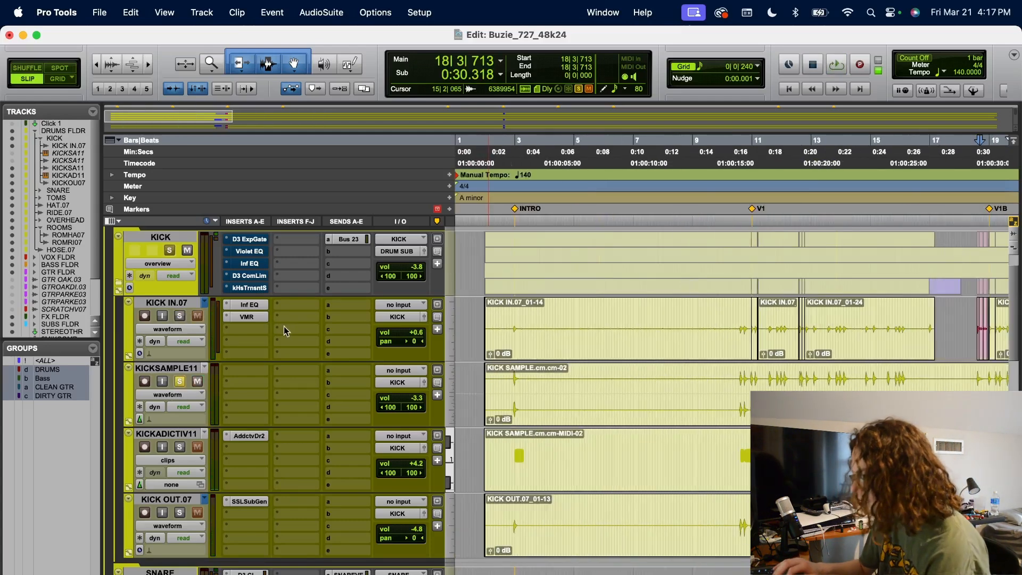
{"action": "scroll", "coordinate": [534, 351], "scroll_direction": "right", "scroll_amount": 7}
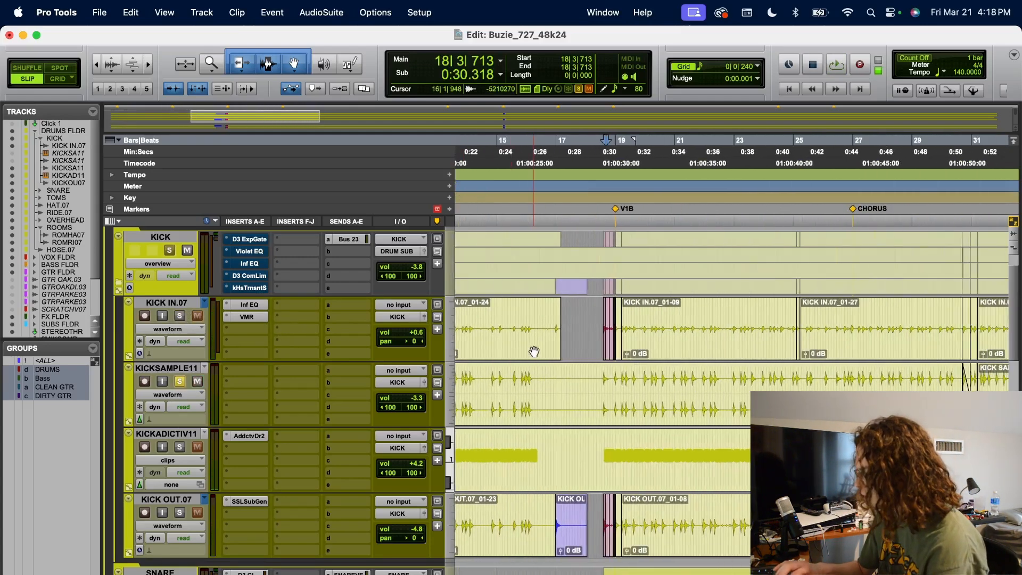
{"action": "left_click", "coordinate": [608, 362]}
{"action": "key", "text": "space"}
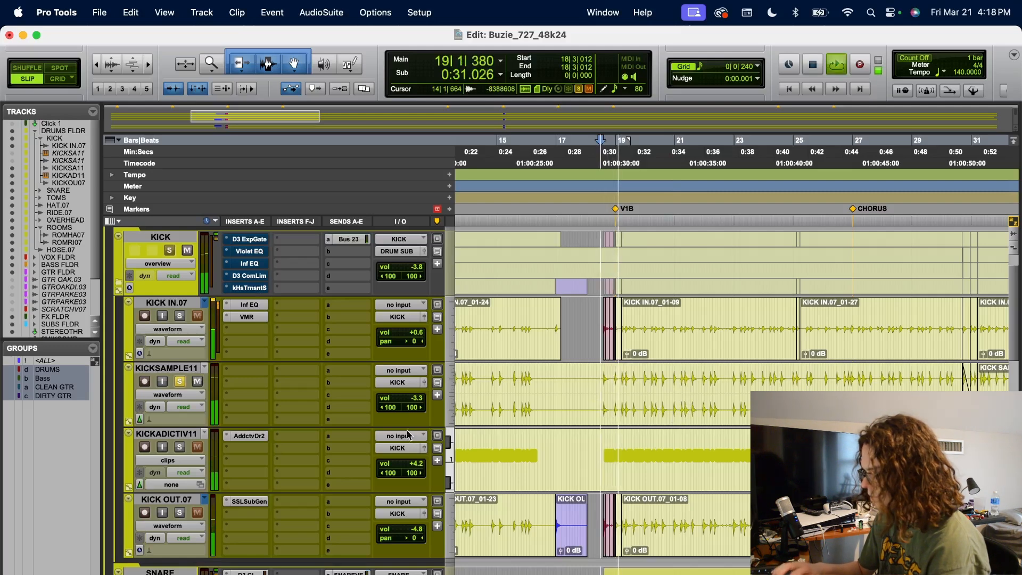
{"action": "left_click", "coordinate": [181, 450]}
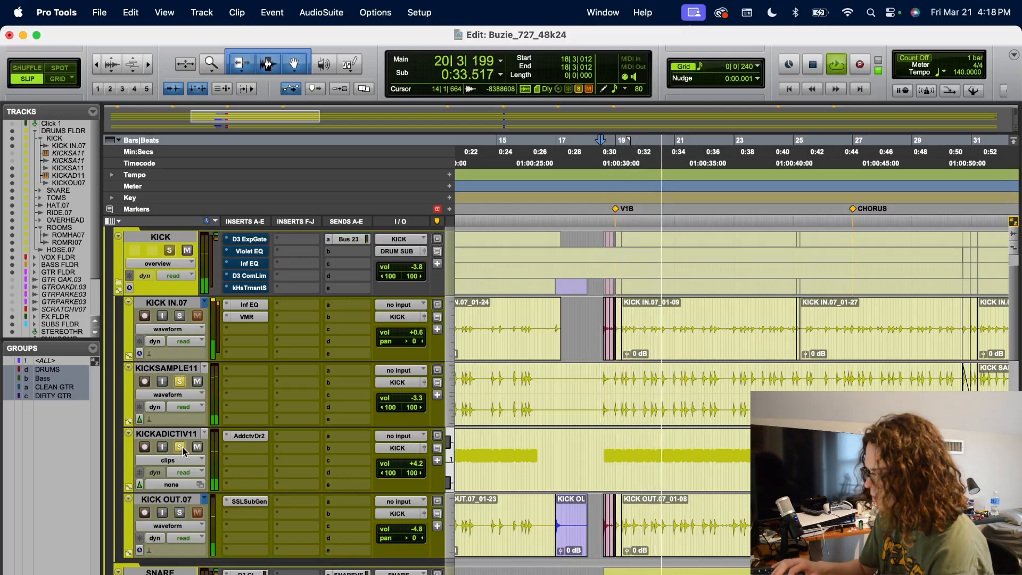
{"action": "key", "text": "space"}
Inspect and audition the kick in KICKADICTIV11's Addictive Drums 2 kit, then close the plug-in window.
{"action": "left_click", "coordinate": [250, 436]}
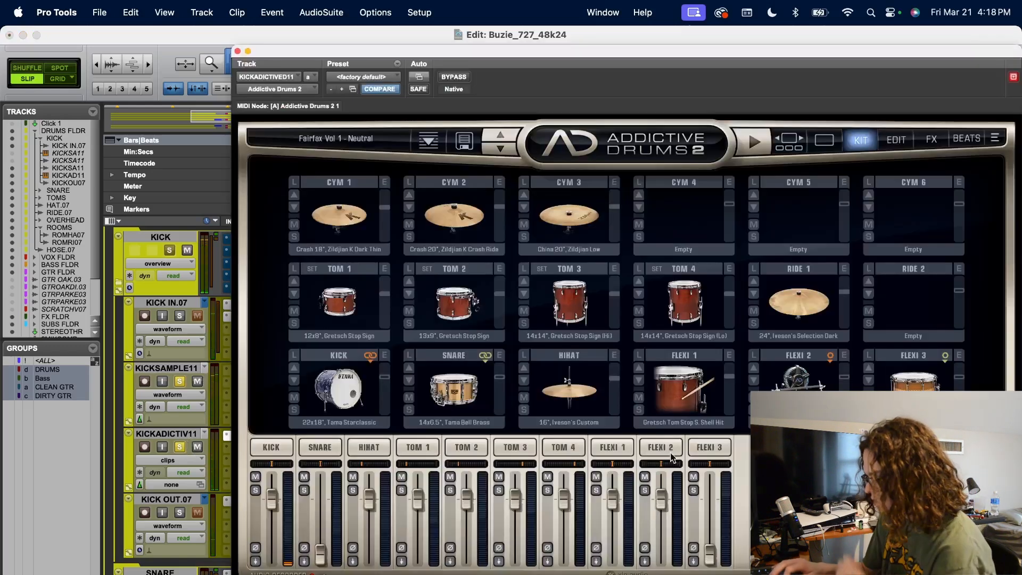
{"action": "left_click", "coordinate": [349, 393]}
{"action": "left_click", "coordinate": [348, 394]}
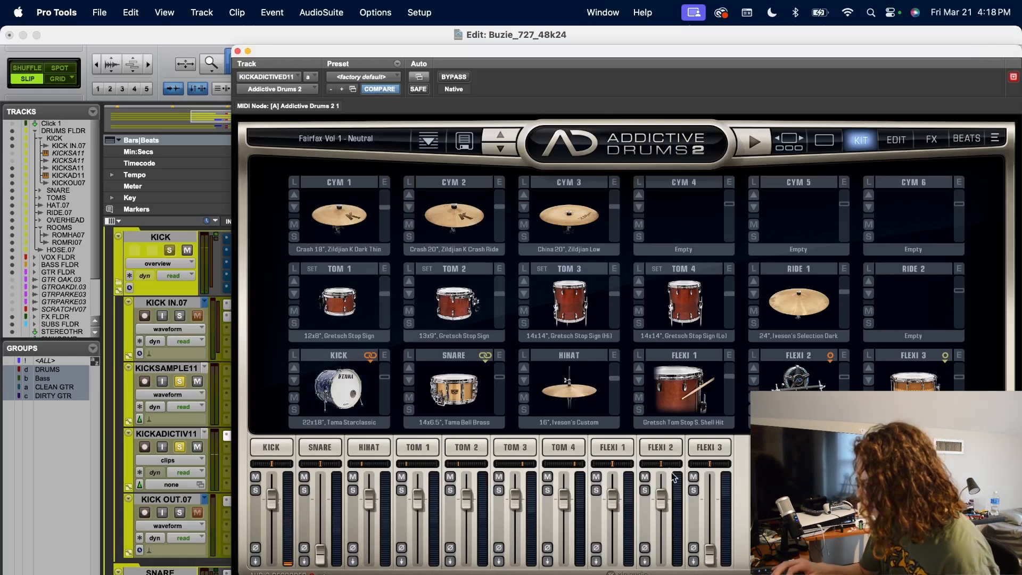
{"action": "left_click", "coordinate": [338, 391]}
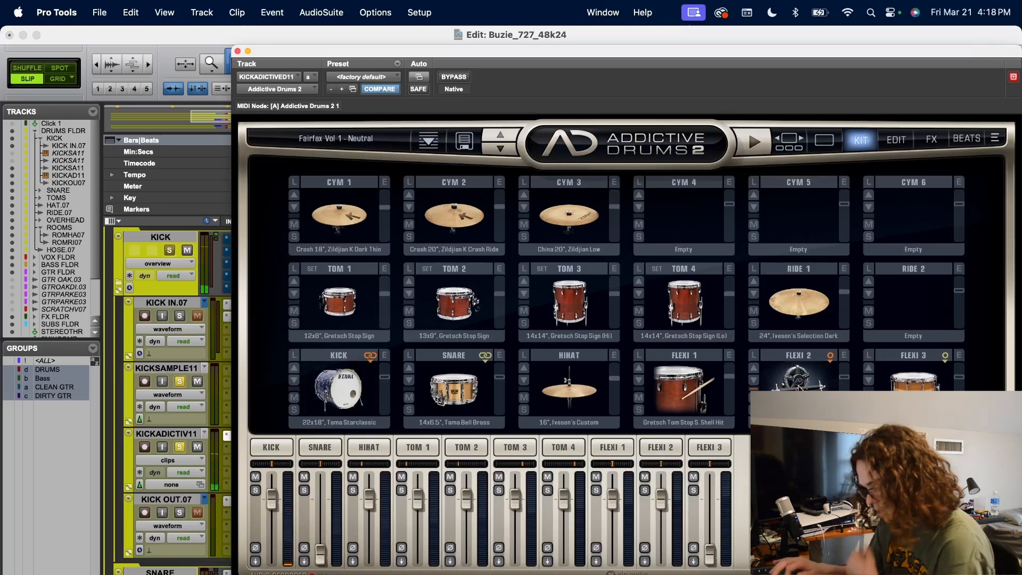
{"action": "left_click", "coordinate": [238, 51]}
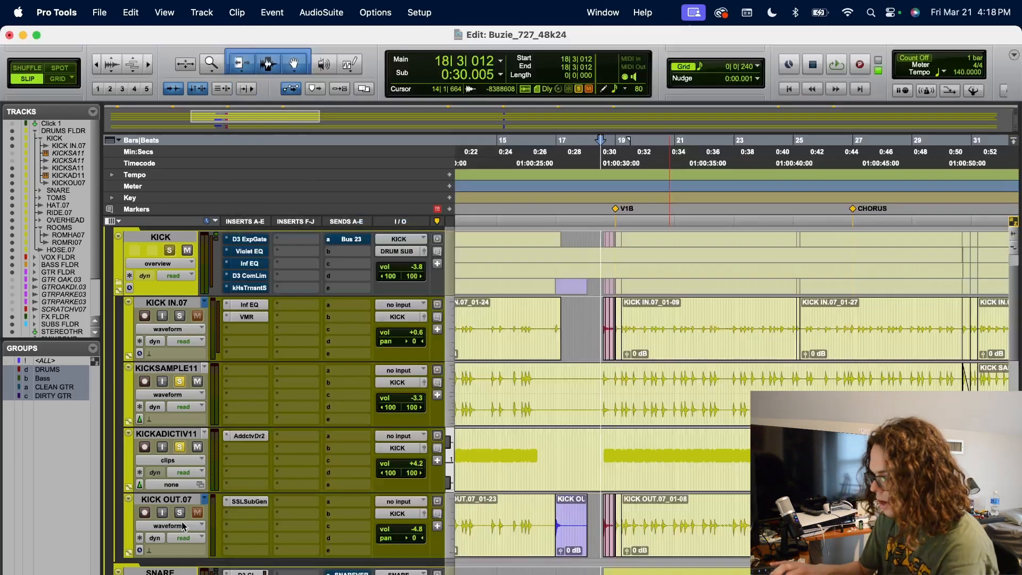
Leave KICK OUT.07 as the only soloed kick track and play it from bar 18.
{"action": "left_click", "coordinate": [179, 513]}
{"action": "left_click", "coordinate": [179, 447]}
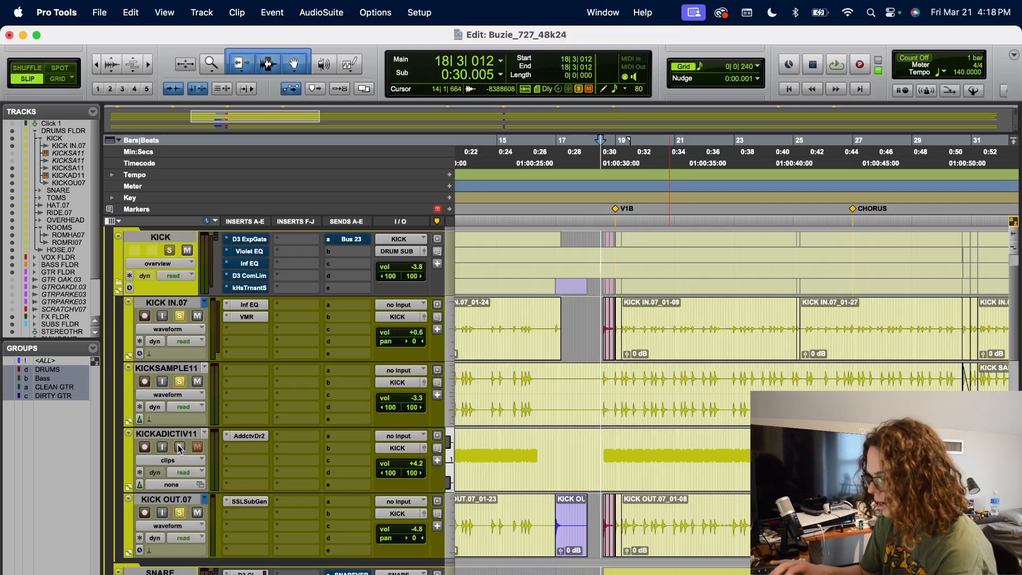
{"action": "left_click", "coordinate": [179, 381]}
{"action": "key", "text": "space"}
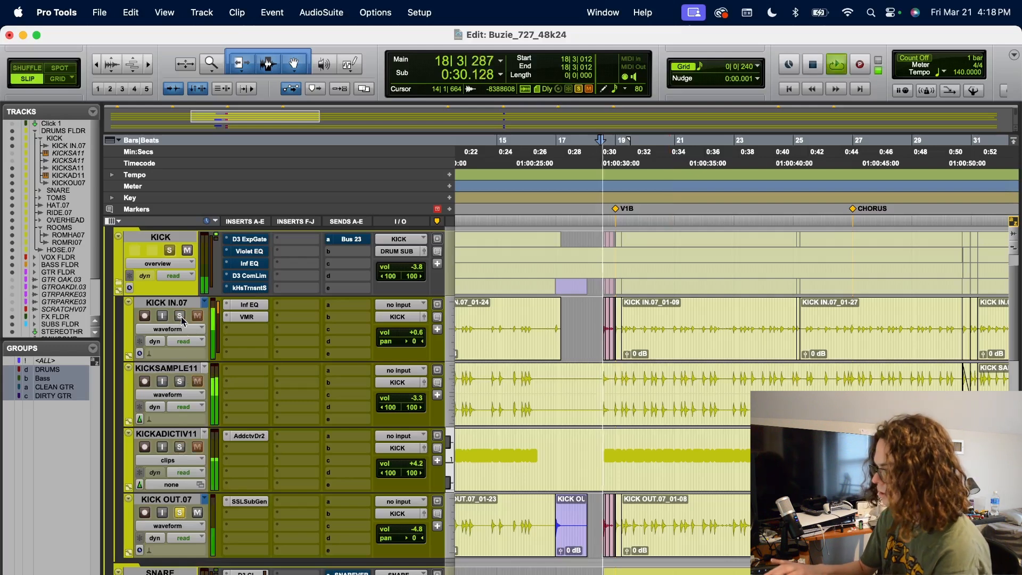
{"action": "key", "text": "space"}
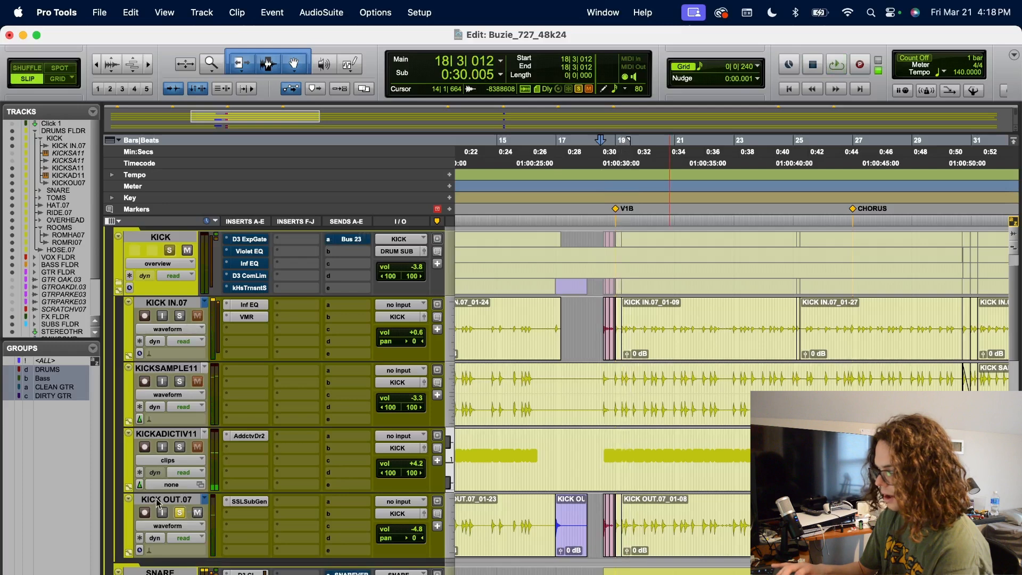
{"action": "left_click", "coordinate": [179, 512]}
{"action": "left_click", "coordinate": [180, 512]}
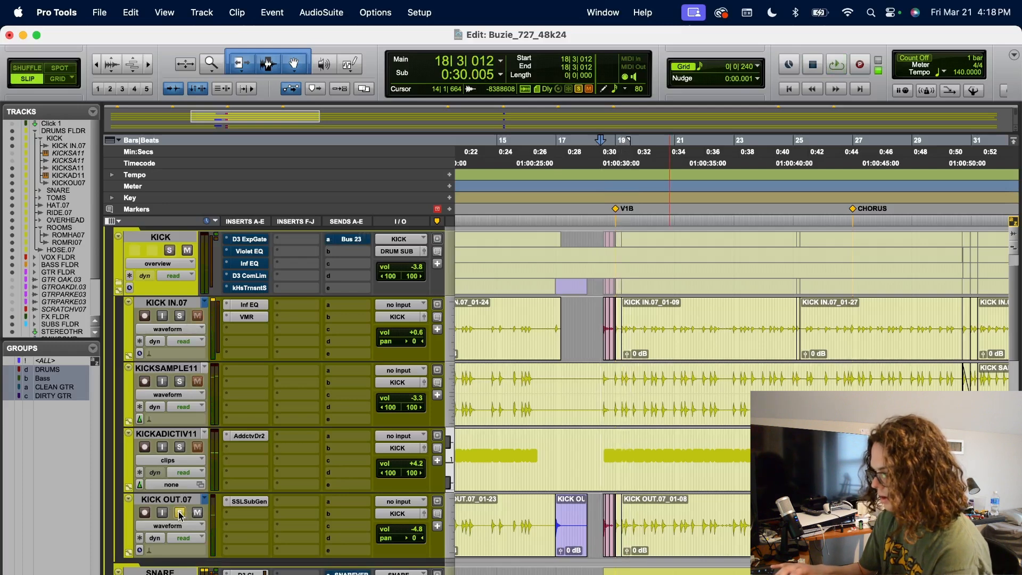
{"action": "key", "text": "space"}
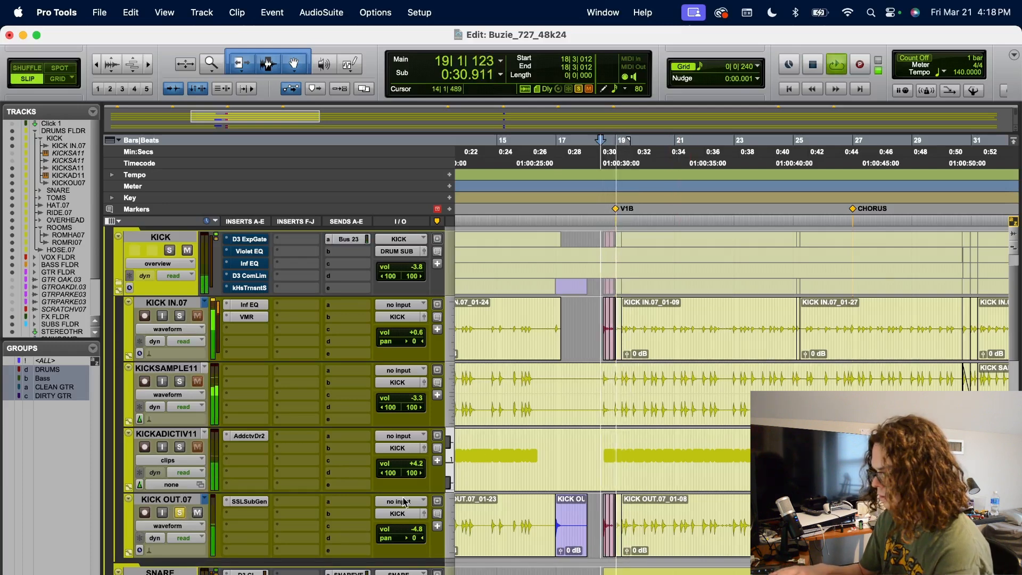
Examine the SSL SubGen bands on KICK OUT.07, then close the plug-in window.
{"action": "left_click", "coordinate": [249, 501]}
{"action": "left_click", "coordinate": [519, 190]}
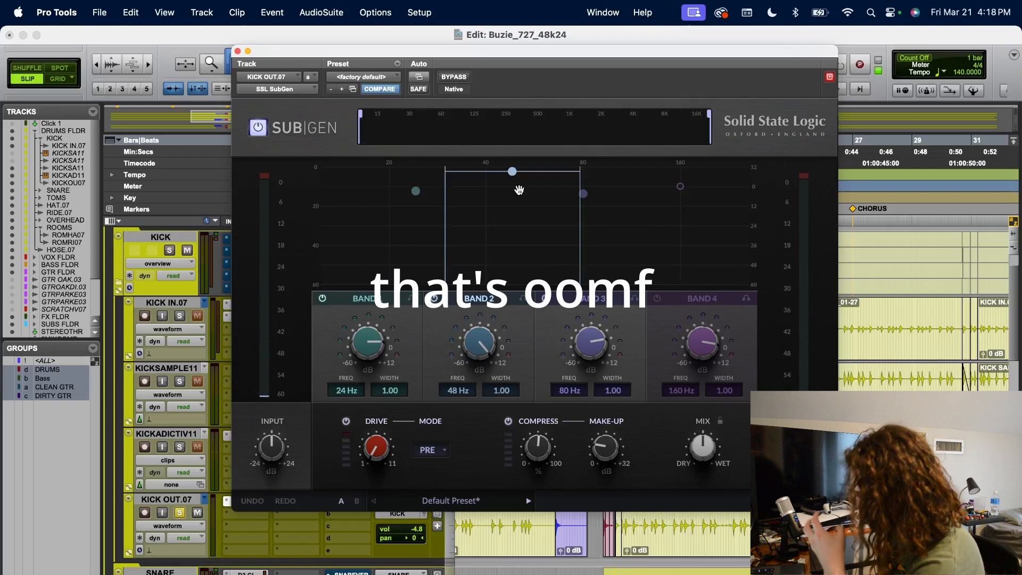
{"action": "left_click", "coordinate": [238, 51]}
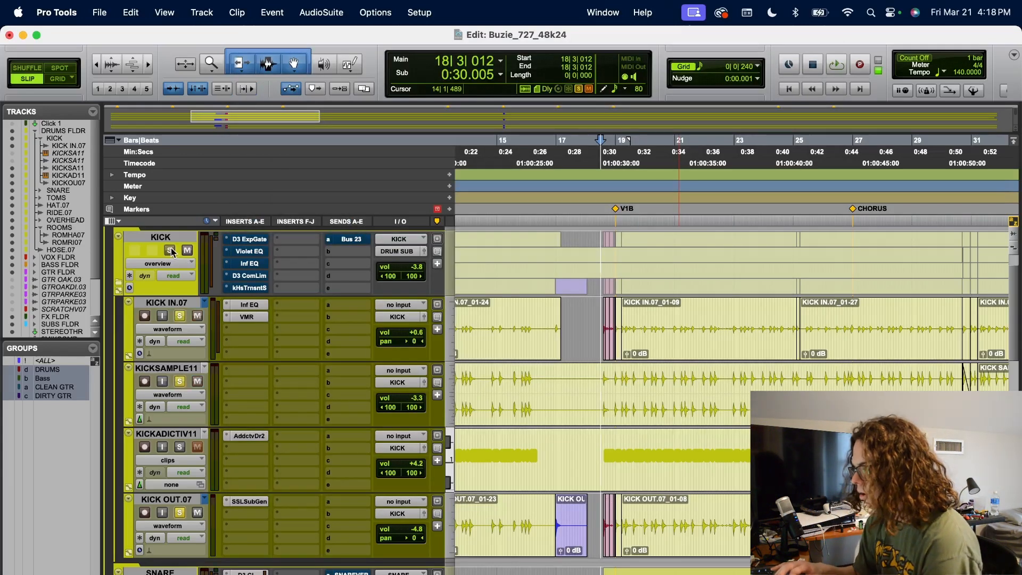
Play the soloed KICK folder from bar 18 with its inserts bypassed, then stop and place the cursor at the CHORUS marker.
{"action": "key", "text": "space"}
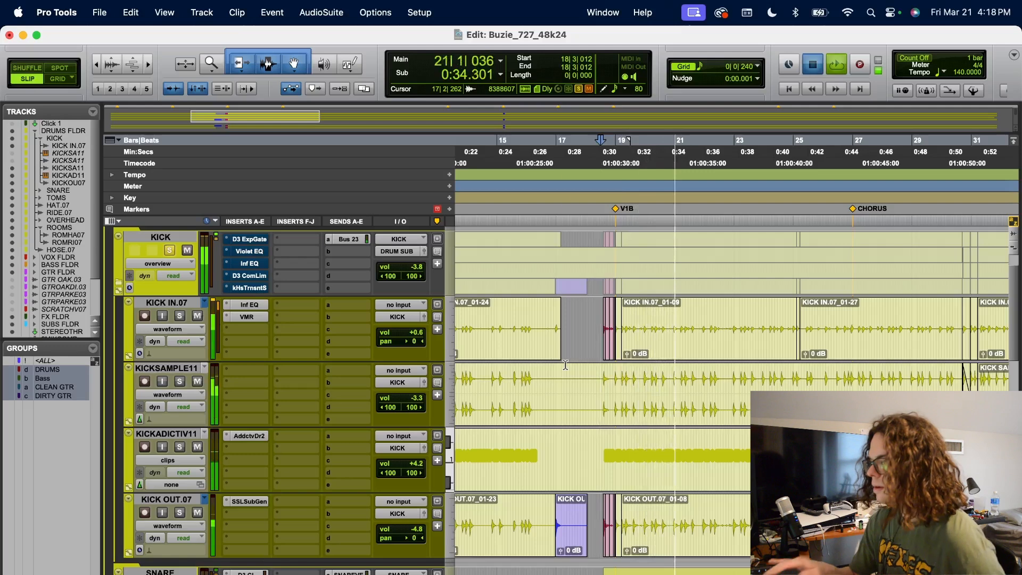
{"action": "key", "text": "space"}
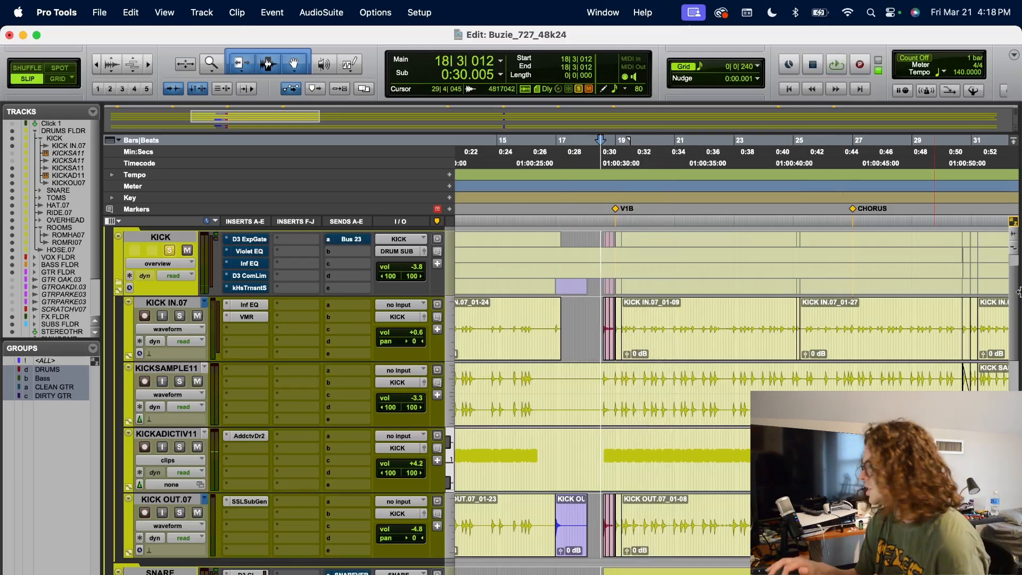
{"action": "left_click", "coordinate": [851, 178]}
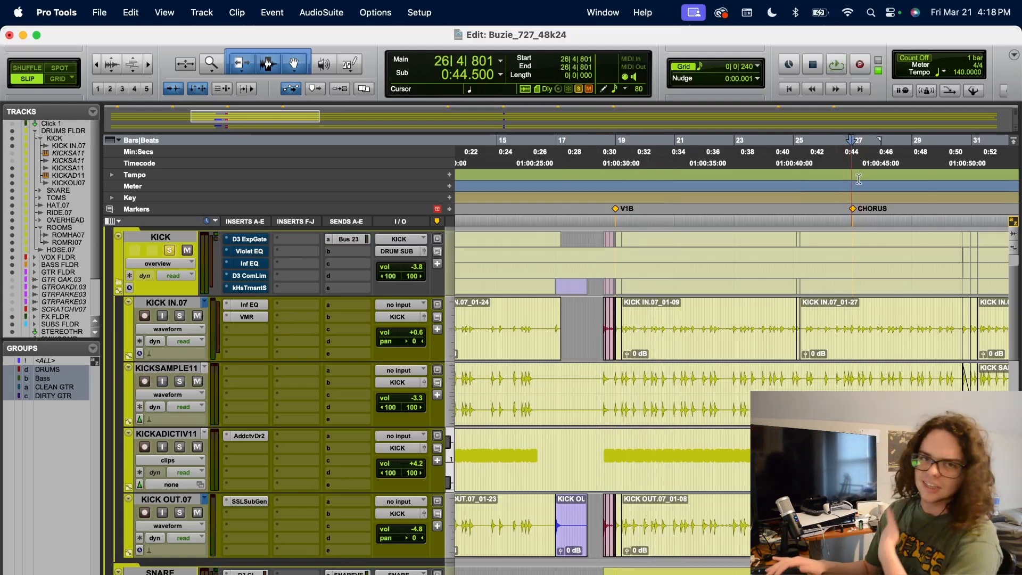
Open the Expander/Gate on the KICK folder track and take all of the folder's inserts out of bypass.
{"action": "left_click", "coordinate": [249, 240]}
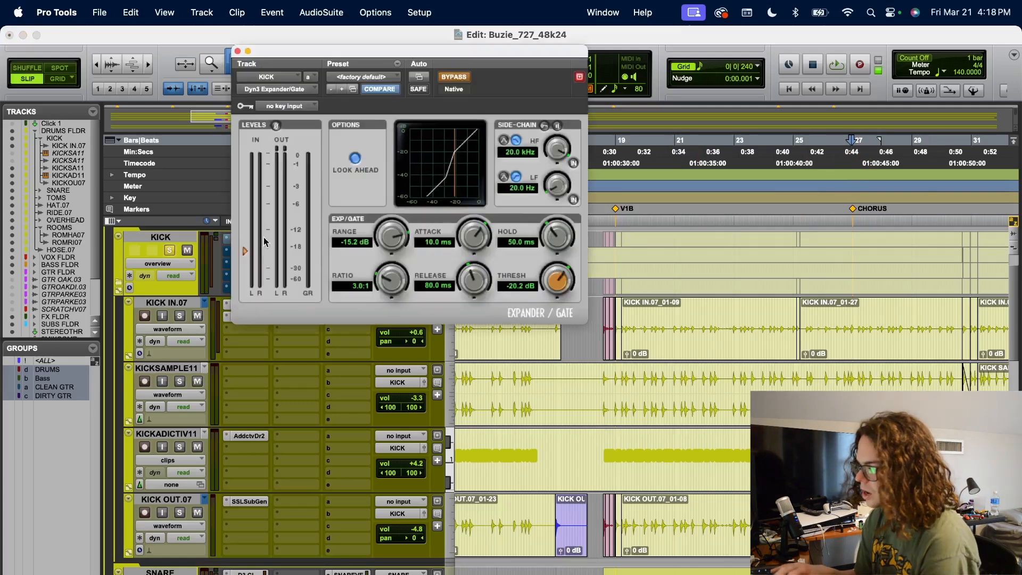
{"action": "left_click_drag", "start_coordinate": [421, 55], "coordinate": [597, 55]}
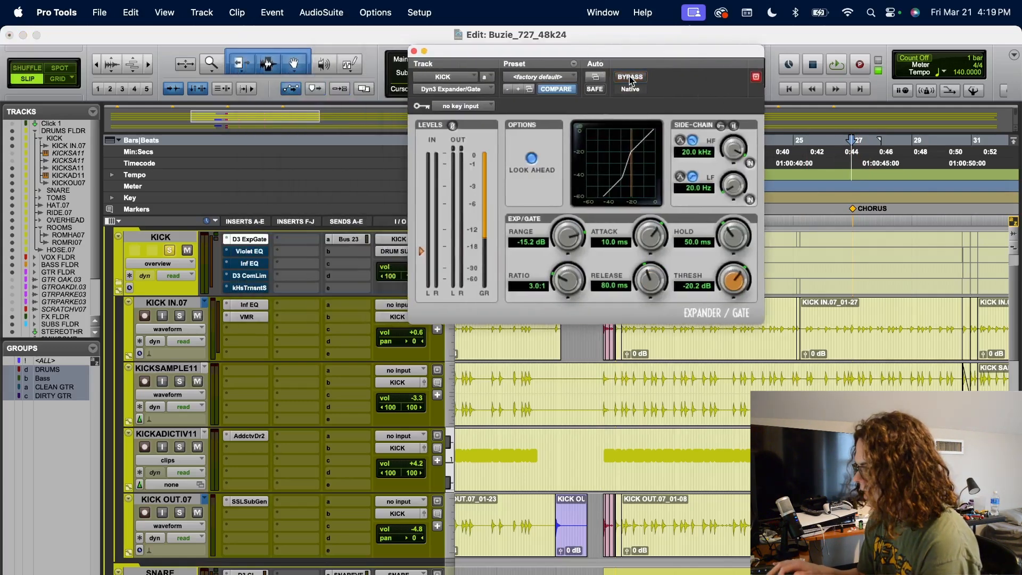
{"action": "left_click", "coordinate": [257, 256]}
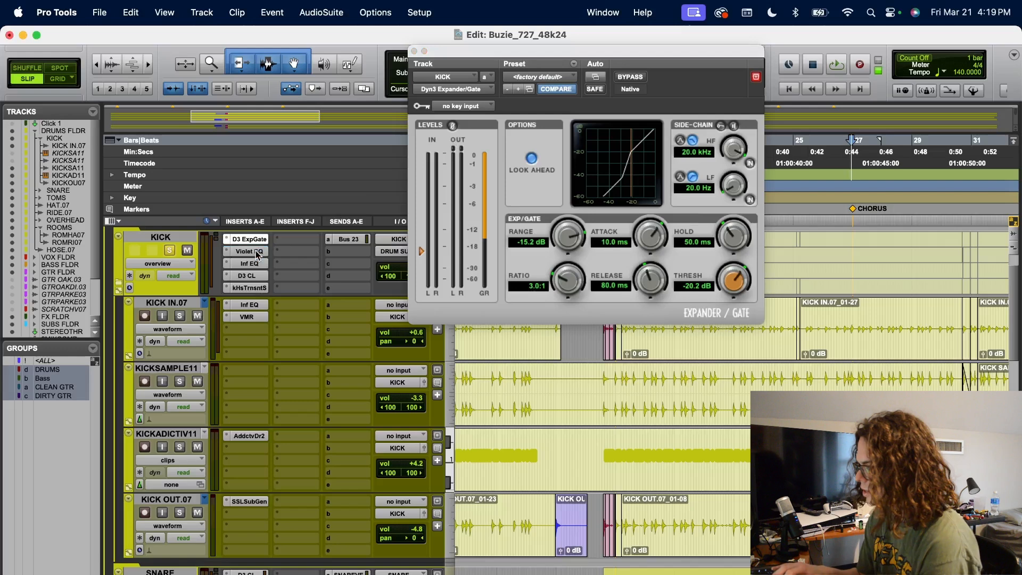
Examine the SSL Fusion Violet EQ on the KICK folder and browse its producer presets without changing the loaded one.
{"action": "left_click", "coordinate": [256, 253], "text": "shift"}
{"action": "left_click_drag", "start_coordinate": [345, 32], "coordinate": [607, 44]}
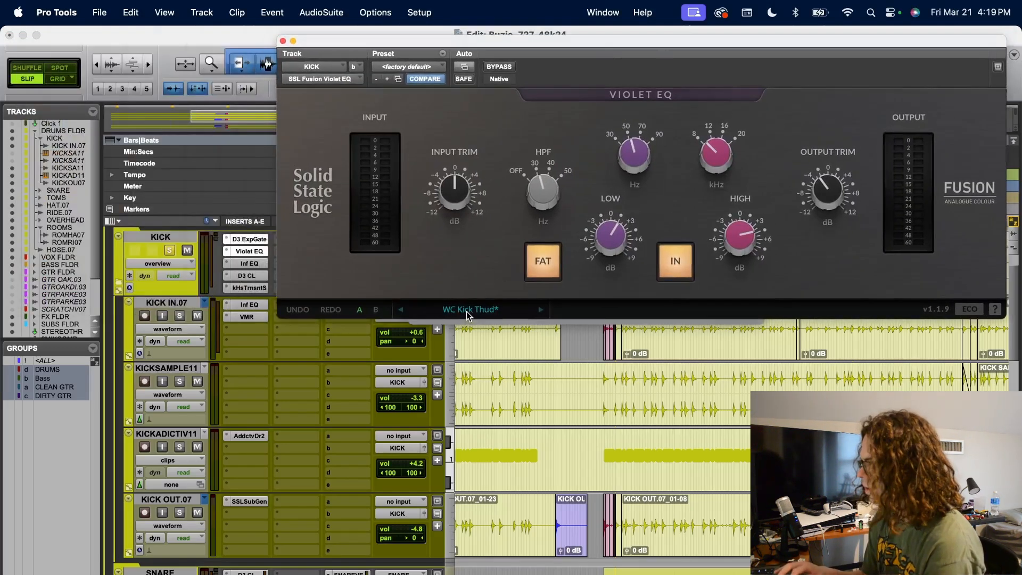
{"action": "left_click", "coordinate": [503, 312]}
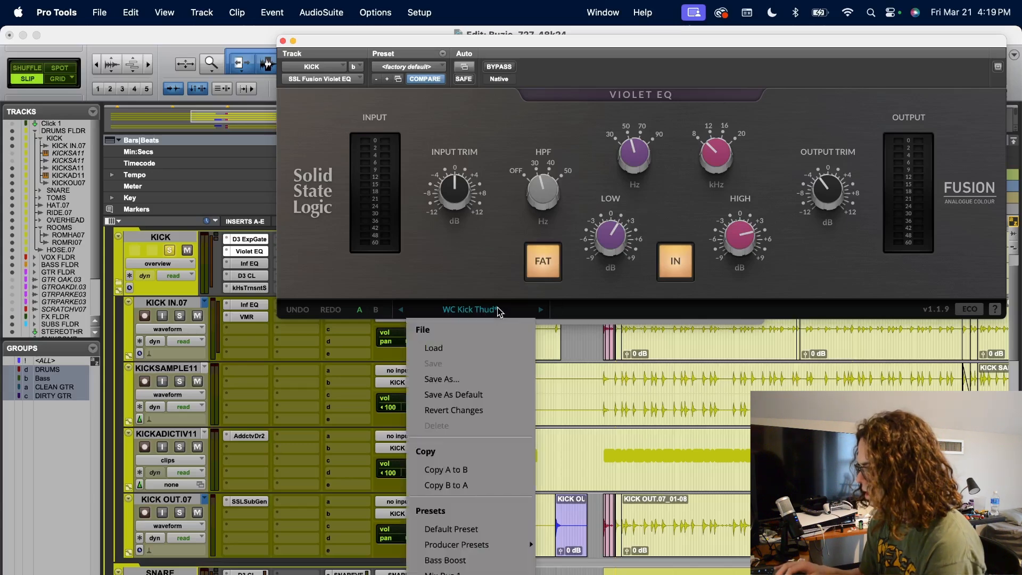
{"action": "mouse_move", "coordinate": [505, 544]}
{"action": "mouse_move", "coordinate": [595, 544]}
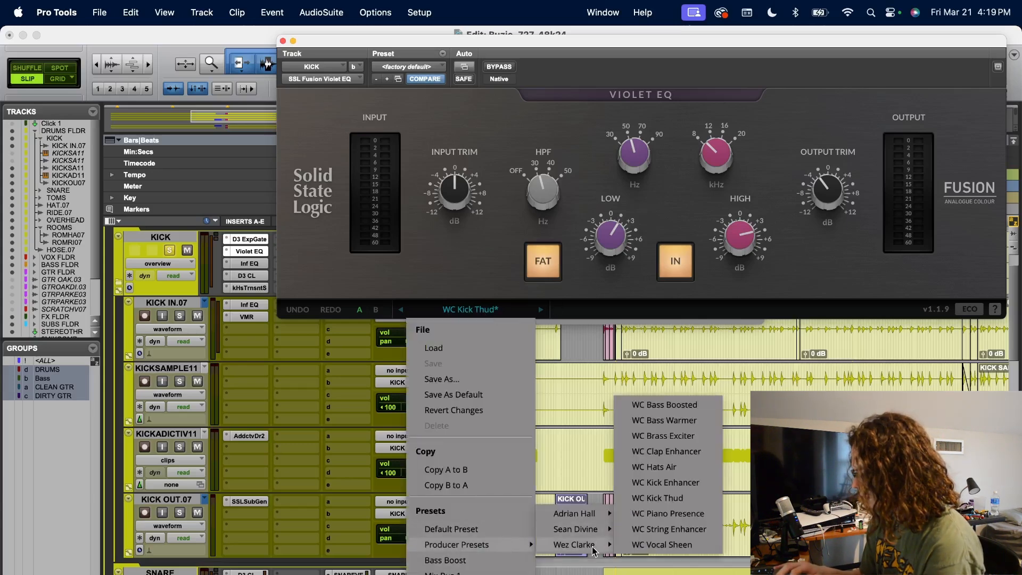
{"action": "left_click", "coordinate": [460, 43]}
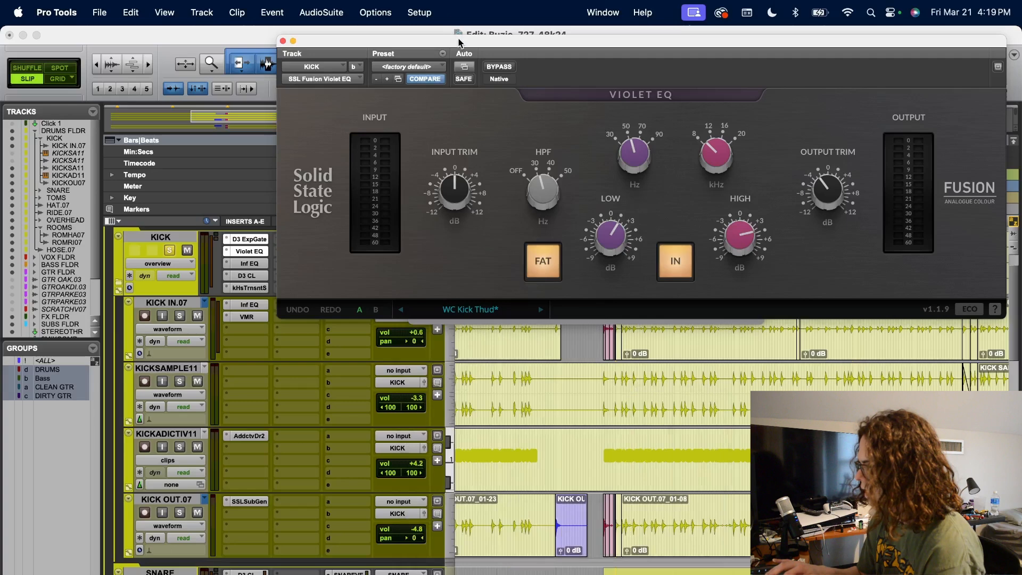
Open the Infinity EQ on the KICK folder and inspect its mid cut, low boost and high boost bands.
{"action": "left_click", "coordinate": [248, 263]}
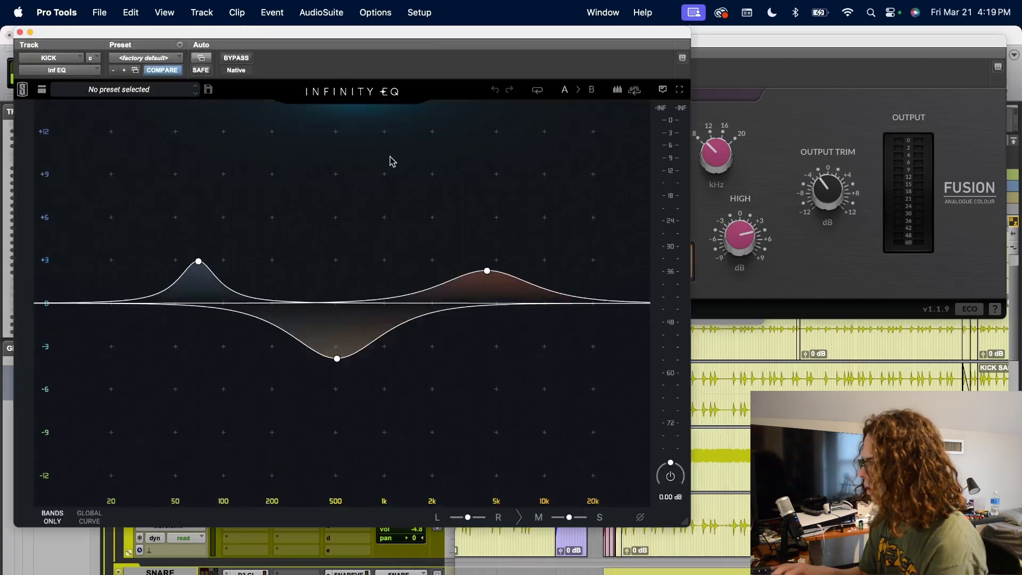
{"action": "left_click_drag", "start_coordinate": [310, 39], "coordinate": [611, 38]}
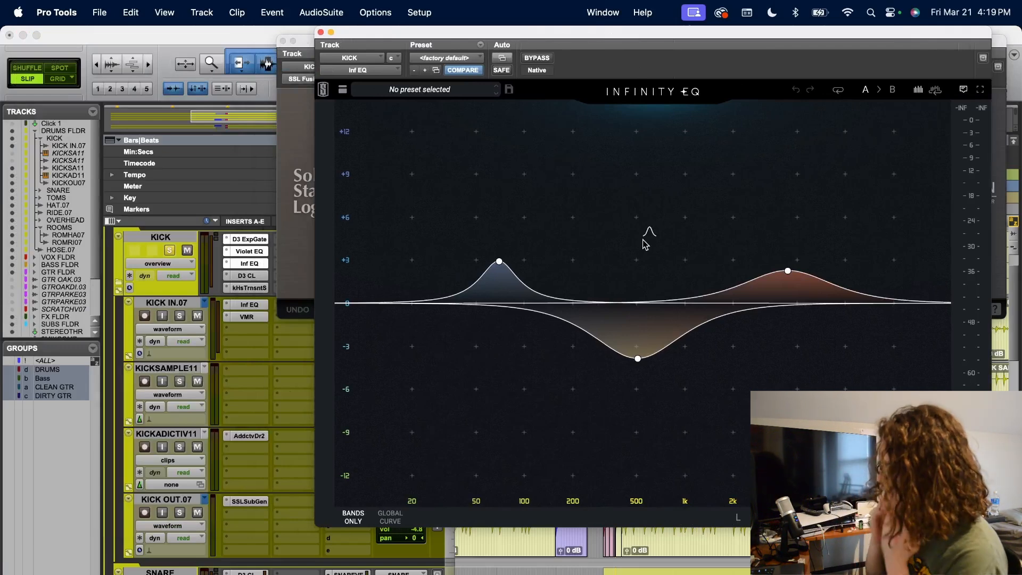
{"action": "left_click", "coordinate": [637, 358]}
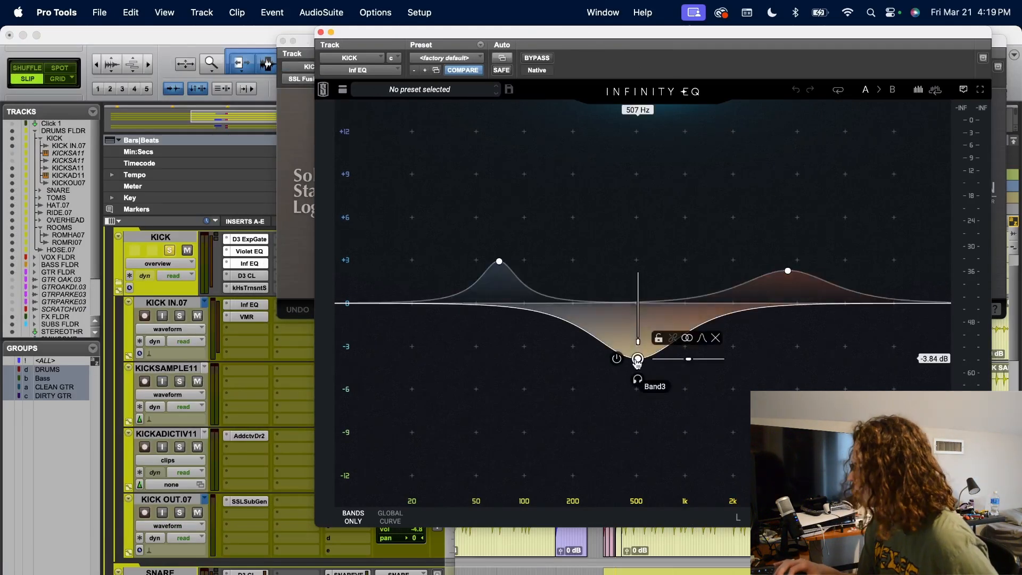
{"action": "left_click", "coordinate": [499, 261]}
{"action": "left_click", "coordinate": [789, 272]}
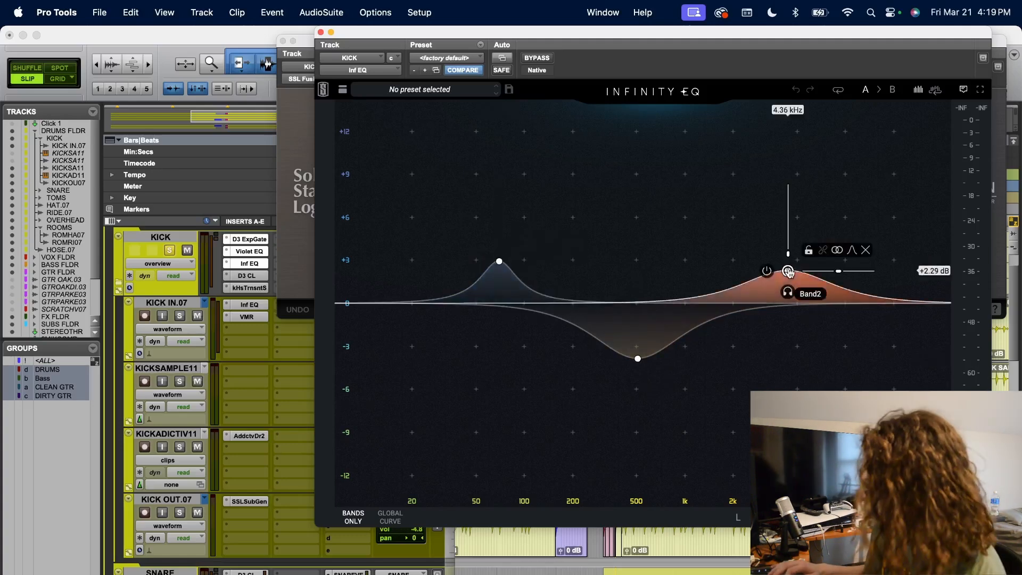
Examine the Dyn3 Compressor/Limiter and the transient shaper on the KICK folder, closing the transient shaper's window.
{"action": "left_click", "coordinate": [248, 276]}
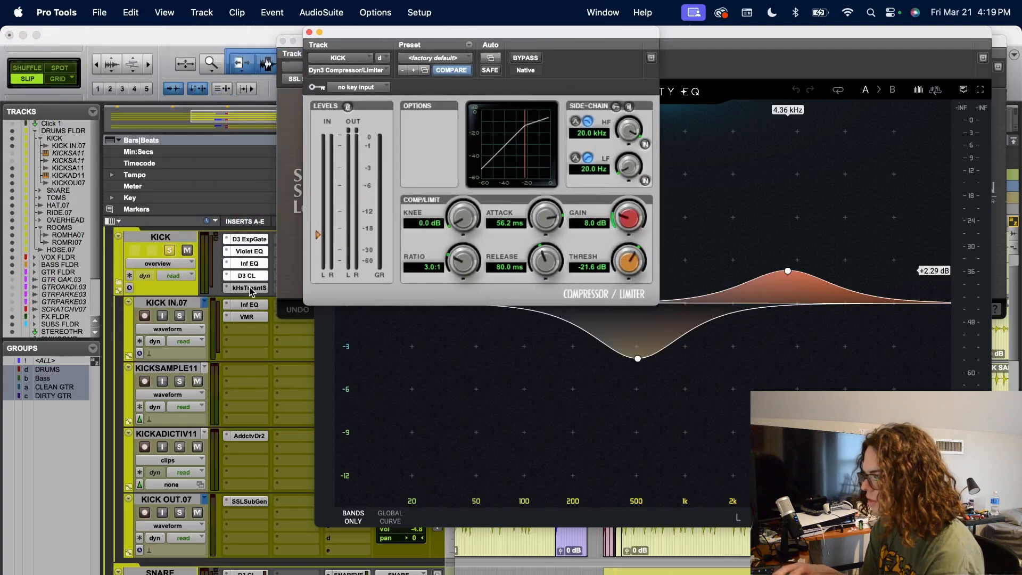
{"action": "left_click", "coordinate": [249, 288]}
{"action": "left_click", "coordinate": [20, 32]}
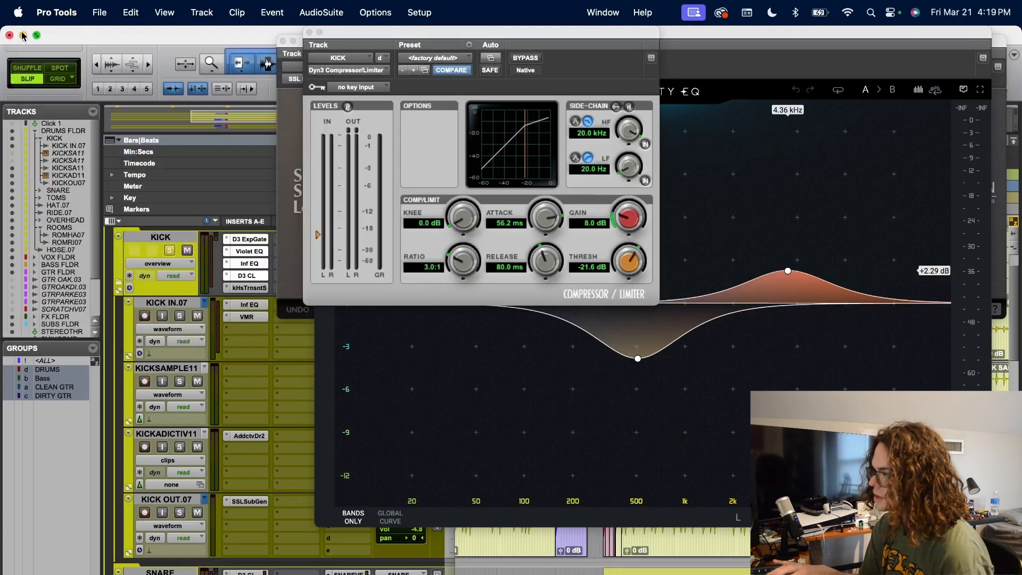
Close the remaining KICK plug-in windows and play the soloed folder from the CHORUS marker with its inserts active, then stop.
{"action": "left_click", "coordinate": [281, 42]}
{"action": "left_click", "coordinate": [309, 33]}
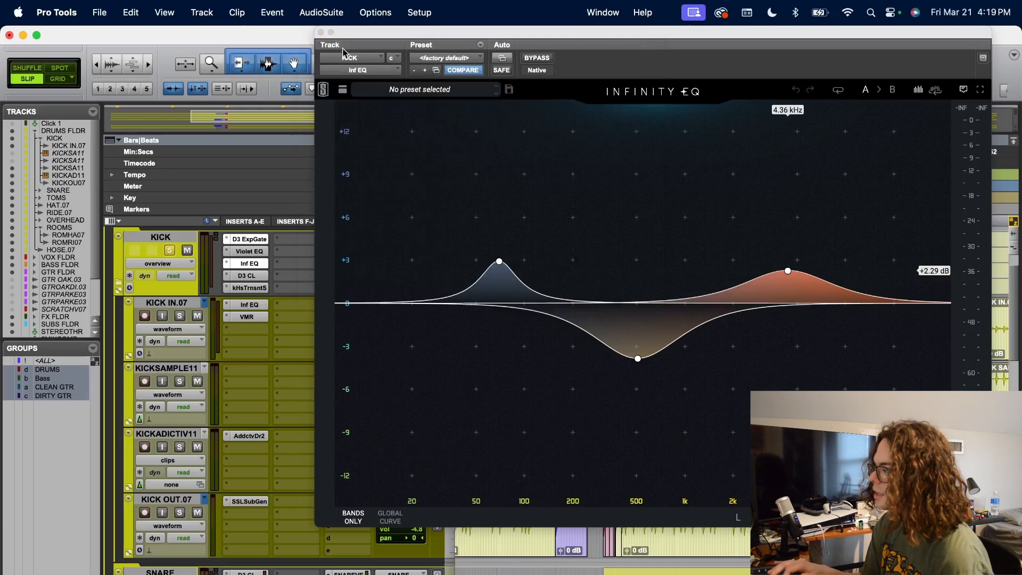
{"action": "left_click", "coordinate": [321, 33]}
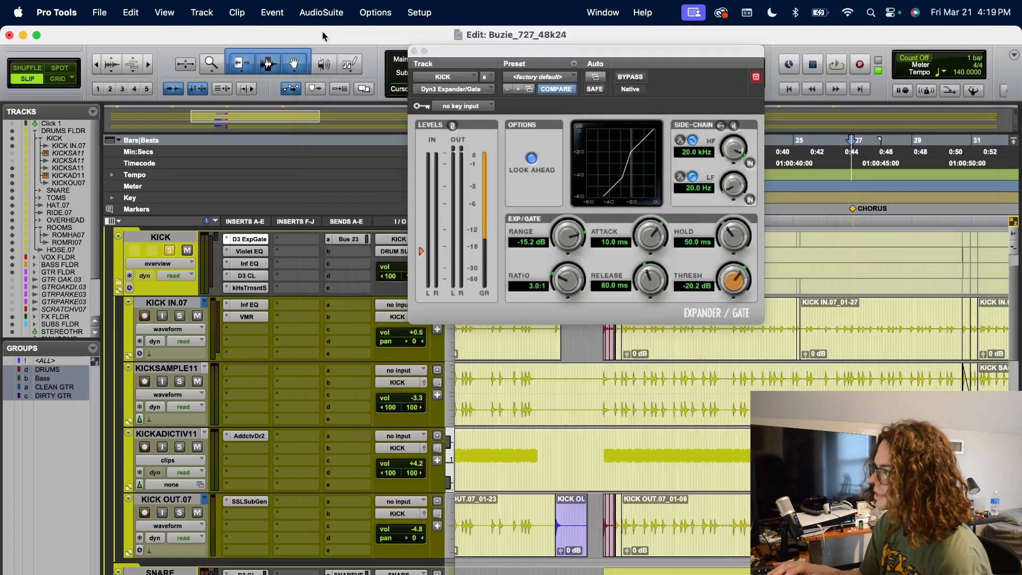
{"action": "left_click", "coordinate": [414, 51]}
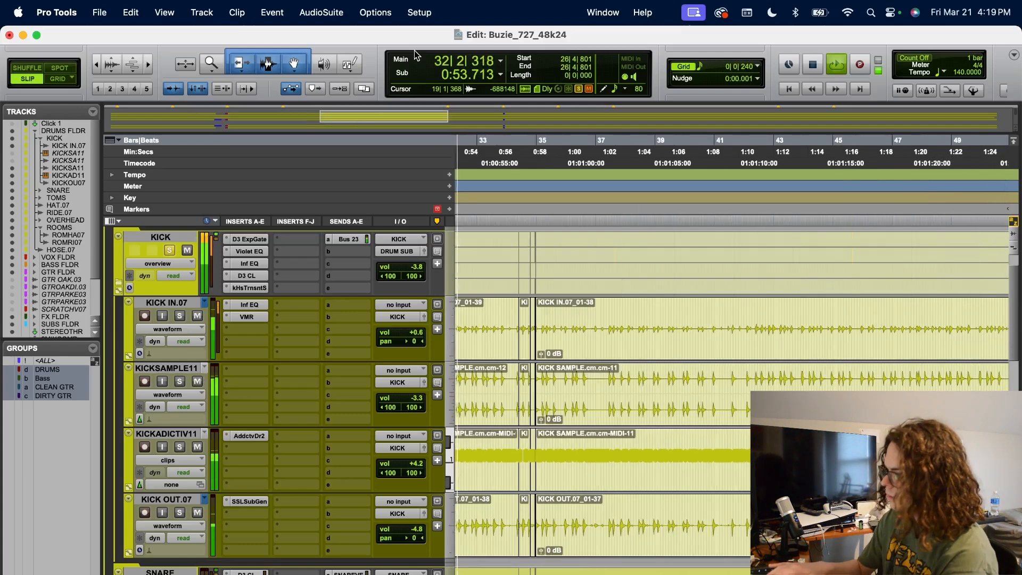
{"action": "key", "text": "space"}
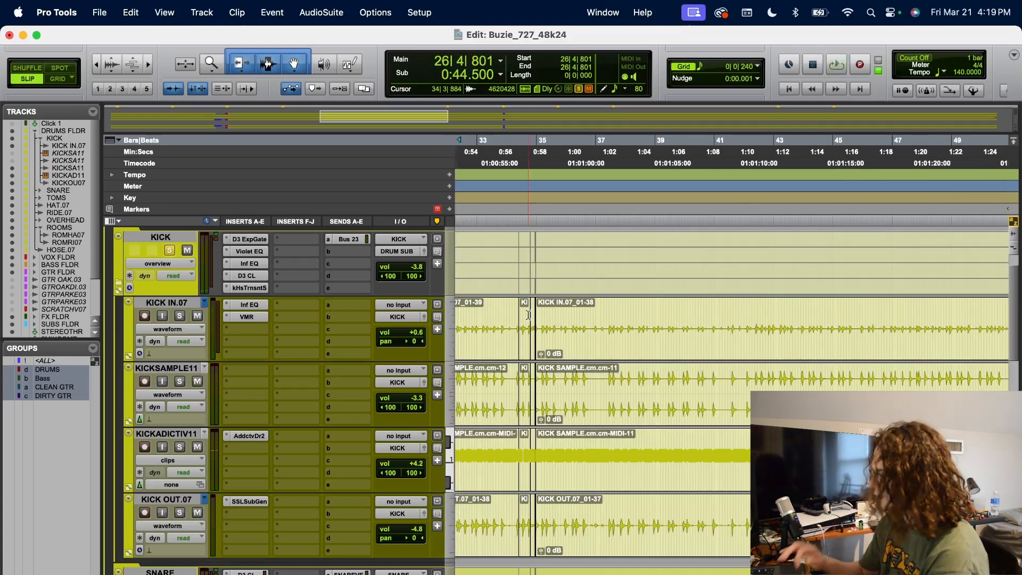
Expand and solo the OVERHEADS folder, bypassing its inserts and the CLA-76 on OH MONO.07.
{"action": "scroll", "coordinate": [170, 252], "scroll_direction": "down", "scroll_amount": 5}
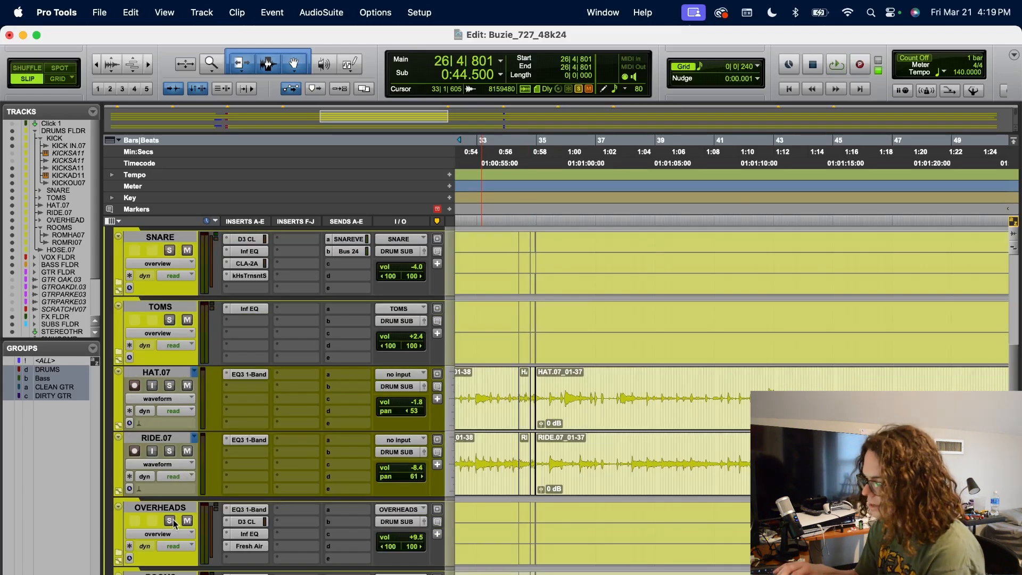
{"action": "left_click", "coordinate": [119, 553]}
{"action": "scroll", "coordinate": [126, 553], "scroll_direction": "down", "scroll_amount": 3}
{"action": "left_click", "coordinate": [169, 382]}
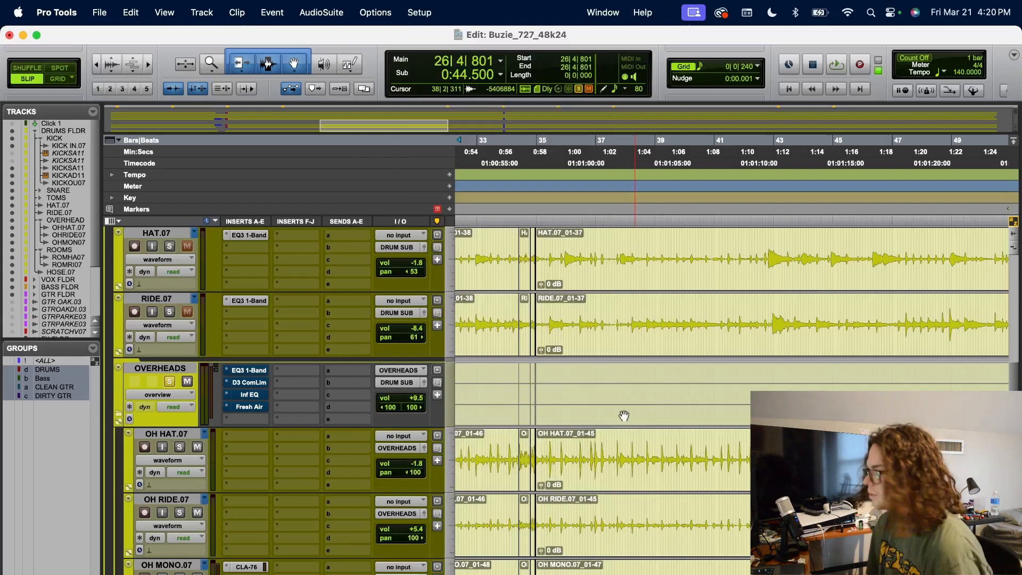
{"action": "left_click", "coordinate": [248, 567], "text": "super"}
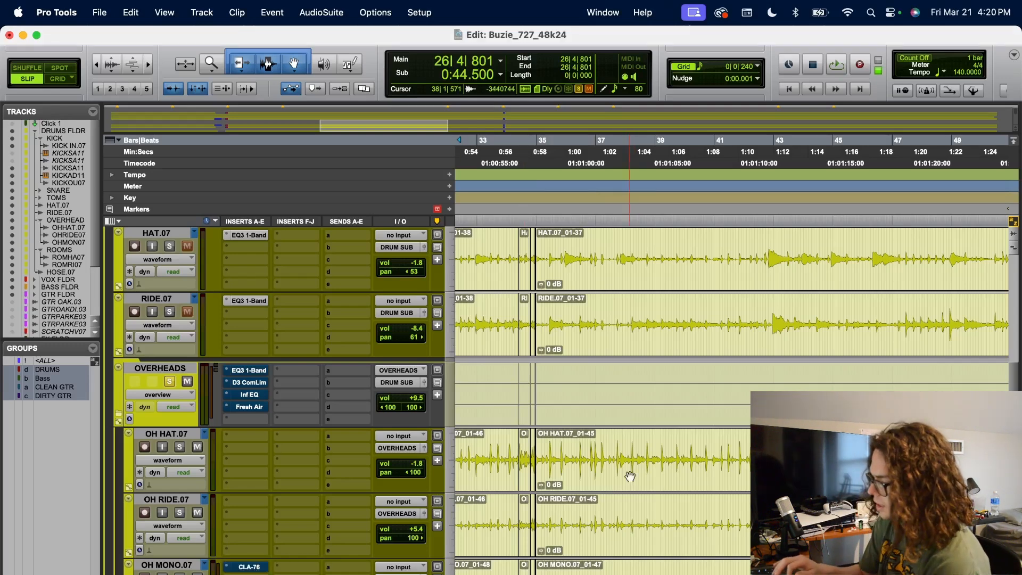
Play the soloed, unprocessed overheads from bar 37, then stop playback.
{"action": "left_click", "coordinate": [600, 142]}
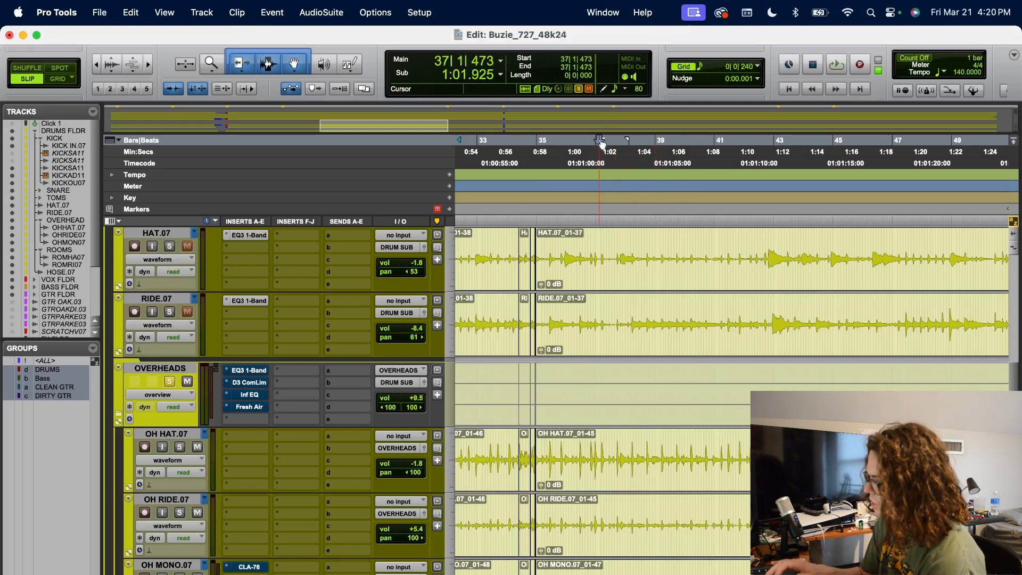
{"action": "key", "text": "space"}
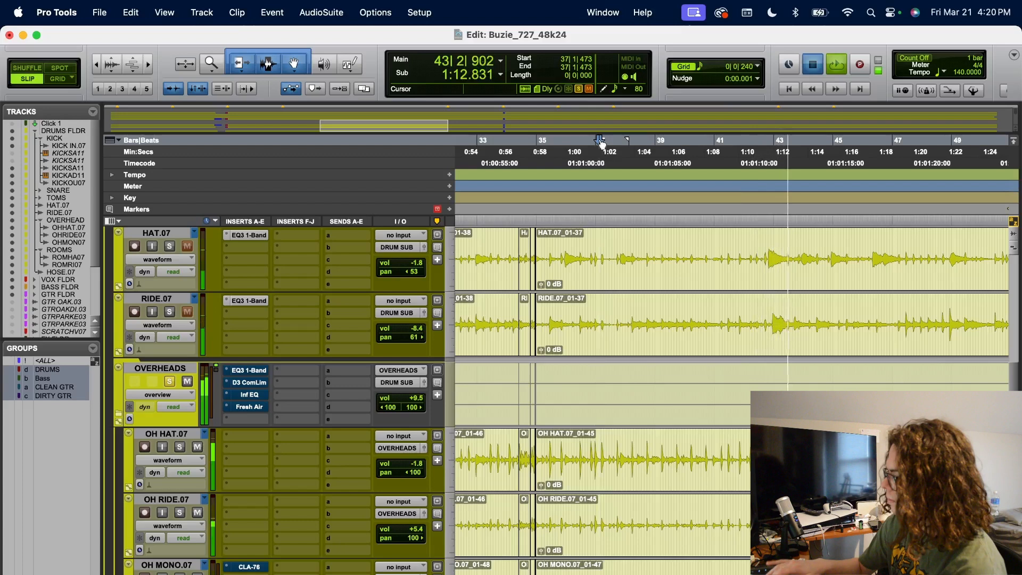
{"action": "key", "text": "space"}
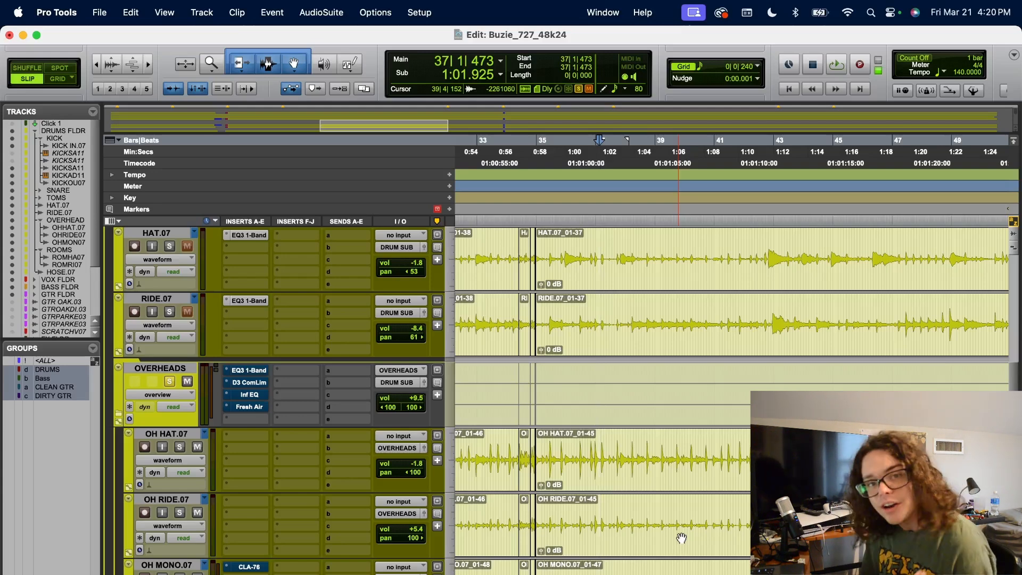
Mute OH MONO.07, switch to the Mix window and play the overheads with only the hat and ride sides.
{"action": "scroll", "coordinate": [303, 436], "scroll_direction": "down", "scroll_amount": 3}
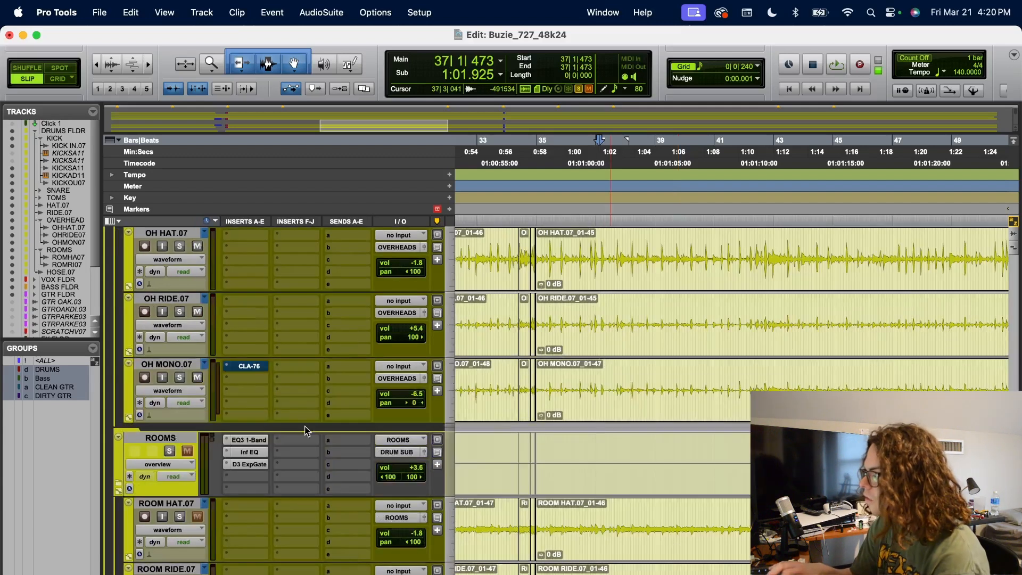
{"action": "scroll", "coordinate": [294, 413], "scroll_direction": "up", "scroll_amount": 1}
{"action": "left_click", "coordinate": [197, 446]}
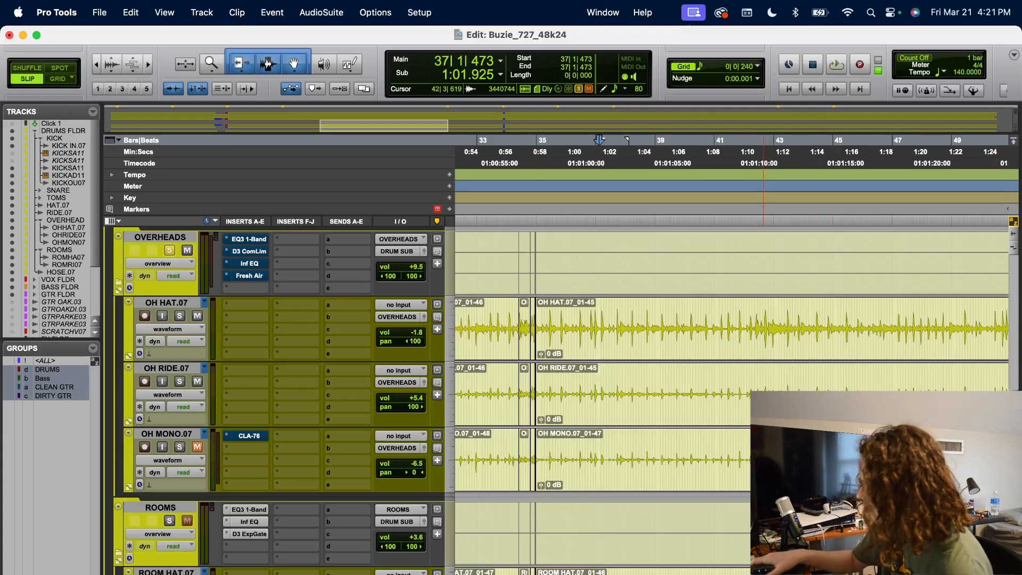
{"action": "key", "text": "super+equal"}
{"action": "scroll", "coordinate": [568, 533], "scroll_direction": "down", "scroll_amount": 3}
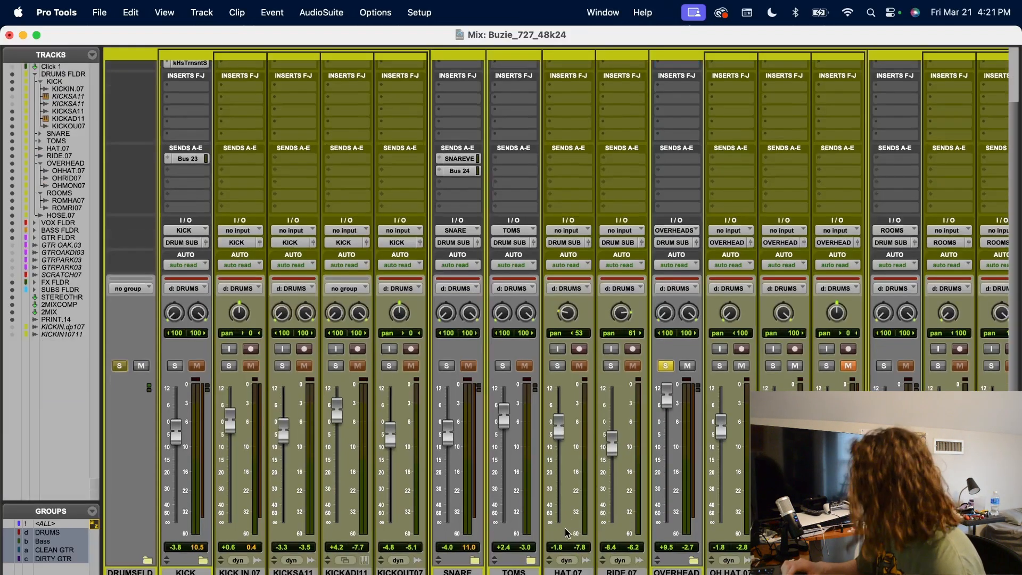
{"action": "scroll", "coordinate": [567, 532], "scroll_direction": "right", "scroll_amount": 5}
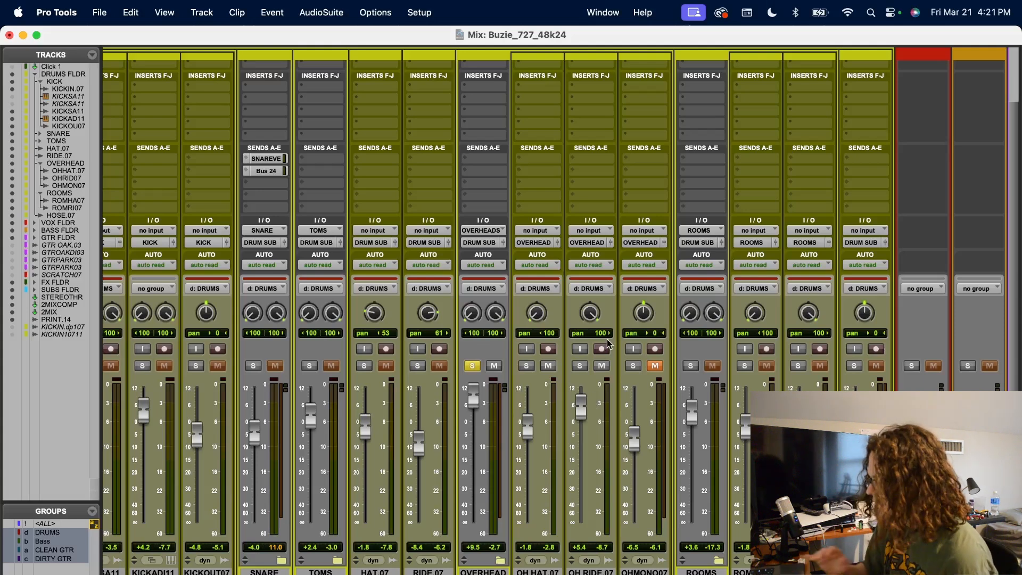
{"action": "key", "text": "space"}
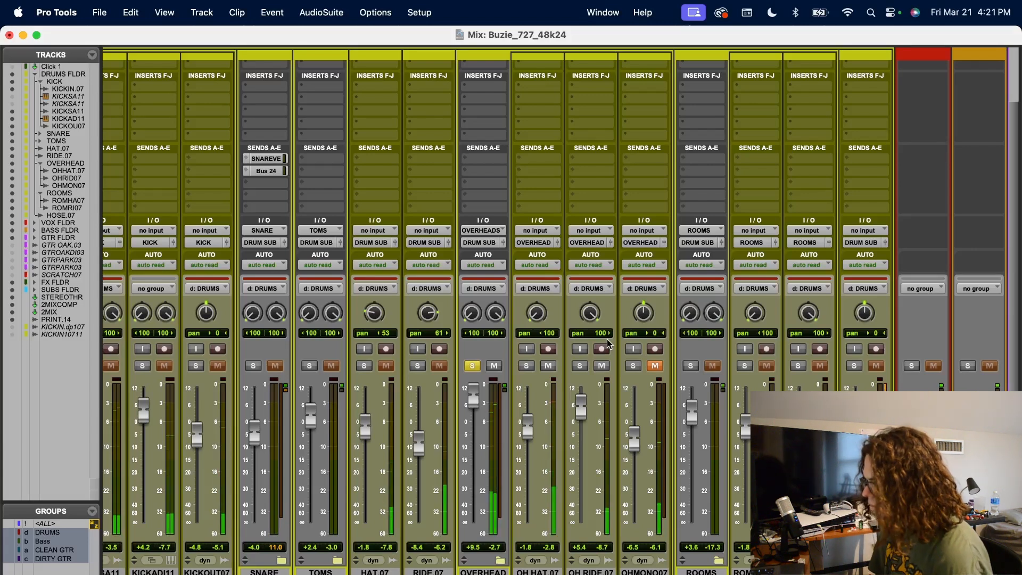
Unmute OH MONO.07 and solo it to hear it alone, then leave only the OVERHEADS folder soloed.
{"action": "left_click", "coordinate": [654, 366]}
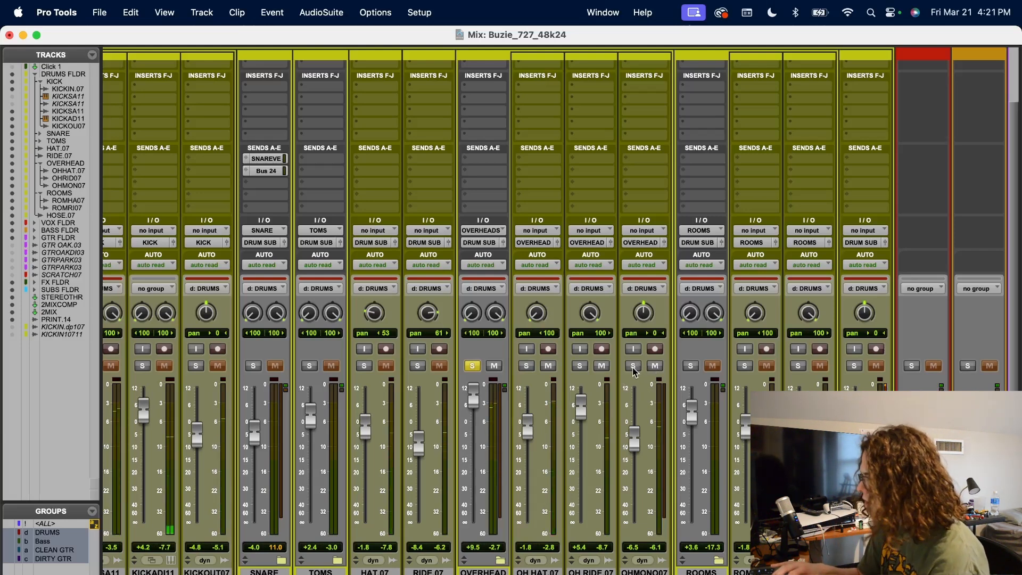
{"action": "left_click", "coordinate": [634, 366]}
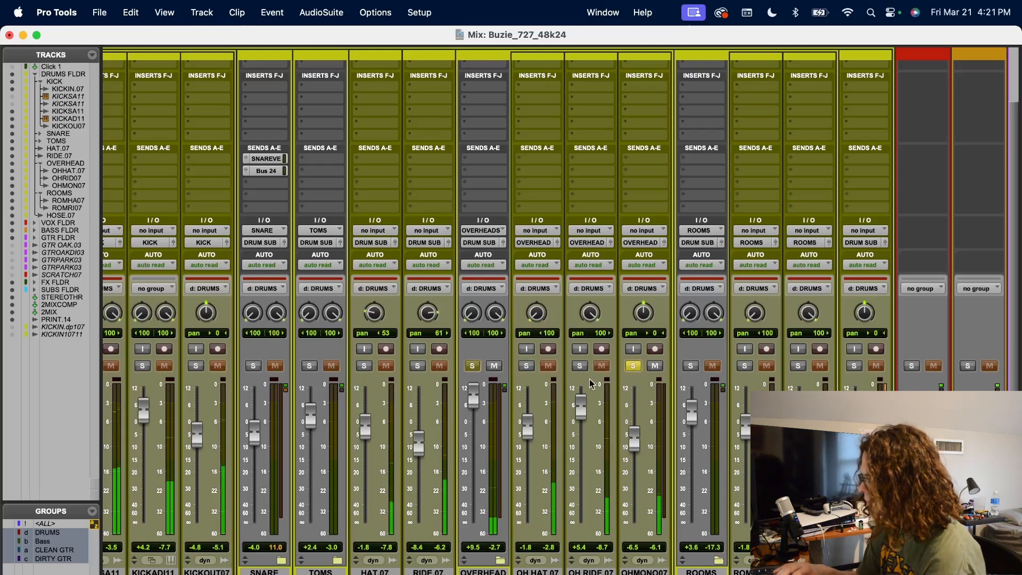
{"action": "key", "text": "space"}
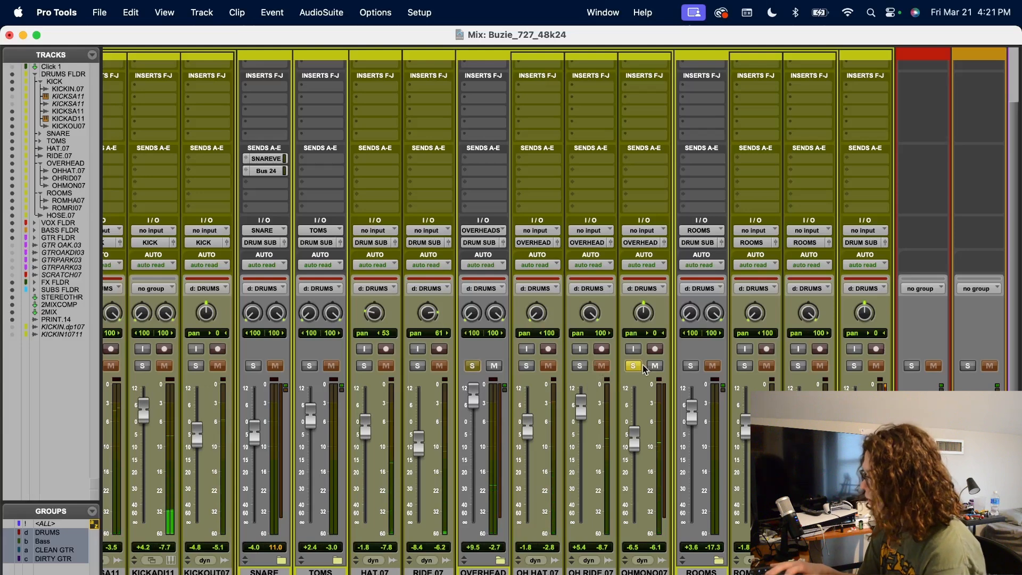
{"action": "left_click", "coordinate": [634, 367]}
{"action": "left_click", "coordinate": [634, 366]}
{"action": "left_click", "coordinate": [472, 365], "text": "ctrl+super"}
Open the CLA-76 on OH MONO.07, take it out of bypass, solo the track to audition it, and close the plug-in.
{"action": "scroll", "coordinate": [595, 457], "scroll_direction": "up", "scroll_amount": 3}
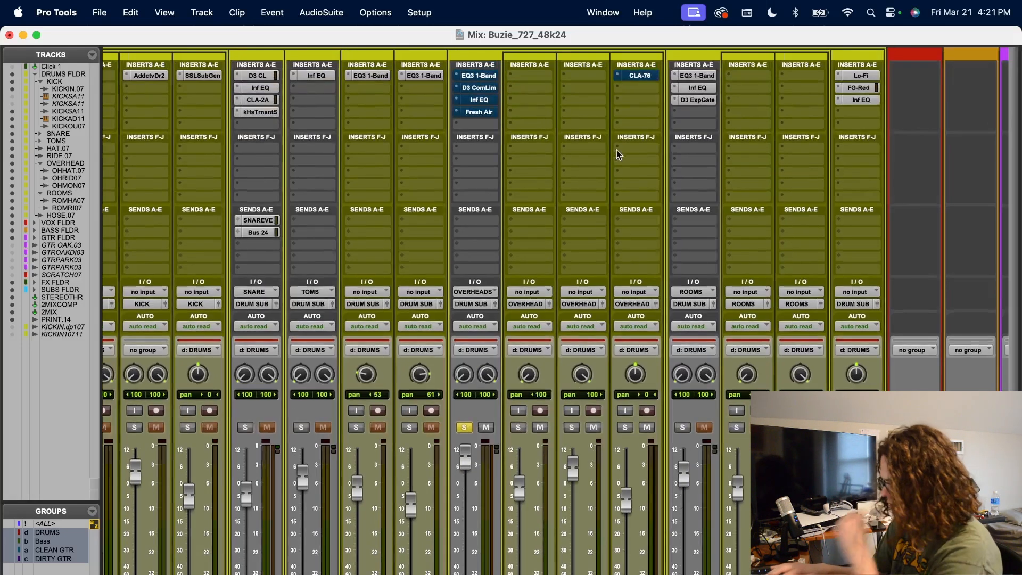
{"action": "left_click", "coordinate": [639, 76]}
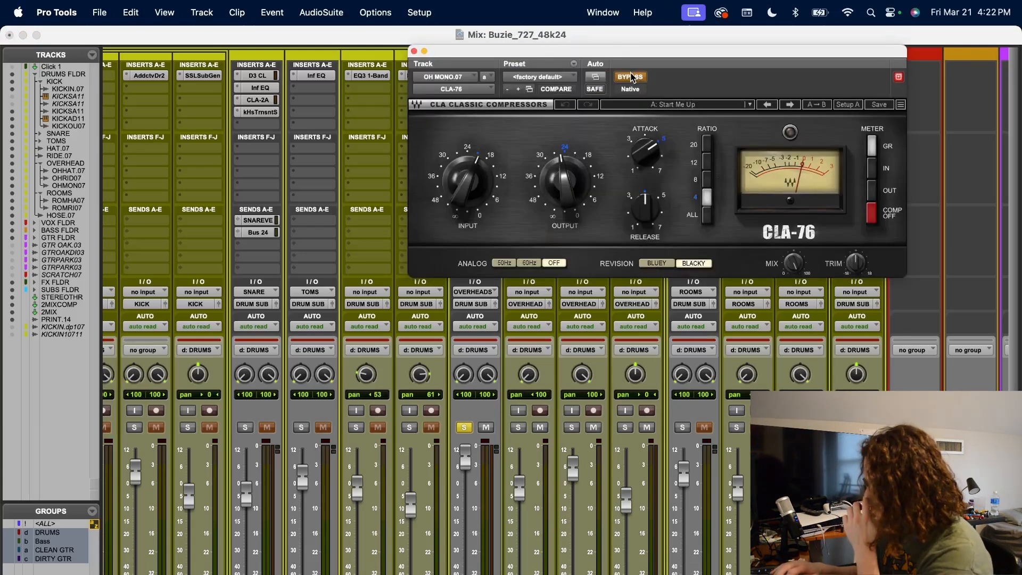
{"action": "left_click", "coordinate": [626, 427]}
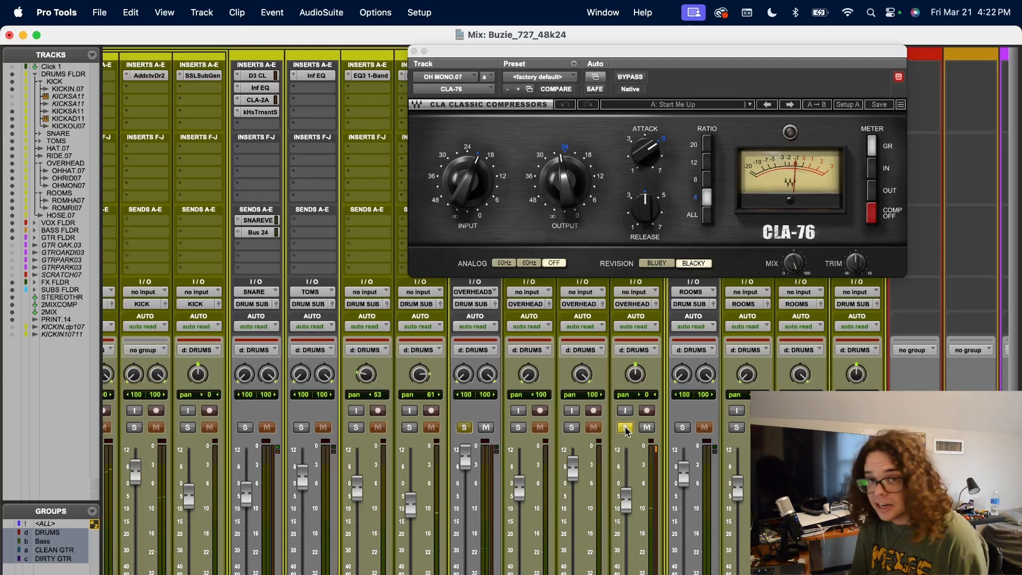
{"action": "left_click", "coordinate": [414, 51]}
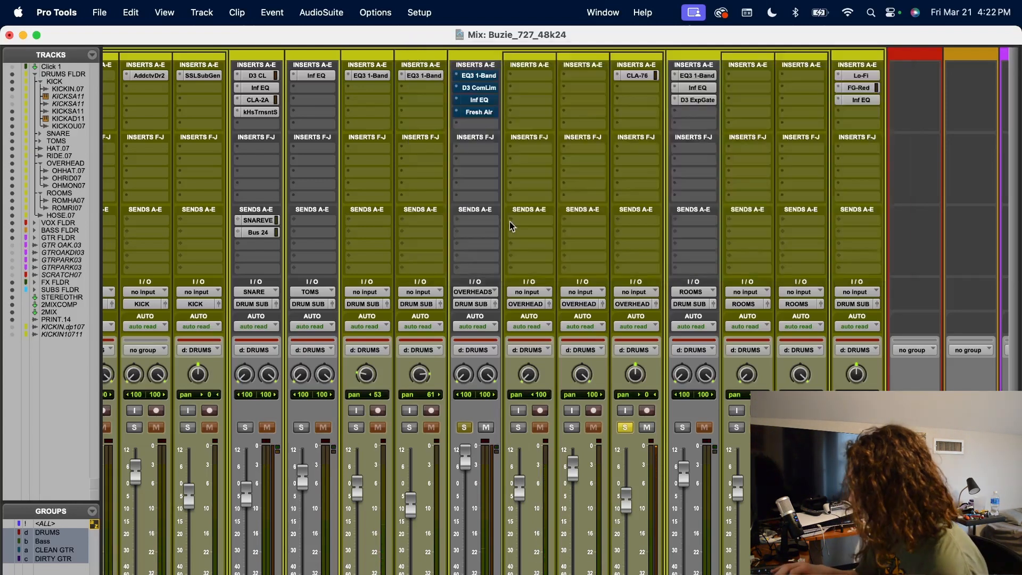
Leave only the OVERHEADS folder soloed and open its EQ3 1-Band and Dyn3 Compressor/Limiter for review.
{"action": "left_click", "coordinate": [465, 427], "text": "ctrl+super"}
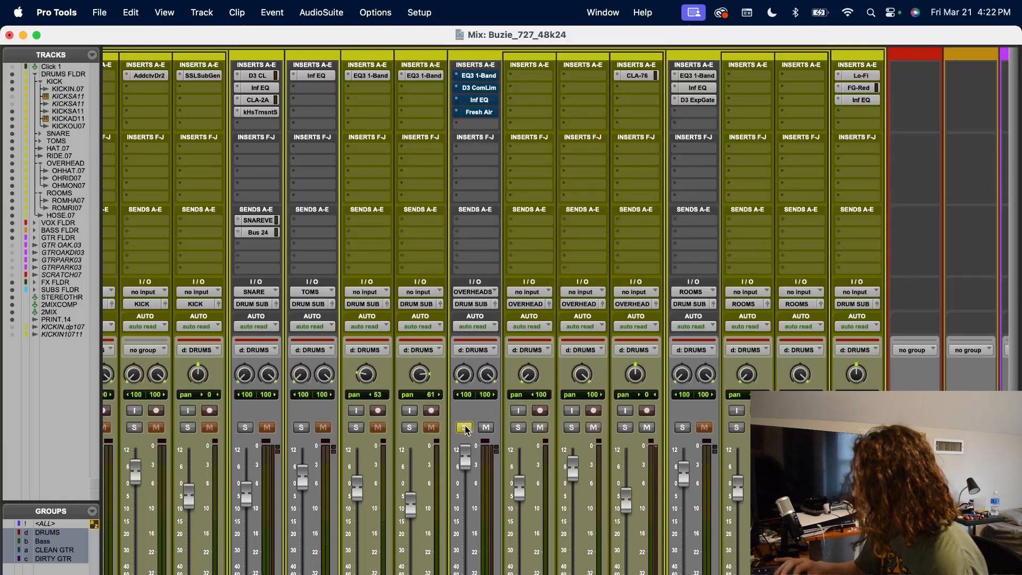
{"action": "left_click", "coordinate": [479, 75]}
{"action": "left_click_drag", "start_coordinate": [465, 48], "coordinate": [693, 62]}
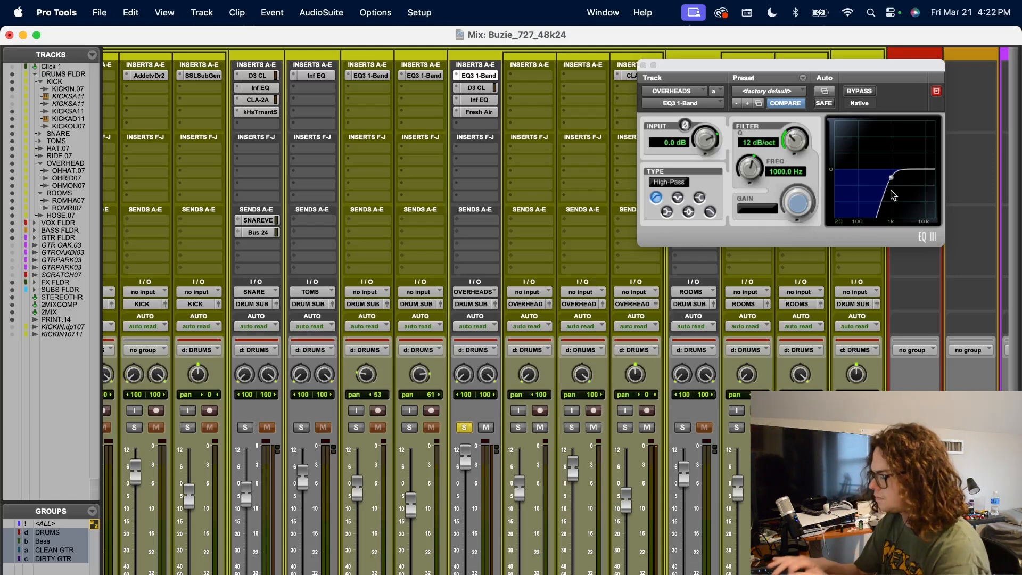
{"action": "left_click", "coordinate": [486, 87]}
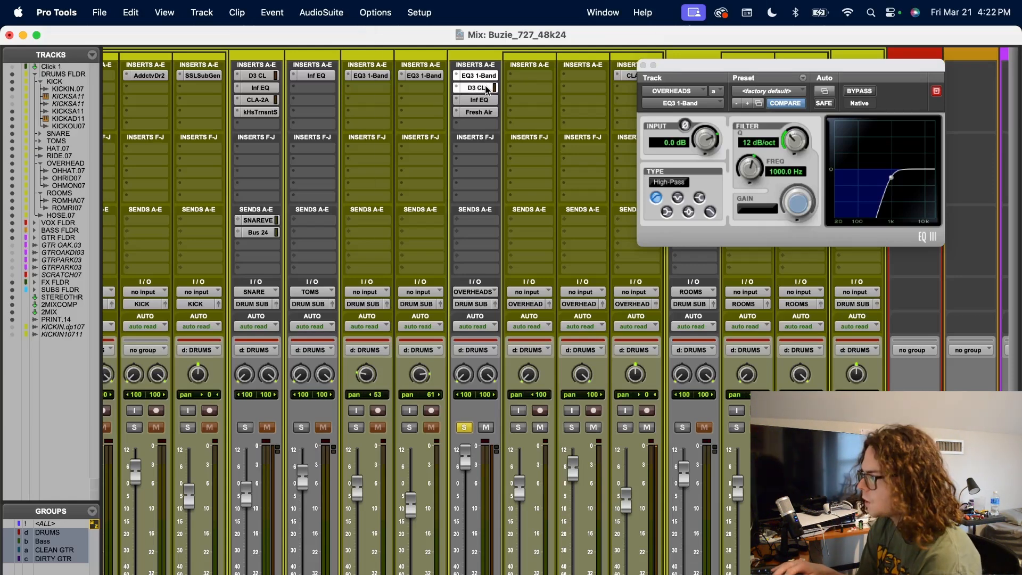
{"action": "left_click_drag", "start_coordinate": [321, 34], "coordinate": [861, 108]}
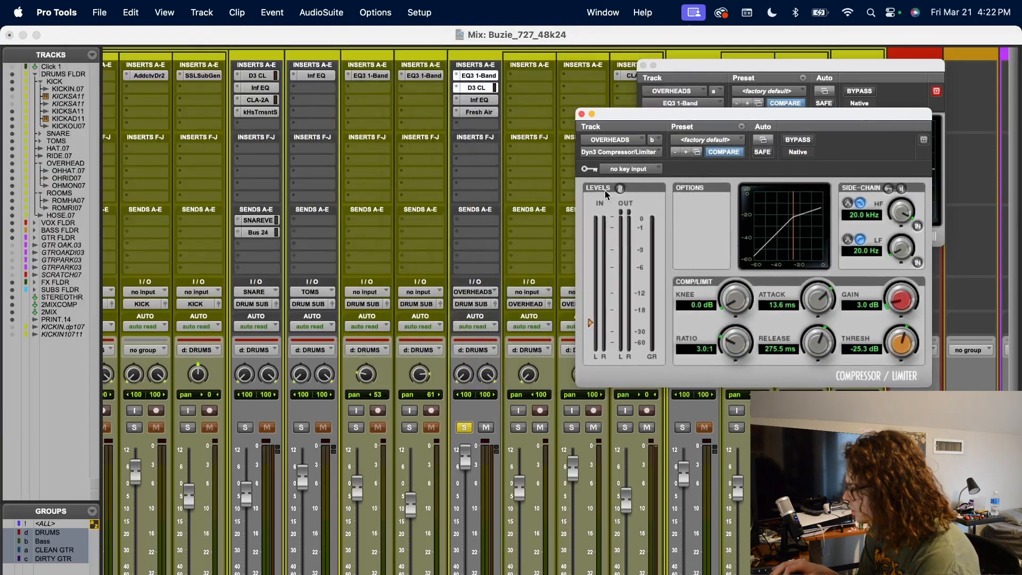
Open the Infinity EQ and Fresh Air on the OVERHEADS folder to review them while the overheads play.
{"action": "left_click", "coordinate": [490, 101]}
{"action": "left_click_drag", "start_coordinate": [343, 32], "coordinate": [801, 126]}
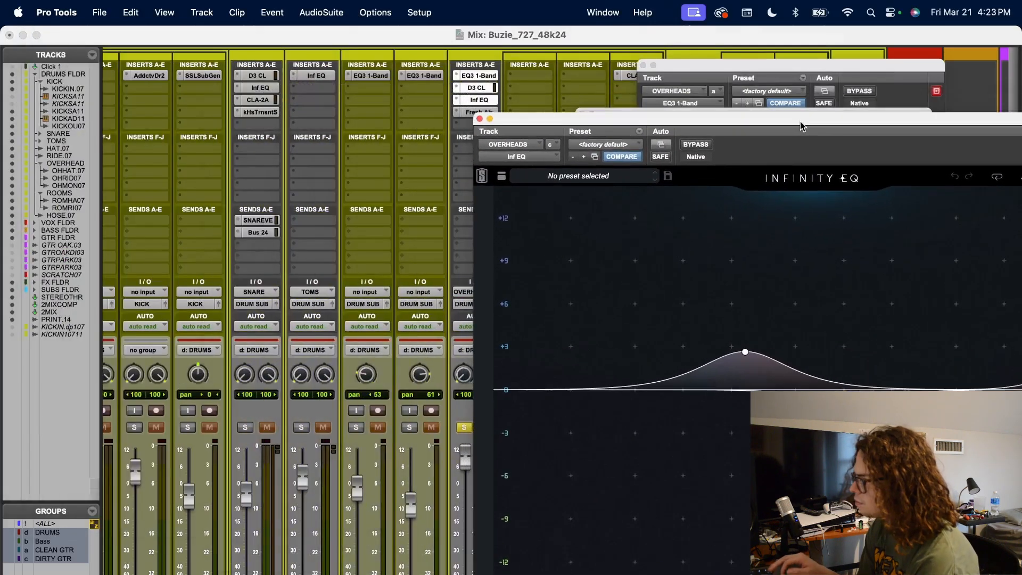
{"action": "left_click", "coordinate": [465, 112]}
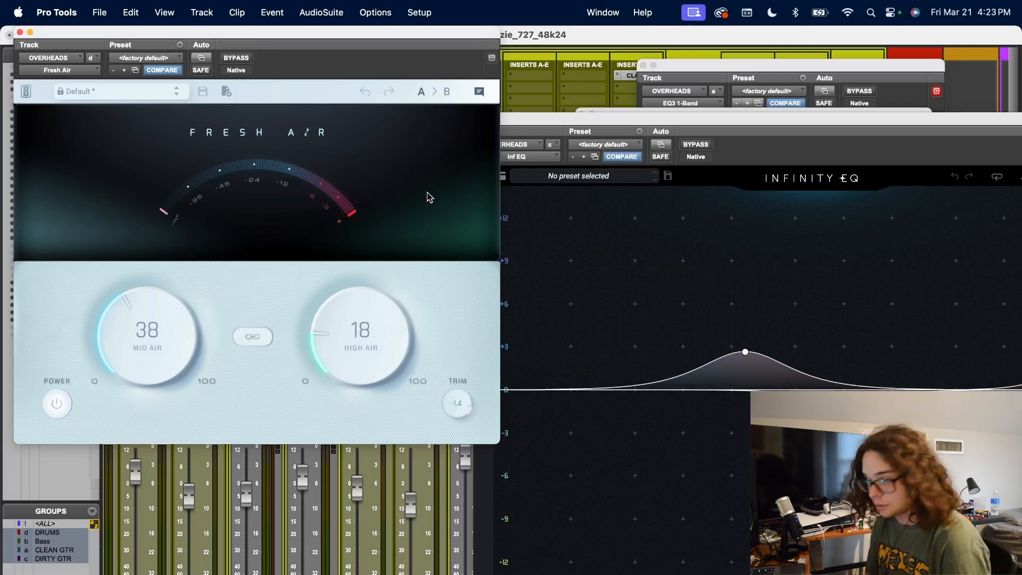
{"action": "left_click_drag", "start_coordinate": [249, 34], "coordinate": [620, 90]}
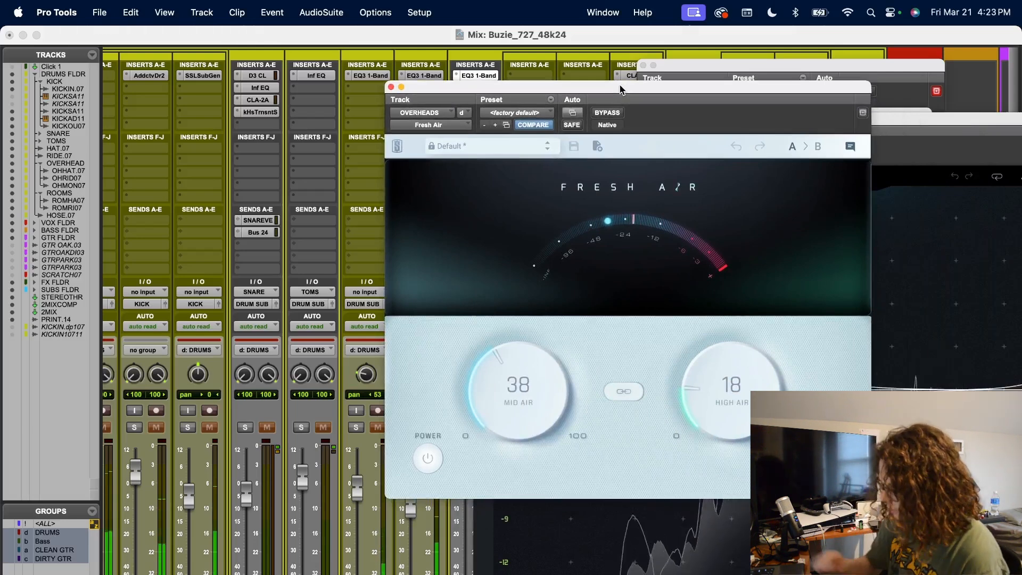
Close all the OVERHEADS plug-in windows and take the OVERHEADS folder out of solo.
{"action": "left_click", "coordinate": [391, 86]}
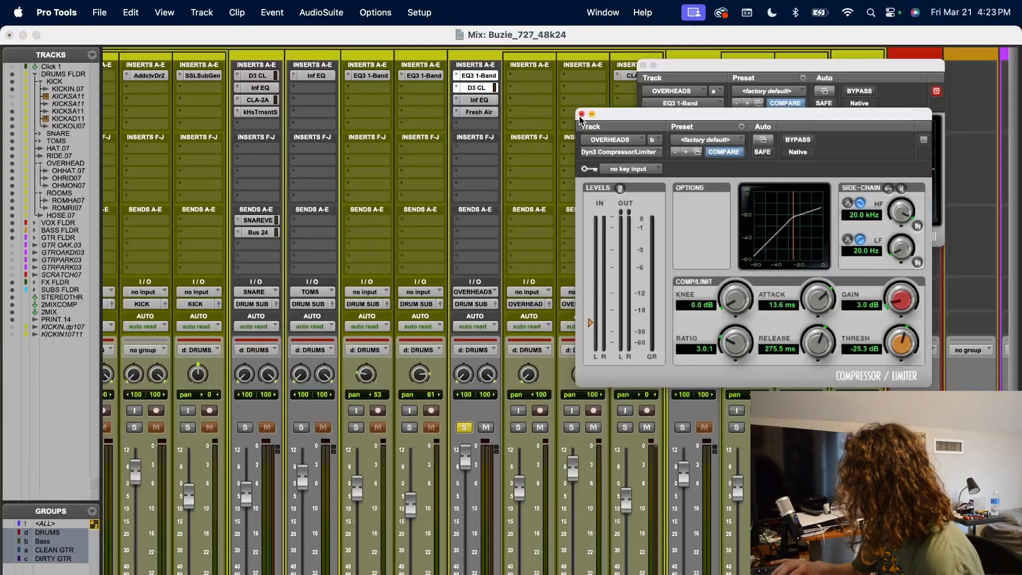
{"action": "left_click", "coordinate": [582, 114]}
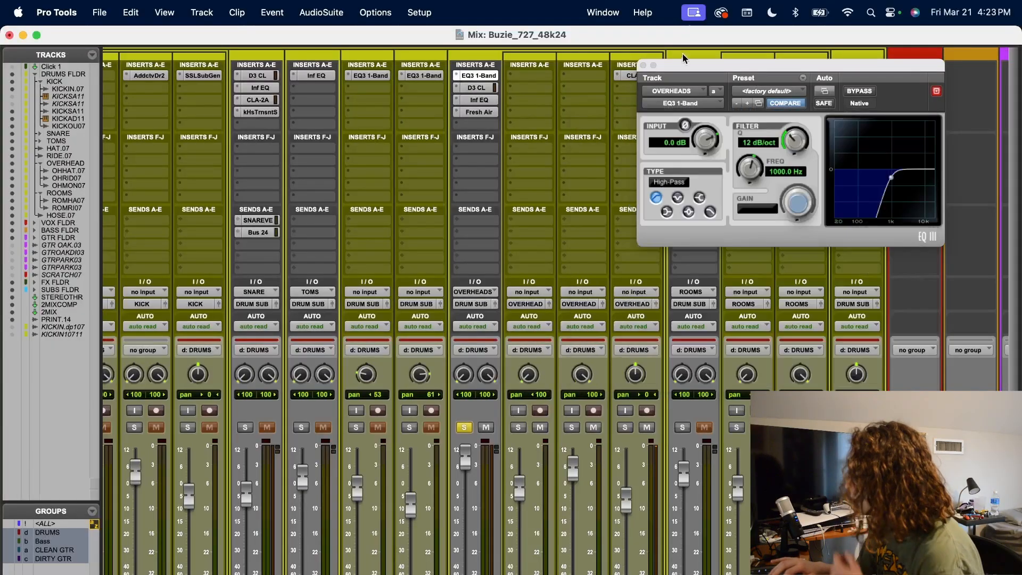
{"action": "left_click", "coordinate": [643, 65]}
{"action": "scroll", "coordinate": [544, 273], "scroll_direction": "down", "scroll_amount": 3}
{"action": "scroll", "coordinate": [544, 273], "scroll_direction": "left", "scroll_amount": 3}
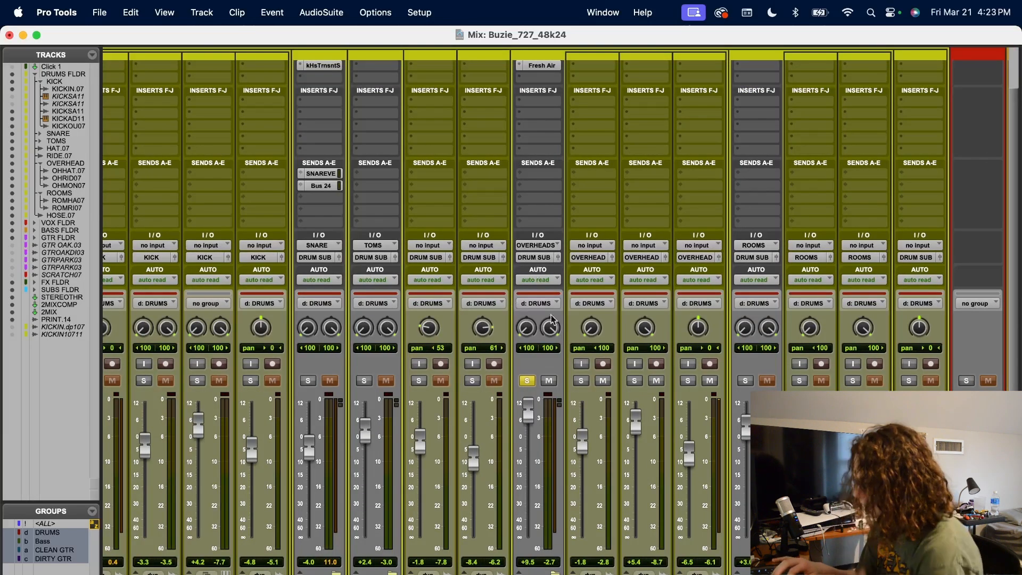
{"action": "left_click", "coordinate": [527, 381]}
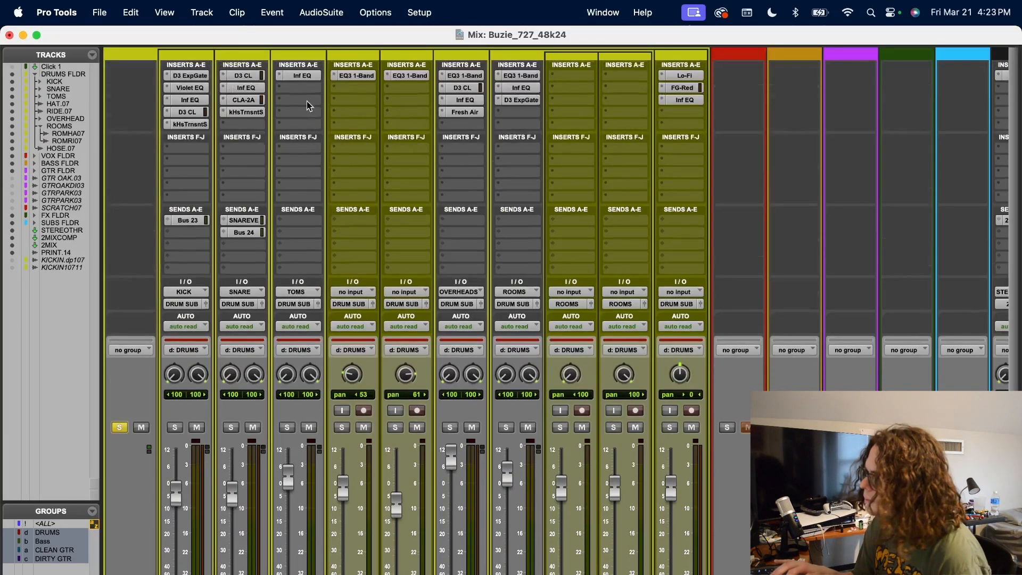
Review the Infinity EQ curve on the TOMS folder, then close the plug-in.
{"action": "left_click", "coordinate": [302, 76]}
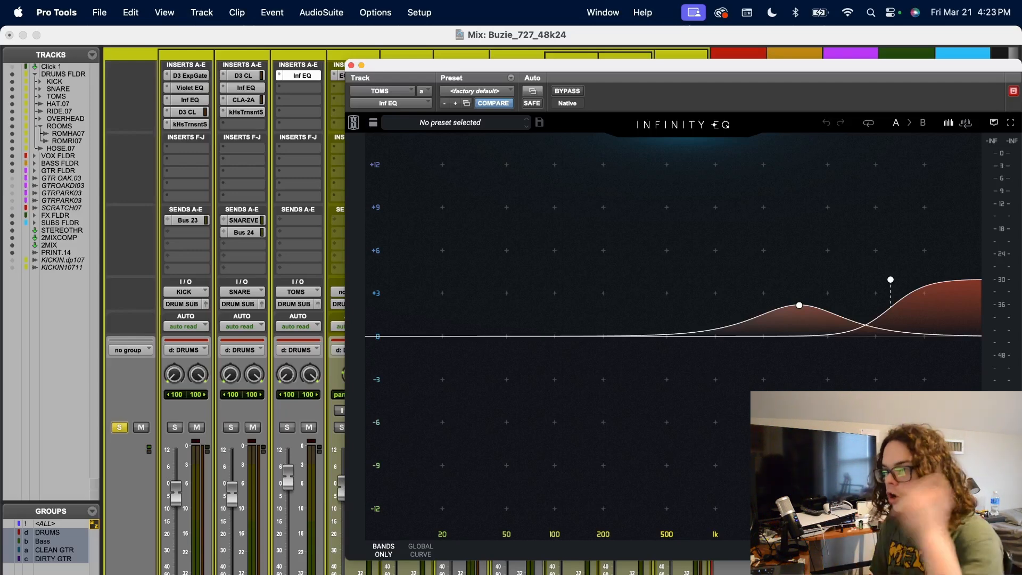
{"action": "left_click", "coordinate": [351, 65]}
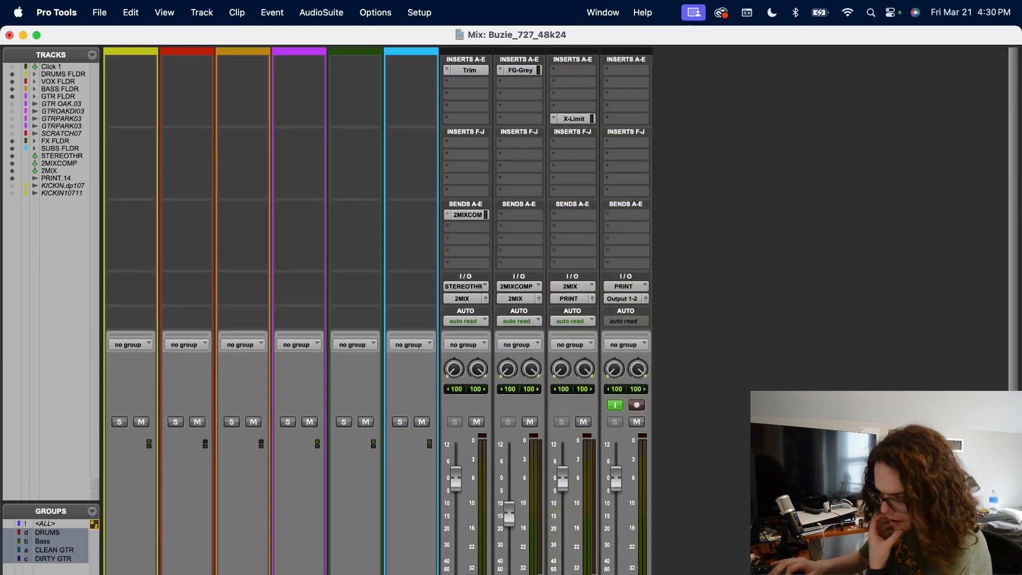
Expand the BASS FLDR in the Mix window to show its four tracks, and solo the folder.
{"action": "left_click", "coordinate": [261, 573]}
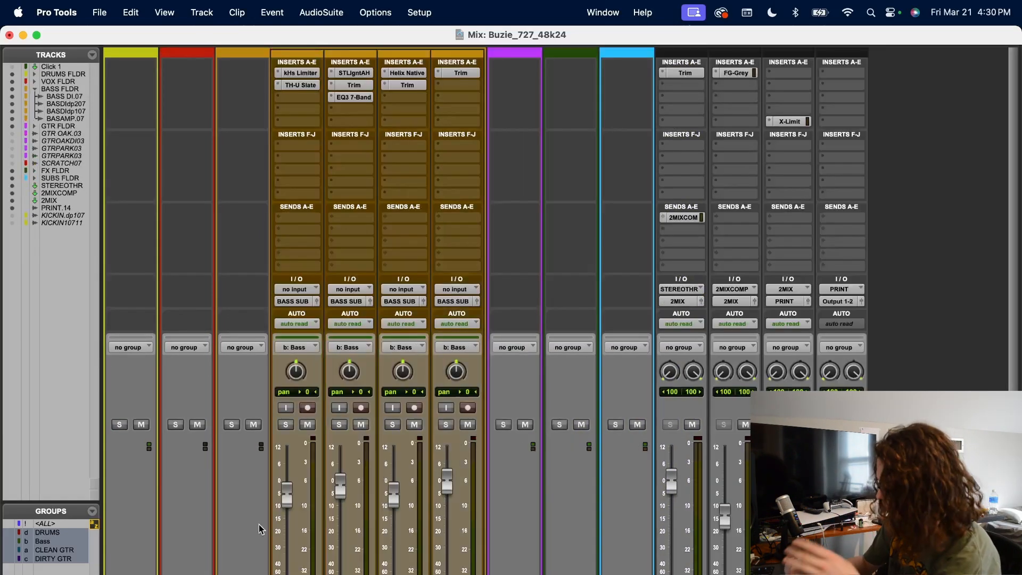
{"action": "scroll", "coordinate": [259, 529], "scroll_direction": "down", "scroll_amount": 2}
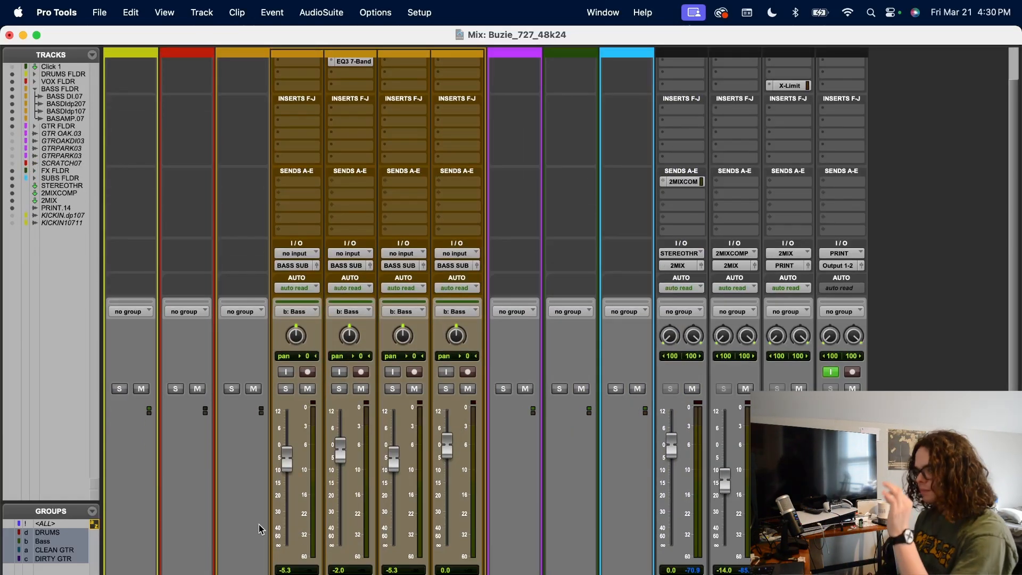
{"action": "scroll", "coordinate": [261, 529], "scroll_direction": "up", "scroll_amount": 2}
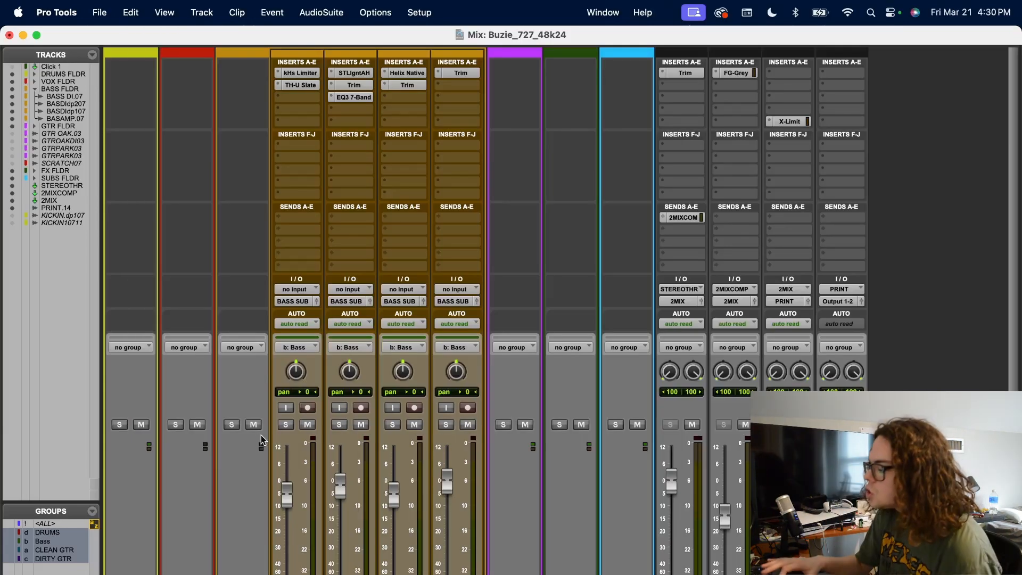
{"action": "left_click", "coordinate": [231, 424]}
In the Edit window, play the soloed bass from just before the CHORUS marker at bar 27, then stop playback.
{"action": "key", "text": "super+equal"}
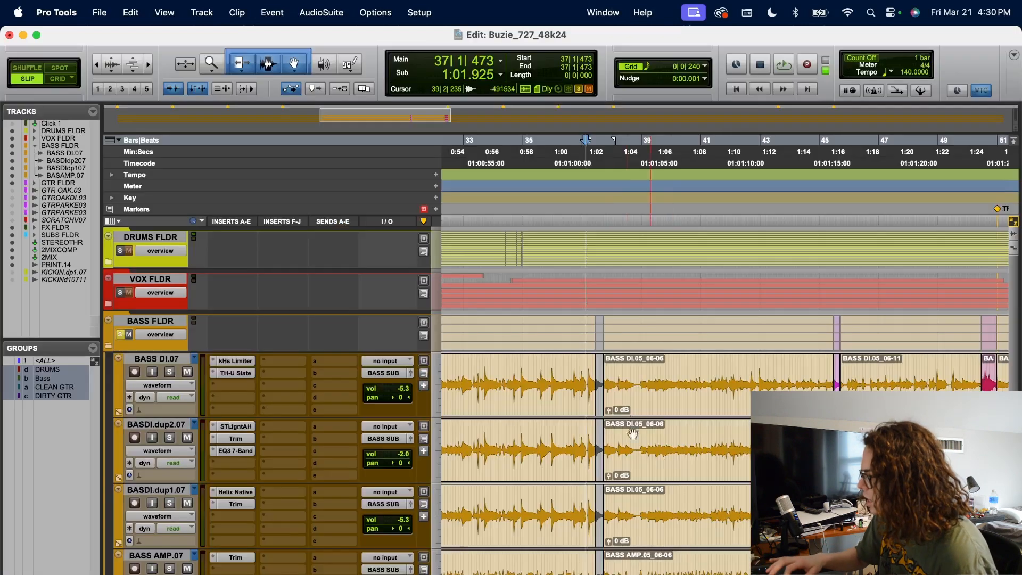
{"action": "scroll", "coordinate": [639, 352], "scroll_direction": "left", "scroll_amount": 5}
{"action": "scroll", "coordinate": [638, 352], "scroll_direction": "left", "scroll_amount": 2}
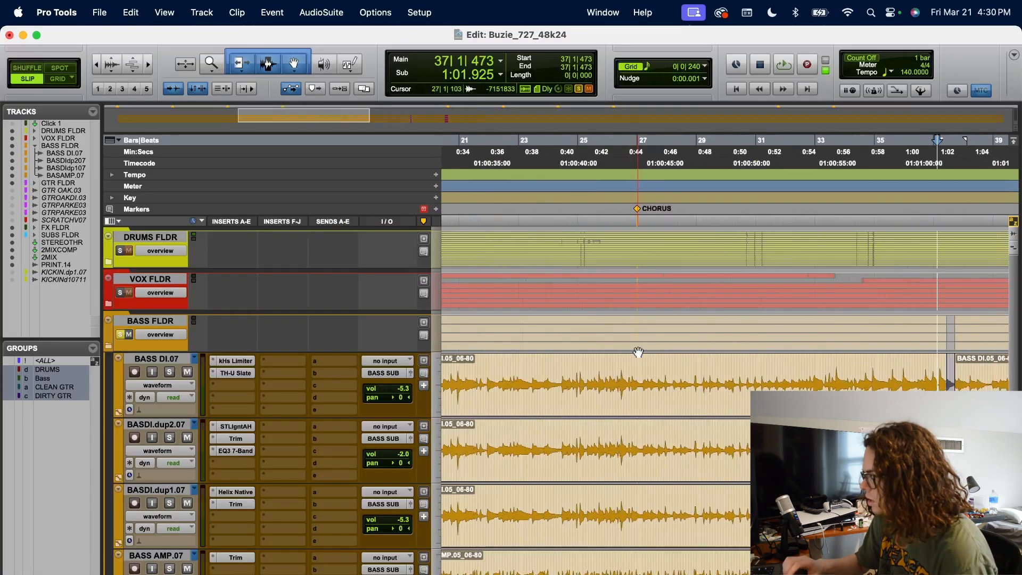
{"action": "left_click", "coordinate": [635, 185]}
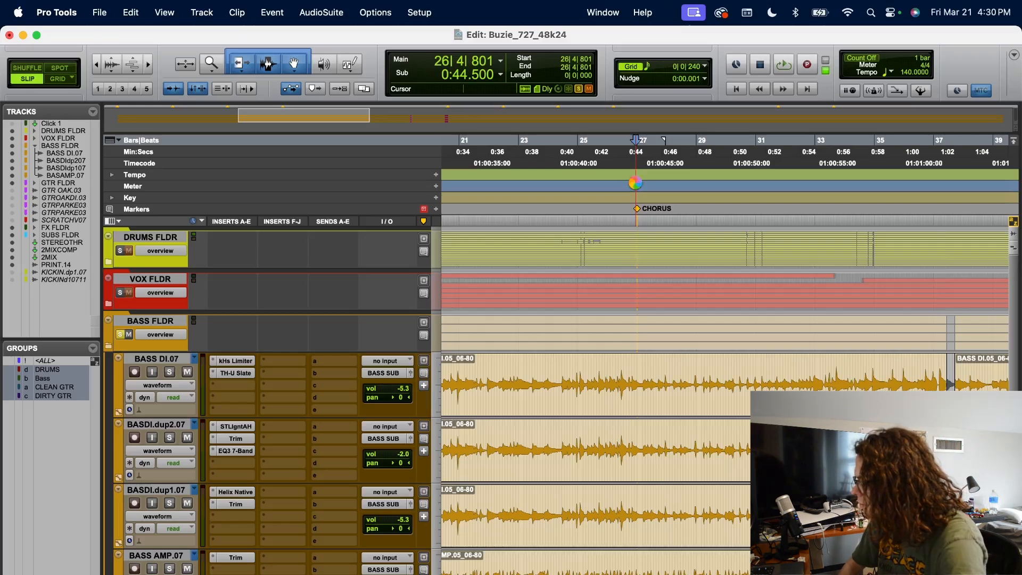
{"action": "key", "text": "space"}
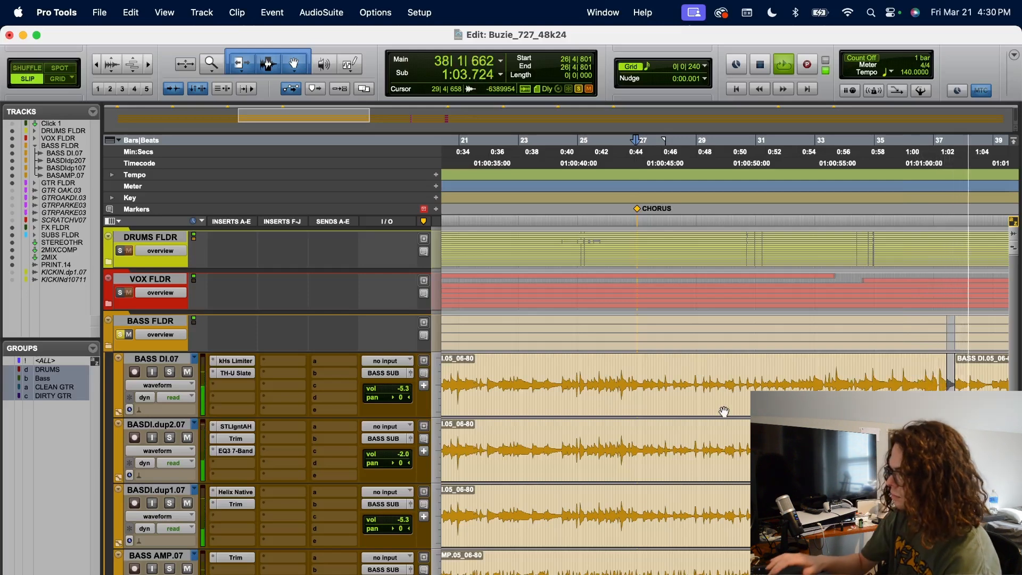
{"action": "key", "text": "space"}
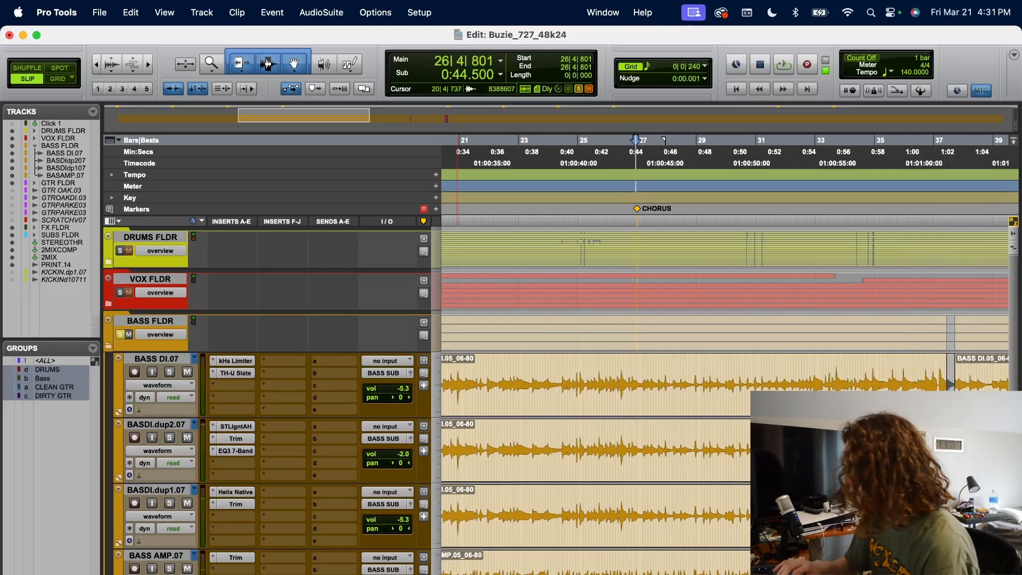
Solo BASS AMP.07, play it with the Mix window shown, and check the Trim plug-in on it.
{"action": "left_click", "coordinate": [170, 568]}
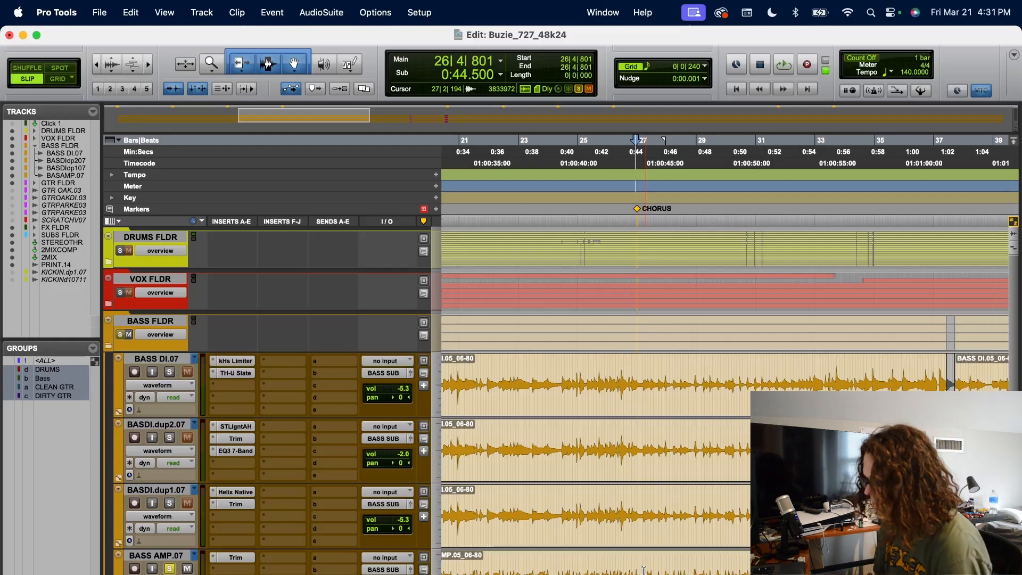
{"action": "key", "text": "super+equal"}
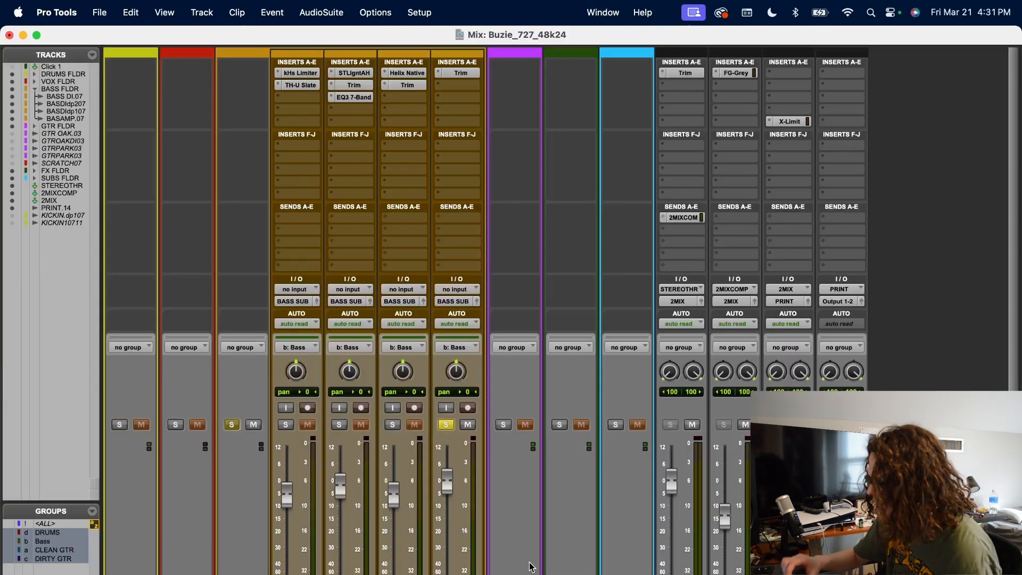
{"action": "scroll", "coordinate": [531, 567], "scroll_direction": "down", "scroll_amount": 3}
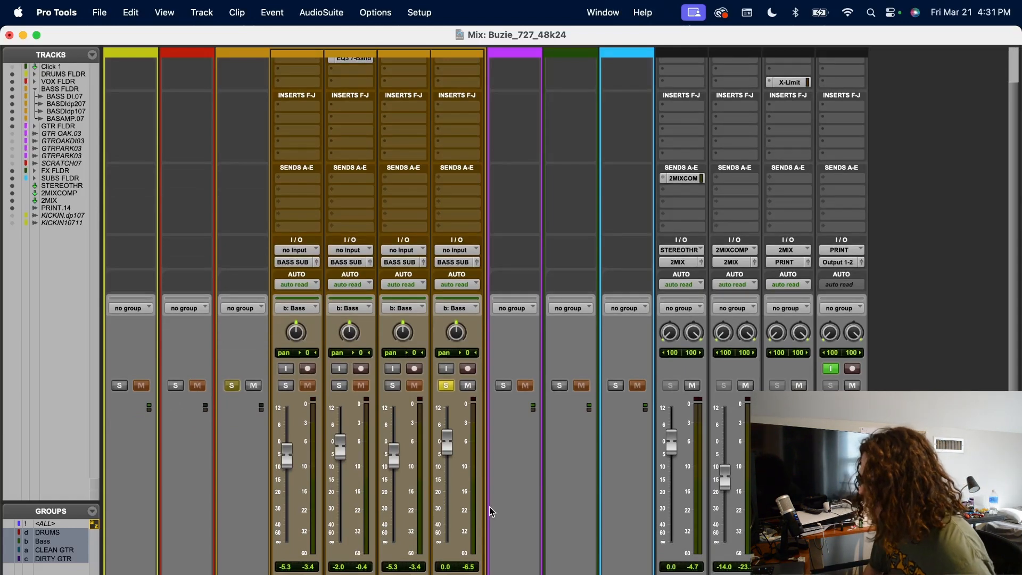
{"action": "key", "text": "space"}
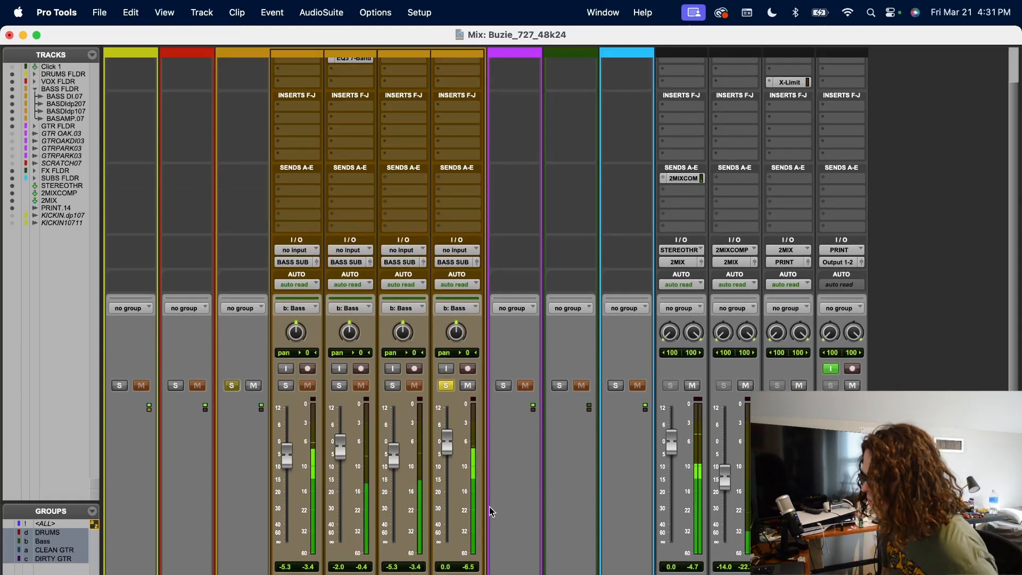
{"action": "scroll", "coordinate": [490, 508], "scroll_direction": "up", "scroll_amount": 3}
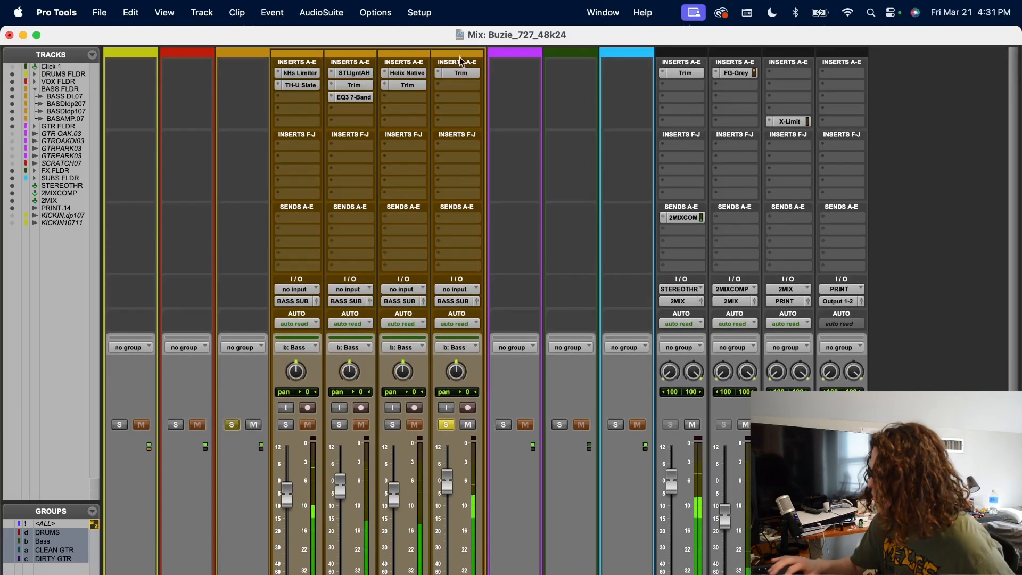
{"action": "left_click", "coordinate": [461, 73]}
{"action": "left_click", "coordinate": [352, 66]}
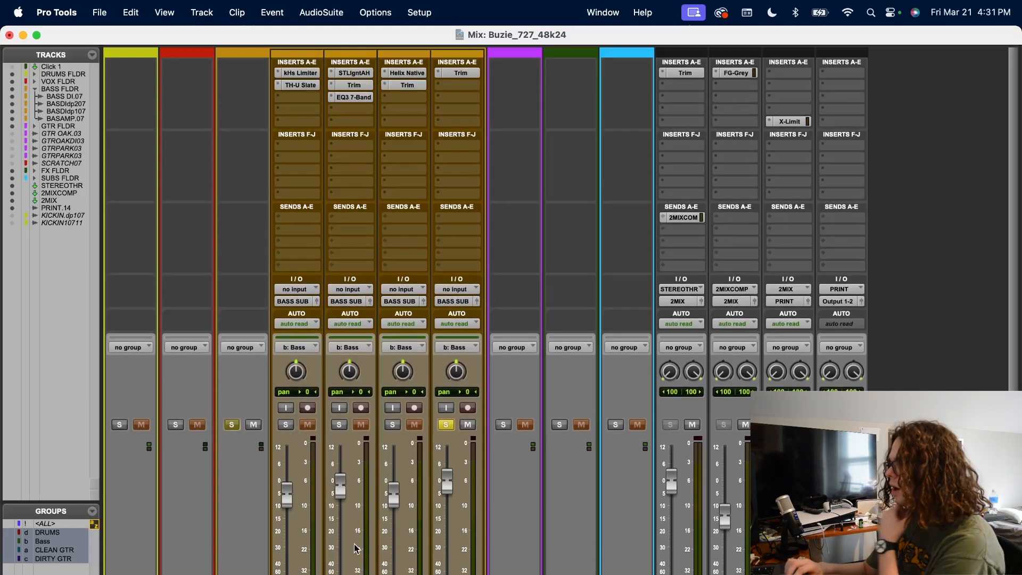
Inspect TH-U Slate on BASS DI.07, then AmpHub's amplifier list and cabinet on BASS DI.dup2.07, closing each plug-in.
{"action": "left_click", "coordinate": [312, 85]}
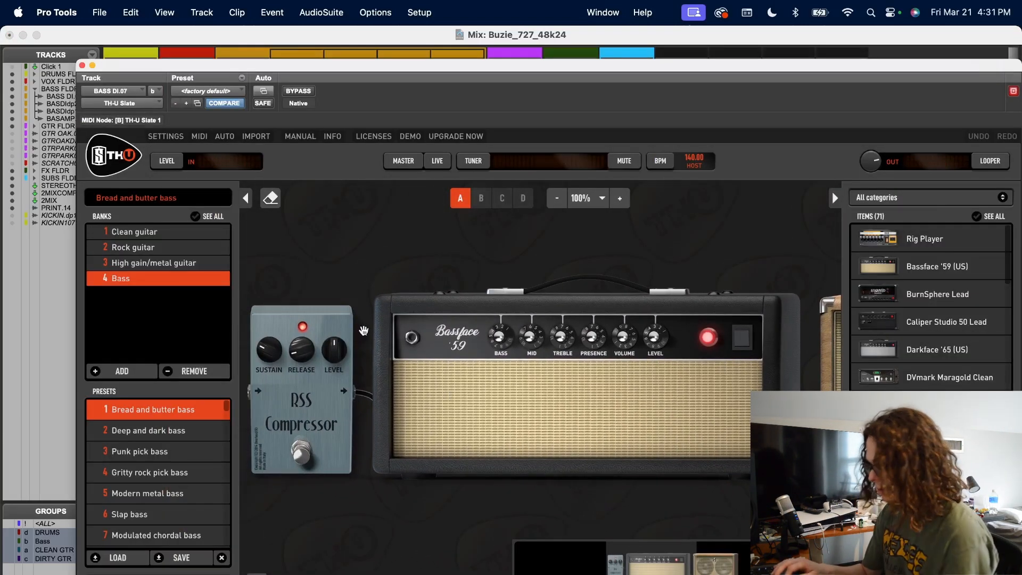
{"action": "left_click", "coordinate": [82, 65]}
{"action": "left_click", "coordinate": [353, 75]}
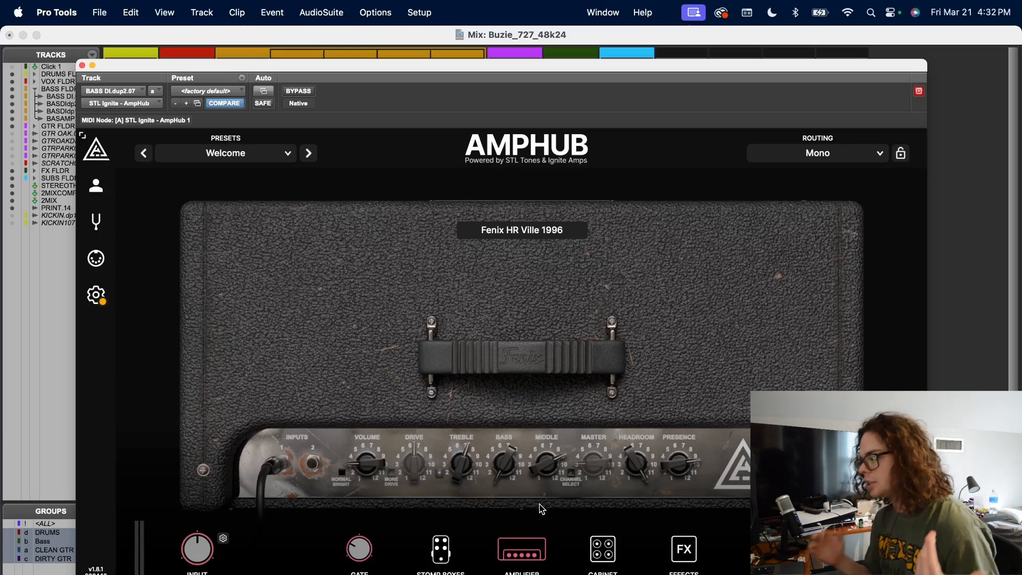
{"action": "left_click", "coordinate": [501, 229]}
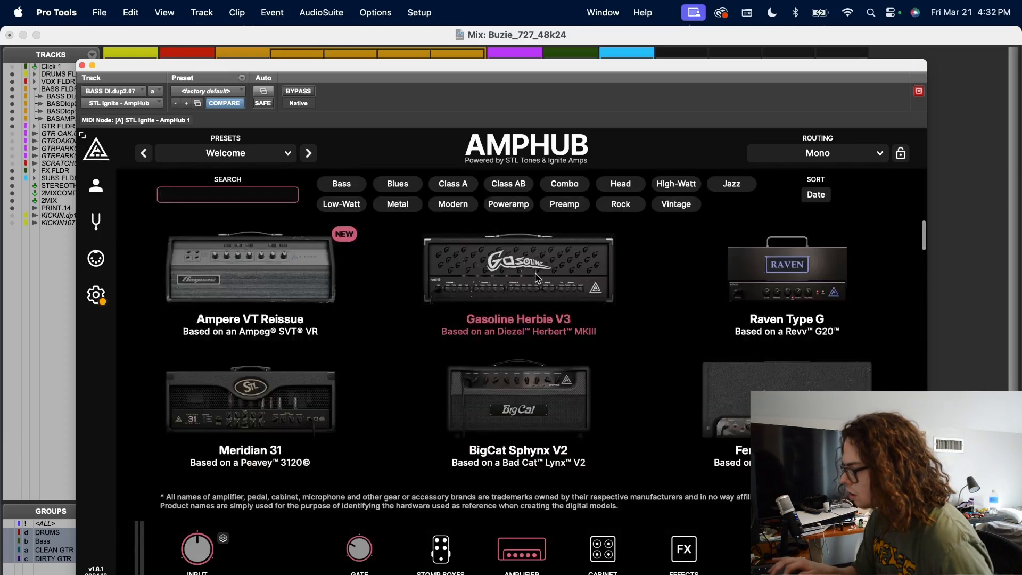
{"action": "scroll", "coordinate": [392, 394], "scroll_direction": "down", "scroll_amount": 1}
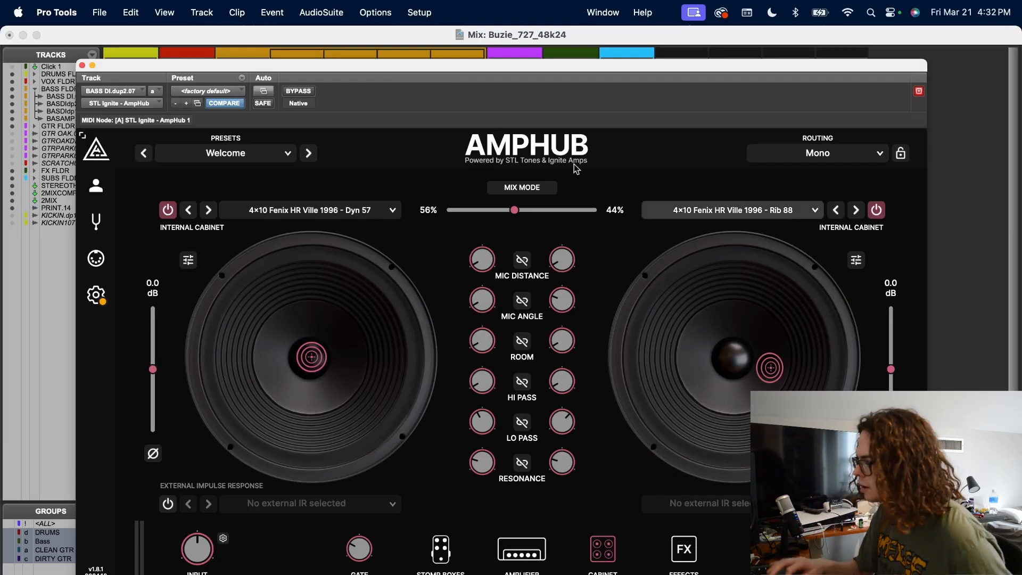
{"action": "left_click", "coordinate": [82, 66]}
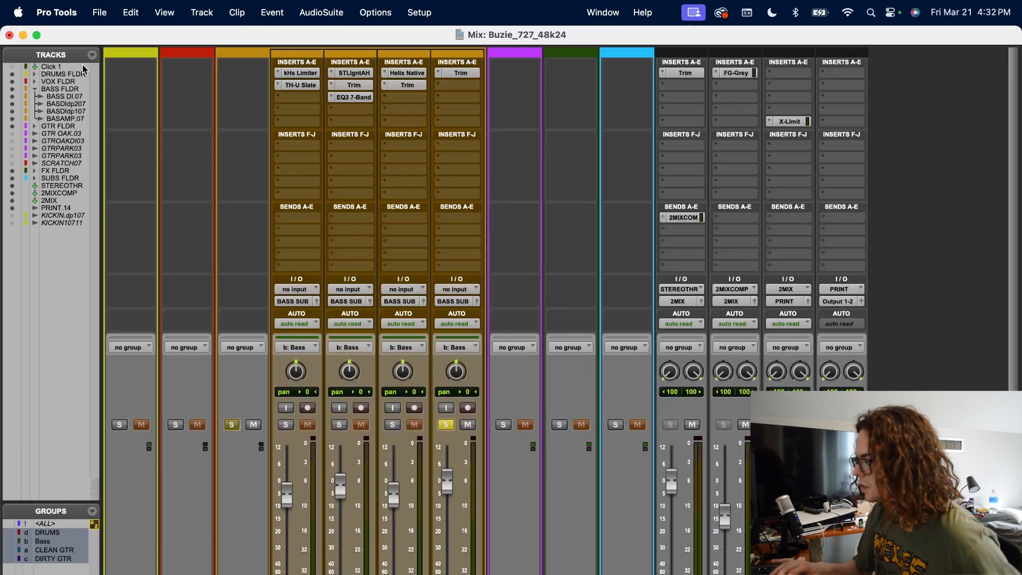
Inspect the EQ3 7-Band on BASS DI.dup2.07 and the Helix Native on BASS DI.dup1.07.
{"action": "left_click", "coordinate": [353, 97]}
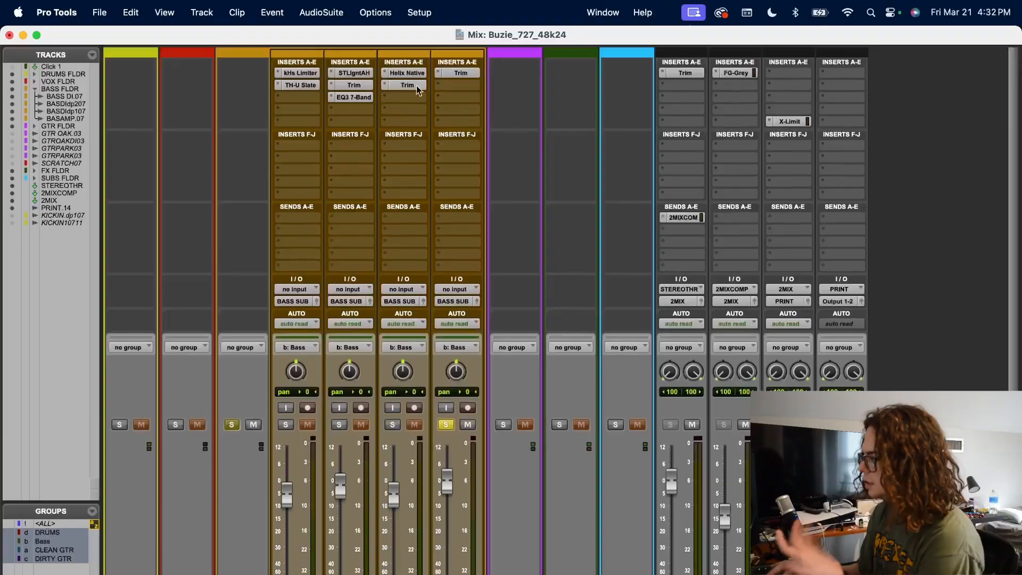
{"action": "left_click", "coordinate": [414, 77]}
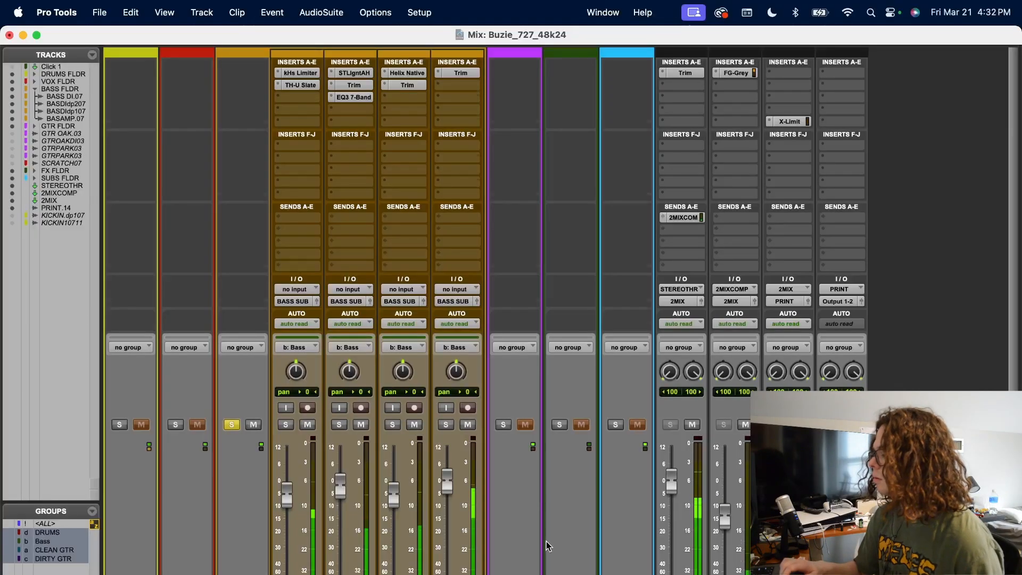
Expand the SUBS FLDR to show the BASS SUB and other submix tracks while the bass plays.
{"action": "scroll", "coordinate": [549, 540], "scroll_direction": "down", "scroll_amount": 2}
{"action": "left_click", "coordinate": [644, 418]}
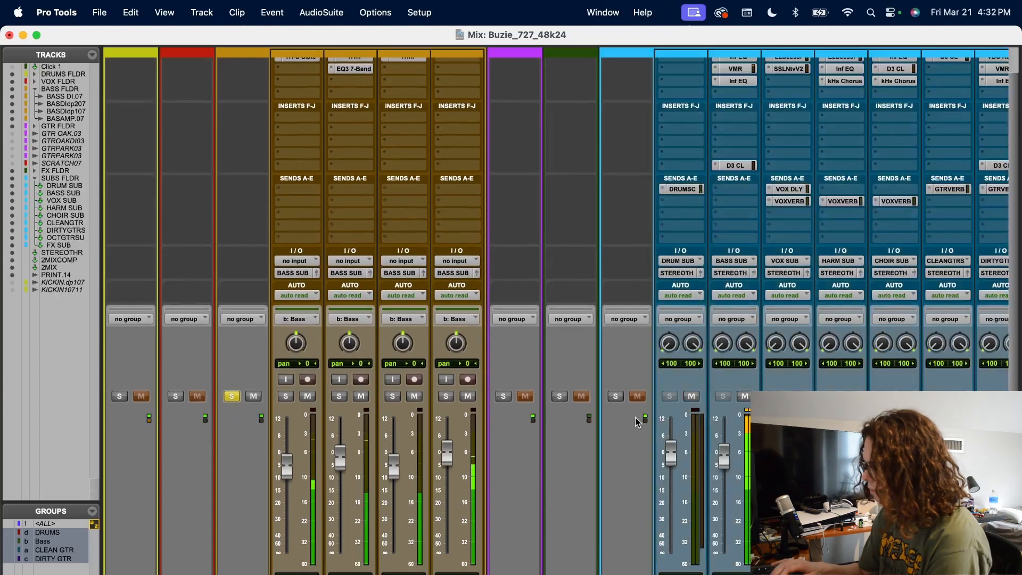
Inspect the SSL Native Drumstrip plug-in on DRUM SUB, then close it.
{"action": "scroll", "coordinate": [638, 422], "scroll_direction": "up", "scroll_amount": 2}
{"action": "scroll", "coordinate": [668, 244], "scroll_direction": "right", "scroll_amount": 5}
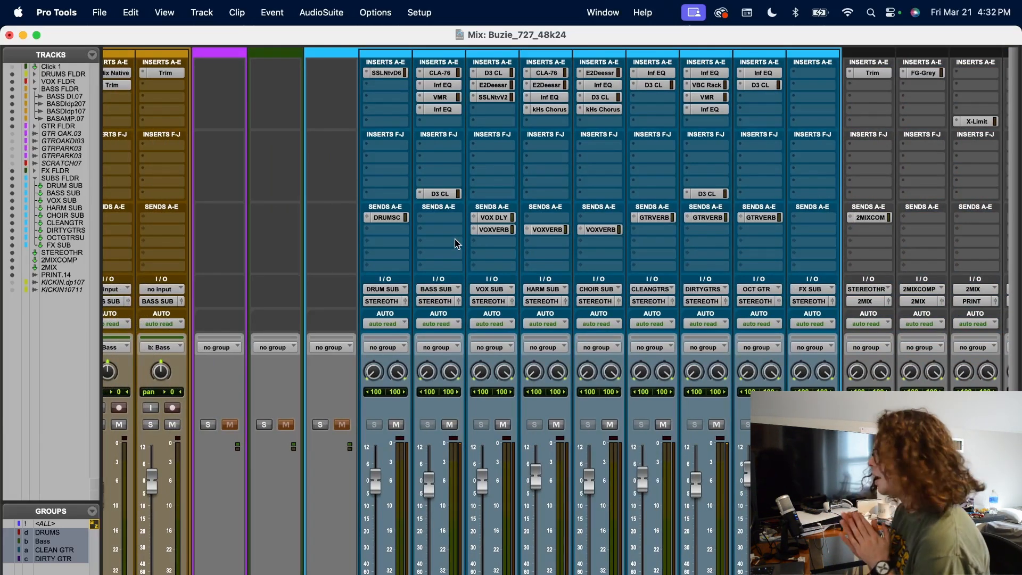
{"action": "left_click", "coordinate": [391, 73]}
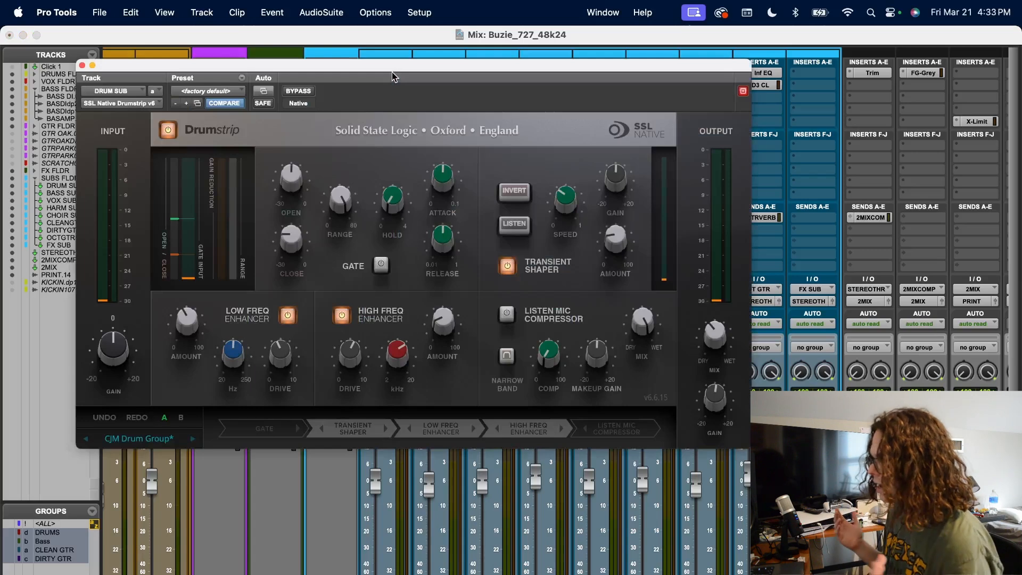
{"action": "left_click", "coordinate": [81, 65]}
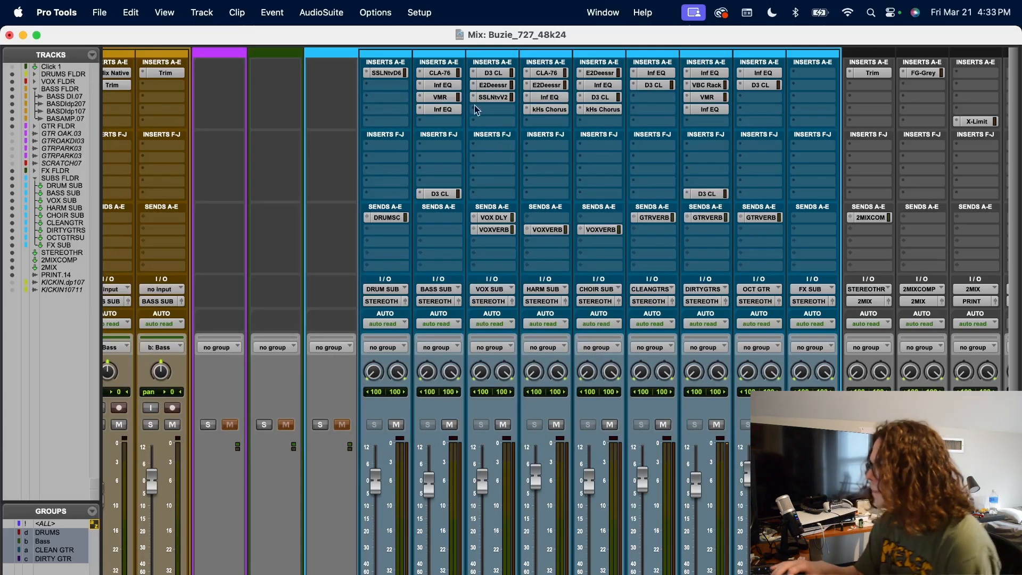
Inspect the CLA-76 and the first Infinity EQ on BASS SUB, closing only the EQ.
{"action": "left_click", "coordinate": [448, 74]}
{"action": "left_click_drag", "start_coordinate": [411, 69], "coordinate": [834, 107]}
{"action": "left_click", "coordinate": [438, 86]}
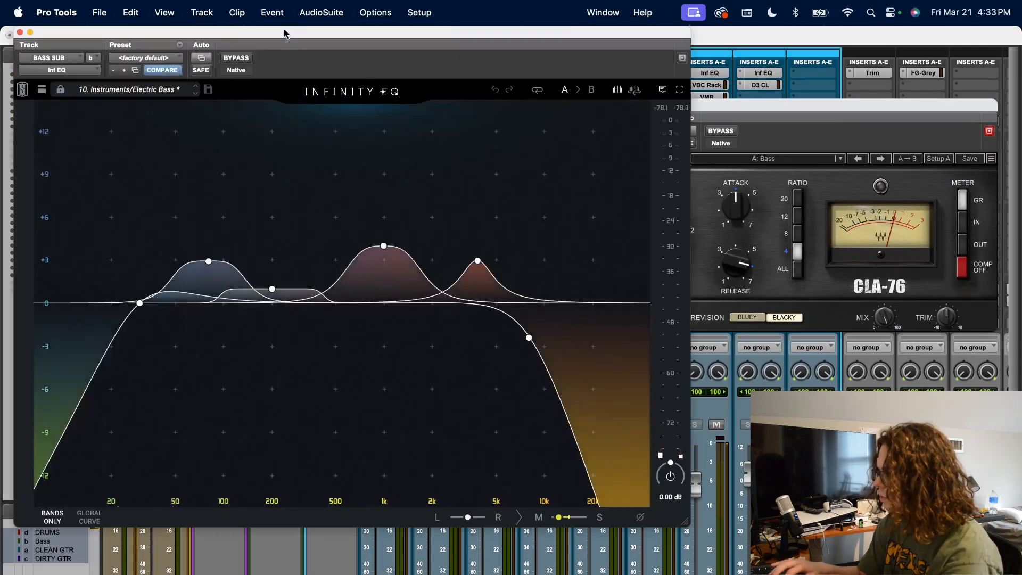
{"action": "left_click_drag", "start_coordinate": [284, 34], "coordinate": [614, 116]}
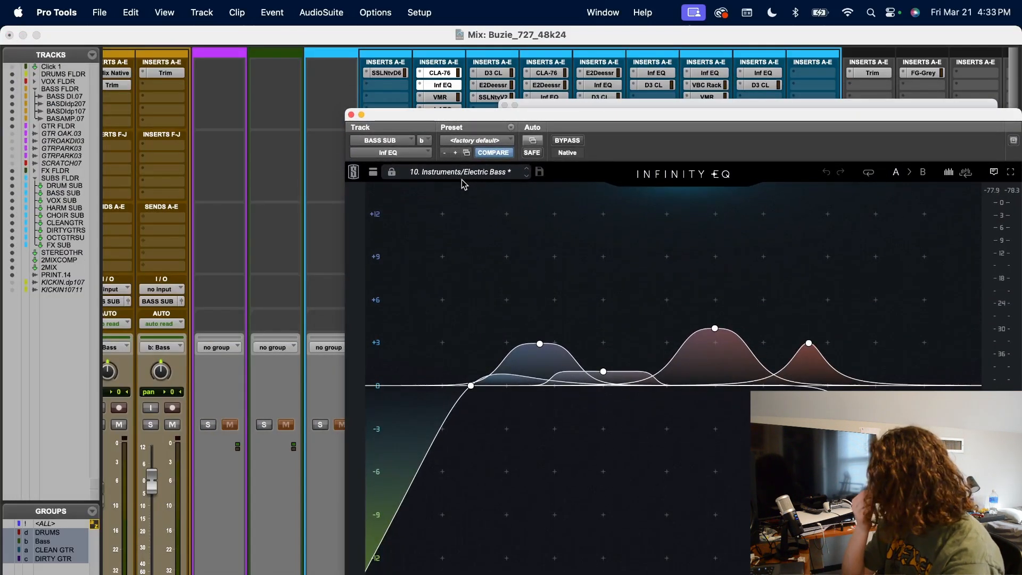
{"action": "left_click", "coordinate": [351, 115]}
Inspect the Virtual Mix Rack's FG-Stress on BASS SUB, then close it and the CLA-76.
{"action": "left_click", "coordinate": [441, 97]}
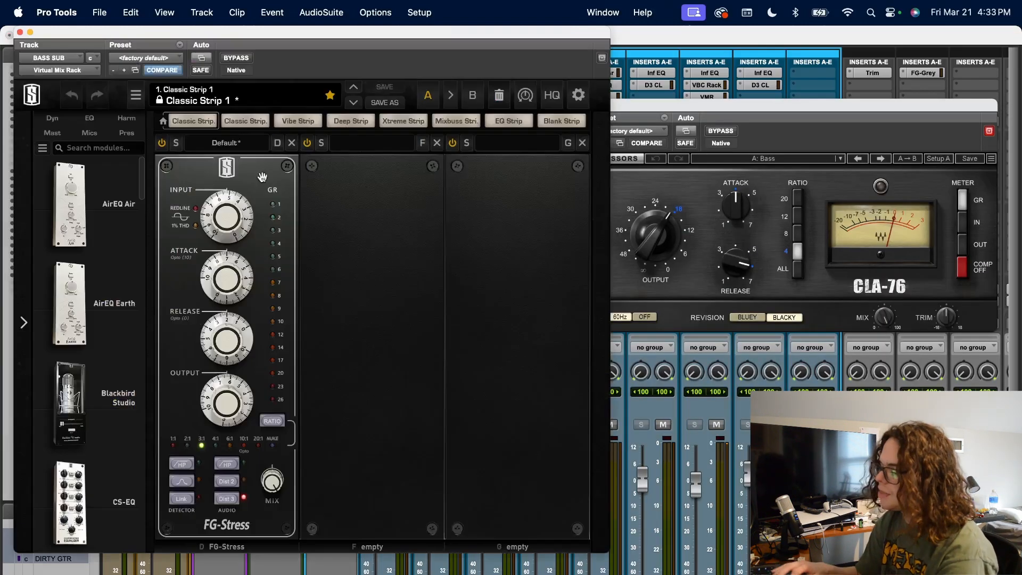
{"action": "left_click_drag", "start_coordinate": [308, 38], "coordinate": [485, 60]}
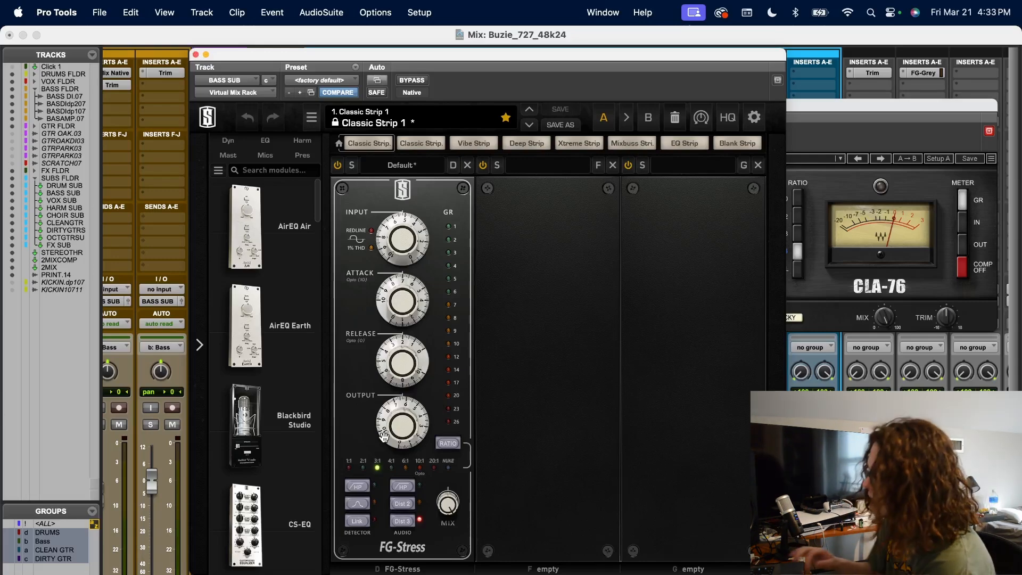
{"action": "left_click", "coordinate": [194, 55]}
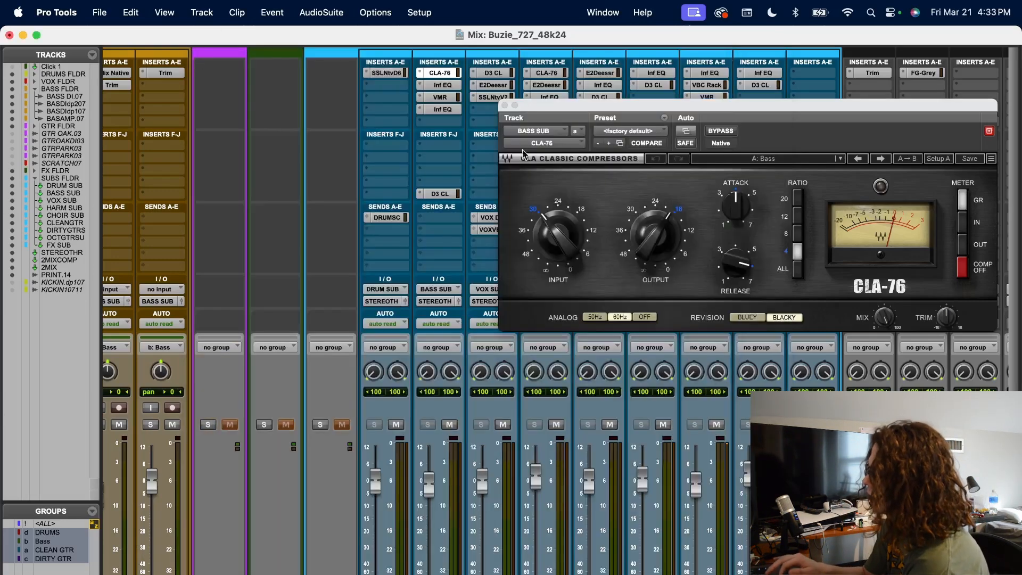
{"action": "left_click", "coordinate": [504, 105]}
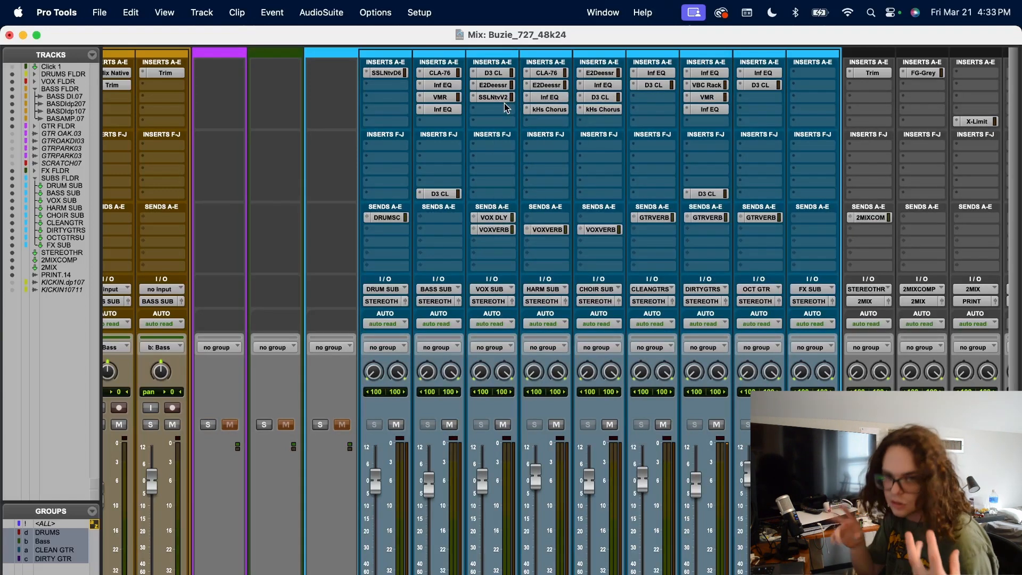
Examine the three boosted bands of the second Infinity EQ on BASS SUB, then close it.
{"action": "left_click", "coordinate": [439, 109]}
{"action": "left_click_drag", "start_coordinate": [743, 107], "coordinate": [602, 105]}
{"action": "left_click", "coordinate": [670, 331]}
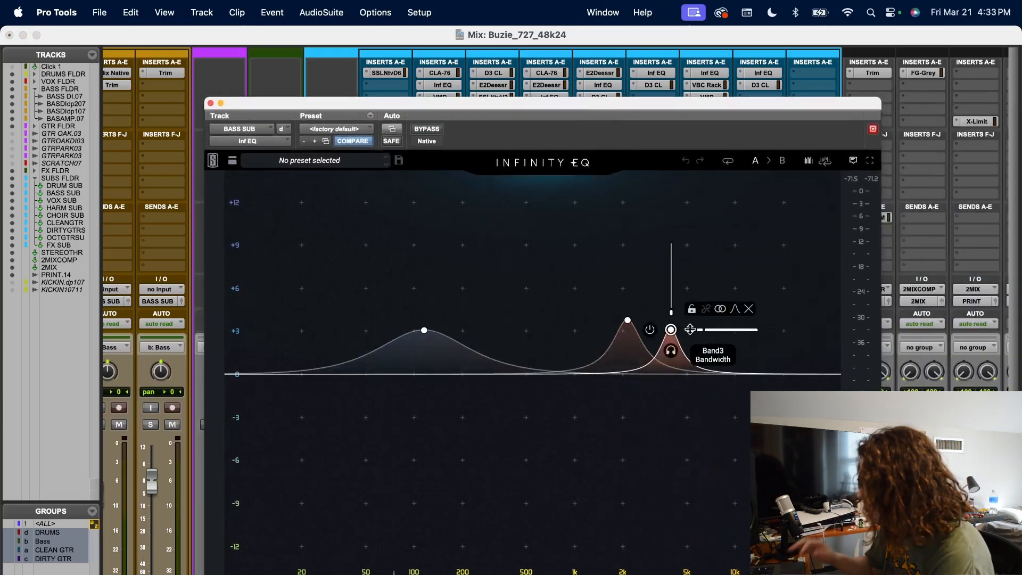
{"action": "left_click", "coordinate": [628, 320]}
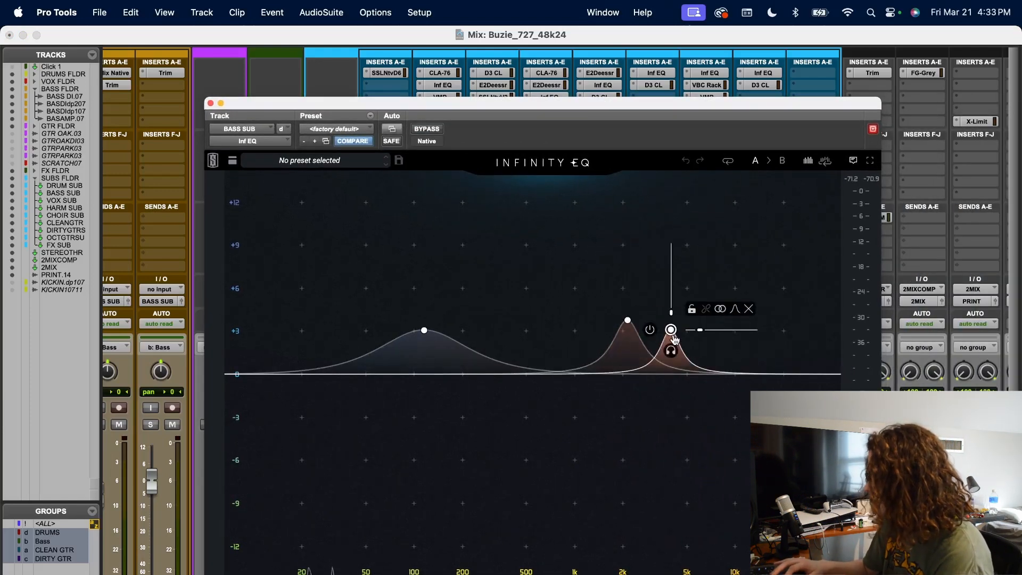
{"action": "left_click", "coordinate": [425, 331]}
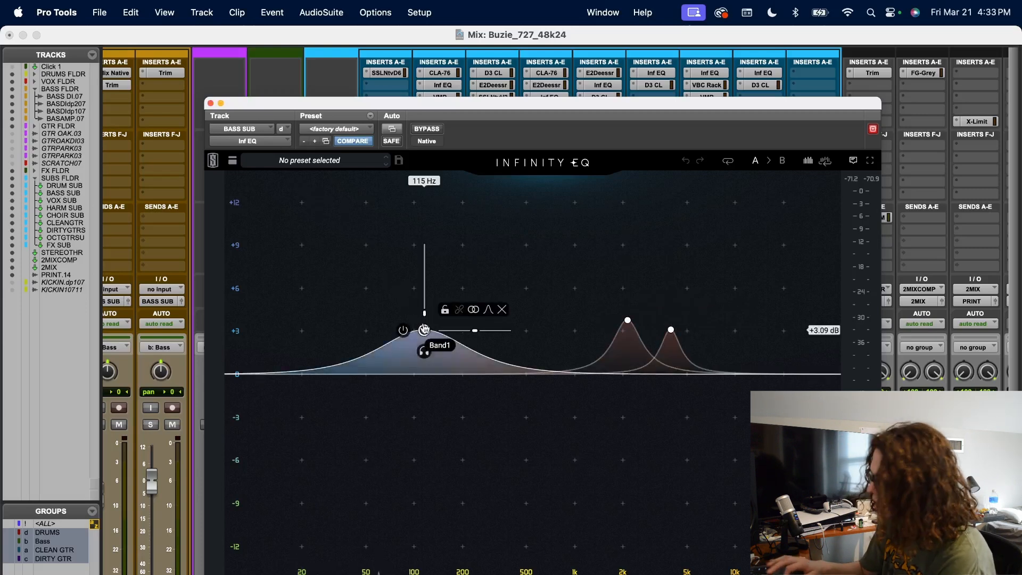
{"action": "left_click", "coordinate": [210, 103]}
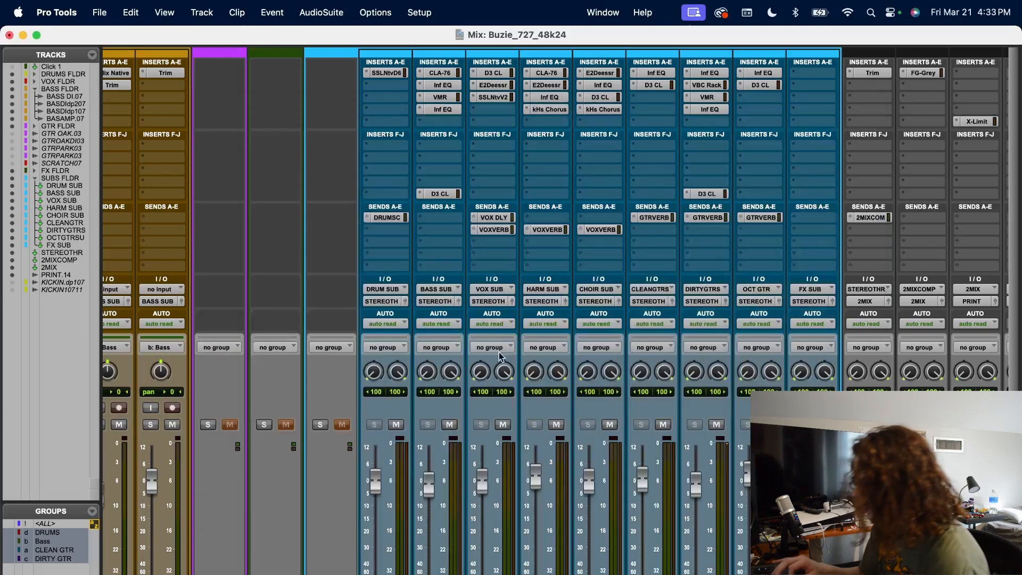
Play the bass tracks and inspect the side-chained Dyn3 Compressor/Limiter on BASS SUB, then close it.
{"action": "scroll", "coordinate": [490, 402], "scroll_direction": "left", "scroll_amount": 5}
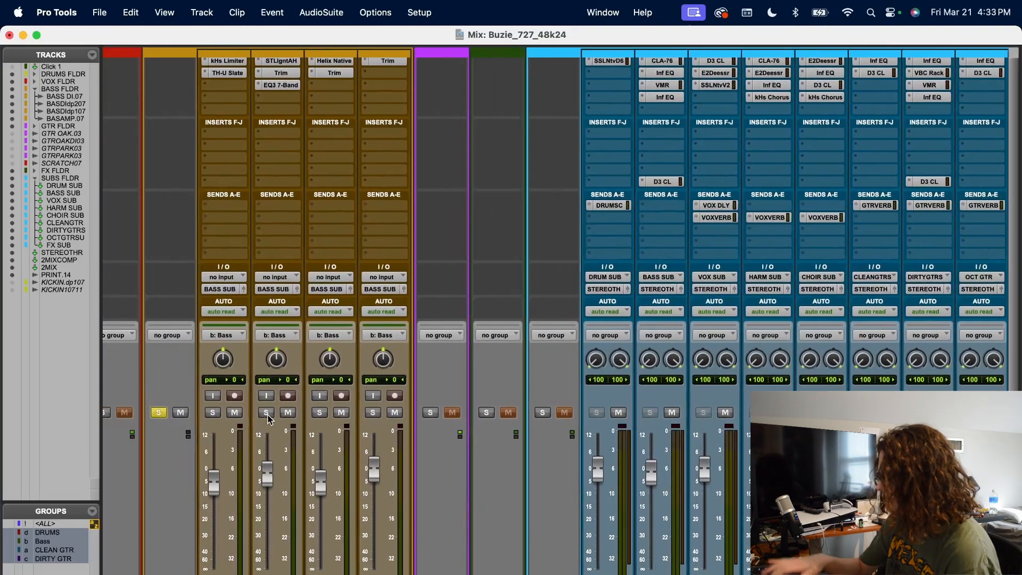
{"action": "scroll", "coordinate": [703, 171], "scroll_direction": "right", "scroll_amount": 1}
{"action": "scroll", "coordinate": [703, 170], "scroll_direction": "up", "scroll_amount": 1}
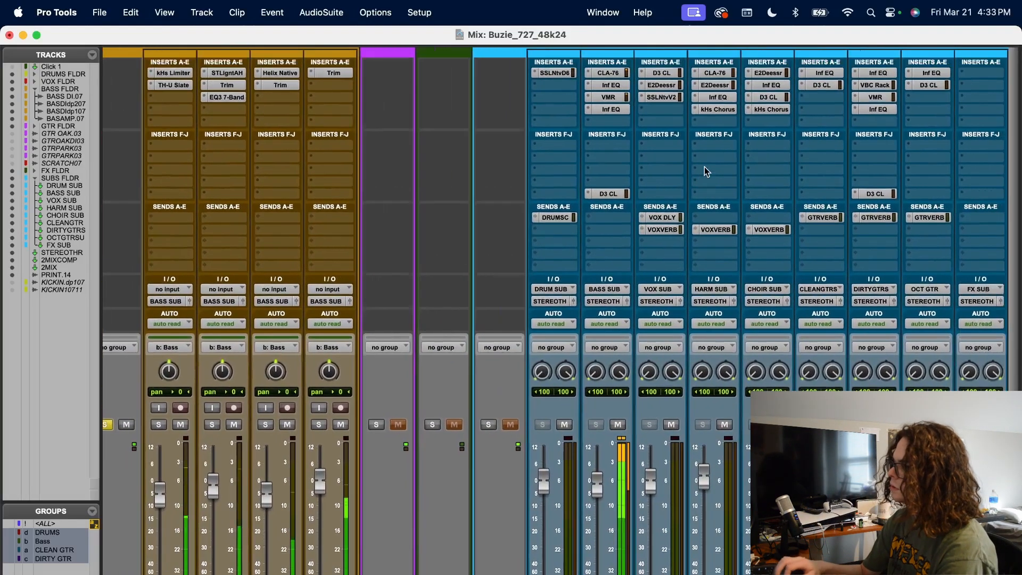
{"action": "left_click", "coordinate": [597, 192]}
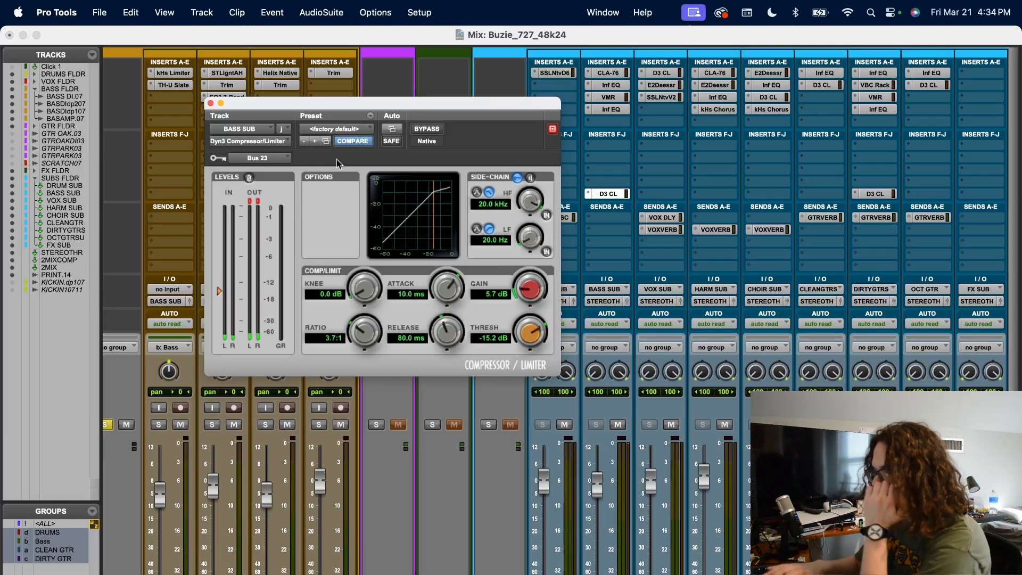
{"action": "key", "text": "super+w"}
Bypass all BASS SUB inserts, play the bass without them, and re-enable the inserts.
{"action": "left_click", "coordinate": [615, 71], "text": "shift+super"}
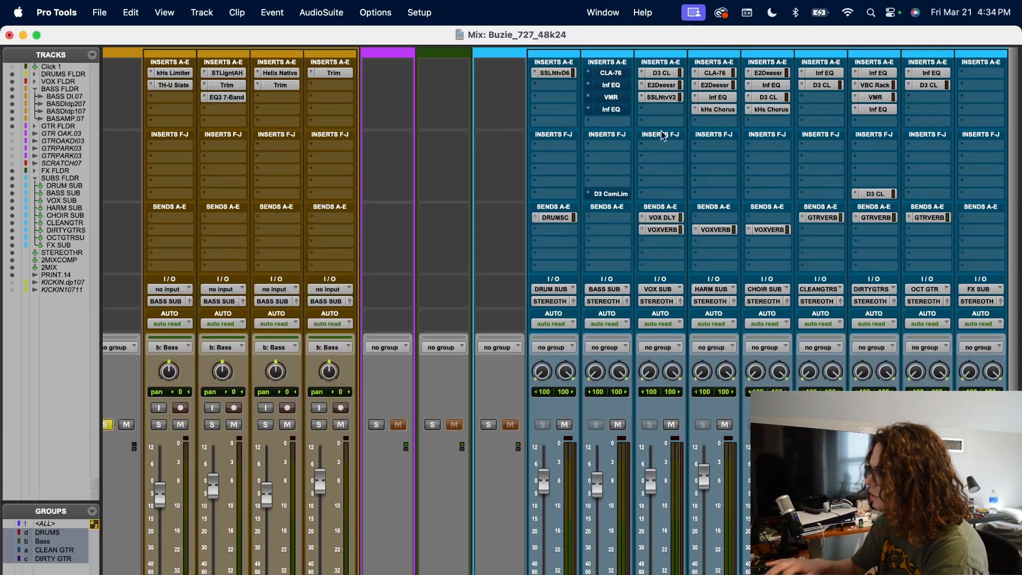
{"action": "key", "text": "space"}
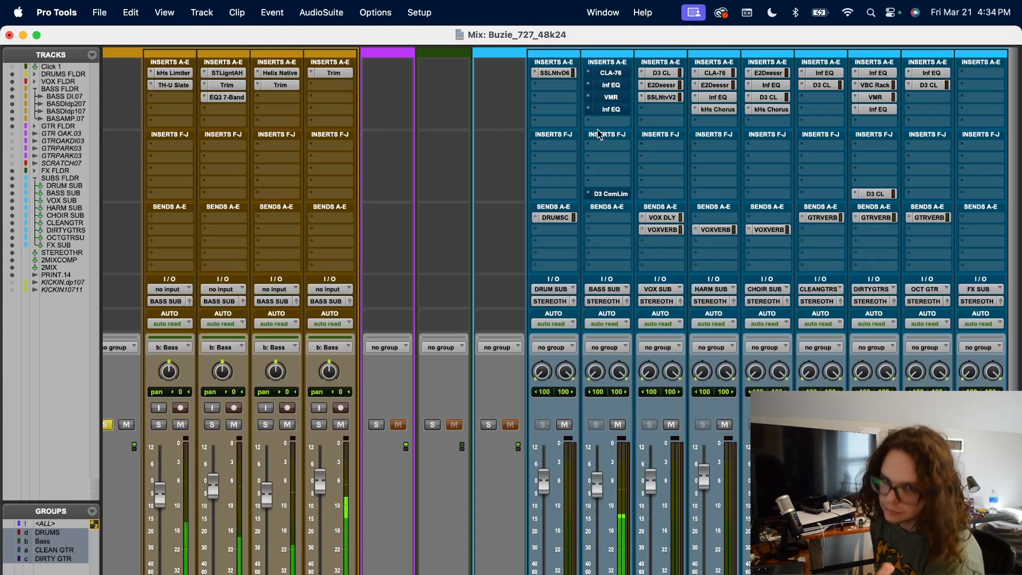
{"action": "left_click", "coordinate": [614, 72], "text": "shift+super"}
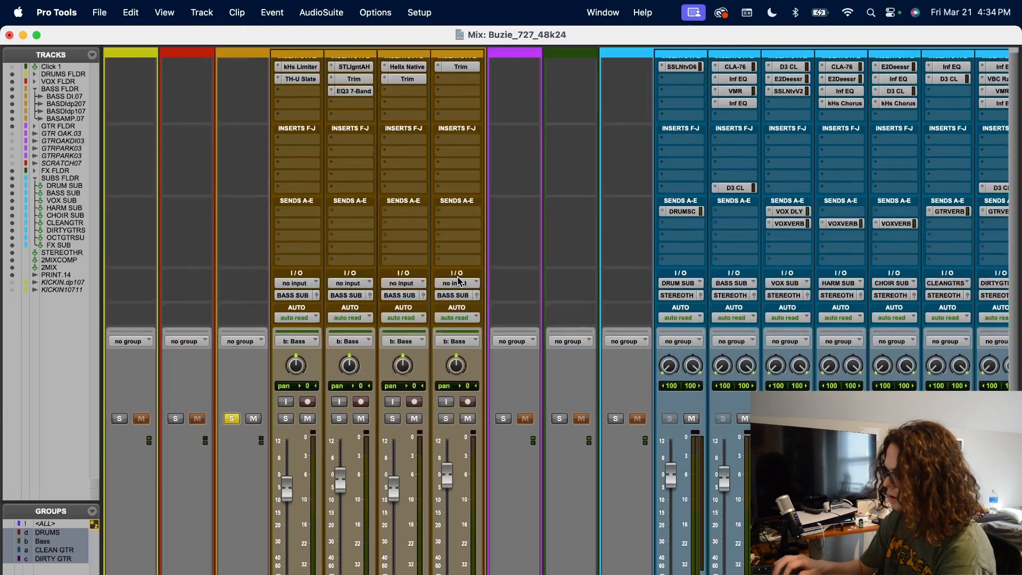
Solo DRUMS FLDR alongside the bass, play both in the Edit window with the whole session in view, and stop playback.
{"action": "left_click", "coordinate": [119, 420]}
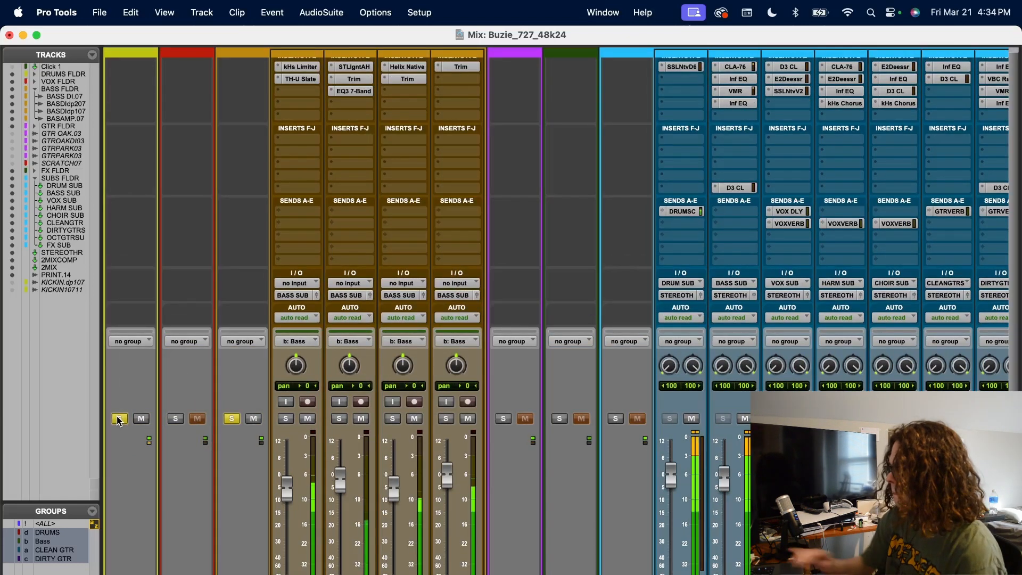
{"action": "key", "text": "super+equal"}
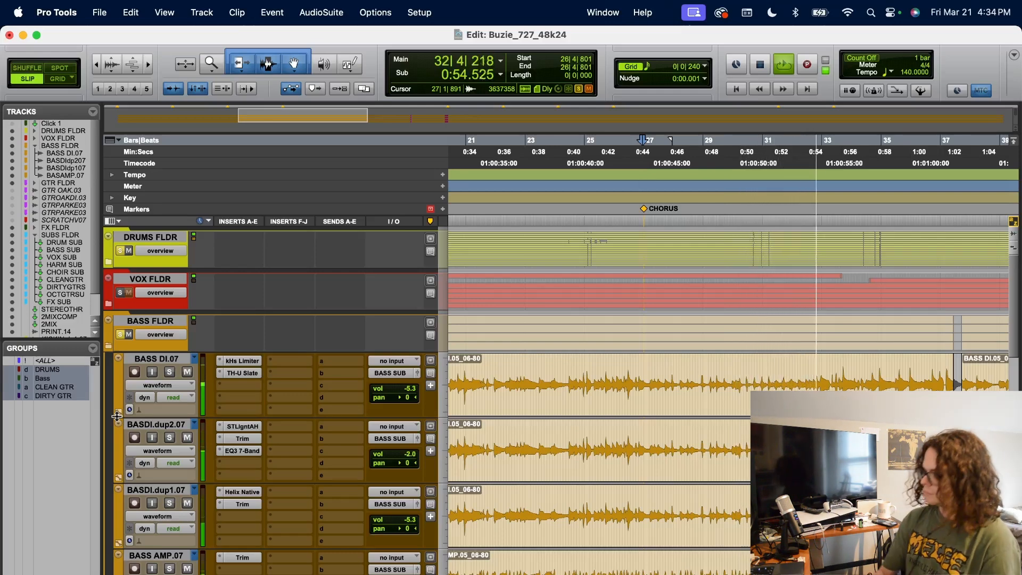
{"action": "key", "text": "alt+a"}
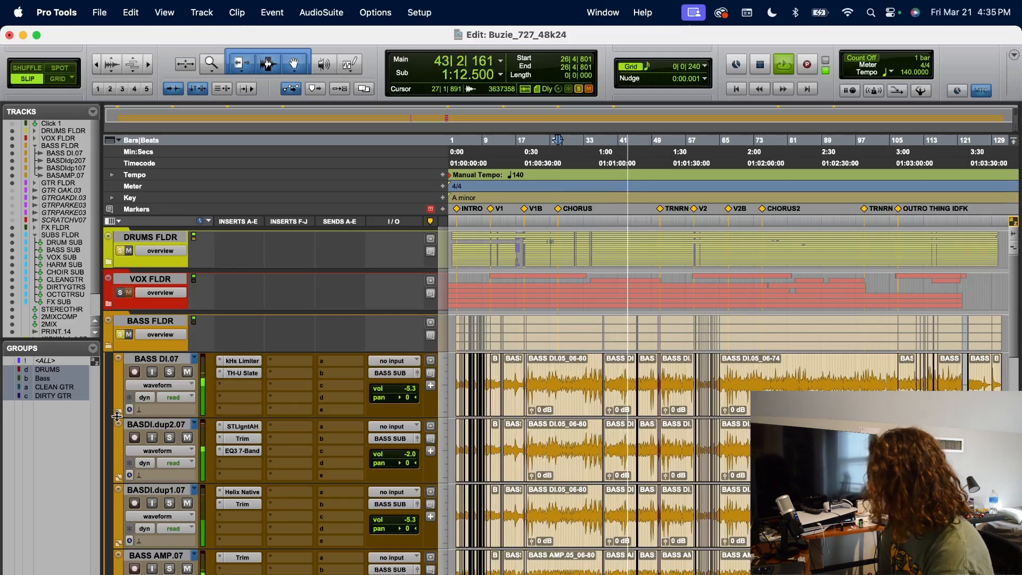
{"action": "key", "text": "space"}
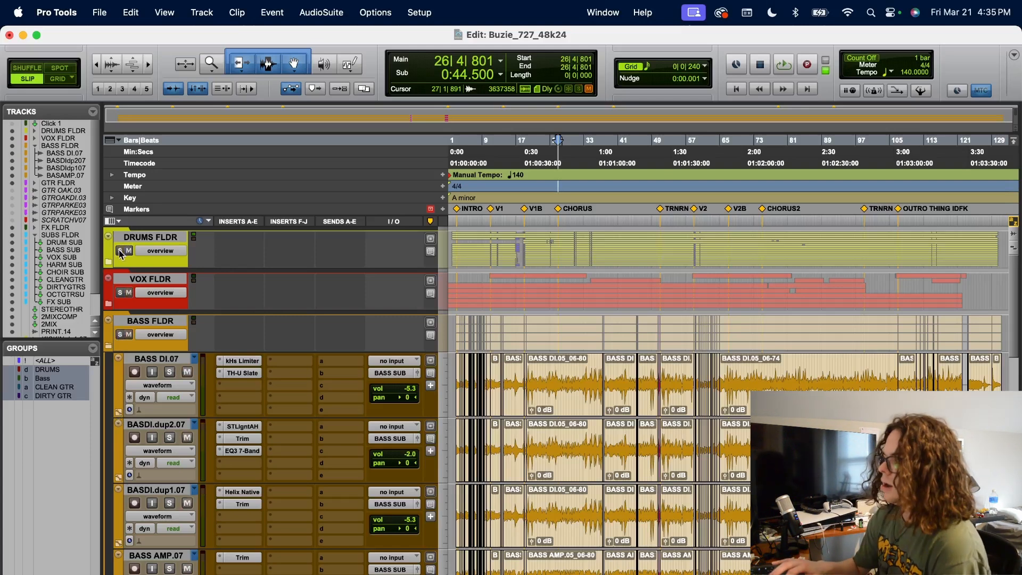
Collapse BASS FLDR and SUBS FLDR, and expand GTR FLDR to show its guitar tracks.
{"action": "left_click", "coordinate": [109, 345]}
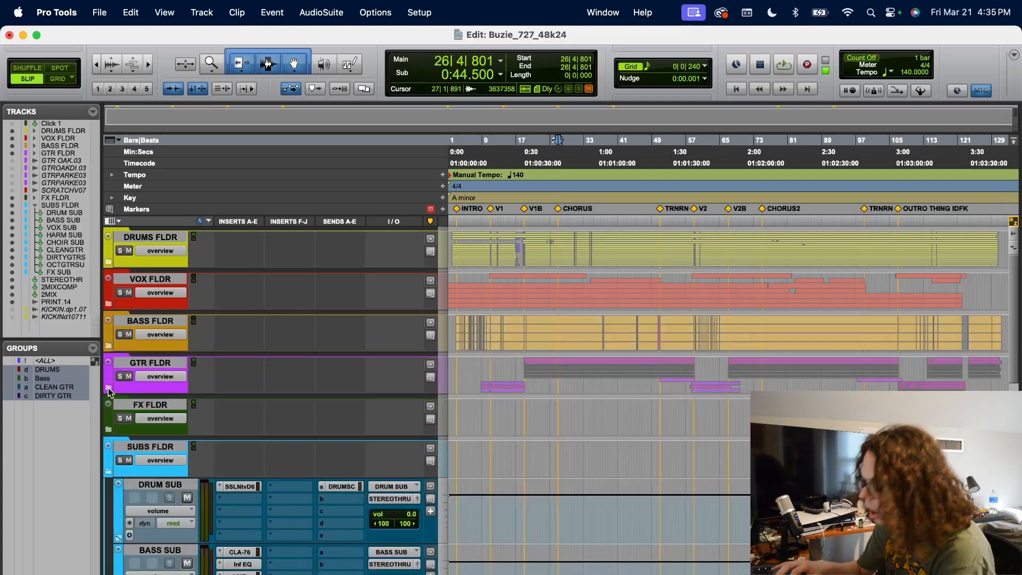
{"action": "left_click", "coordinate": [108, 471]}
{"action": "left_click", "coordinate": [109, 391]}
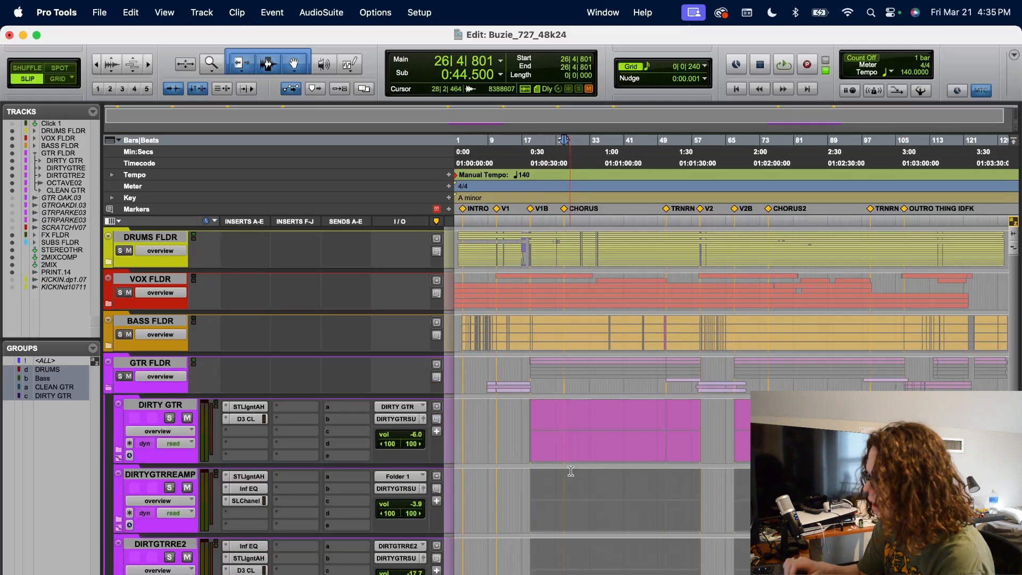
Expand the DIRTYGTRREAMP, DIRTGTRRE2 and DIRTY GTR folders to show the tracks inside each.
{"action": "scroll", "coordinate": [571, 473], "scroll_direction": "down", "scroll_amount": 4}
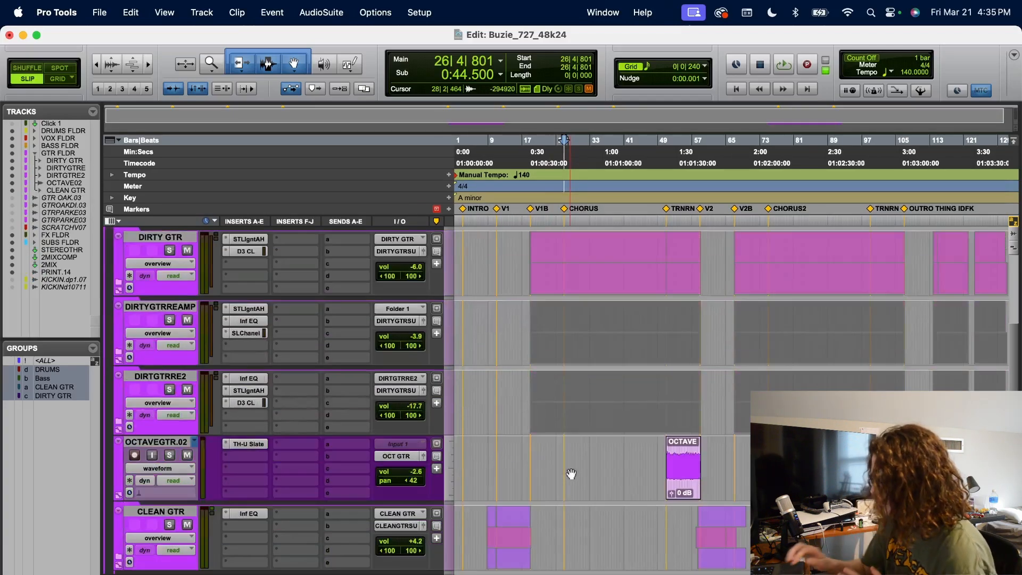
{"action": "scroll", "coordinate": [572, 474], "scroll_direction": "up", "scroll_amount": 3}
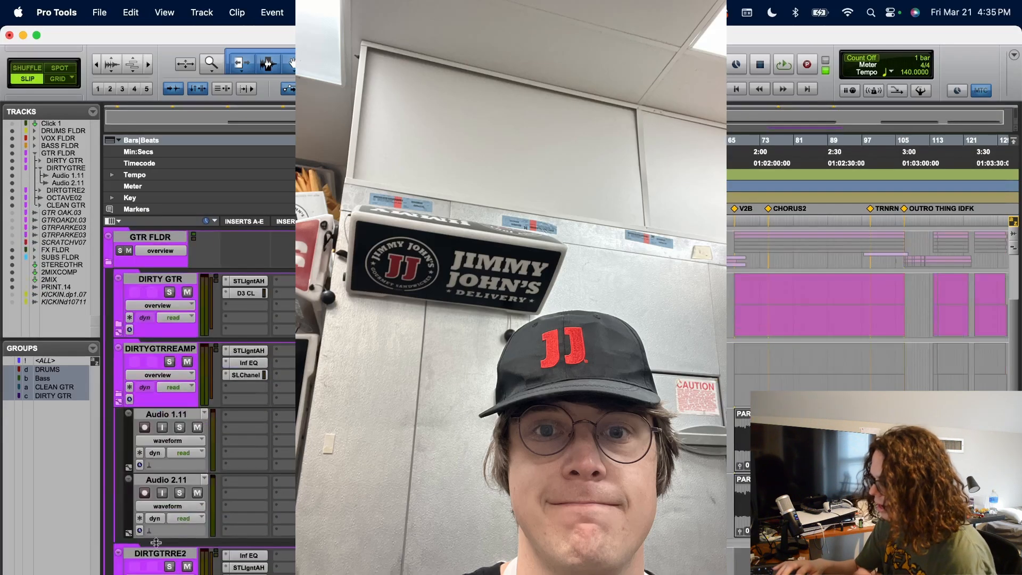
{"action": "scroll", "coordinate": [153, 560], "scroll_direction": "down", "scroll_amount": 4}
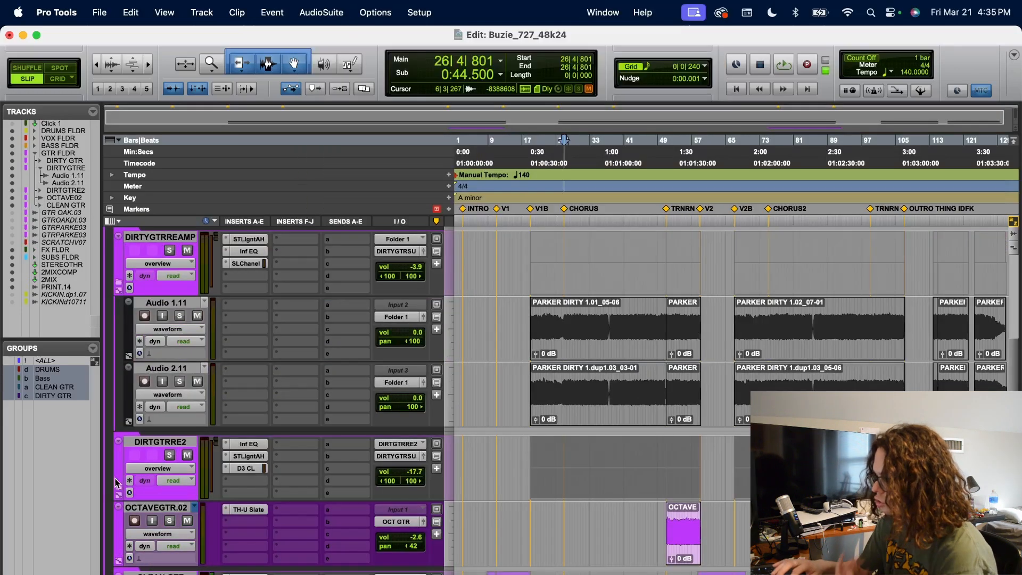
{"action": "left_click", "coordinate": [119, 488]}
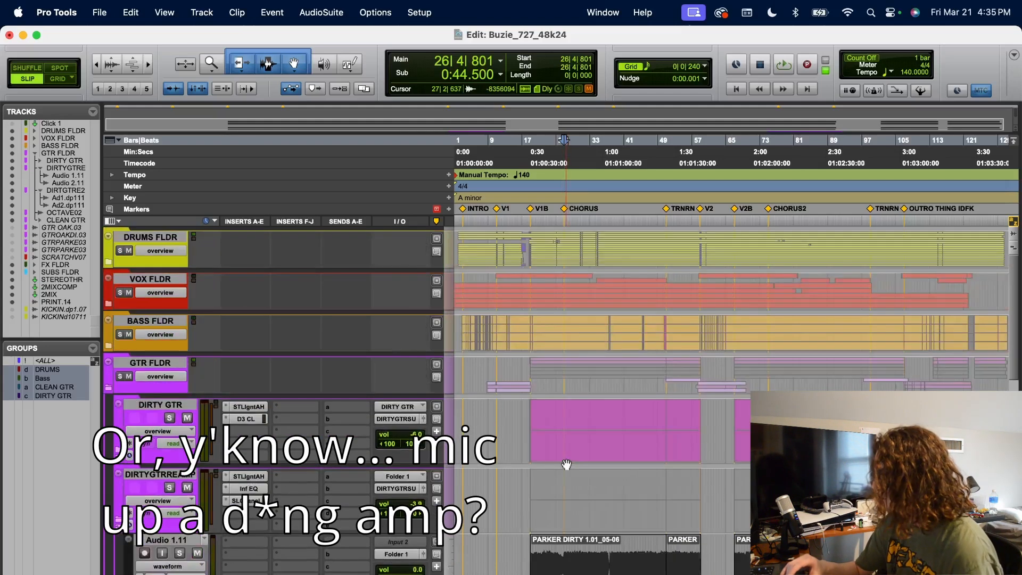
{"action": "left_click", "coordinate": [588, 507]}
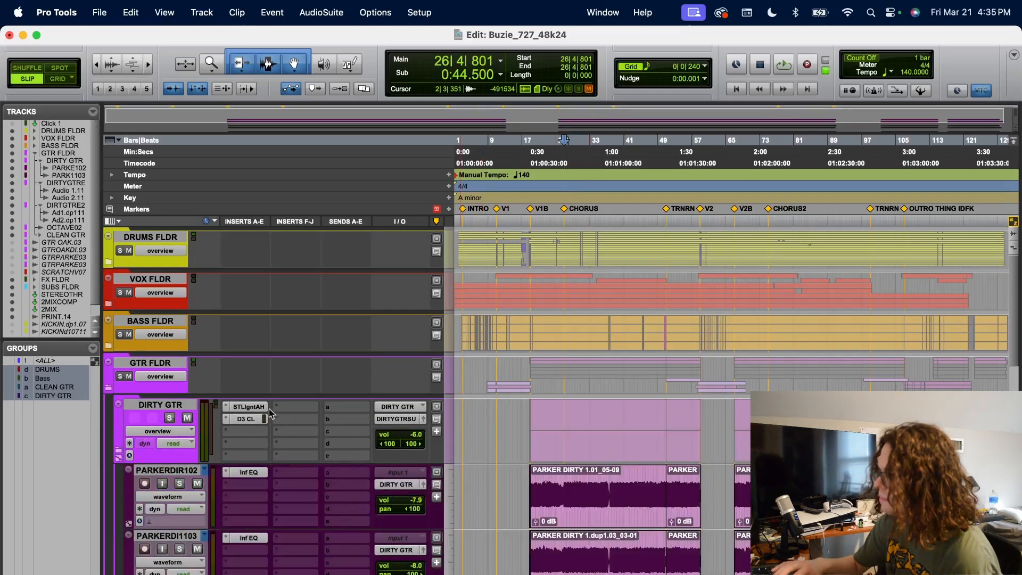
Open AmpHub on DIRTY GTR, play that folder soloed, and examine the plug-in's amplifier and cabinet settings.
{"action": "left_click", "coordinate": [248, 407]}
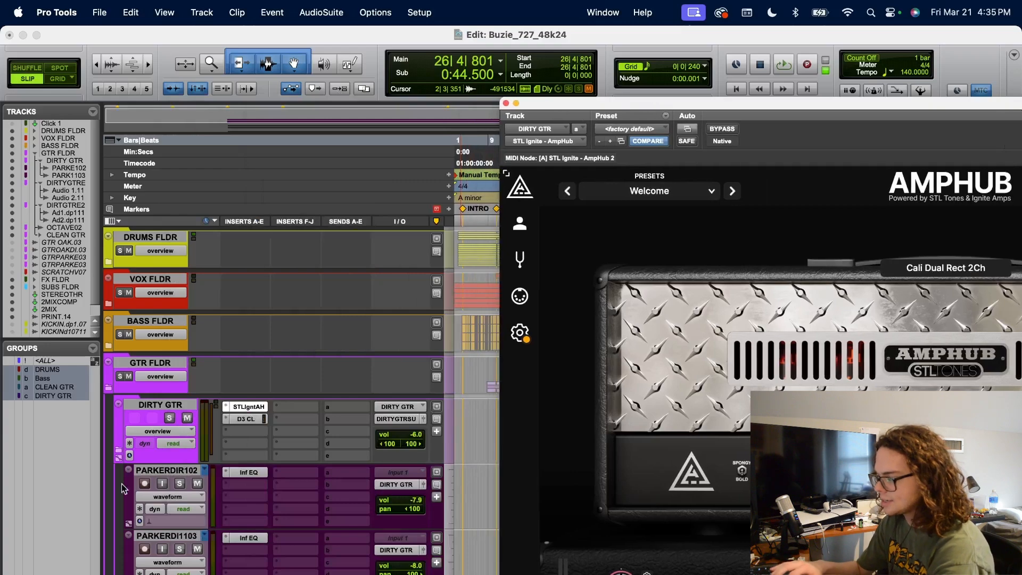
{"action": "left_click", "coordinate": [170, 418]}
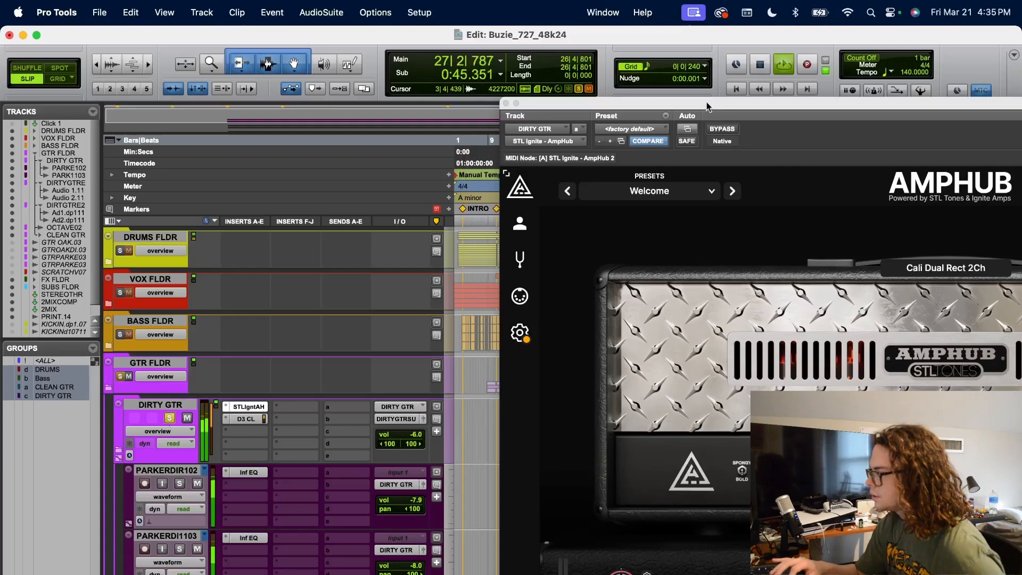
{"action": "left_click_drag", "start_coordinate": [708, 85], "coordinate": [804, 108]}
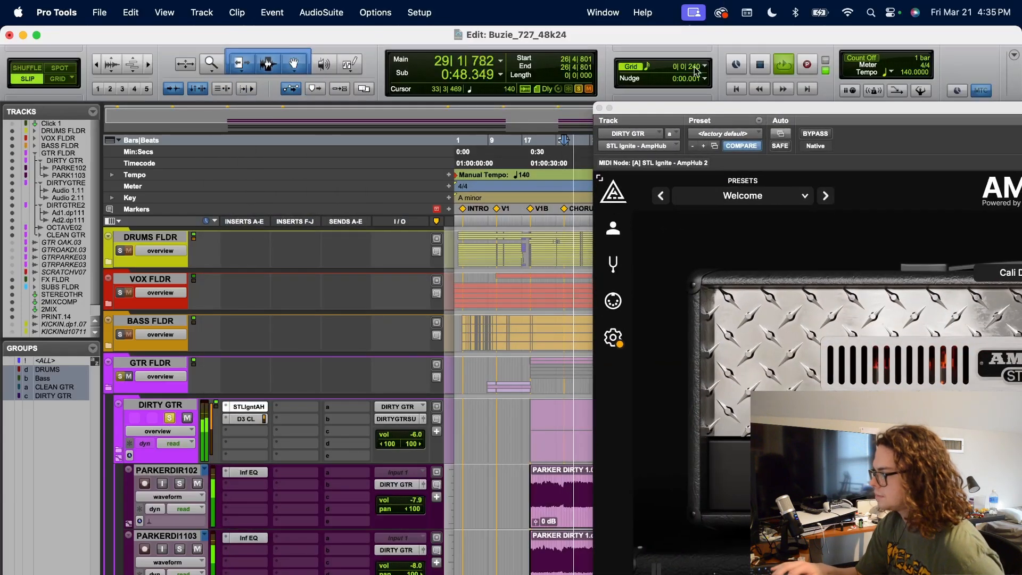
{"action": "left_click_drag", "start_coordinate": [688, 116], "coordinate": [230, 42]}
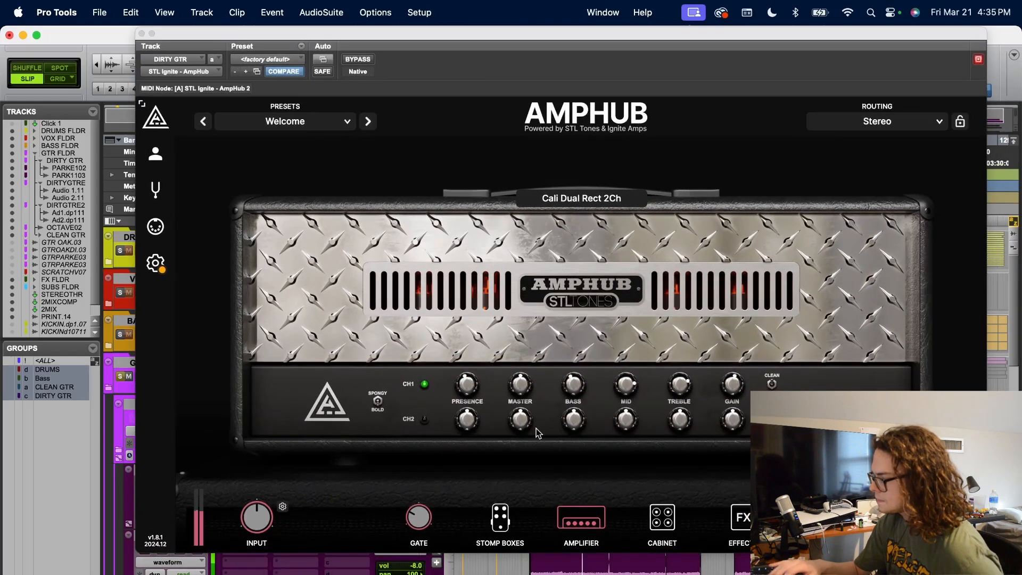
{"action": "left_click", "coordinate": [675, 522]}
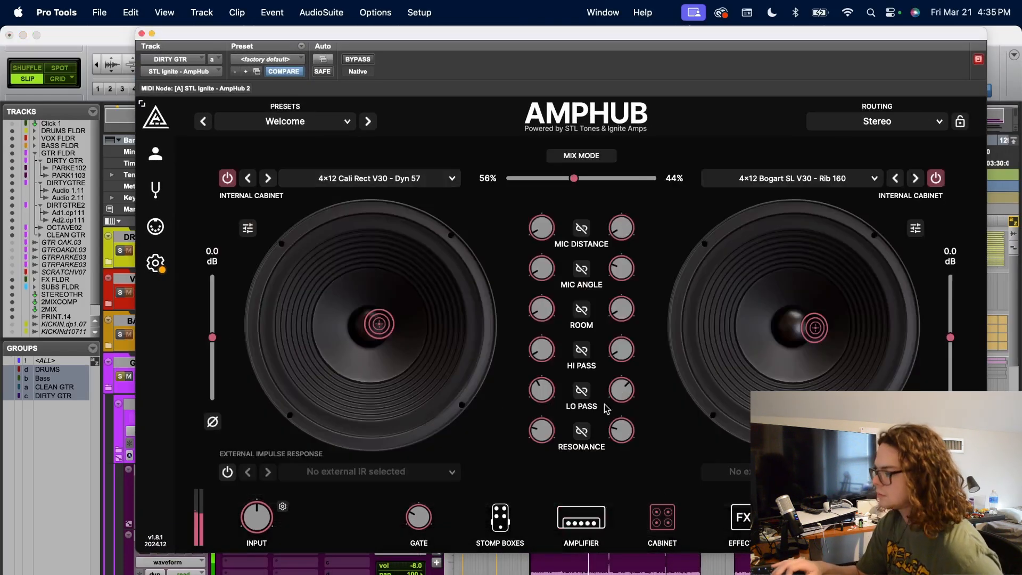
Examine the stomp box and amplifier sections of AmpHub on DIRTY GTR, close the plug-in and stop playback.
{"action": "left_click", "coordinate": [582, 519]}
{"action": "left_click", "coordinate": [500, 517]}
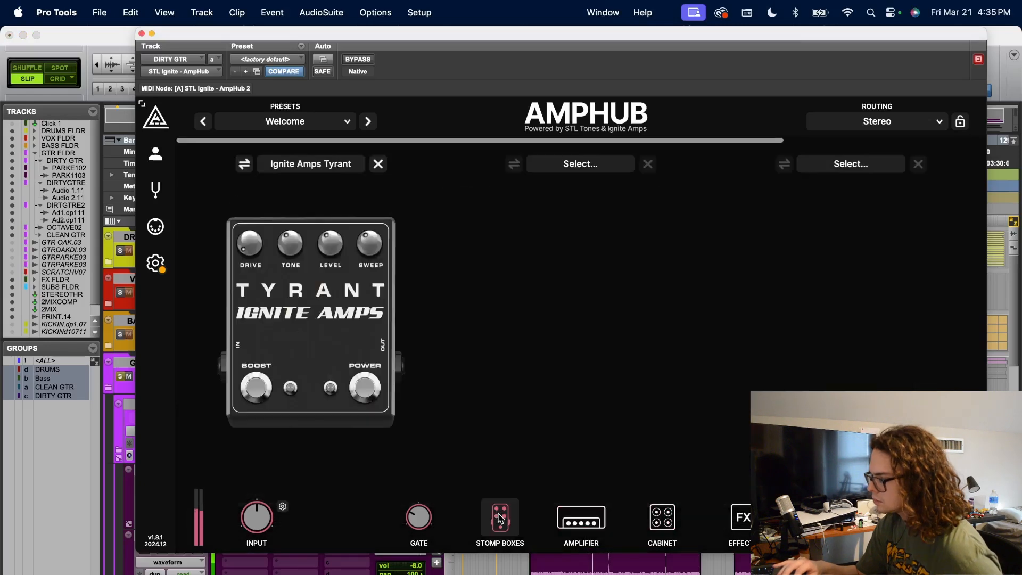
{"action": "left_click", "coordinate": [581, 519]}
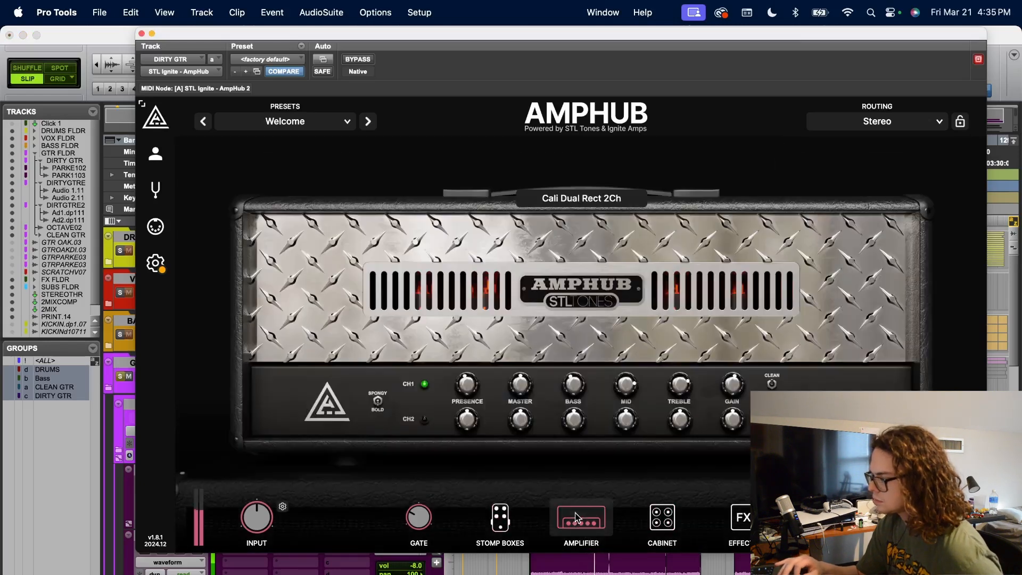
{"action": "left_click", "coordinate": [141, 34]}
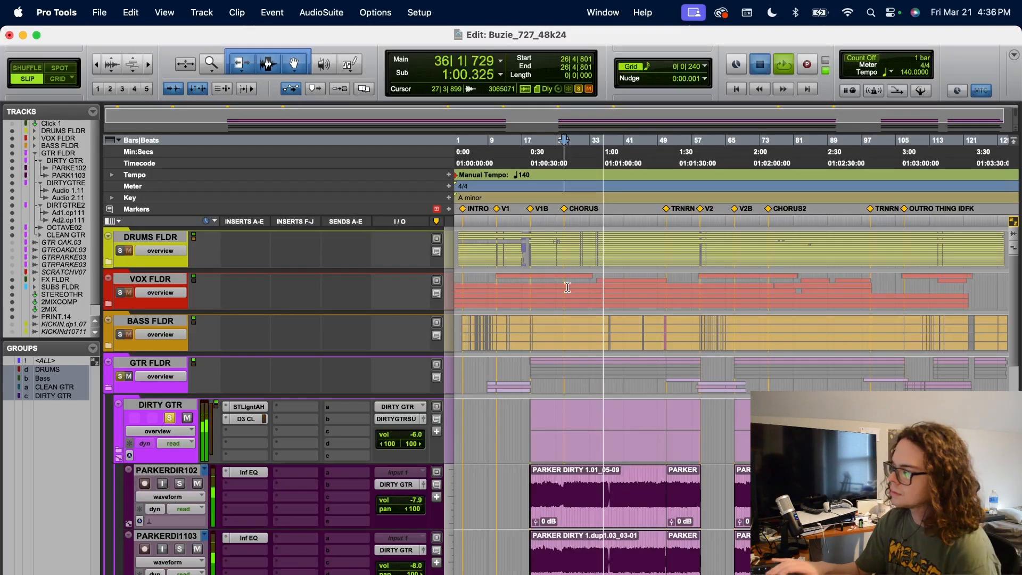
{"action": "key", "text": "space"}
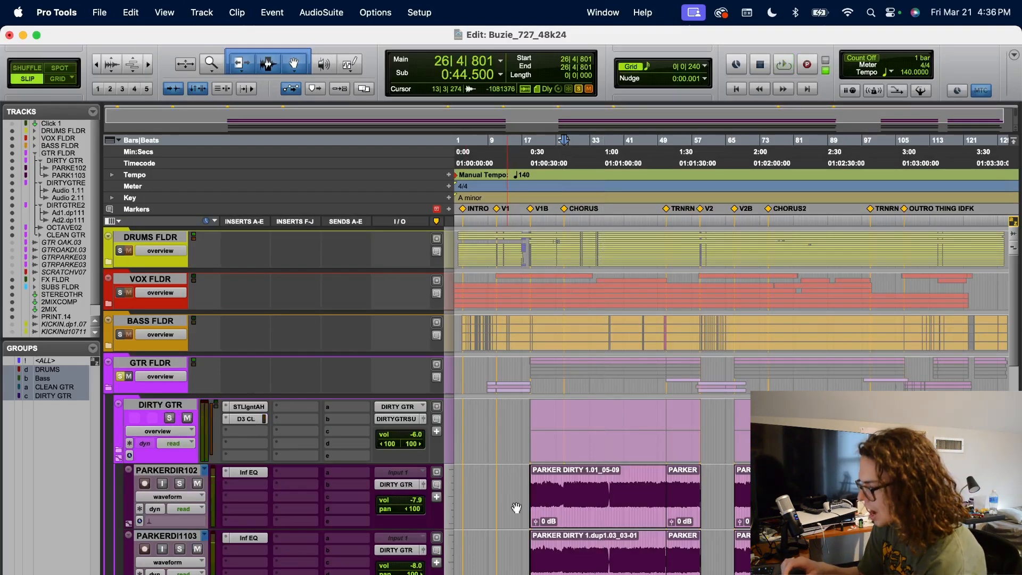
Solo both the DIRTYGTRREAMP and DIRTY GTR folders.
{"action": "scroll", "coordinate": [514, 505], "scroll_direction": "down", "scroll_amount": 5}
{"action": "left_click", "coordinate": [169, 456]}
{"action": "scroll", "coordinate": [169, 459], "scroll_direction": "up", "scroll_amount": 5}
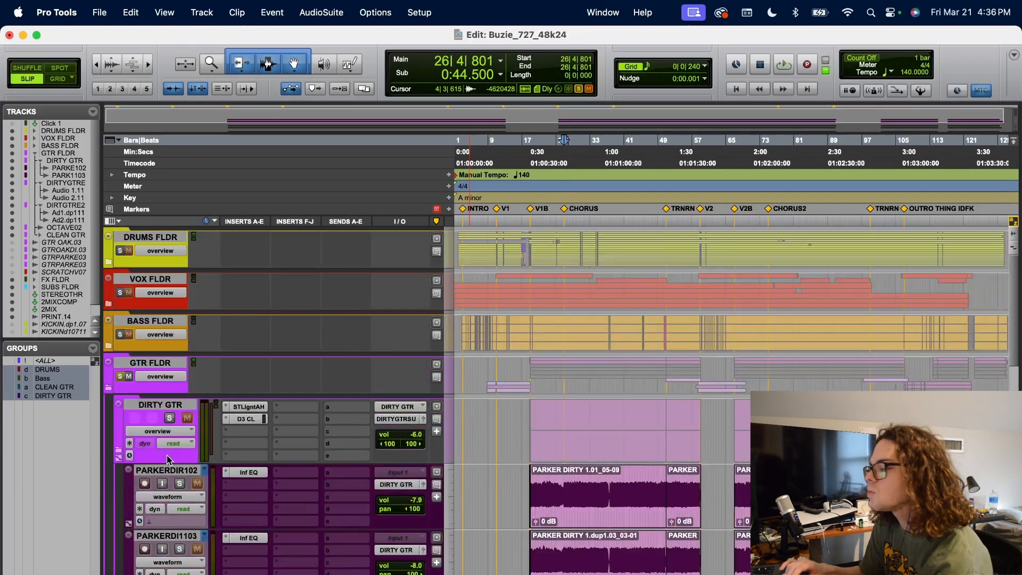
{"action": "left_click", "coordinate": [170, 417]}
{"action": "scroll", "coordinate": [525, 468], "scroll_direction": "down", "scroll_amount": 4}
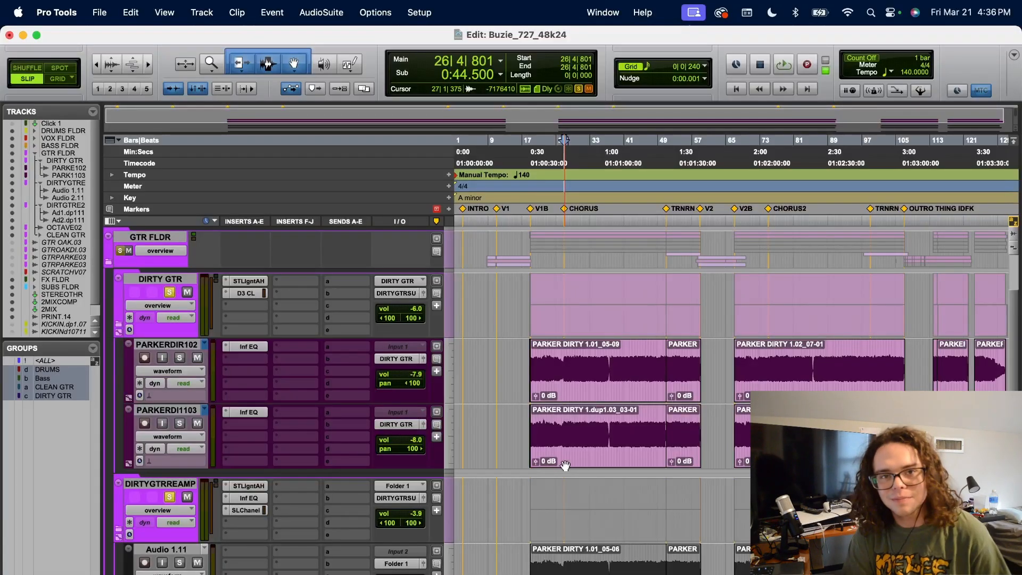
Review AmpHub's amplifier and cabinet on DIRTYGTRREAMP, inspect the two bands of its Infinity EQ, and close the plug-in.
{"action": "left_click", "coordinate": [248, 485]}
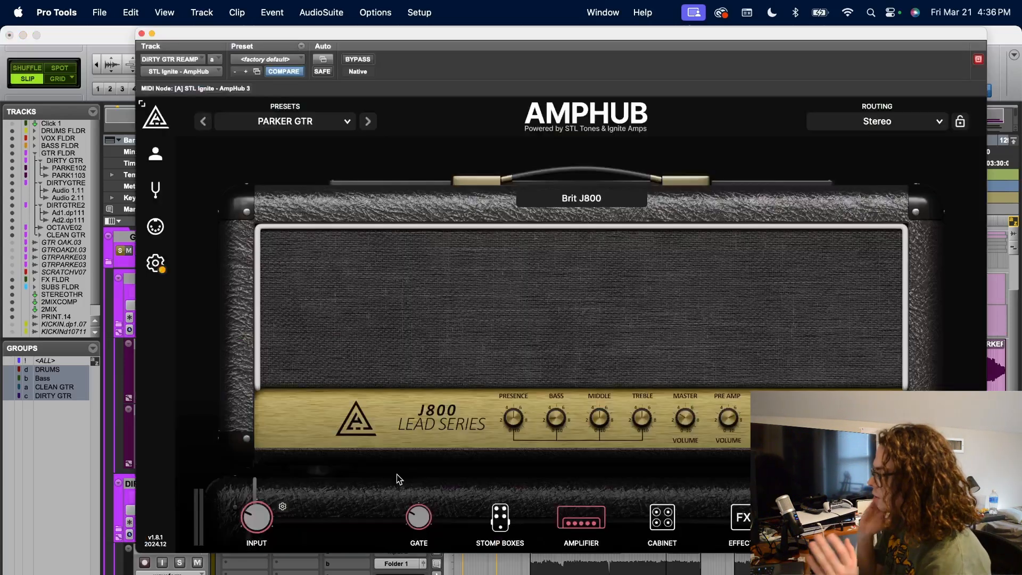
{"action": "left_click", "coordinate": [662, 517]}
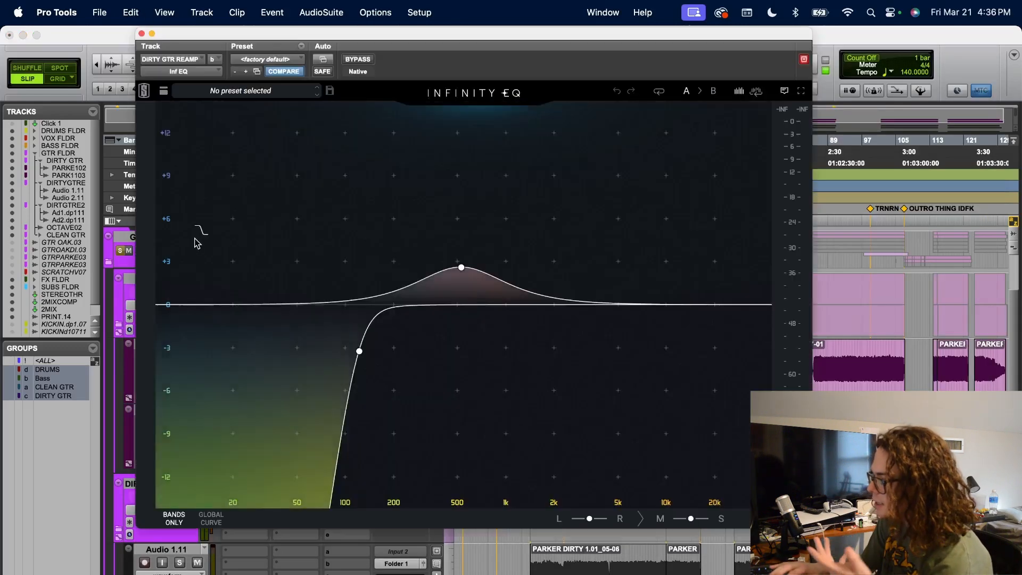
{"action": "mouse_move", "coordinate": [355, 356]}
{"action": "mouse_move", "coordinate": [461, 267]}
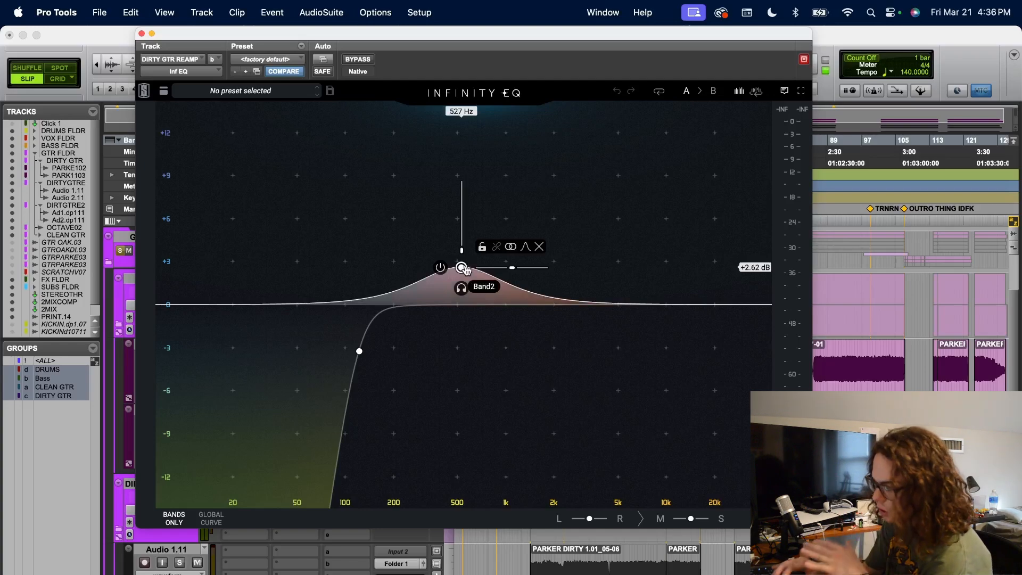
{"action": "left_click", "coordinate": [142, 34]}
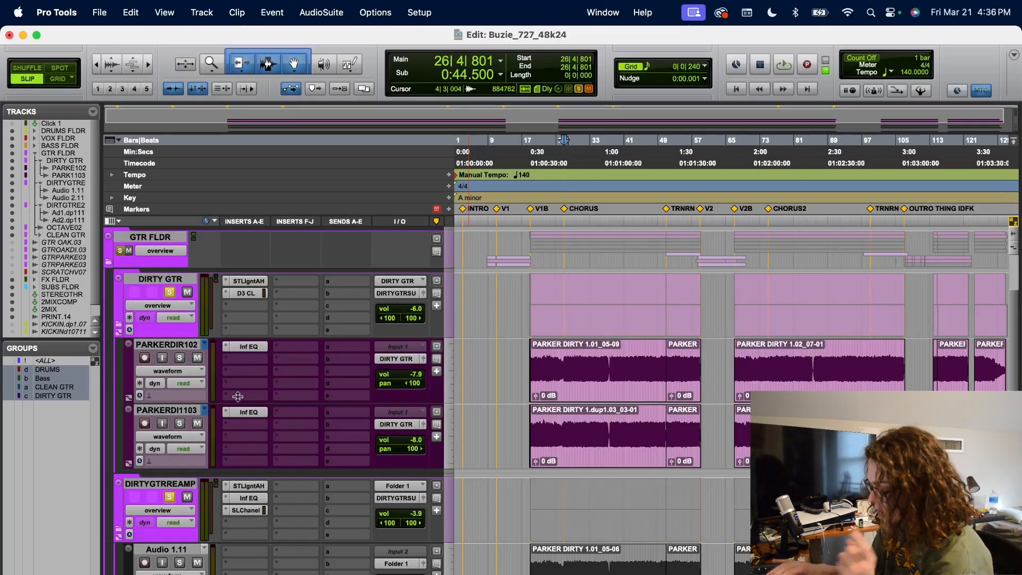
Play the soloed DIRTY GTR and DIRTYGTRREAMP layers together and dismiss the playback error dialog.
{"action": "scroll", "coordinate": [653, 385], "scroll_direction": "down", "scroll_amount": 3}
{"action": "key", "text": "space"}
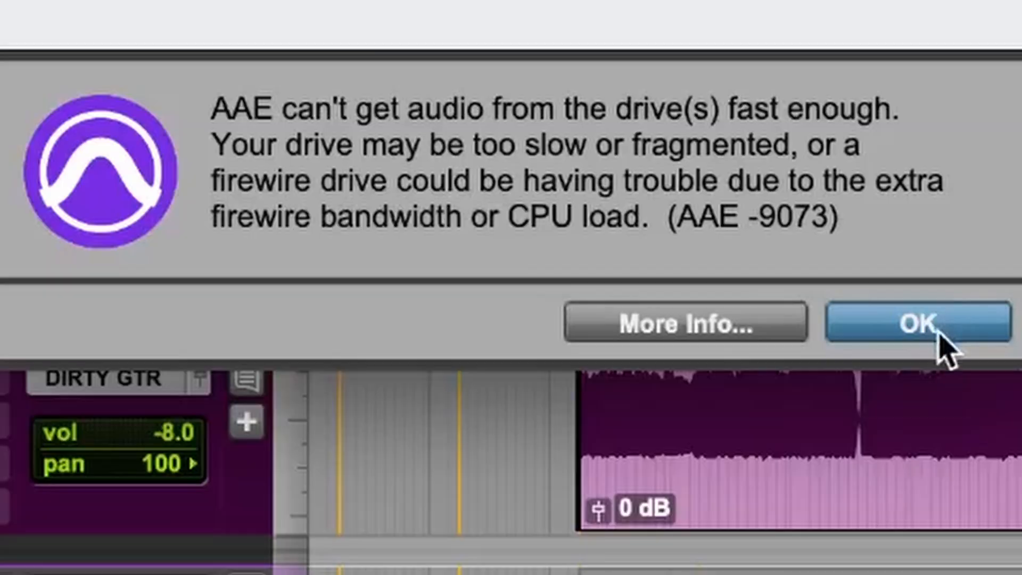
{"action": "left_click", "coordinate": [635, 299]}
{"action": "scroll", "coordinate": [637, 304], "scroll_direction": "down", "scroll_amount": 5}
{"action": "scroll", "coordinate": [170, 385], "scroll_direction": "down", "scroll_amount": 2}
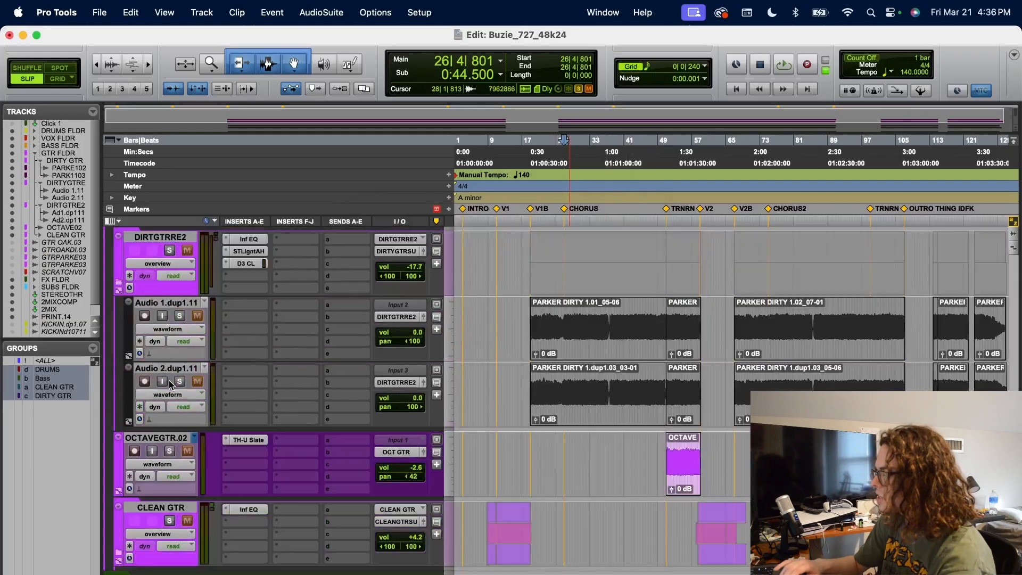
Solo the DIRTGTRRE2 folder, open its AmpHub plug-in, and examine the amplifier and cabinet settings.
{"action": "scroll", "coordinate": [169, 384], "scroll_direction": "up", "scroll_amount": 5}
{"action": "scroll", "coordinate": [169, 385], "scroll_direction": "down", "scroll_amount": 3}
{"action": "left_click", "coordinate": [170, 385]}
{"action": "left_click", "coordinate": [257, 387]}
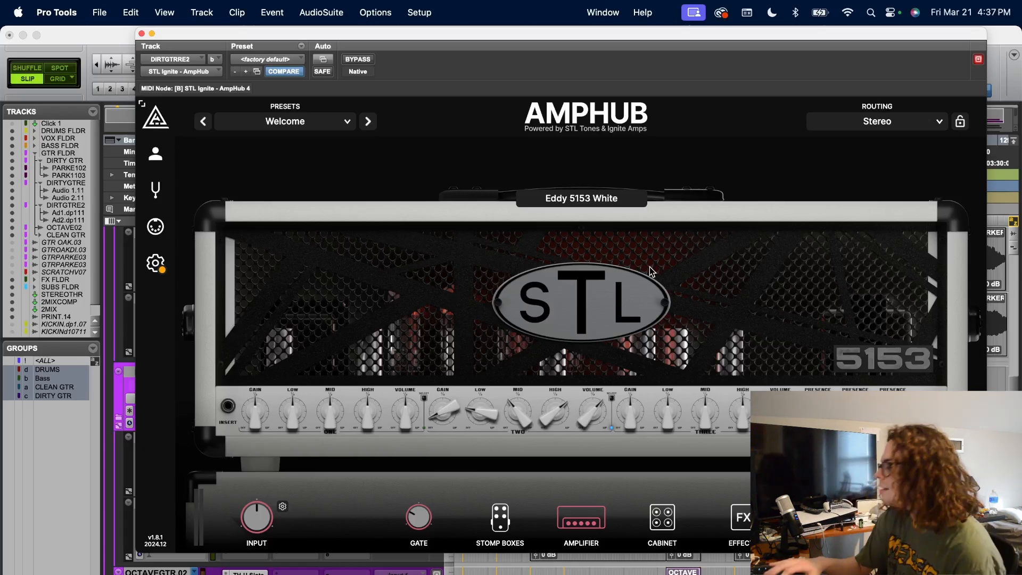
{"action": "left_click", "coordinate": [669, 524]}
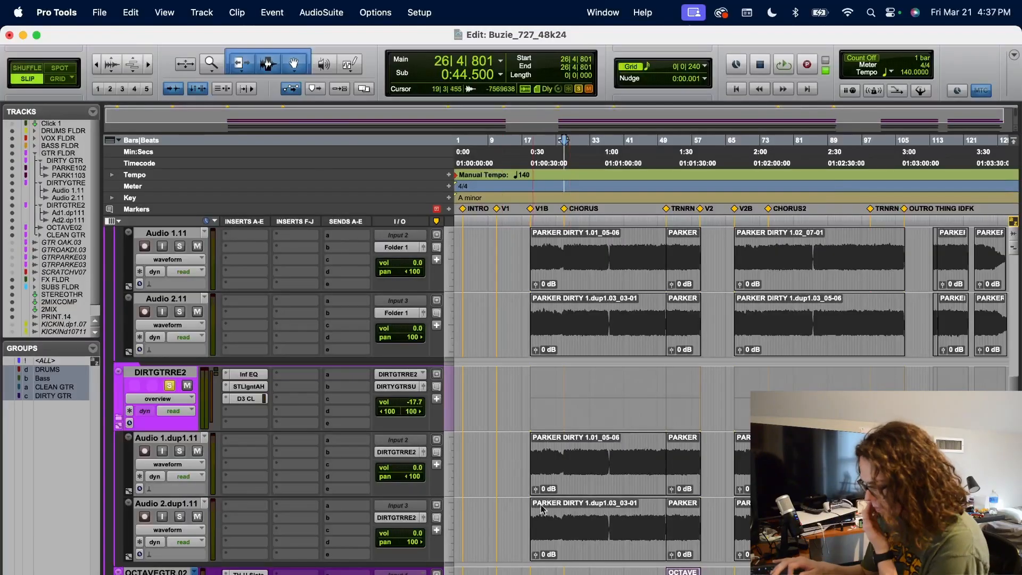
Play the three soloed dirty guitar layers together from the chorus and stop playback.
{"action": "scroll", "coordinate": [542, 508], "scroll_direction": "up", "scroll_amount": 10}
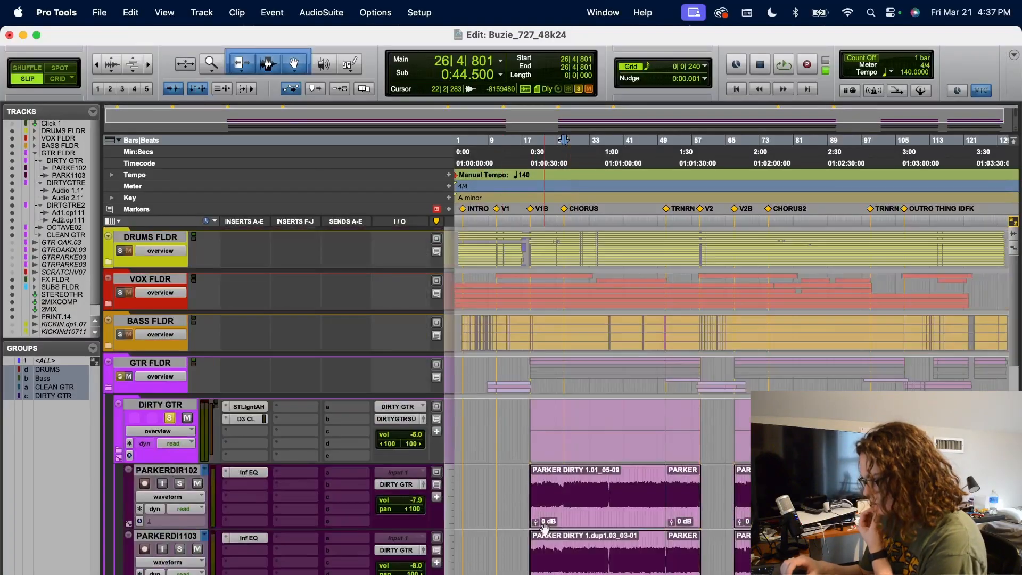
{"action": "key", "text": "space"}
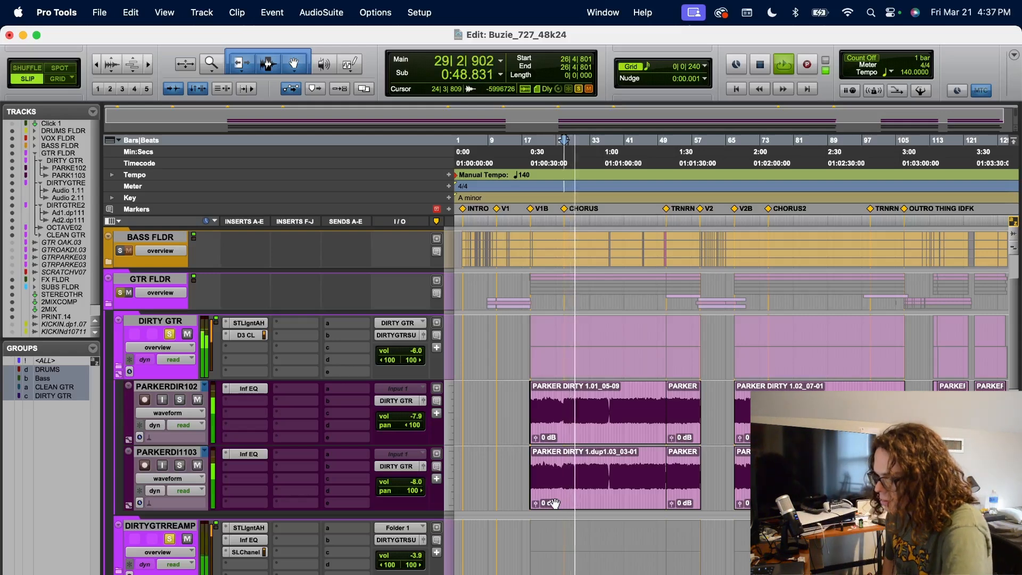
{"action": "key", "text": "space"}
Review the Dyn3 Compressor/Limiter on DIRTY GTR, SSLChannel on DIRTYGTRREAMP and the Dyn3 Compressor/Limiter on DIRTGTRRE2, closing each plug-in.
{"action": "left_click", "coordinate": [245, 335]}
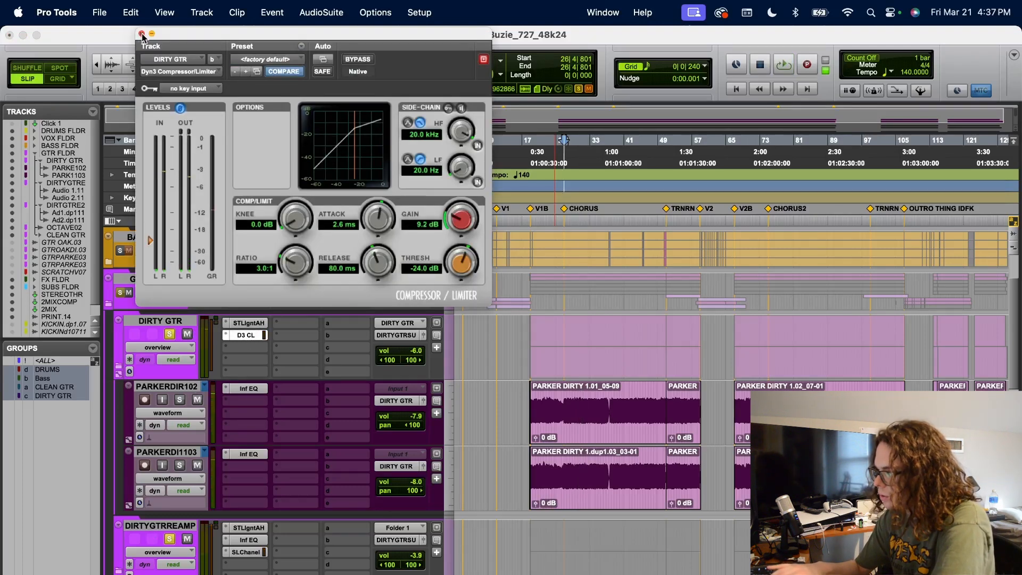
{"action": "left_click", "coordinate": [141, 34]}
{"action": "scroll", "coordinate": [254, 392], "scroll_direction": "down", "scroll_amount": 5}
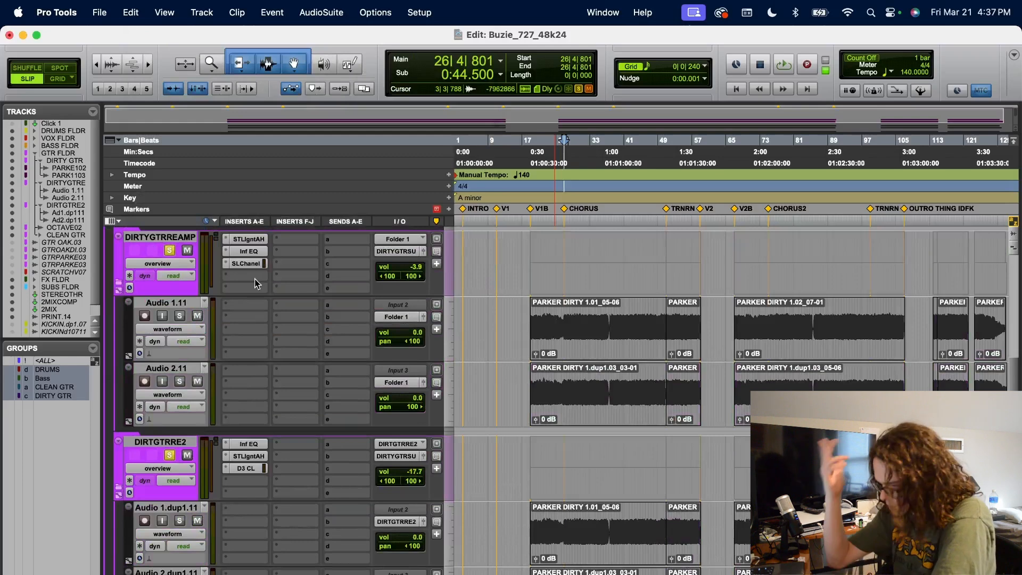
{"action": "left_click", "coordinate": [249, 264]}
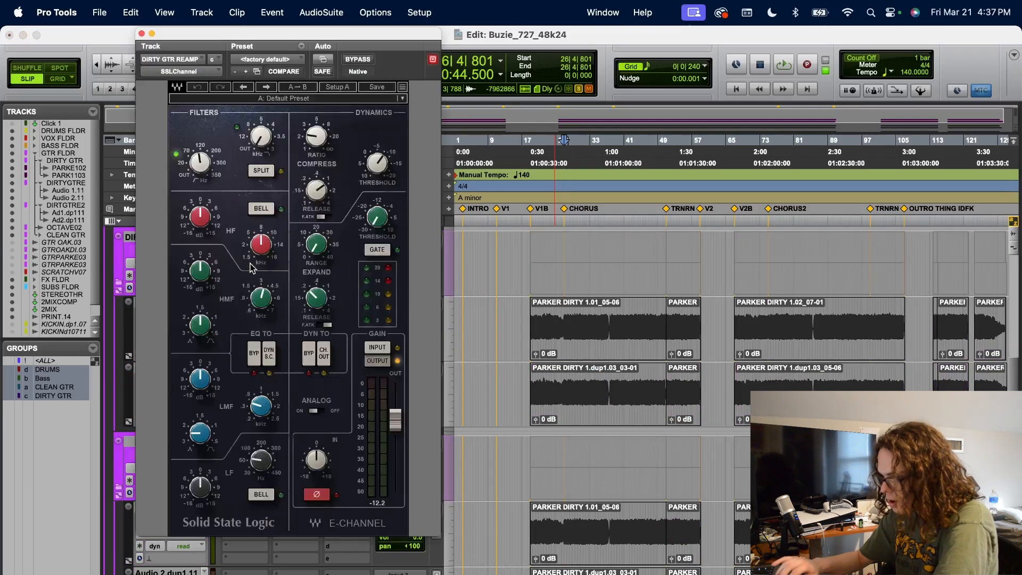
{"action": "left_click", "coordinate": [141, 33]}
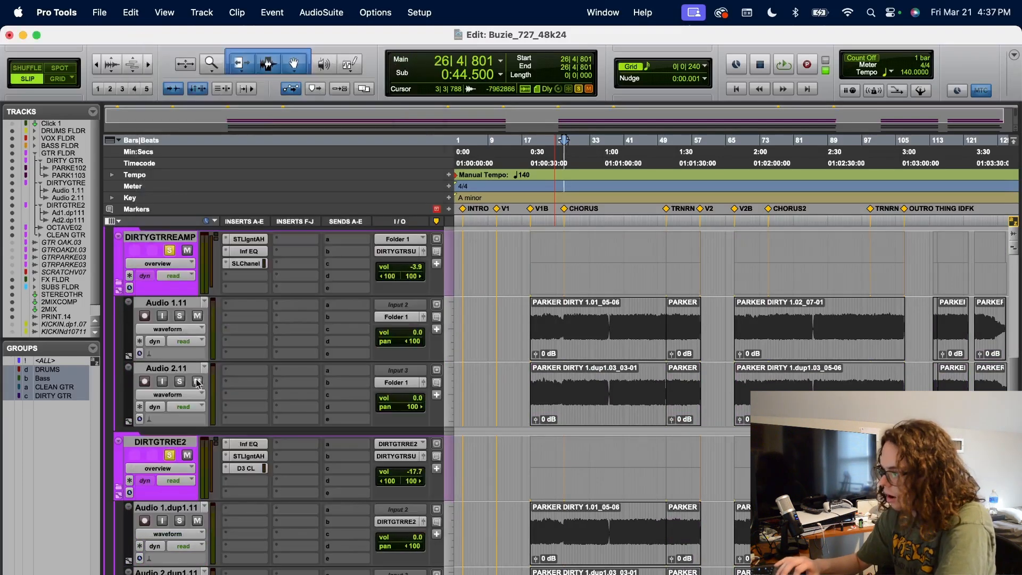
{"action": "left_click", "coordinate": [248, 469]}
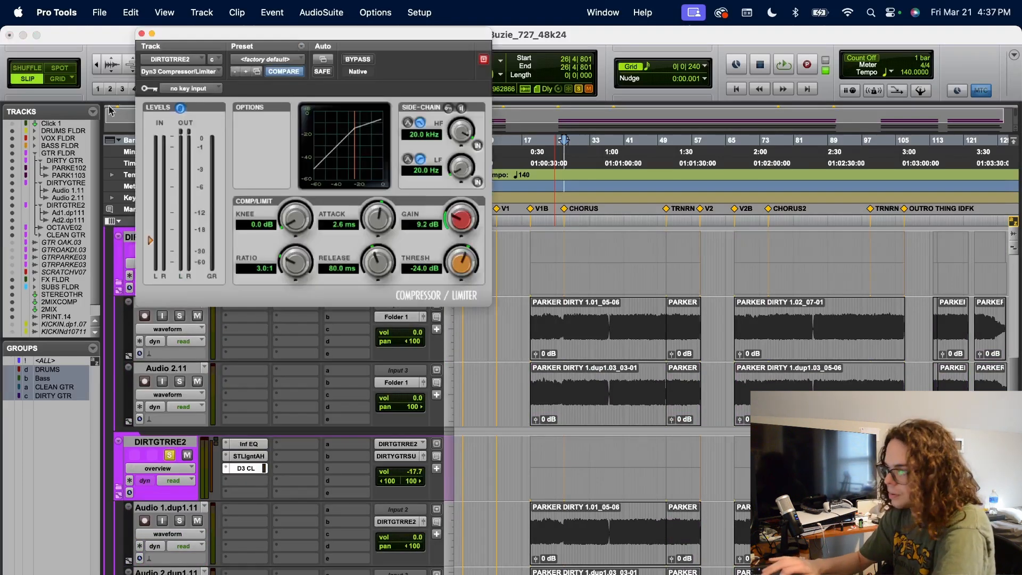
{"action": "left_click", "coordinate": [142, 34]}
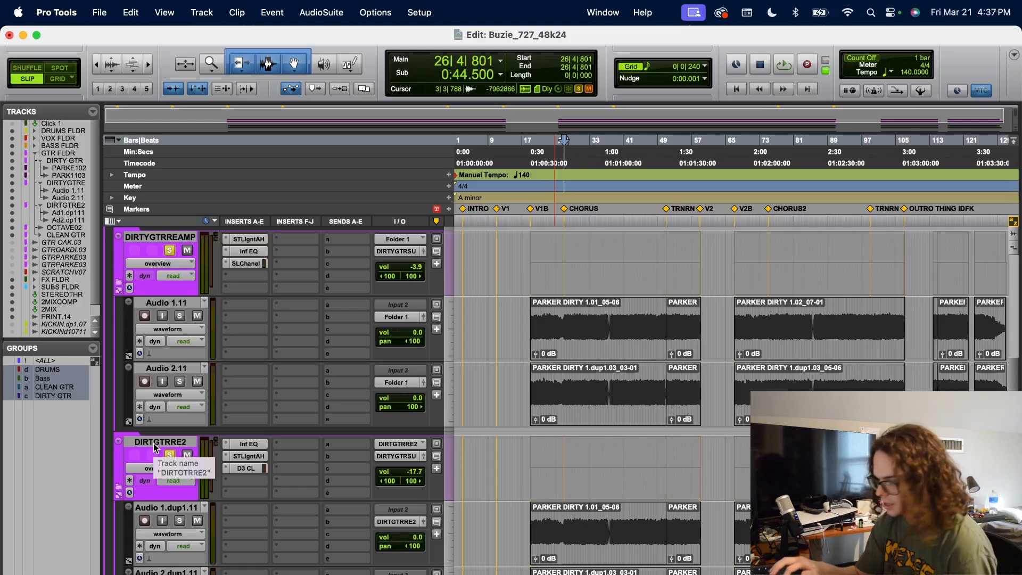
Collapse the DIRTGTRRE2, DIRTYGTRREAMP and DIRTY GTR folders and clear their solos.
{"action": "left_click", "coordinate": [118, 487]}
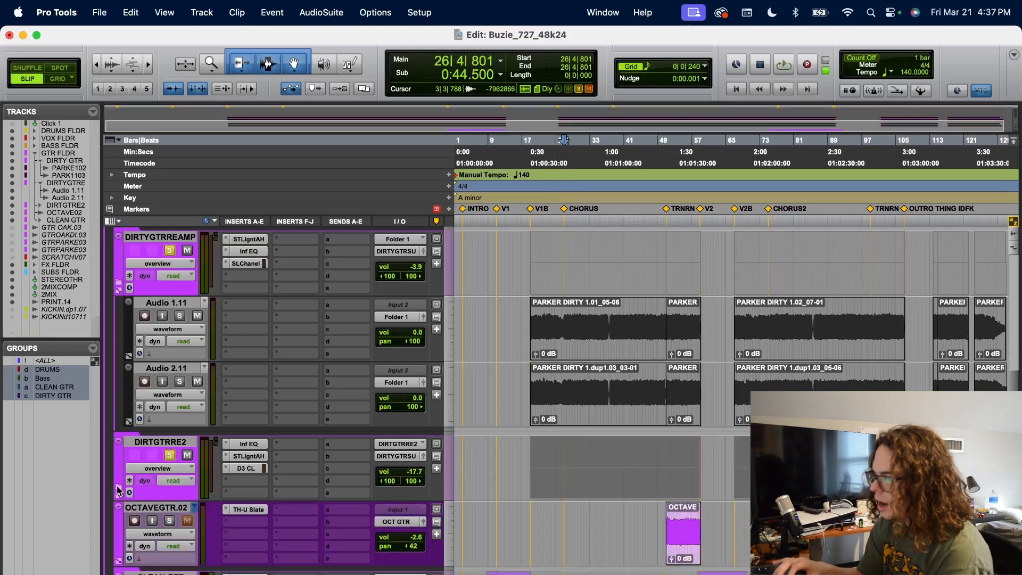
{"action": "left_click", "coordinate": [119, 284]}
{"action": "scroll", "coordinate": [123, 303], "scroll_direction": "up", "scroll_amount": 4}
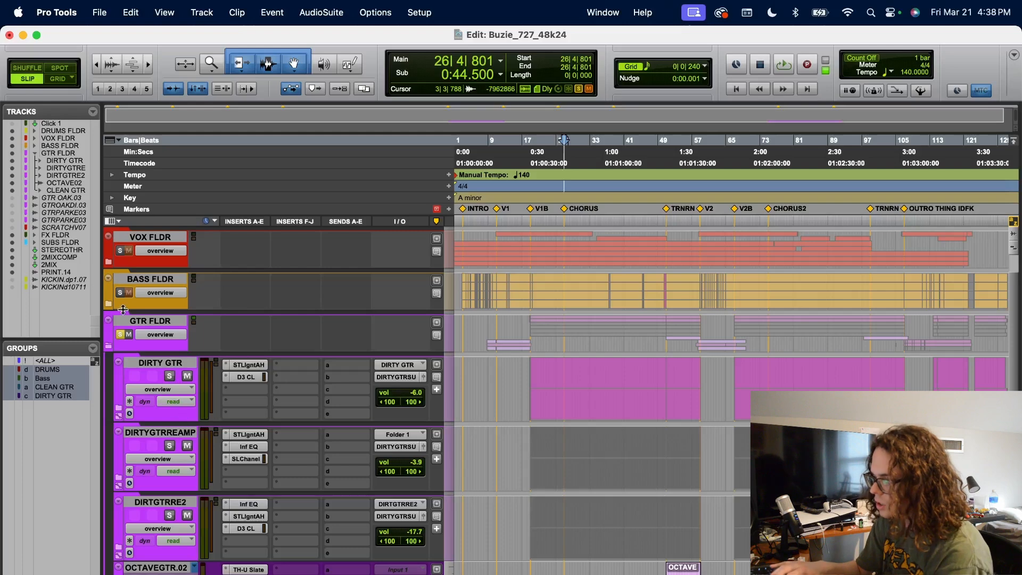
Expand the CLEAN GTR folder and place the playback position at the V1 marker.
{"action": "scroll", "coordinate": [175, 432], "scroll_direction": "down", "scroll_amount": 3}
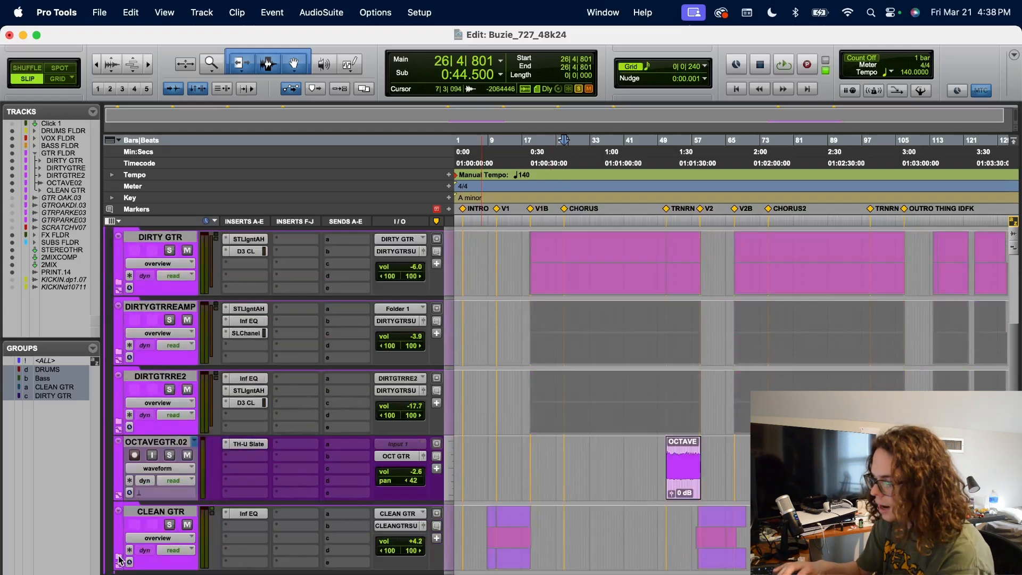
{"action": "left_click", "coordinate": [118, 559]}
{"action": "scroll", "coordinate": [487, 546], "scroll_direction": "down", "scroll_amount": 3}
{"action": "scroll", "coordinate": [487, 544], "scroll_direction": "down", "scroll_amount": 2}
{"action": "scroll", "coordinate": [517, 435], "scroll_direction": "up", "scroll_amount": 6}
{"action": "scroll", "coordinate": [518, 435], "scroll_direction": "left", "scroll_amount": 4}
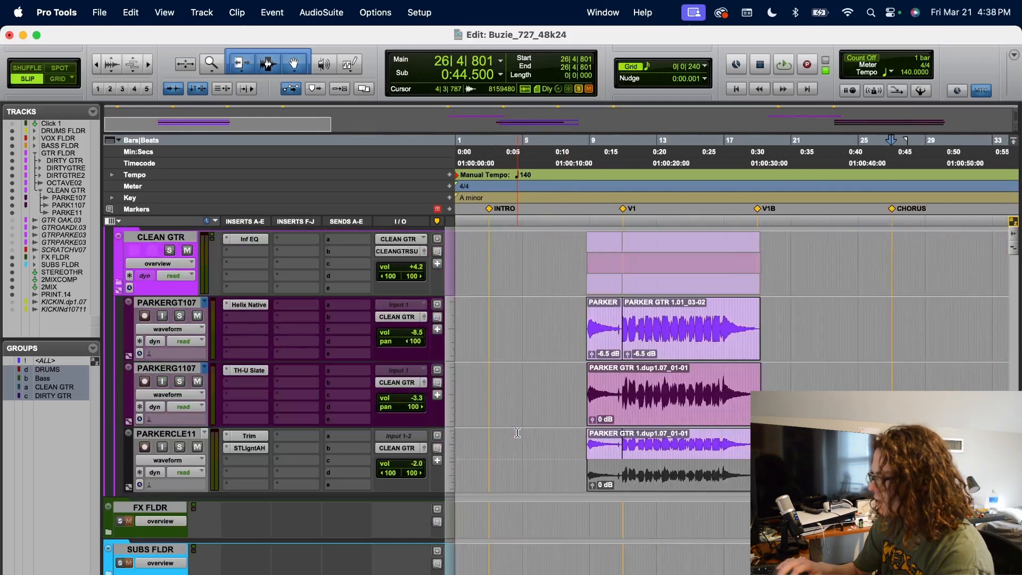
{"action": "left_click", "coordinate": [621, 179]}
Examine the amp and cabinet setups in Helix Native on PARKERGT107 and TH-U Slate on PARKERG1107, closing both plug-ins.
{"action": "left_click", "coordinate": [247, 304]}
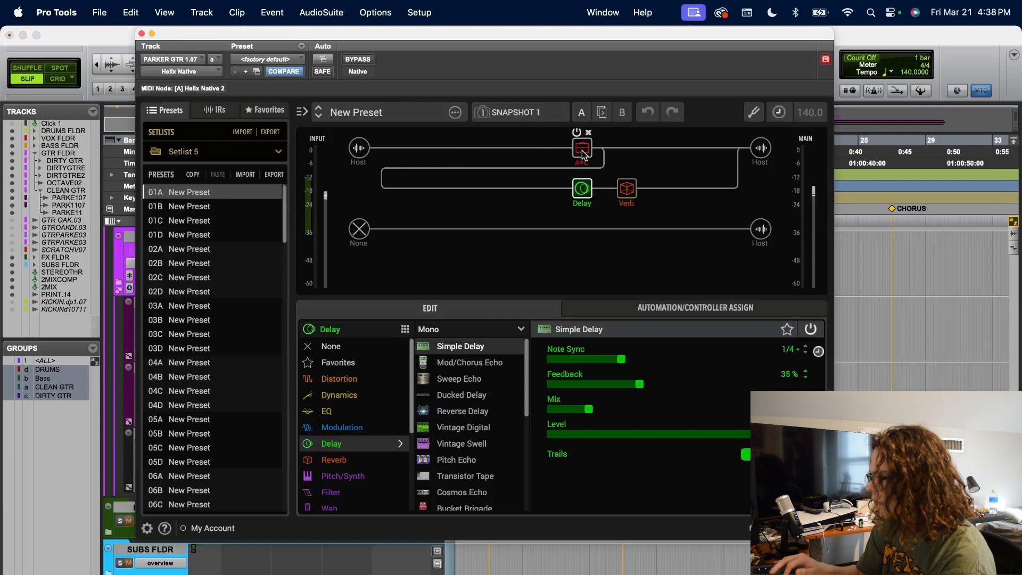
{"action": "left_click", "coordinate": [582, 150]}
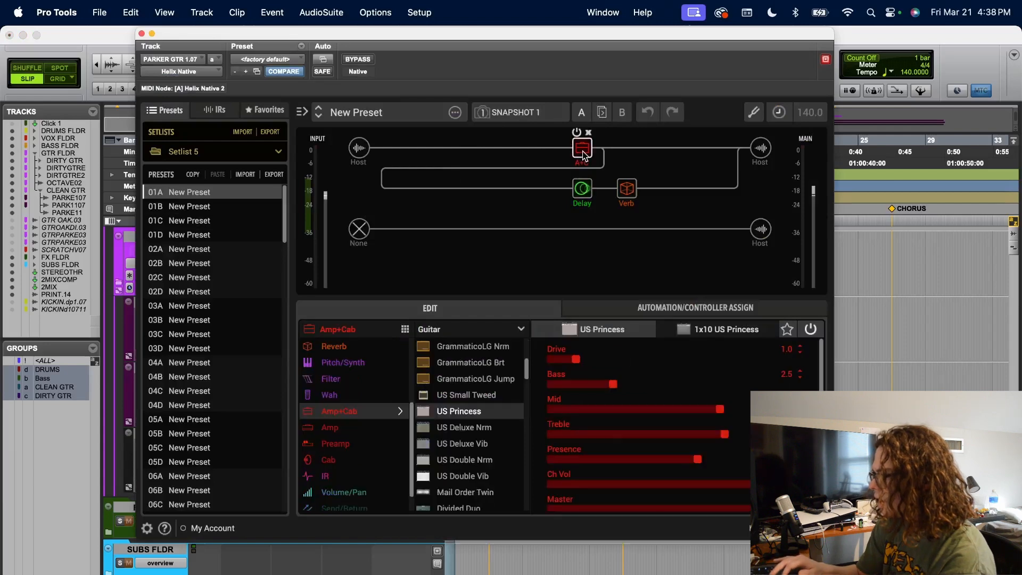
{"action": "left_click", "coordinate": [142, 34]}
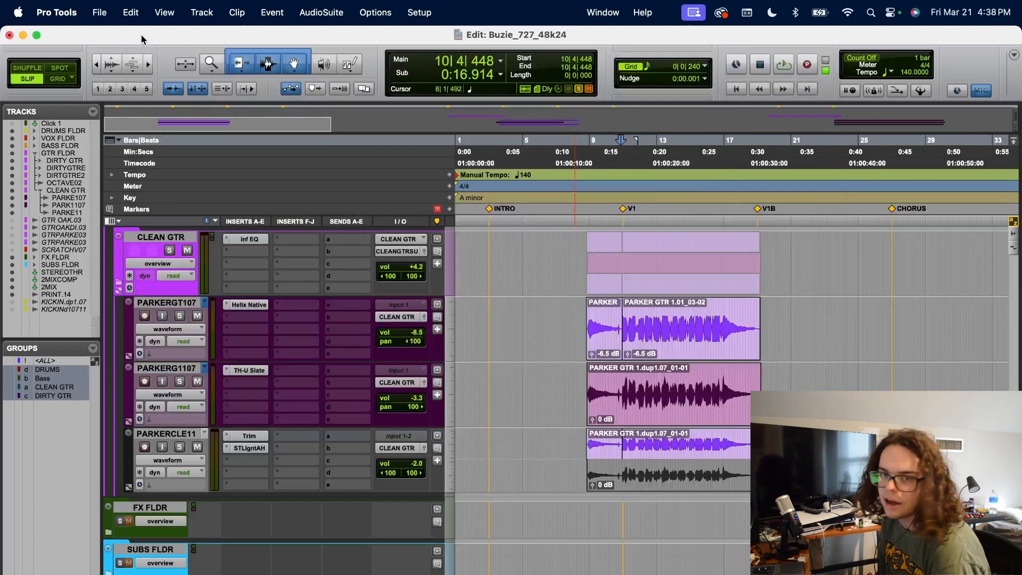
{"action": "left_click", "coordinate": [248, 370]}
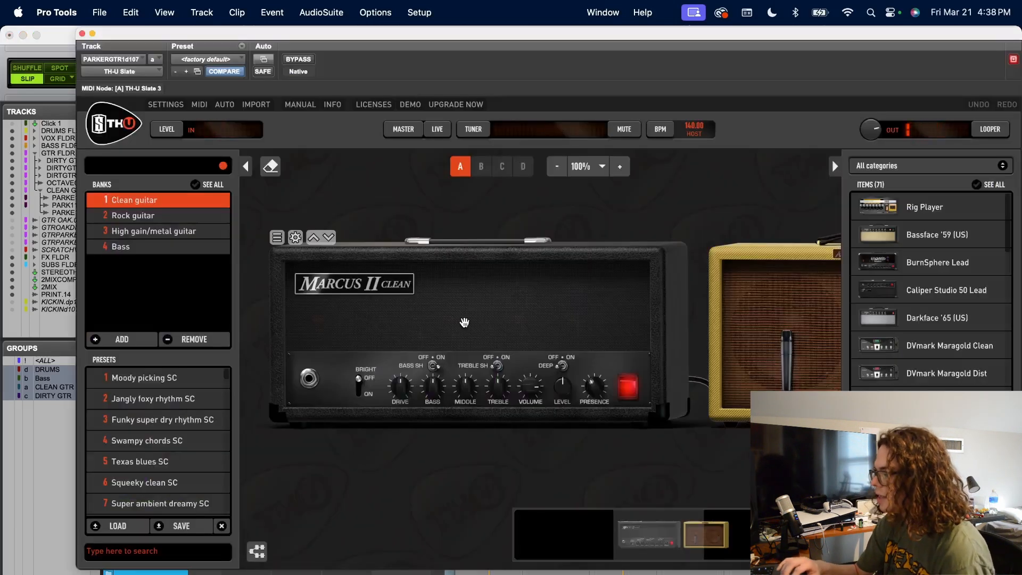
{"action": "scroll", "coordinate": [569, 289], "scroll_direction": "right", "scroll_amount": 10}
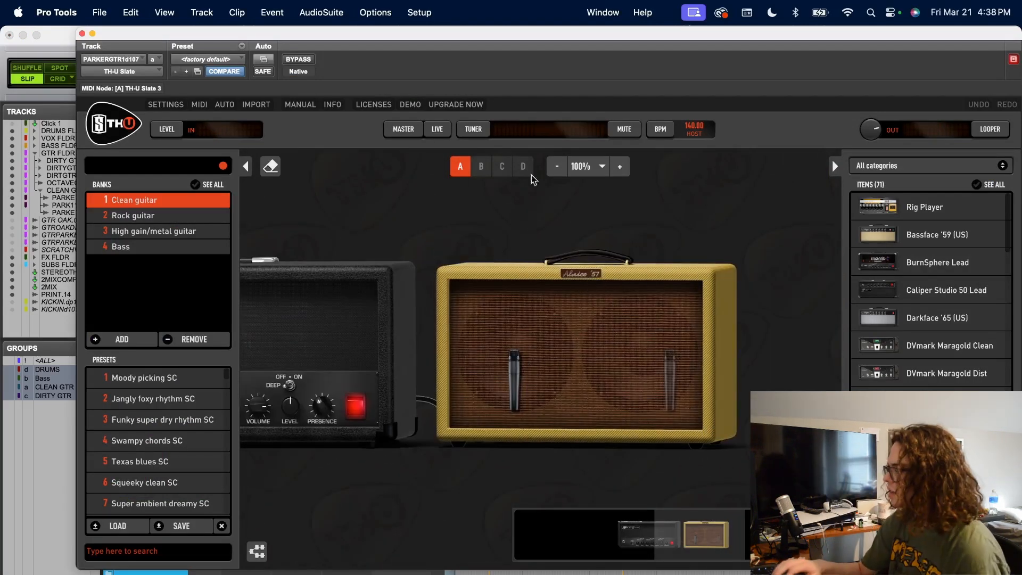
{"action": "left_click", "coordinate": [83, 34]}
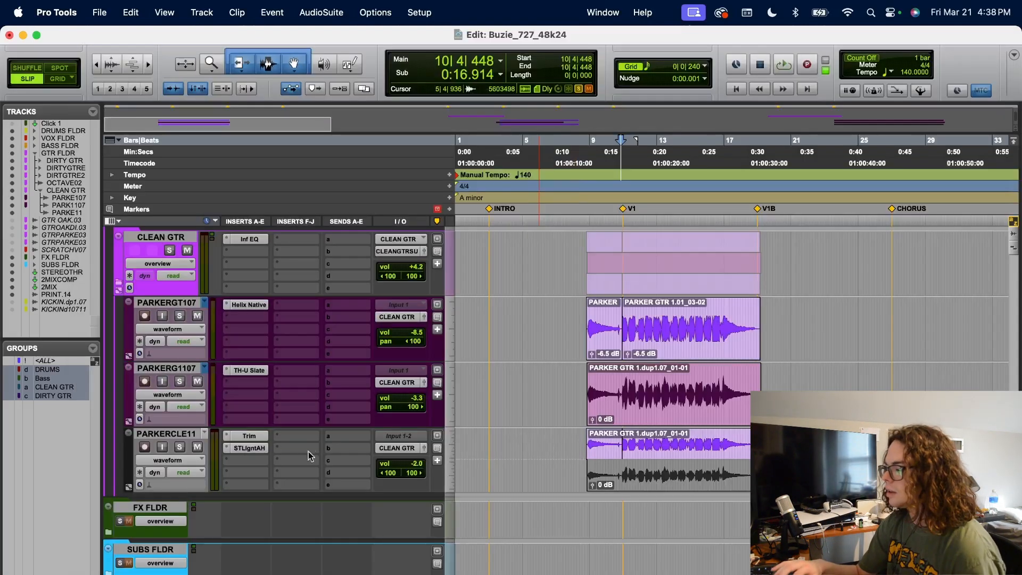
Open AmpHub on PARKERCLE11, examine its effects and amplifier settings, and close it.
{"action": "left_click", "coordinate": [261, 447]}
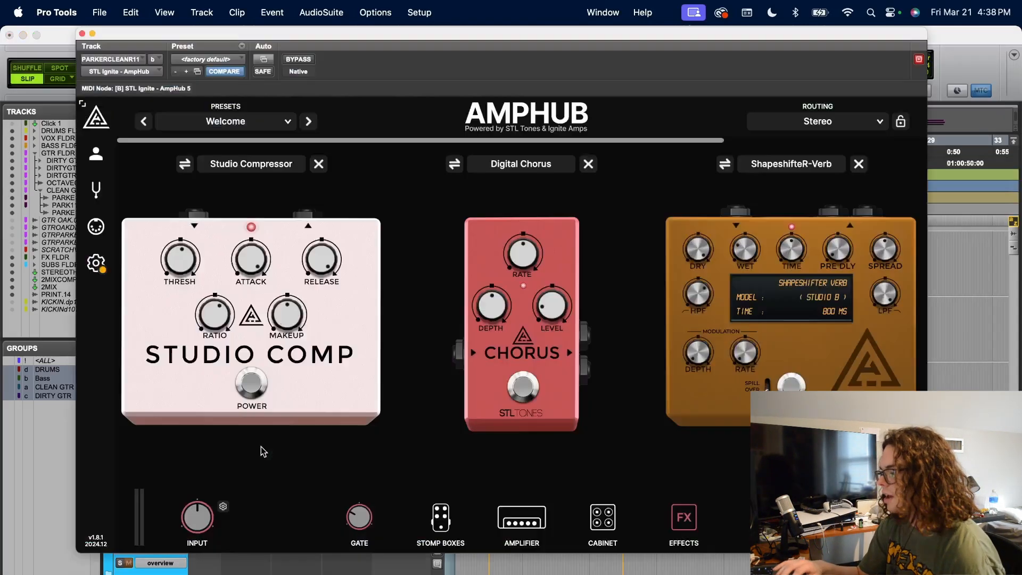
{"action": "left_click", "coordinate": [523, 525]}
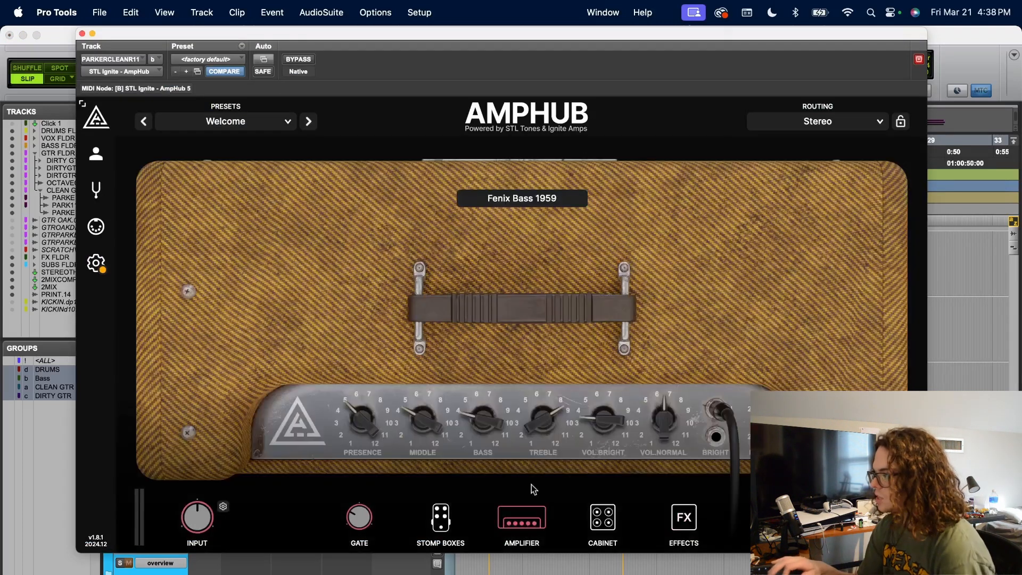
{"action": "left_click", "coordinate": [82, 34]}
Solo CLEAN GTR and its three guitar tracks, and play them from the V1 marker.
{"action": "left_click", "coordinate": [170, 250]}
{"action": "left_click", "coordinate": [181, 450]}
{"action": "key", "text": "space"}
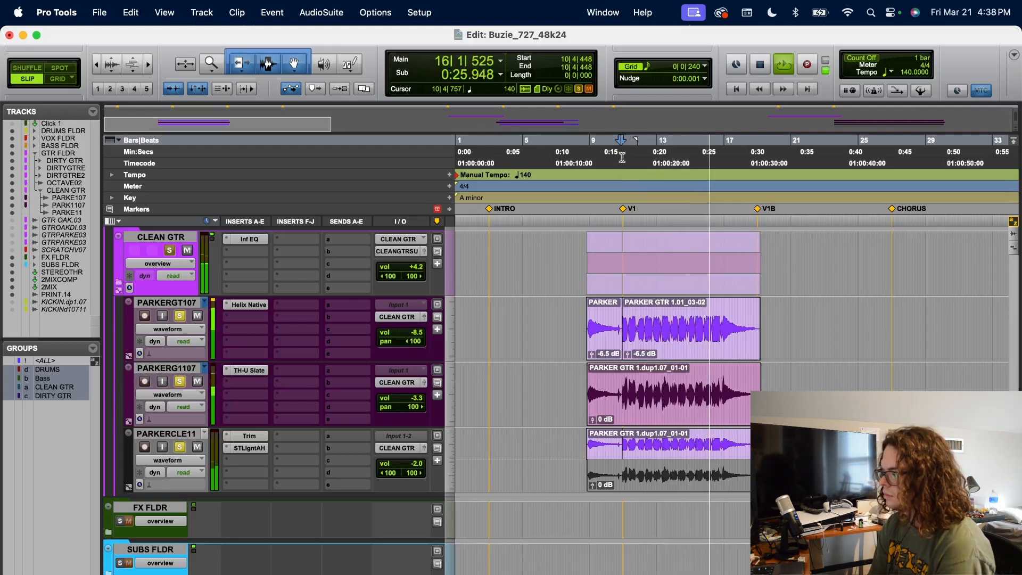
Stop the clean guitar playback and clear the guitar solos.
{"action": "scroll", "coordinate": [538, 301], "scroll_direction": "up", "scroll_amount": 5}
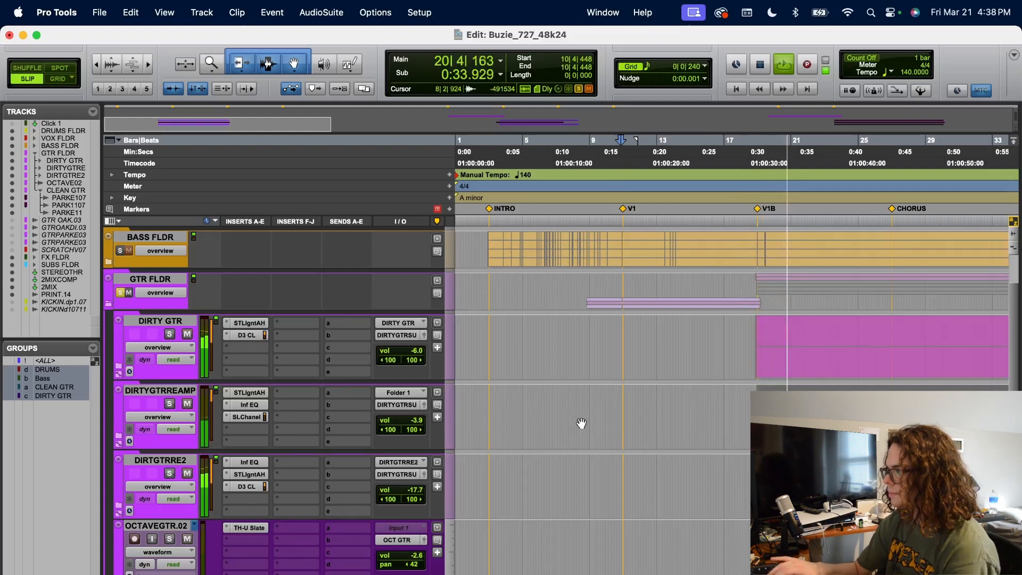
{"action": "key", "text": "space"}
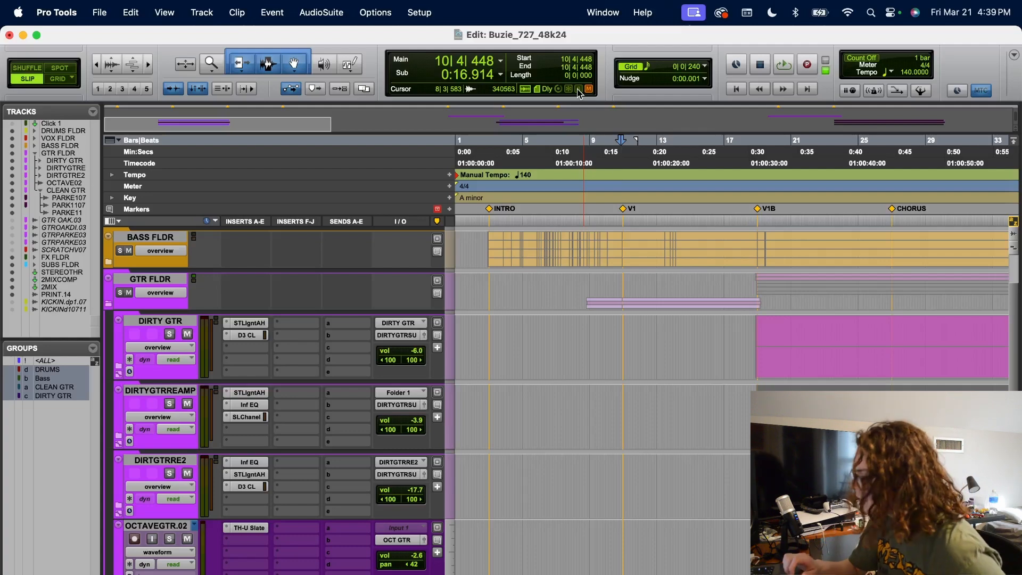
Expand SUBS FLDR to show the submix tracks, including CLEAN GTR SUB and DIRTY GTR SUB.
{"action": "scroll", "coordinate": [581, 426], "scroll_direction": "down", "scroll_amount": 5}
{"action": "key", "text": "r"}
{"action": "key", "text": "r"}
{"action": "key", "text": "r"}
{"action": "scroll", "coordinate": [581, 425], "scroll_direction": "right", "scroll_amount": 10}
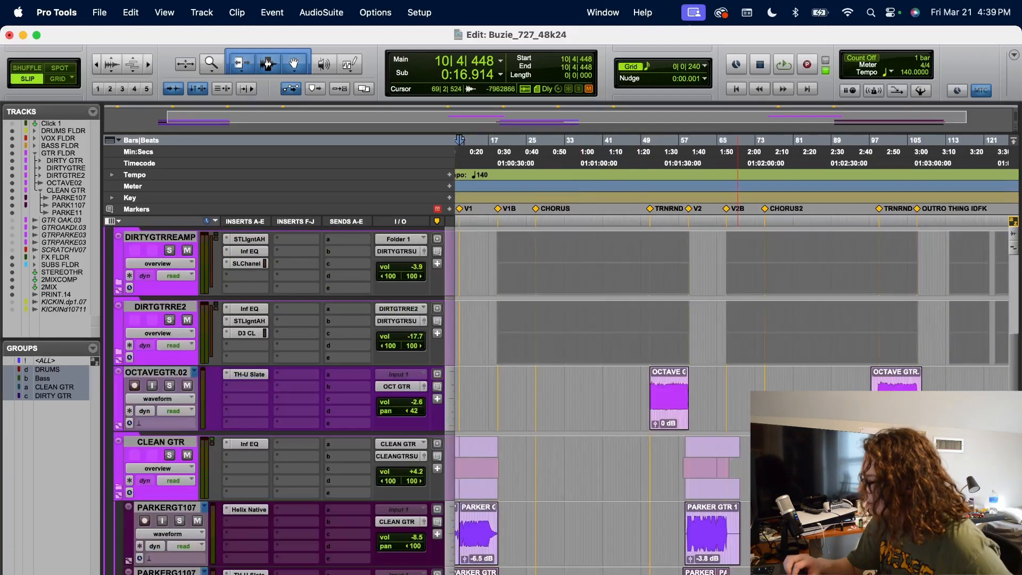
{"action": "scroll", "coordinate": [807, 426], "scroll_direction": "down", "scroll_amount": 6}
{"action": "scroll", "coordinate": [808, 426], "scroll_direction": "left", "scroll_amount": 5}
{"action": "scroll", "coordinate": [651, 381], "scroll_direction": "up", "scroll_amount": 3}
{"action": "scroll", "coordinate": [651, 381], "scroll_direction": "down", "scroll_amount": 3}
{"action": "scroll", "coordinate": [651, 381], "scroll_direction": "up", "scroll_amount": 3}
{"action": "scroll", "coordinate": [651, 381], "scroll_direction": "left", "scroll_amount": 2}
{"action": "scroll", "coordinate": [651, 381], "scroll_direction": "down", "scroll_amount": 8}
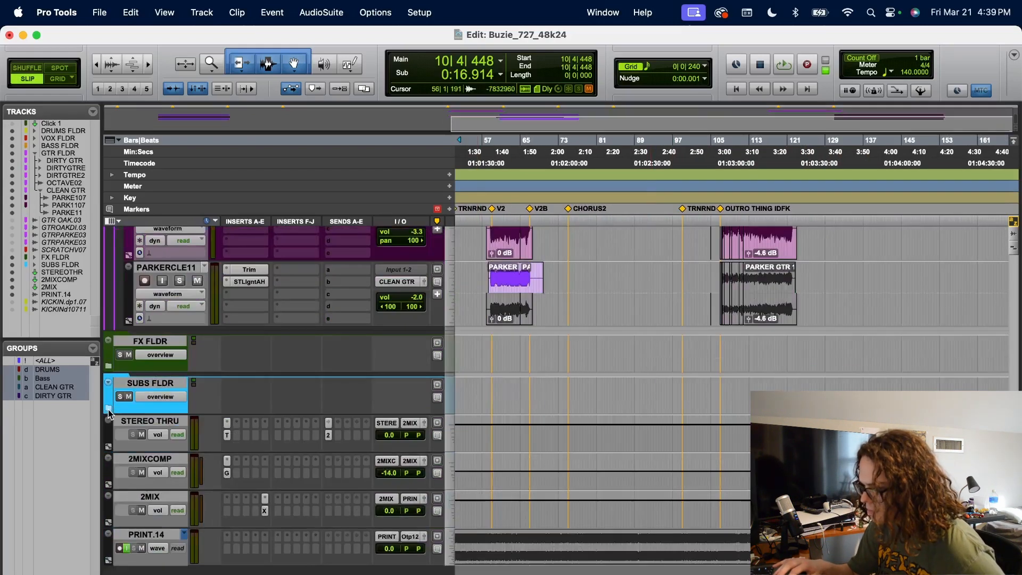
{"action": "left_click", "coordinate": [107, 408]}
{"action": "scroll", "coordinate": [258, 445], "scroll_direction": "down", "scroll_amount": 5}
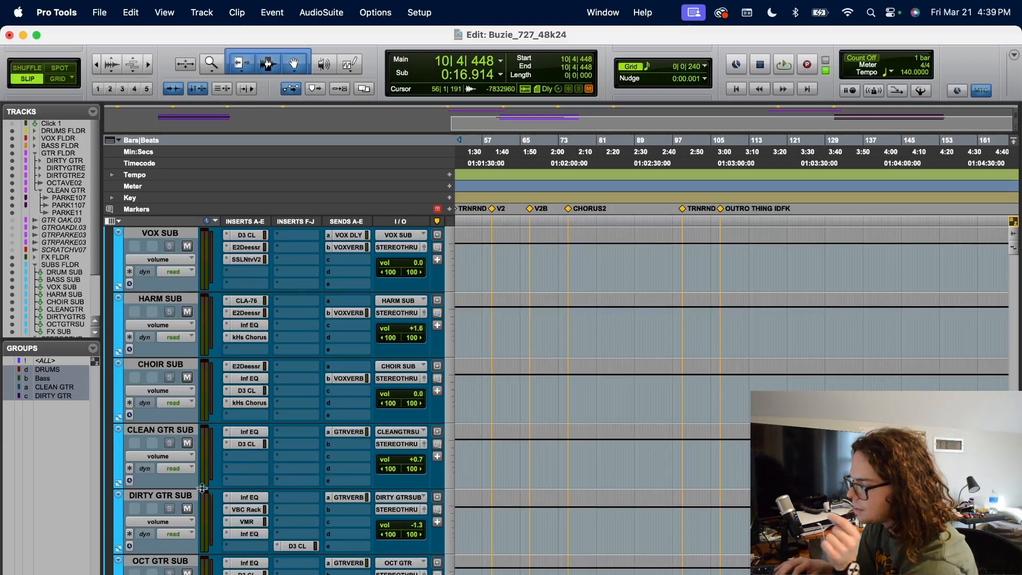
Examine the three Infinity EQ bands and the Dyn3 Compressor/Limiter settings on CLEAN GTR SUB, closing both plug-ins.
{"action": "left_click", "coordinate": [255, 435]}
{"action": "left_click", "coordinate": [302, 345]}
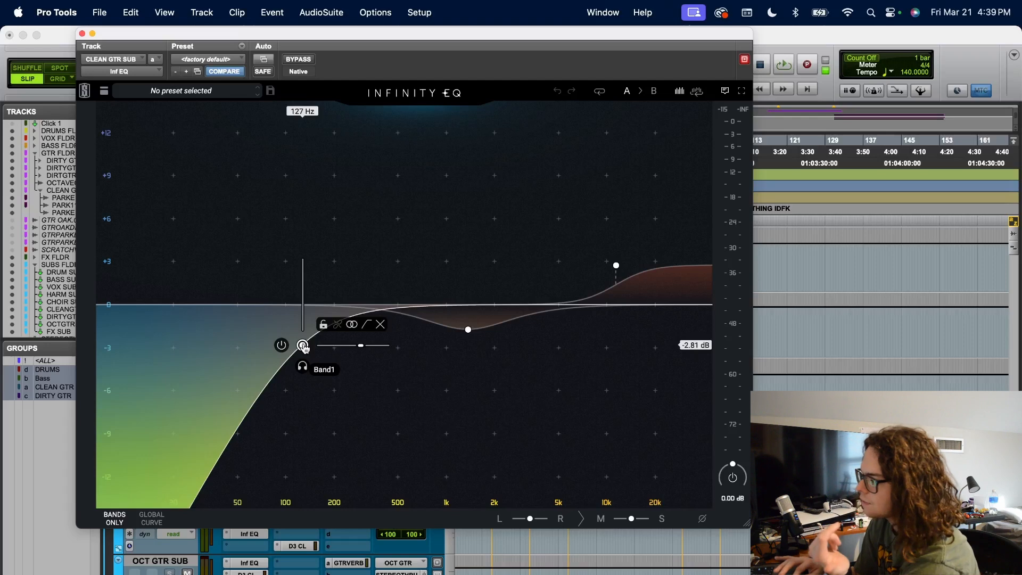
{"action": "left_click", "coordinate": [470, 329]}
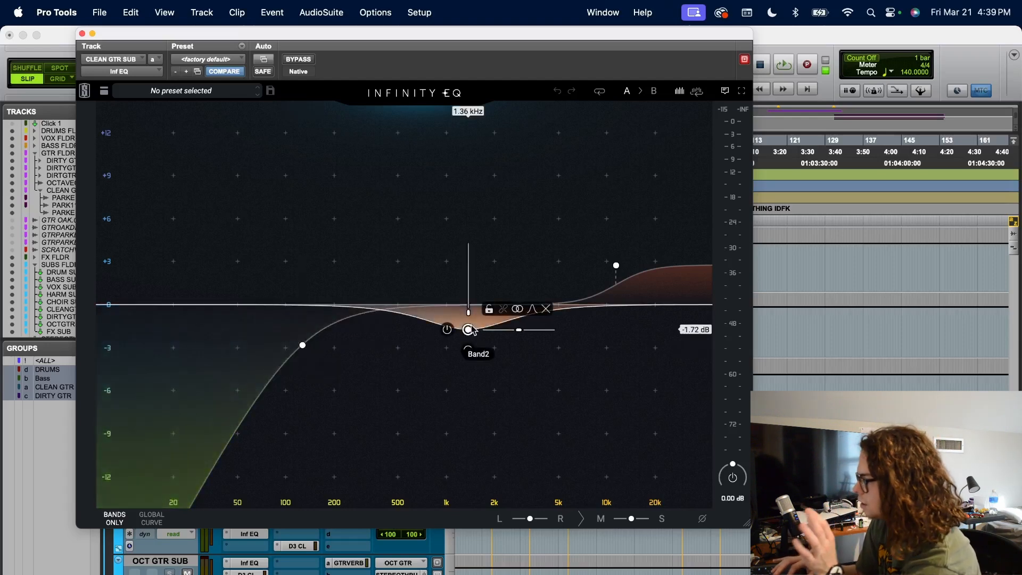
{"action": "left_click", "coordinate": [616, 265]}
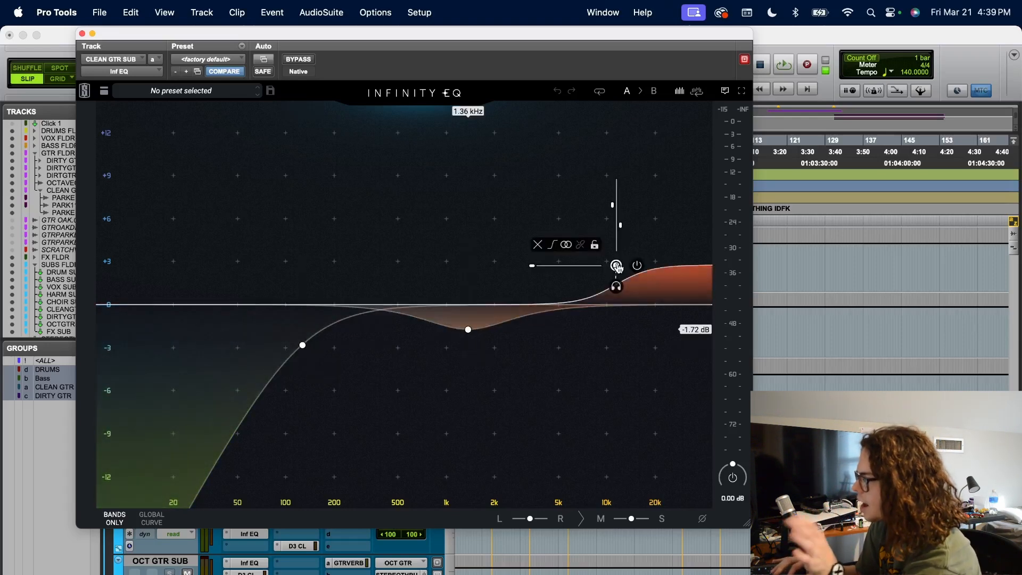
{"action": "left_click", "coordinate": [82, 33]}
{"action": "left_click", "coordinate": [244, 444]}
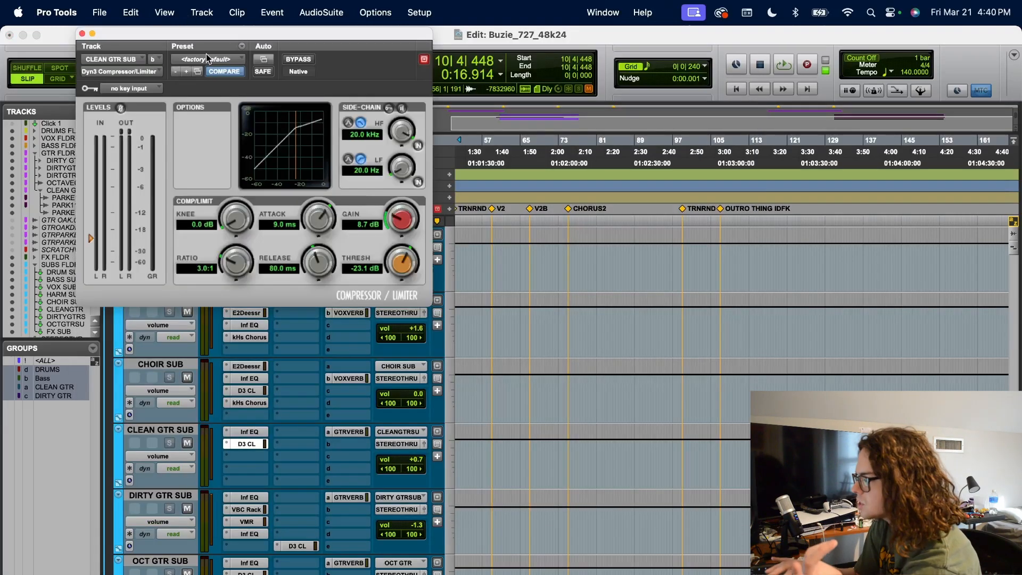
{"action": "left_click", "coordinate": [82, 33]}
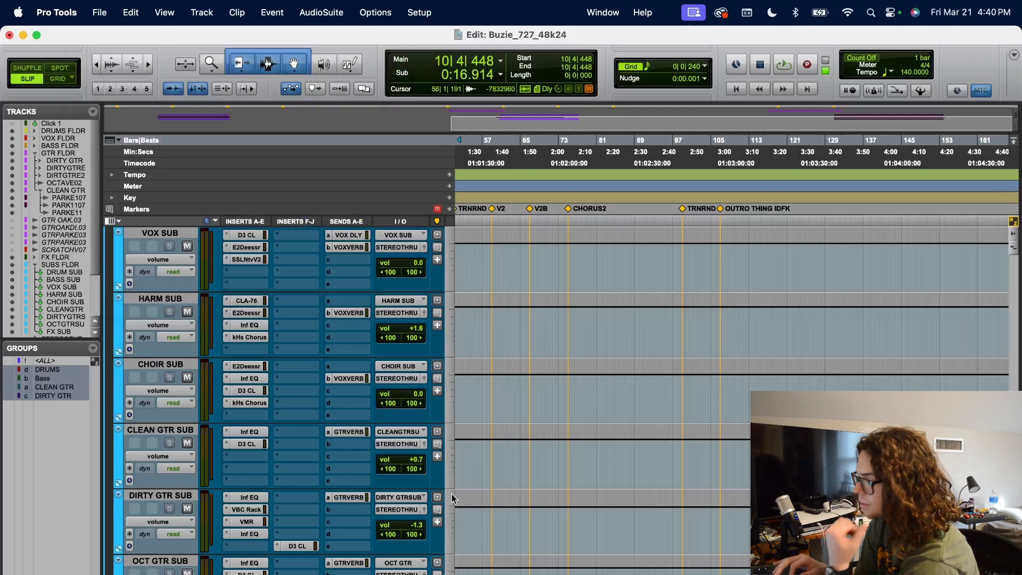
Open and examine both Infinity EQs, the VBC Rack and the Virtual Mix Rack on DIRTY GTR SUB.
{"action": "left_click", "coordinate": [248, 497]}
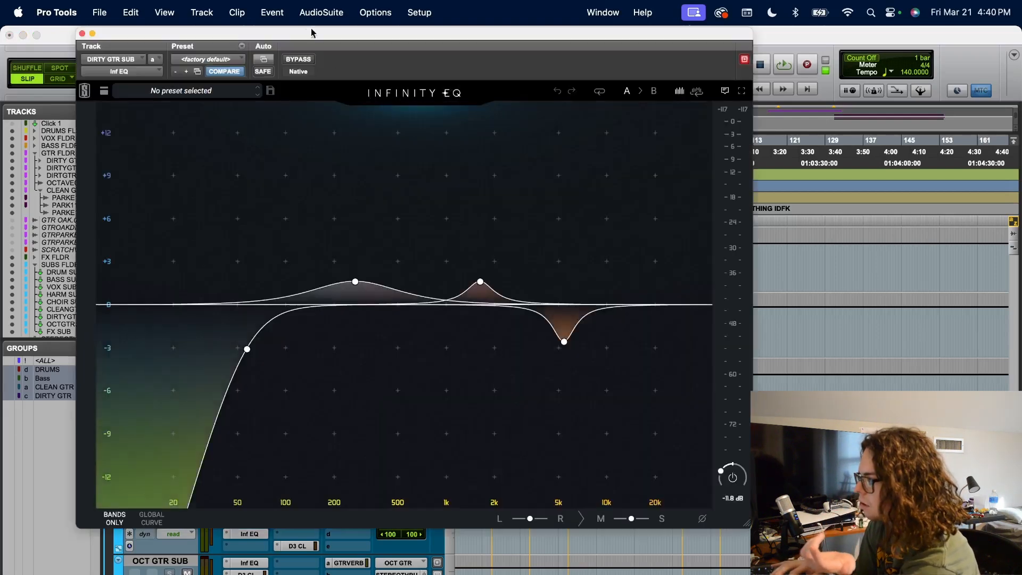
{"action": "left_click_drag", "start_coordinate": [303, 35], "coordinate": [561, 34]}
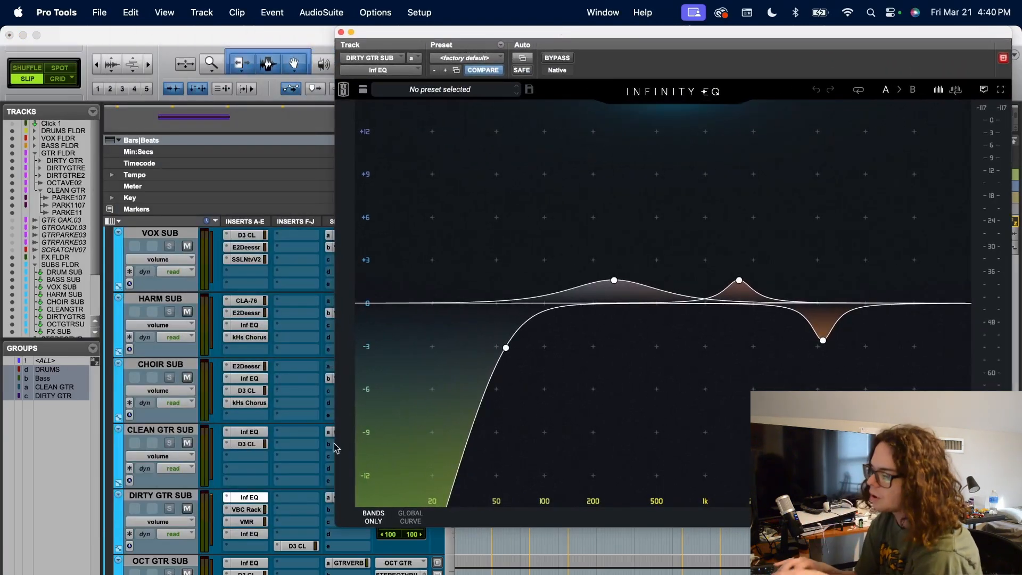
{"action": "left_click", "coordinate": [253, 513]}
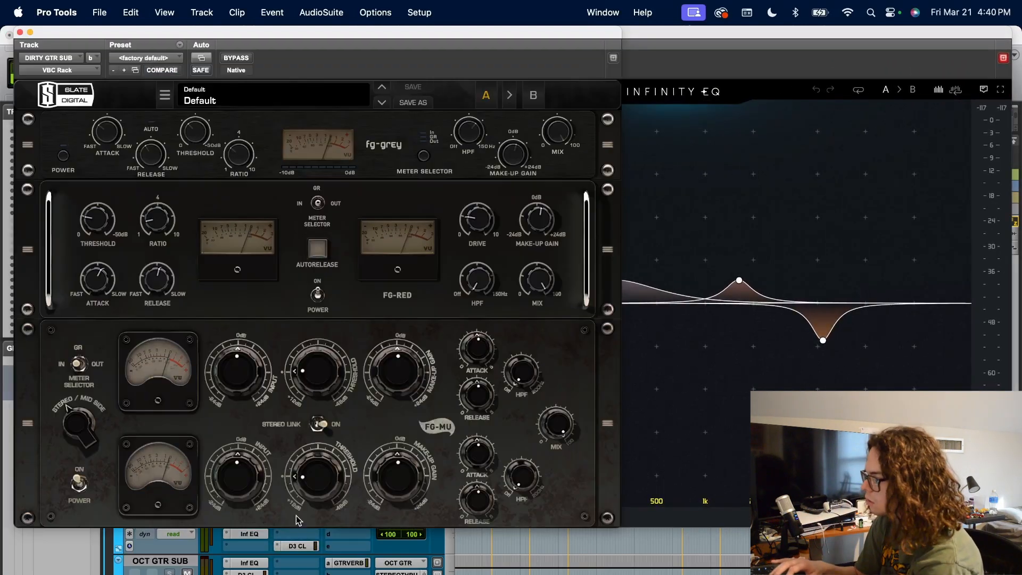
{"action": "left_click_drag", "start_coordinate": [277, 33], "coordinate": [638, 29]}
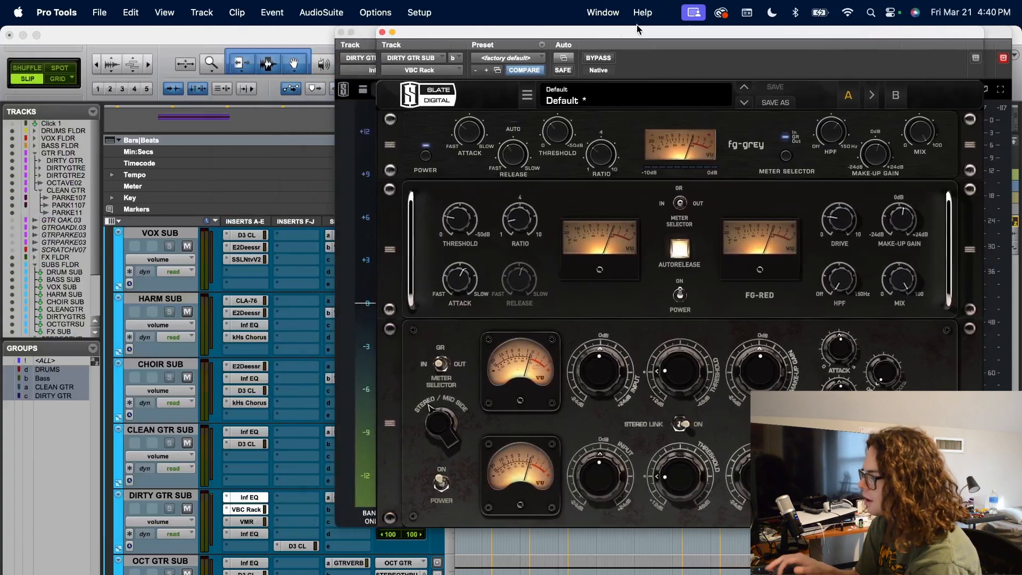
{"action": "left_click", "coordinate": [248, 522]}
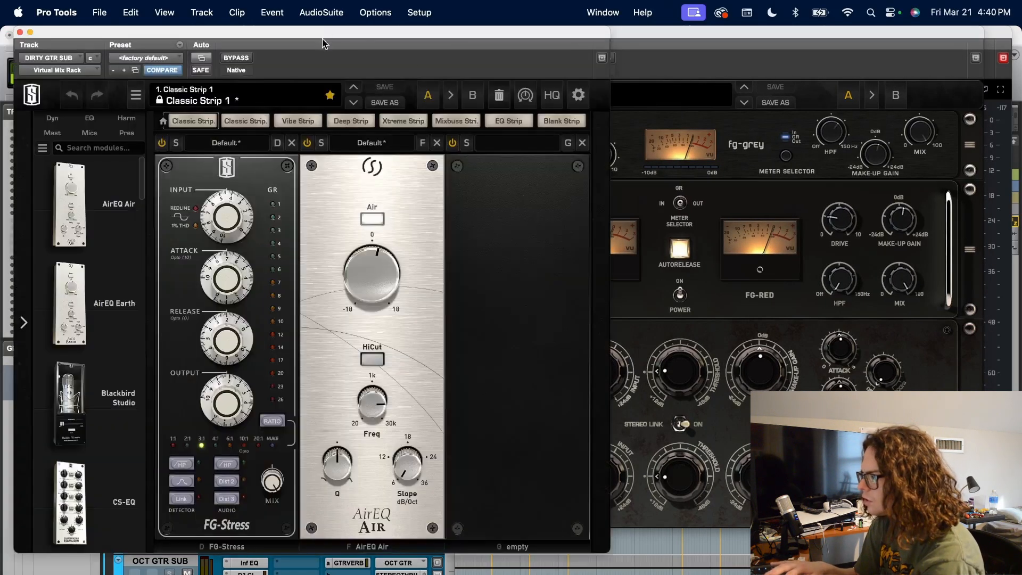
{"action": "left_click_drag", "start_coordinate": [322, 37], "coordinate": [687, 40]}
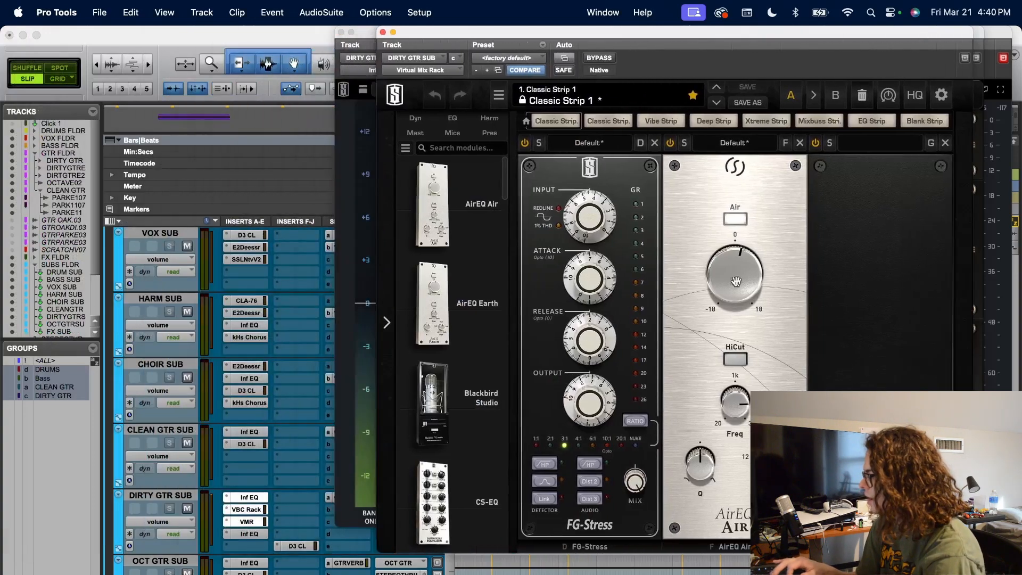
{"action": "left_click", "coordinate": [248, 534]}
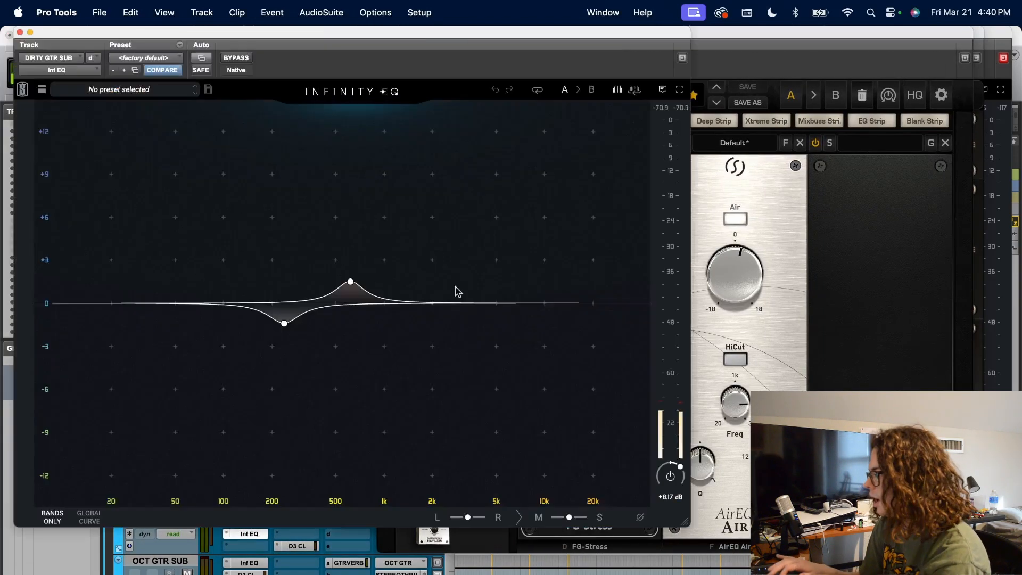
{"action": "left_click_drag", "start_coordinate": [243, 33], "coordinate": [587, 35]}
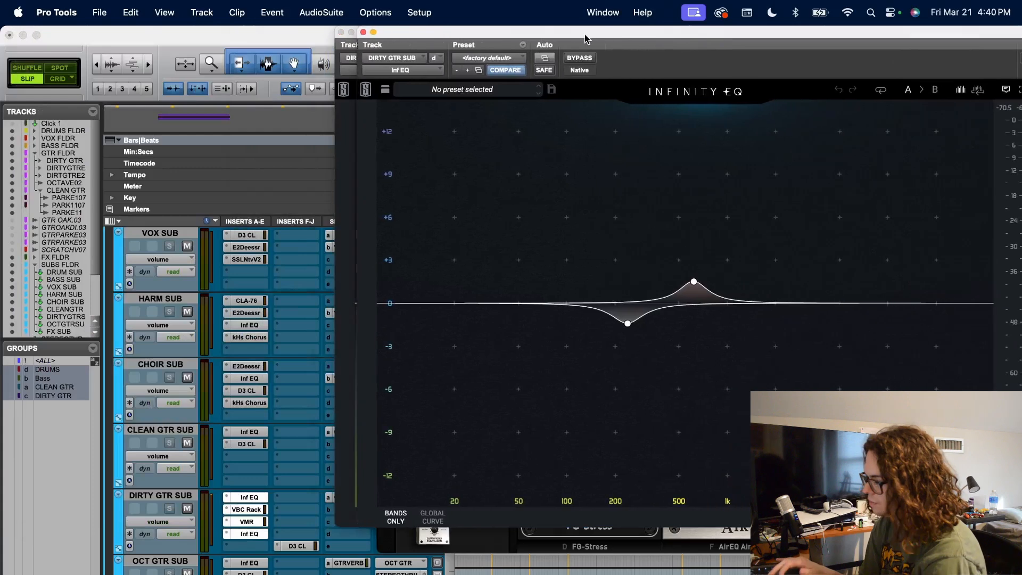
Examine the Dyn3 Compressor/Limiter on DIRTY GTR SUB and close all of that submix's plug-in windows.
{"action": "left_click", "coordinate": [302, 547]}
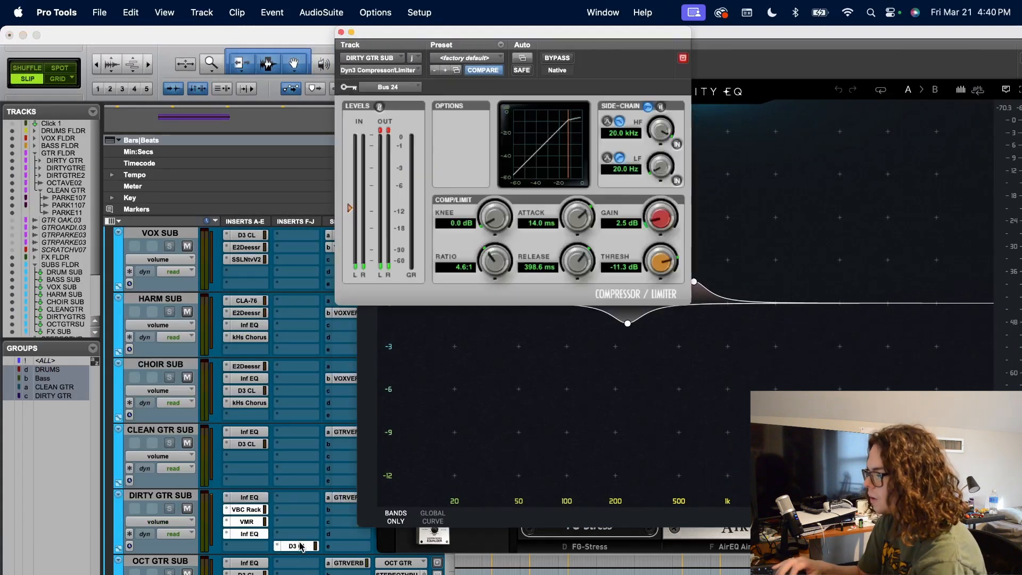
{"action": "left_click", "coordinate": [341, 32]}
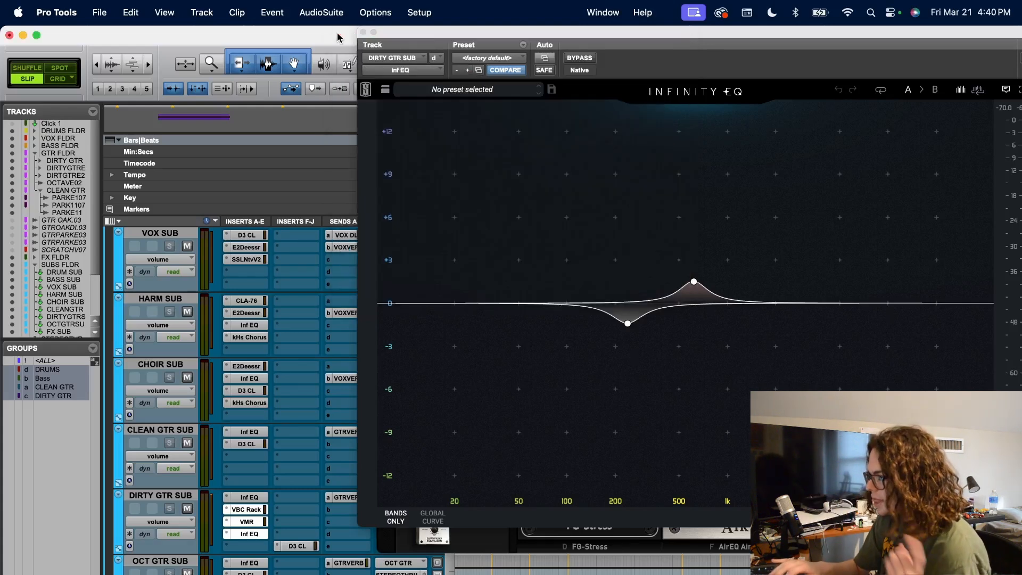
{"action": "left_click", "coordinate": [364, 33]}
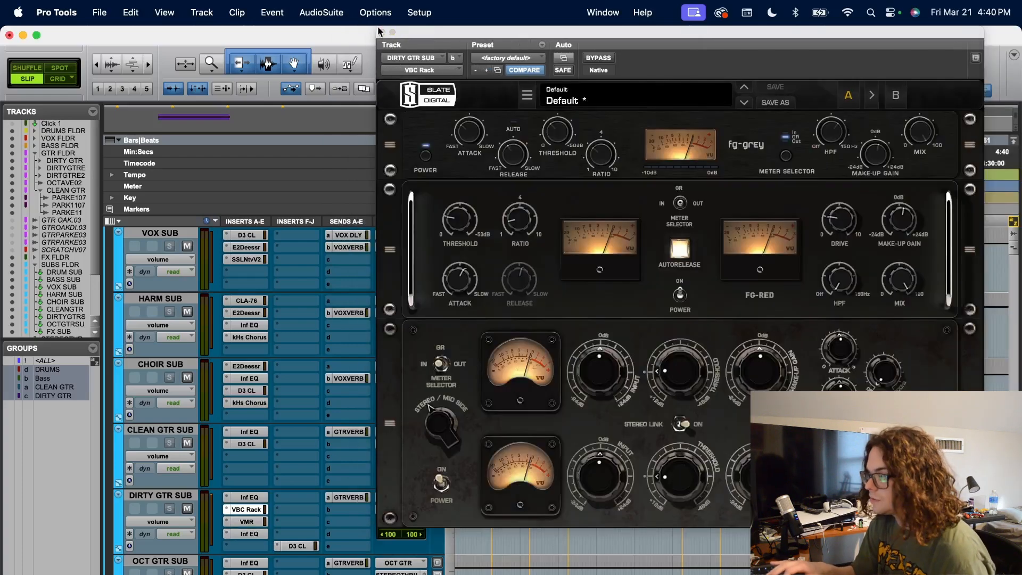
{"action": "left_click", "coordinate": [382, 33]}
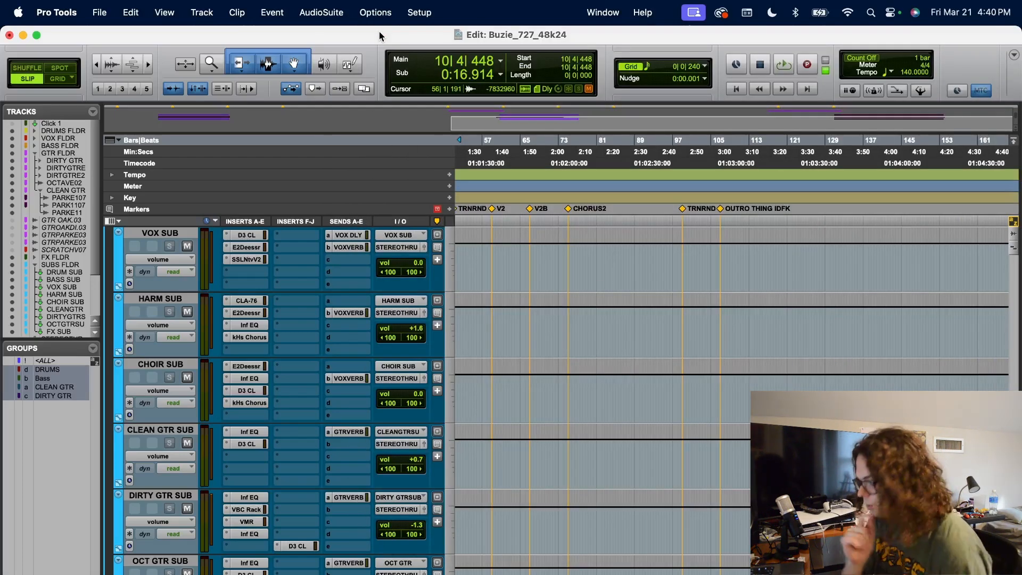
Solo OCTAVEGTR.02 and play it from the TRNRND marker before V2.
{"action": "scroll", "coordinate": [569, 457], "scroll_direction": "left", "scroll_amount": 5}
{"action": "scroll", "coordinate": [569, 457], "scroll_direction": "up", "scroll_amount": 10}
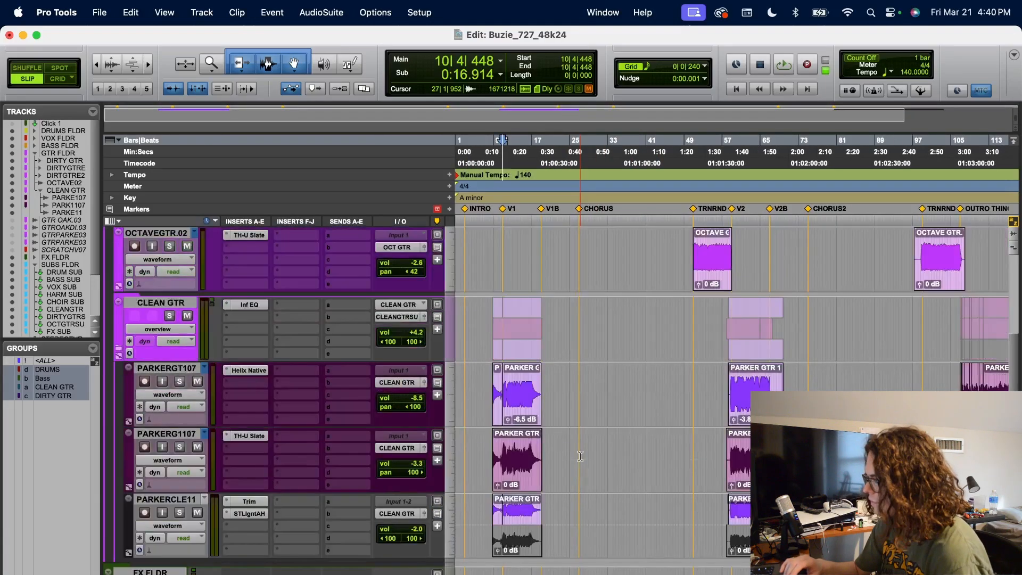
{"action": "scroll", "coordinate": [580, 456], "scroll_direction": "up", "scroll_amount": 2}
{"action": "left_click", "coordinate": [694, 190]}
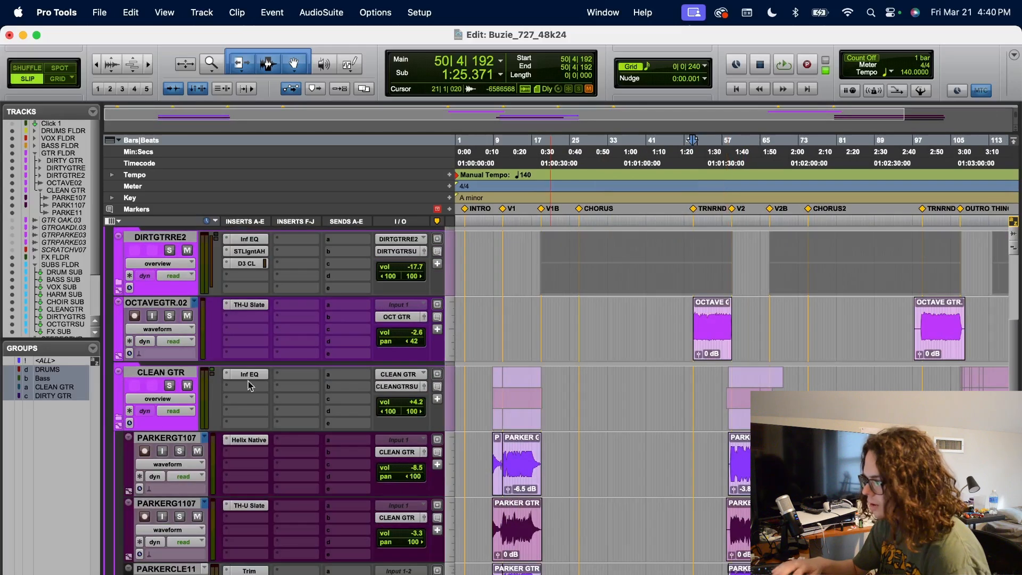
{"action": "left_click", "coordinate": [170, 316]}
{"action": "key", "text": "space"}
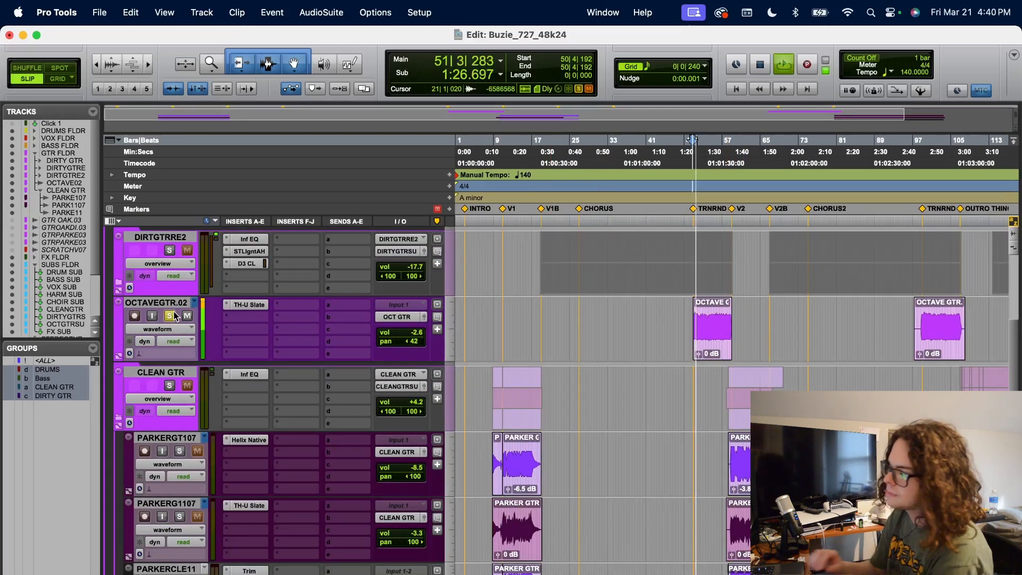
Examine the compressor, amp and cabinet in TH-U Slate on OCTAVEGTR.02, close it, and end the track's soloed playback.
{"action": "left_click", "coordinate": [248, 305]}
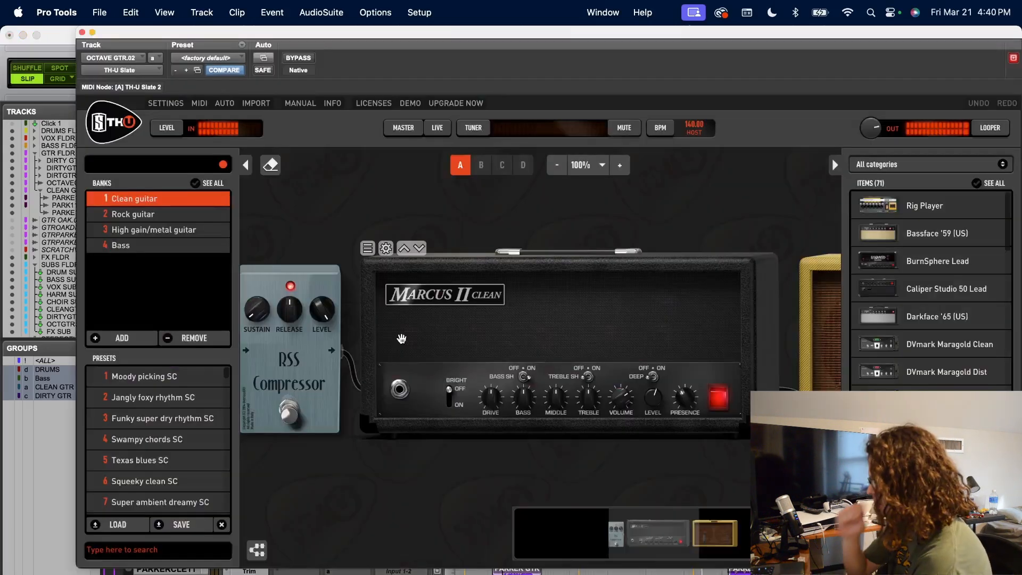
{"action": "scroll", "coordinate": [639, 253], "scroll_direction": "right", "scroll_amount": 6}
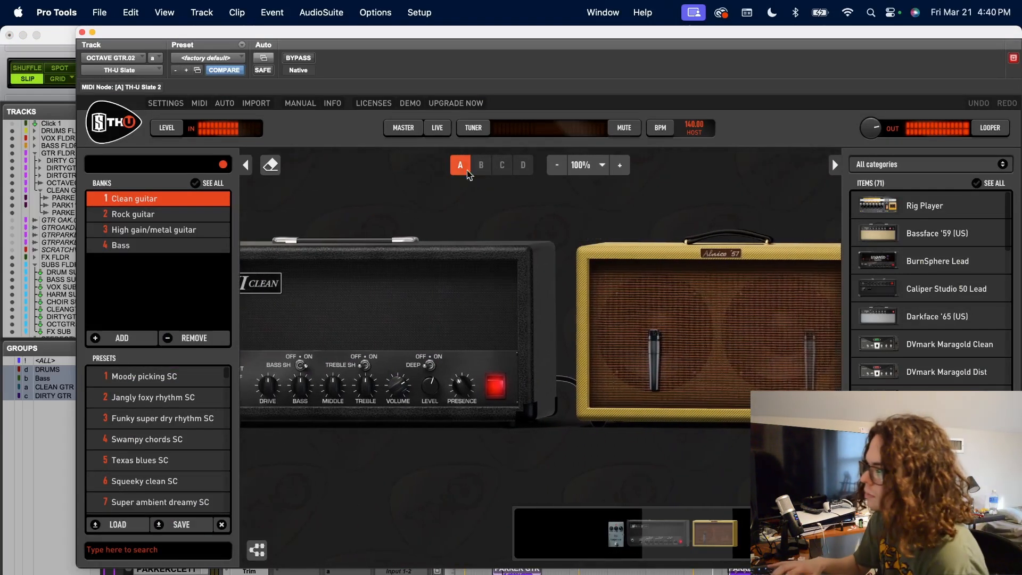
{"action": "left_click", "coordinate": [82, 33]}
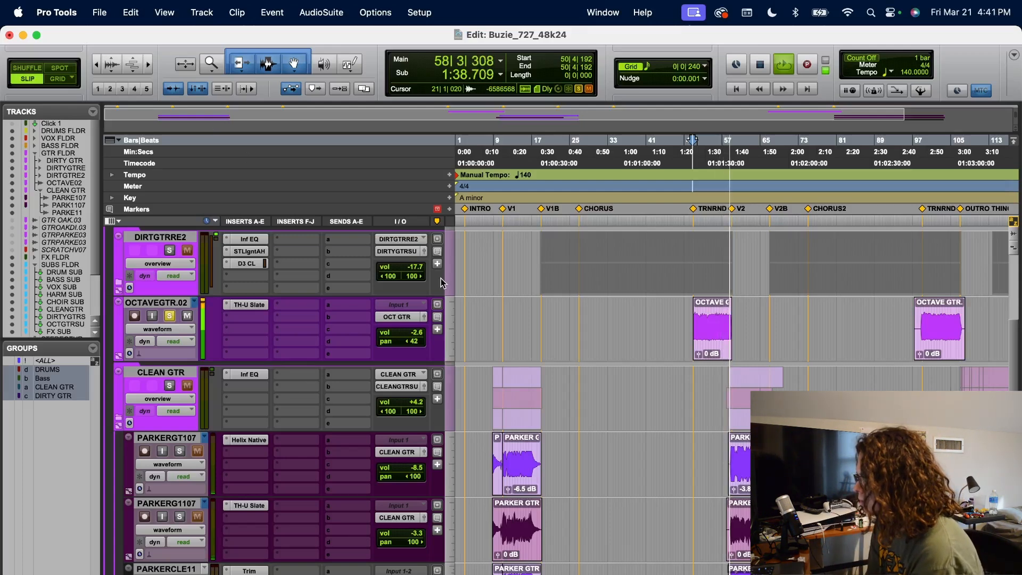
{"action": "left_click", "coordinate": [169, 316]}
{"action": "key", "text": "space"}
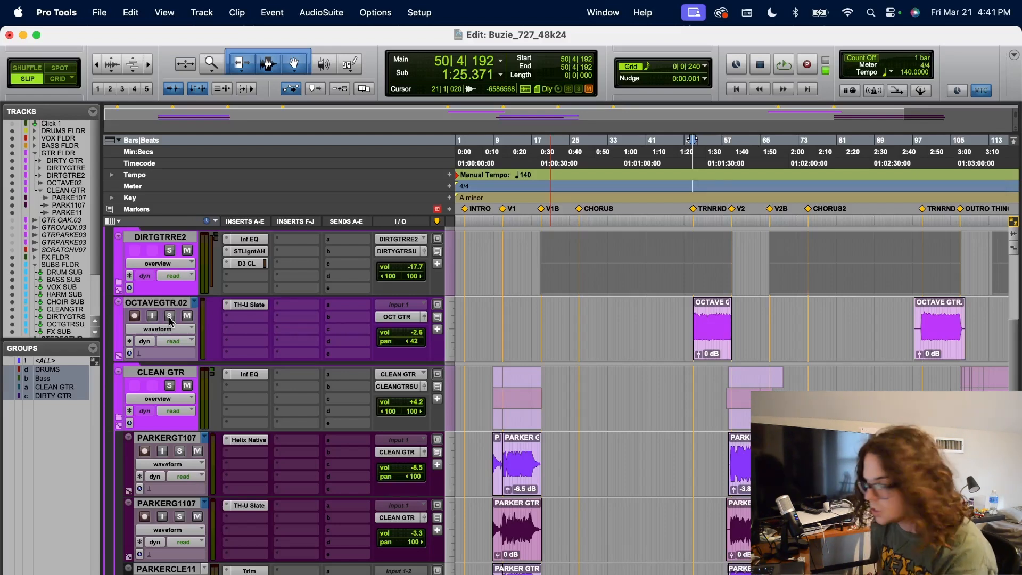
Collapse the CLEAN GTR and GTR FLDR folders and expand VOX FLDR to show the vocal tracks.
{"action": "left_click", "coordinate": [118, 418]}
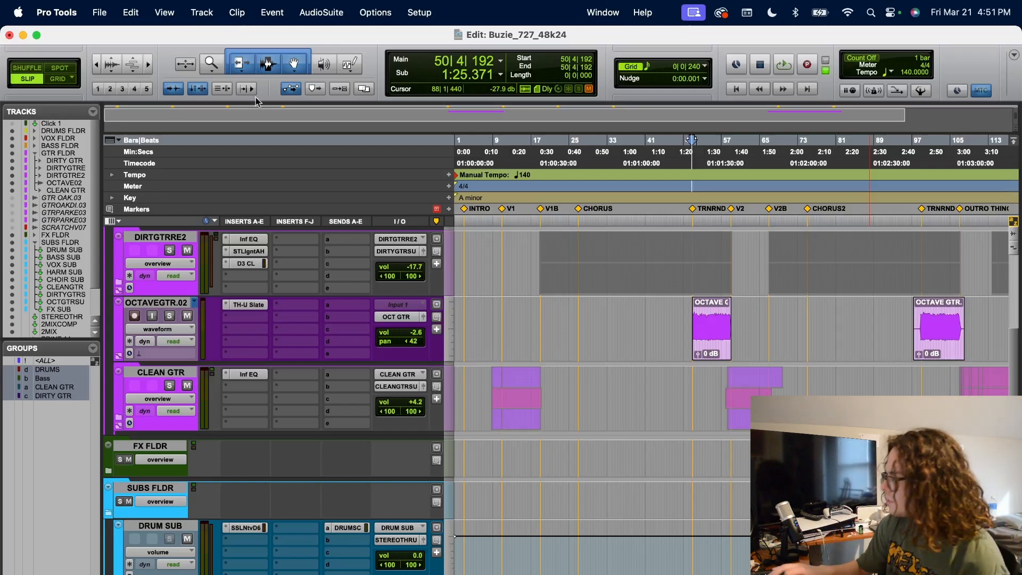
{"action": "scroll", "coordinate": [546, 253], "scroll_direction": "up", "scroll_amount": 6}
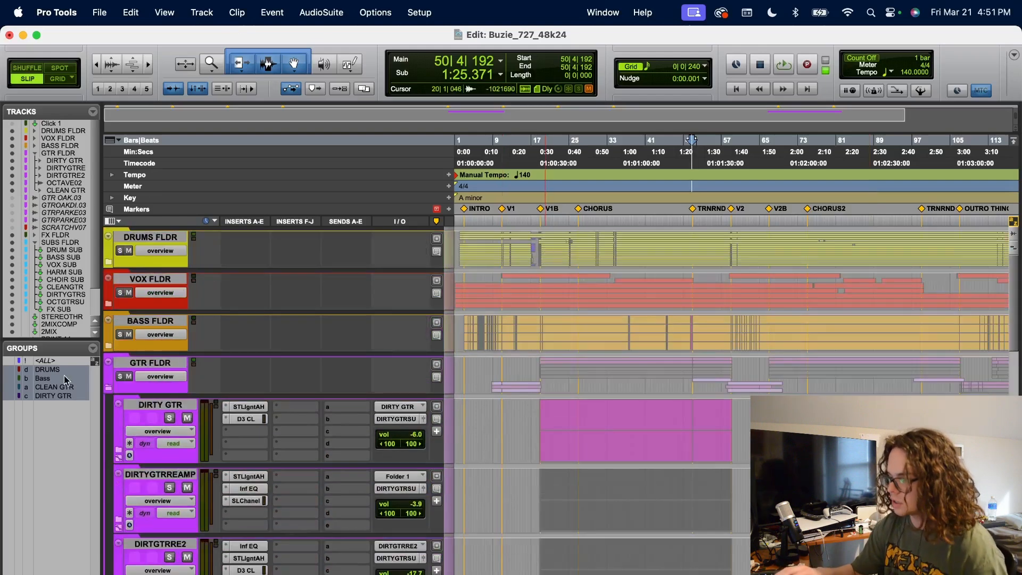
{"action": "left_click", "coordinate": [108, 388]}
{"action": "left_click", "coordinate": [109, 471]}
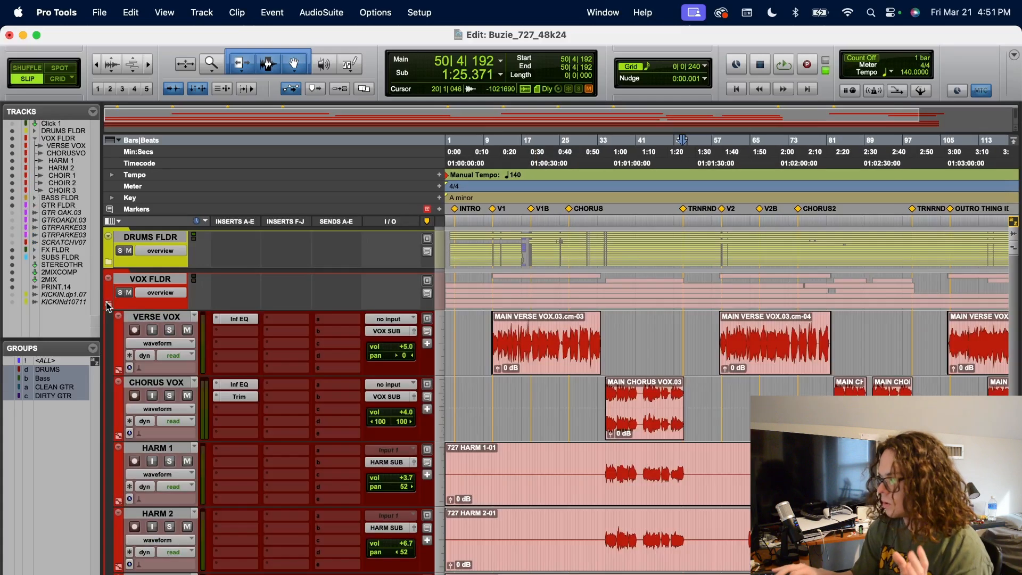
{"action": "left_click", "coordinate": [108, 303]}
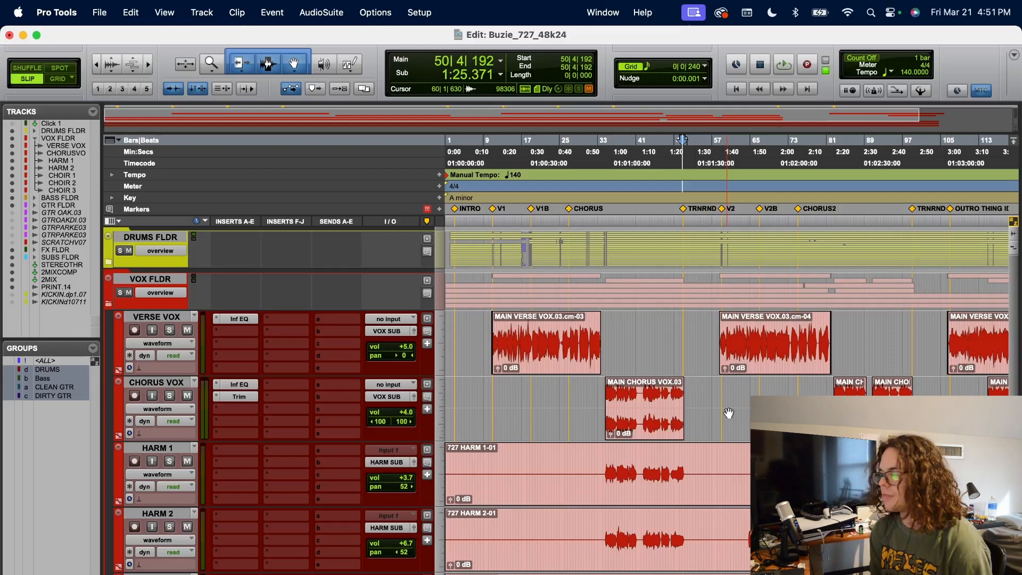
Solo the VERSE VOX track.
{"action": "left_click", "coordinate": [170, 330]}
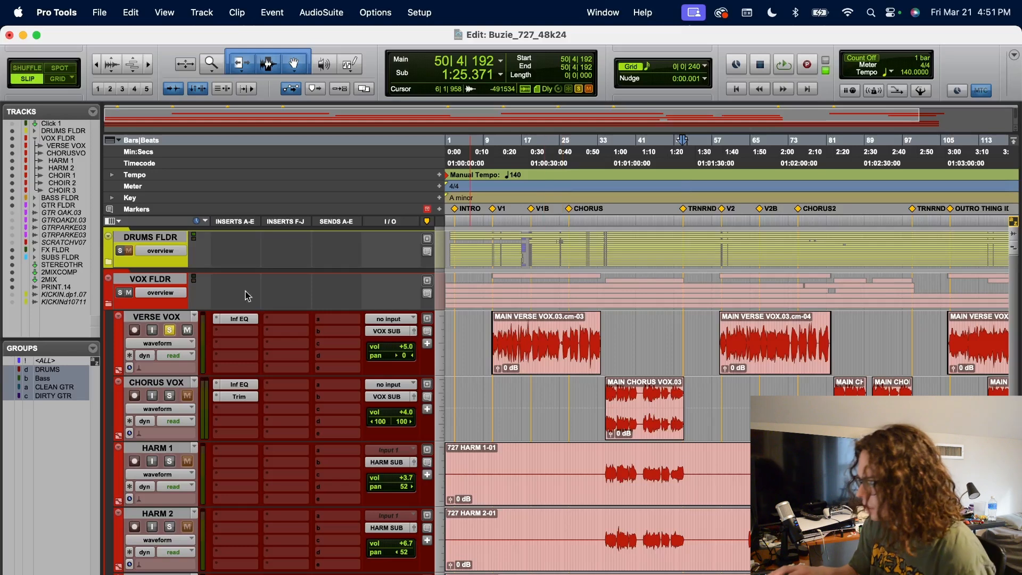
Insert the mono SSL Native Vocalstrip 2 on VERSE VOX and look over its processing sections.
{"action": "left_click", "coordinate": [293, 328]}
{"action": "mouse_move", "coordinate": [296, 332]}
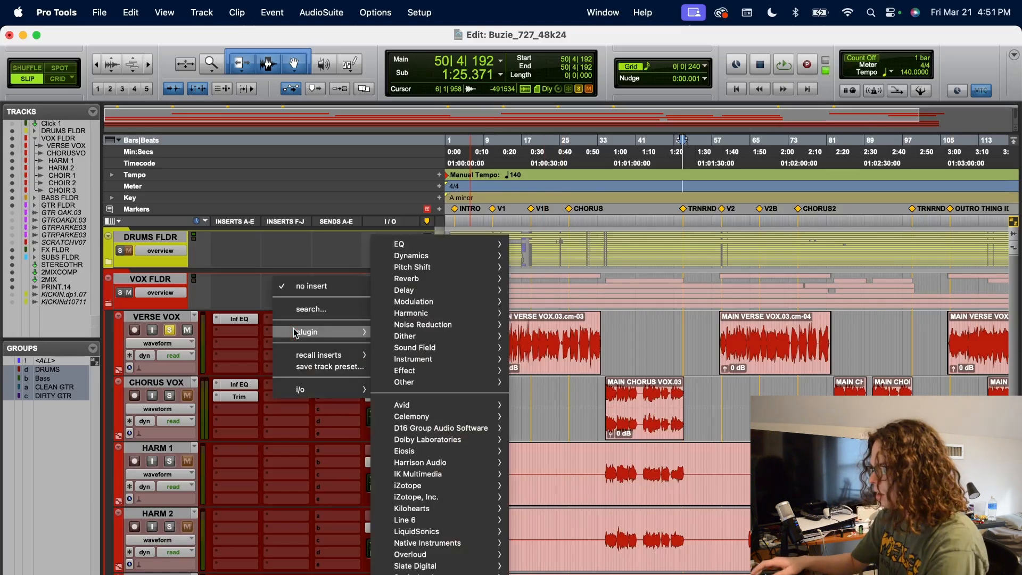
{"action": "type", "text": "ssl"}
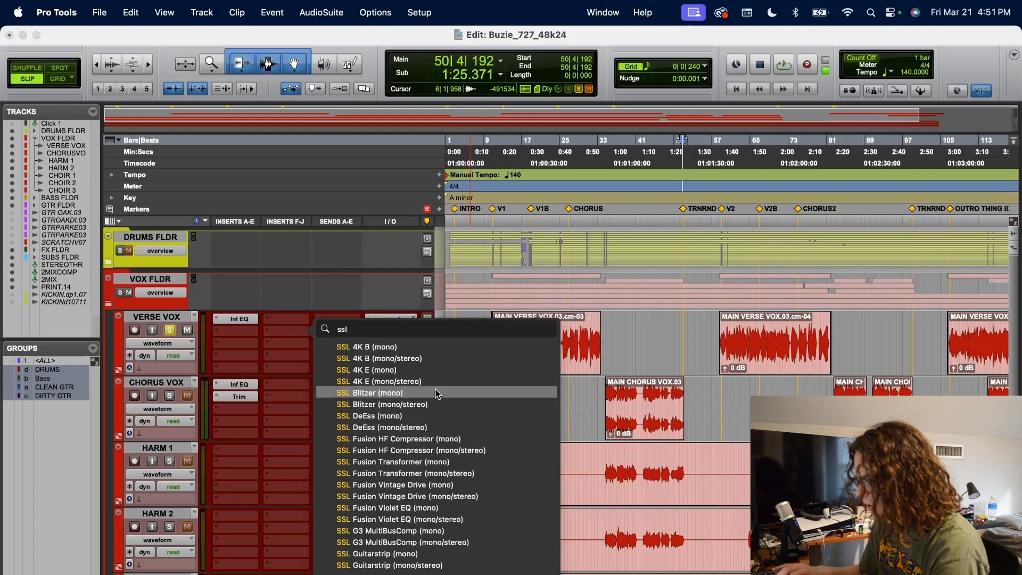
{"action": "key", "text": "BackSpace"}
{"action": "key", "text": "BackSpace"}
{"action": "key", "text": "BackSpace"}
{"action": "type", "text": "vocal"}
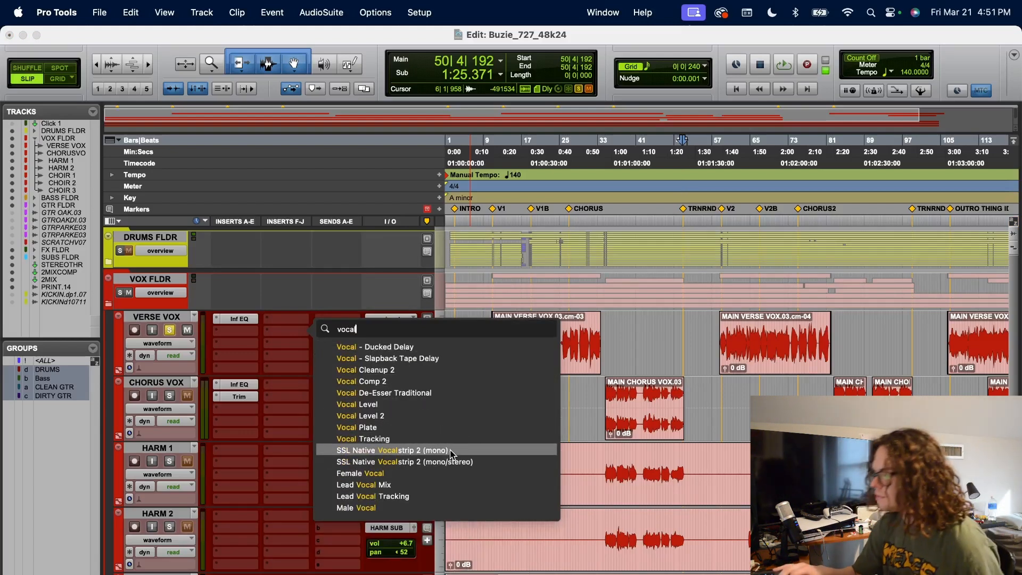
{"action": "left_click", "coordinate": [451, 454]}
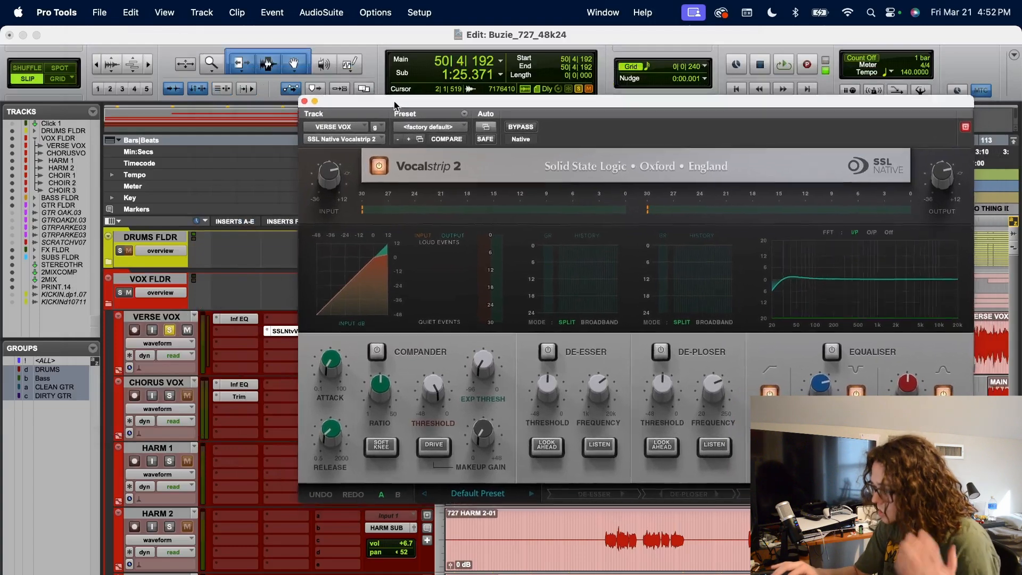
{"action": "left_click_drag", "start_coordinate": [395, 105], "coordinate": [336, 86]}
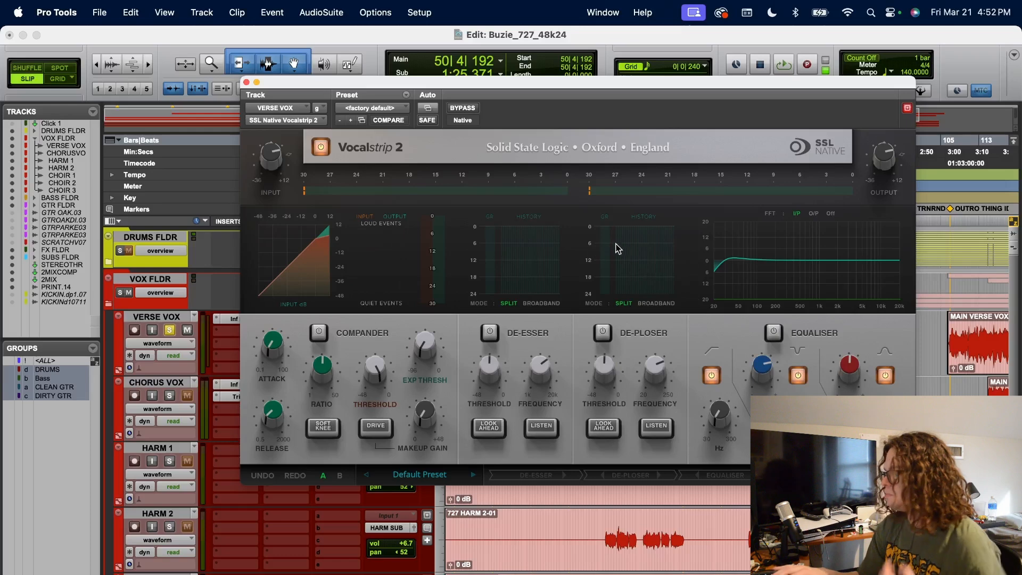
Close Vocalstrip 2 and remove it from the VERSE VOX inserts.
{"action": "left_click", "coordinate": [246, 82]}
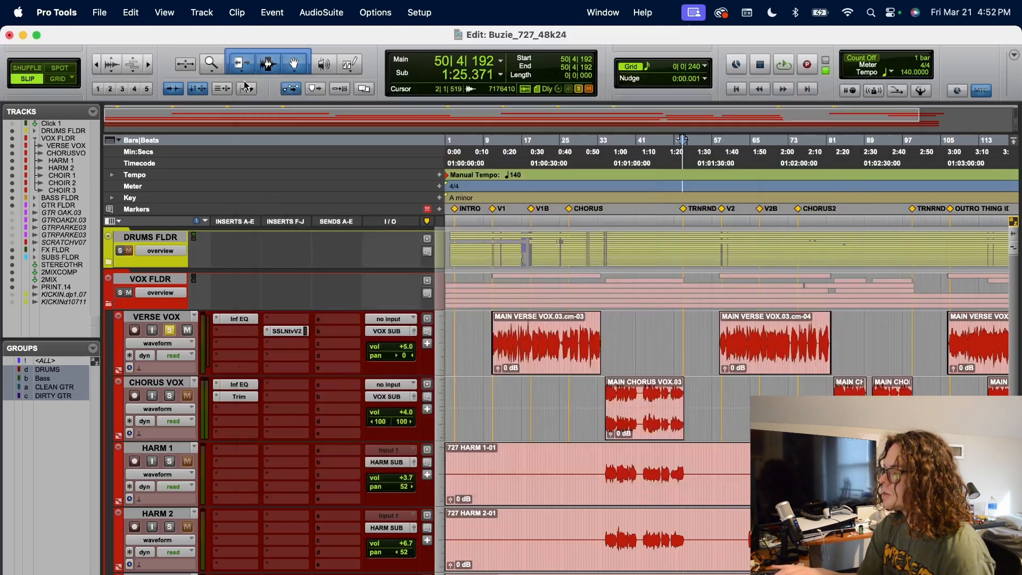
{"action": "left_click", "coordinate": [268, 332]}
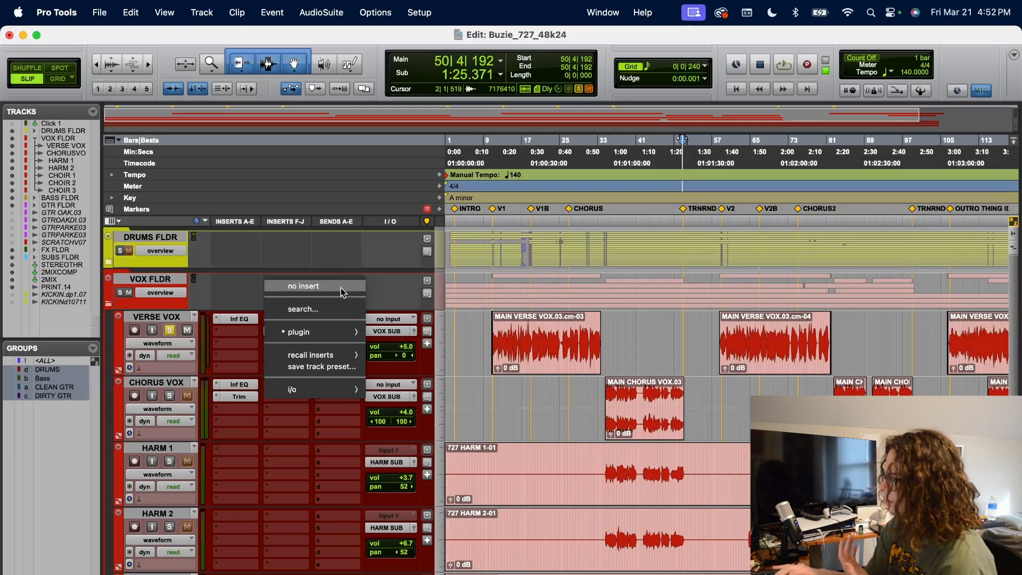
{"action": "left_click", "coordinate": [341, 288]}
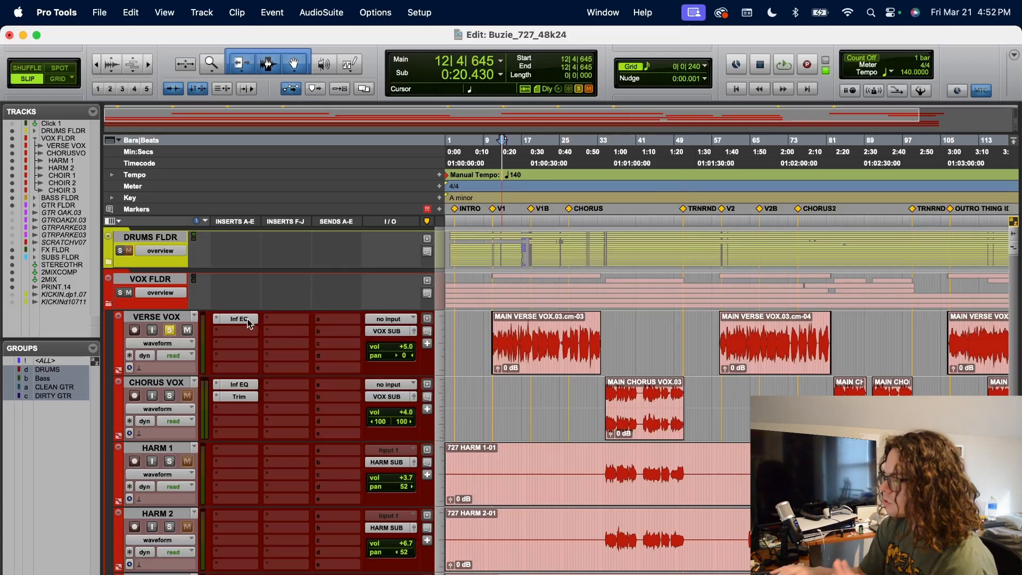
Examine the Infinity EQ curve on VERSE VOX and close the plug-in.
{"action": "left_click", "coordinate": [247, 320]}
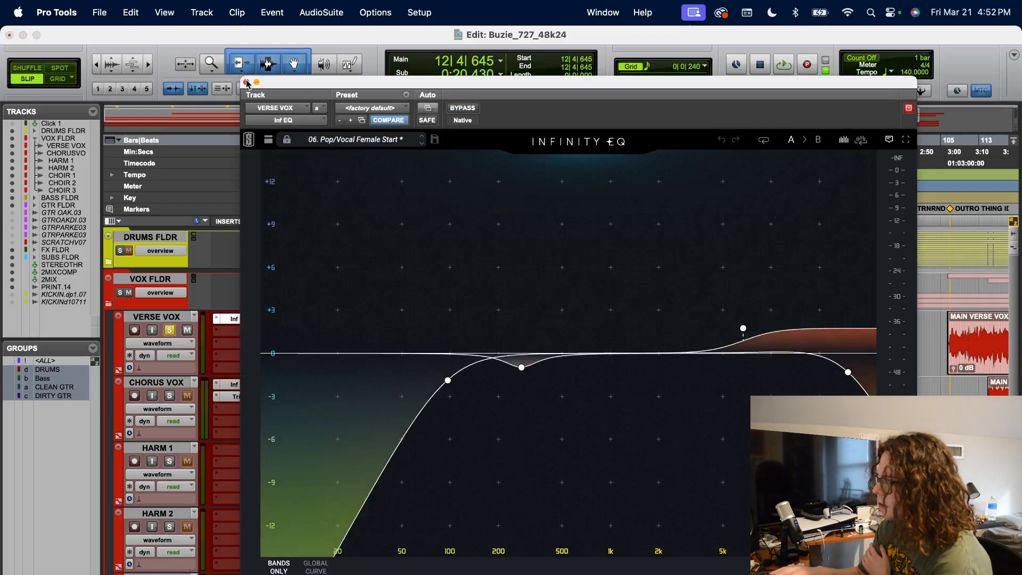
{"action": "left_click", "coordinate": [247, 82]}
Expand SUBS FLDR, examine the Dyn3 Compressor/Limiter, Eiosis E2Deesser and Vocalstrip 2 on VOX SUB, and close them all.
{"action": "left_click", "coordinate": [108, 408]}
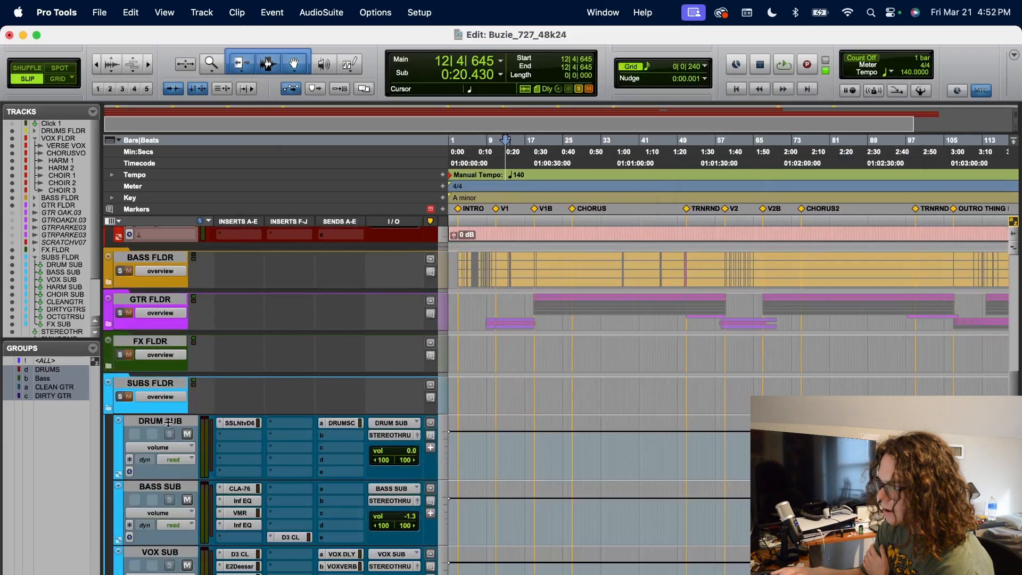
{"action": "scroll", "coordinate": [297, 541], "scroll_direction": "down", "scroll_amount": 4}
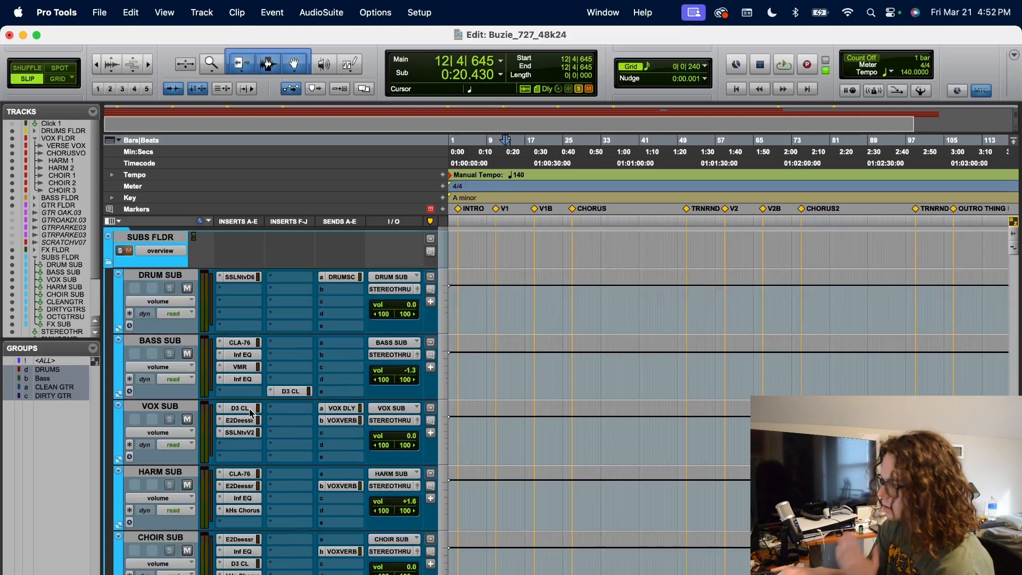
{"action": "left_click", "coordinate": [249, 409]}
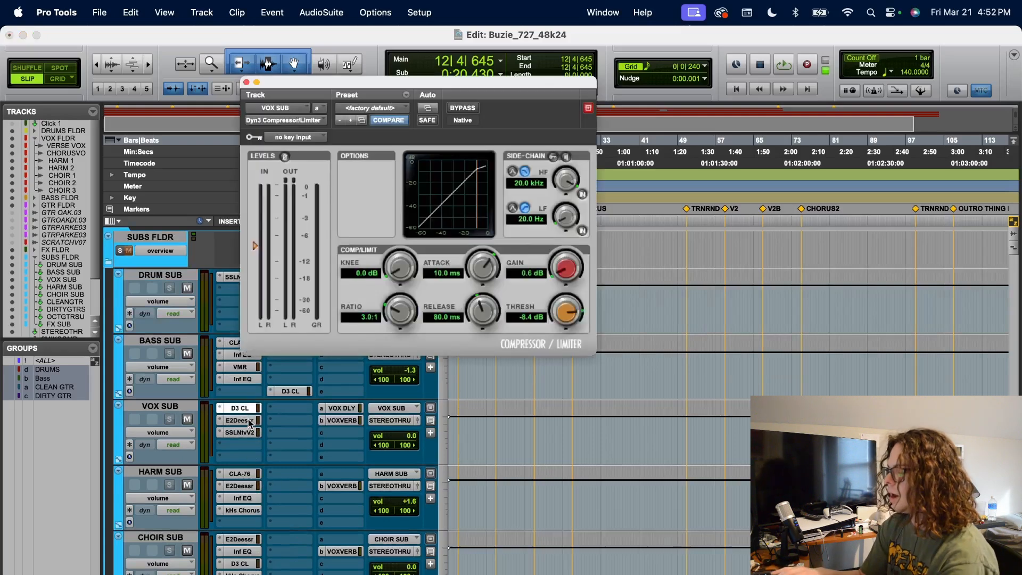
{"action": "left_click", "coordinate": [248, 422]}
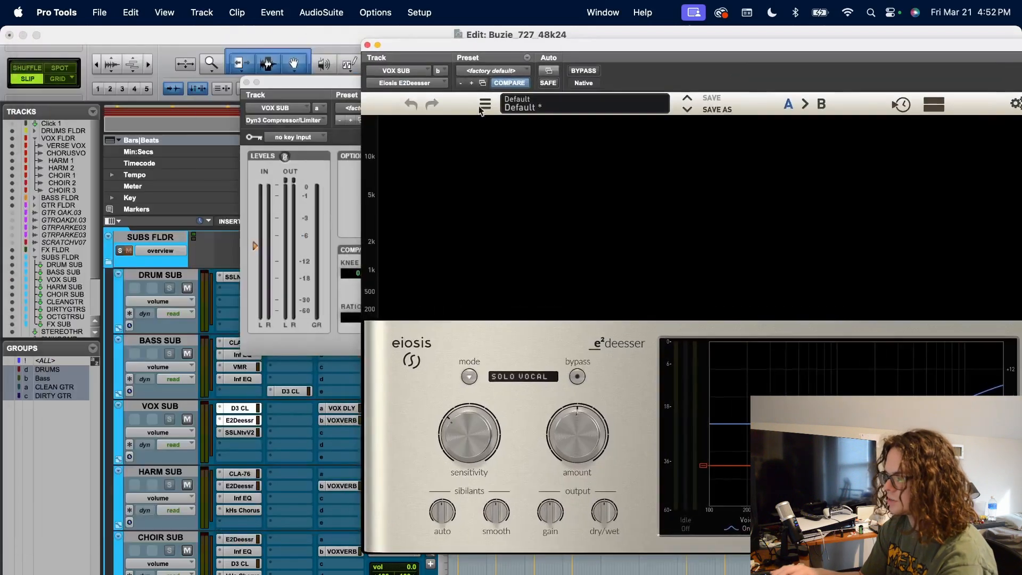
{"action": "left_click", "coordinate": [243, 432]}
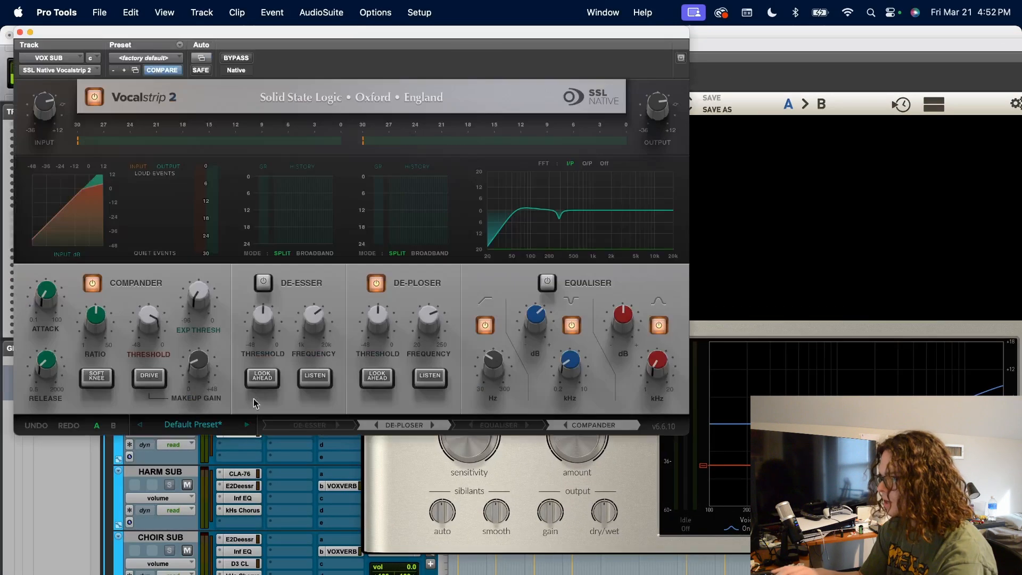
{"action": "left_click", "coordinate": [20, 32]}
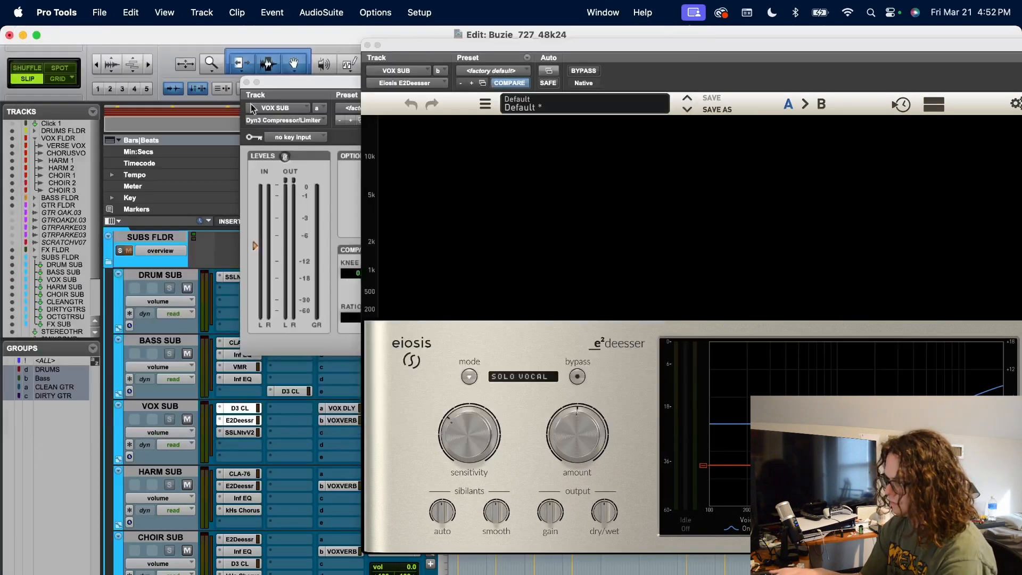
{"action": "left_click", "coordinate": [249, 60]}
{"action": "left_click", "coordinate": [368, 45]}
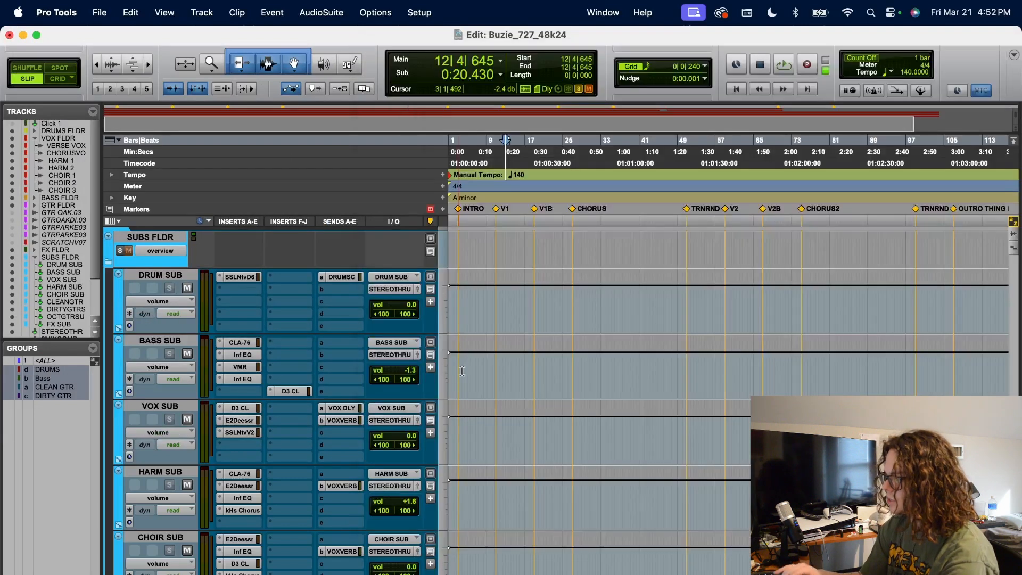
Place the playback position at the start of the VERSE VOX clip near the V1 marker and briefly play the soloed vocal.
{"action": "scroll", "coordinate": [464, 323], "scroll_direction": "up", "scroll_amount": 10}
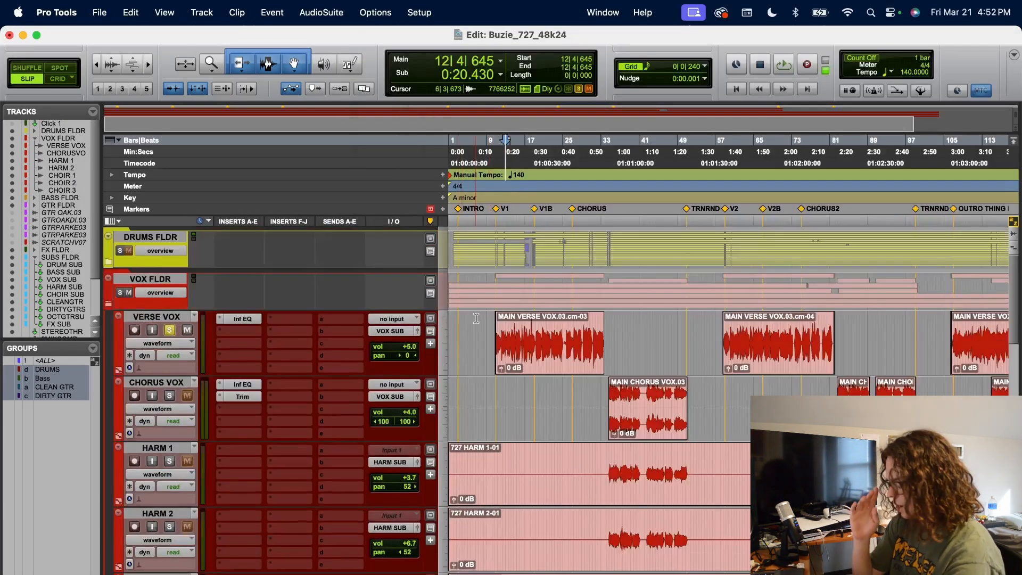
{"action": "key", "text": "t"}
{"action": "key", "text": "t"}
{"action": "key", "text": "t"}
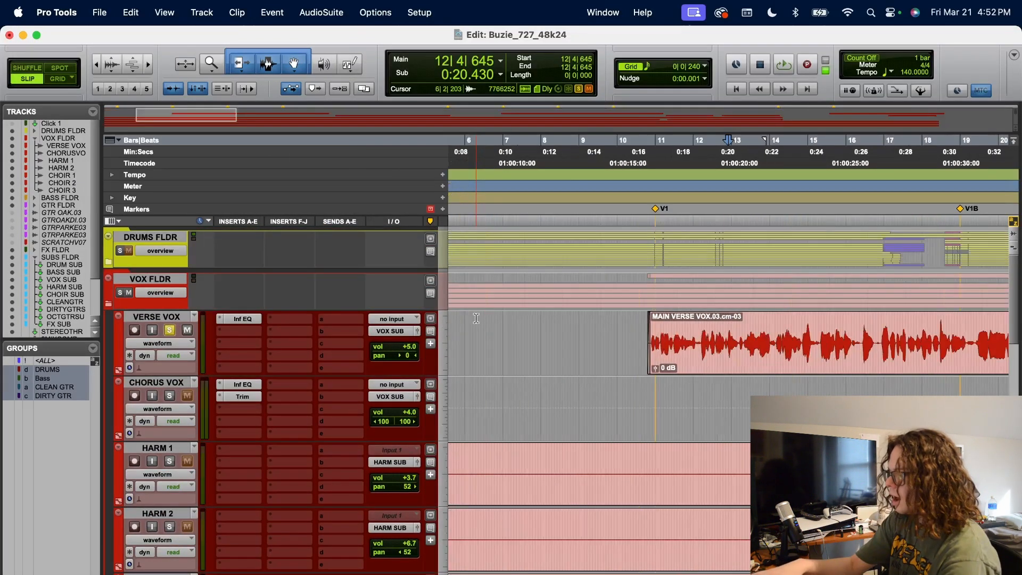
{"action": "left_click", "coordinate": [652, 175]}
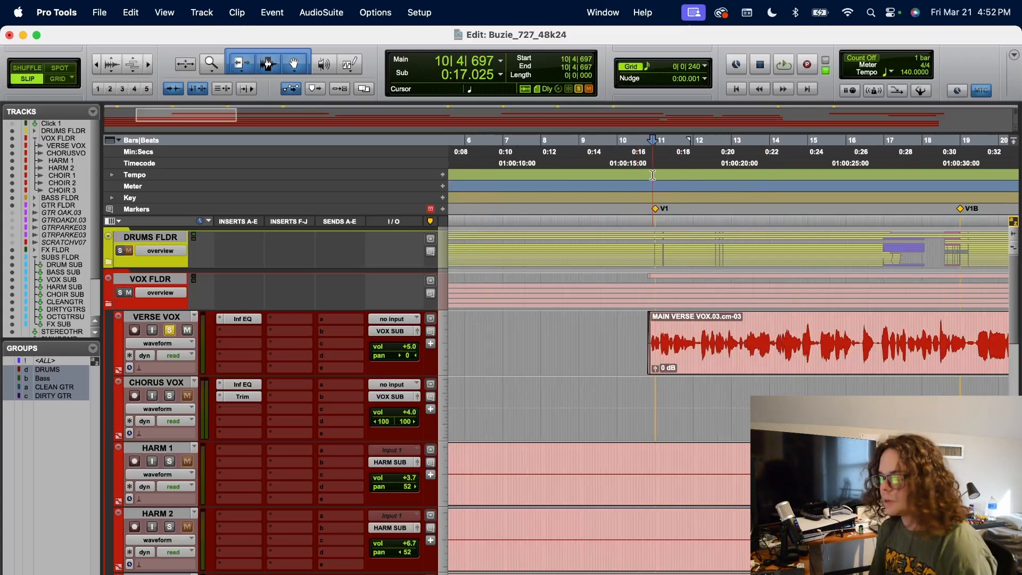
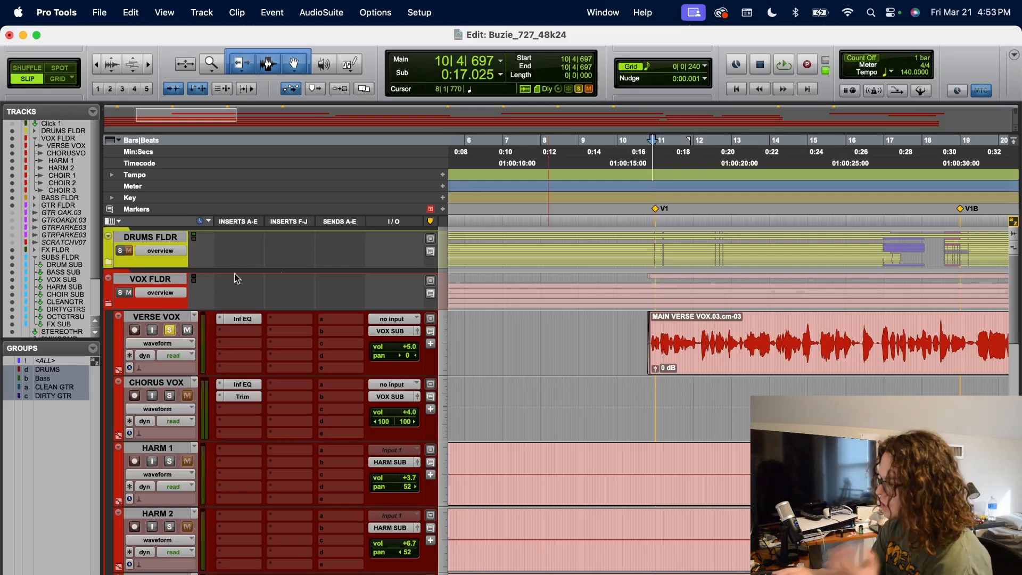
{"action": "key", "text": "space"}
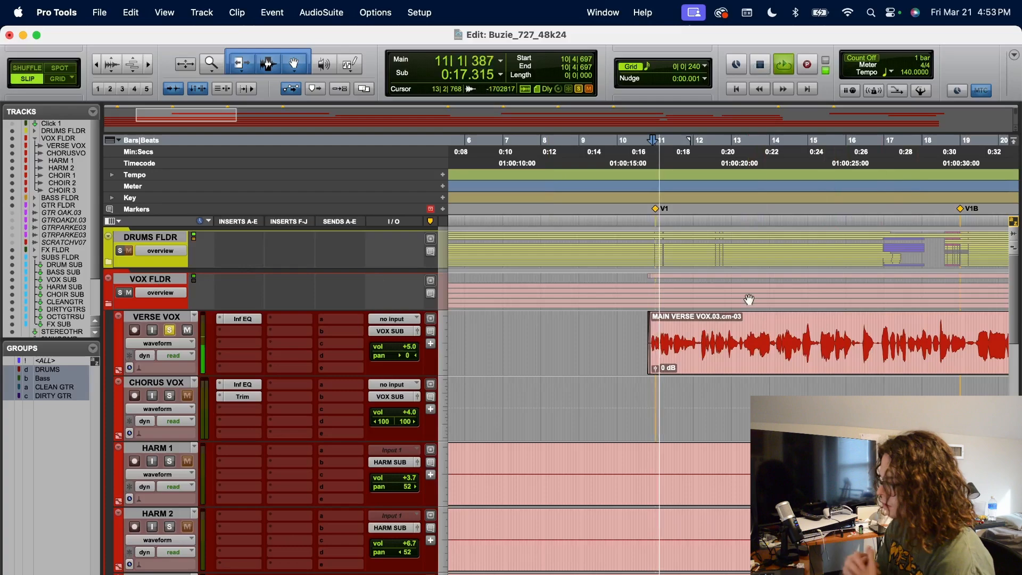
{"action": "scroll", "coordinate": [573, 461], "scroll_direction": "down", "scroll_amount": 15}
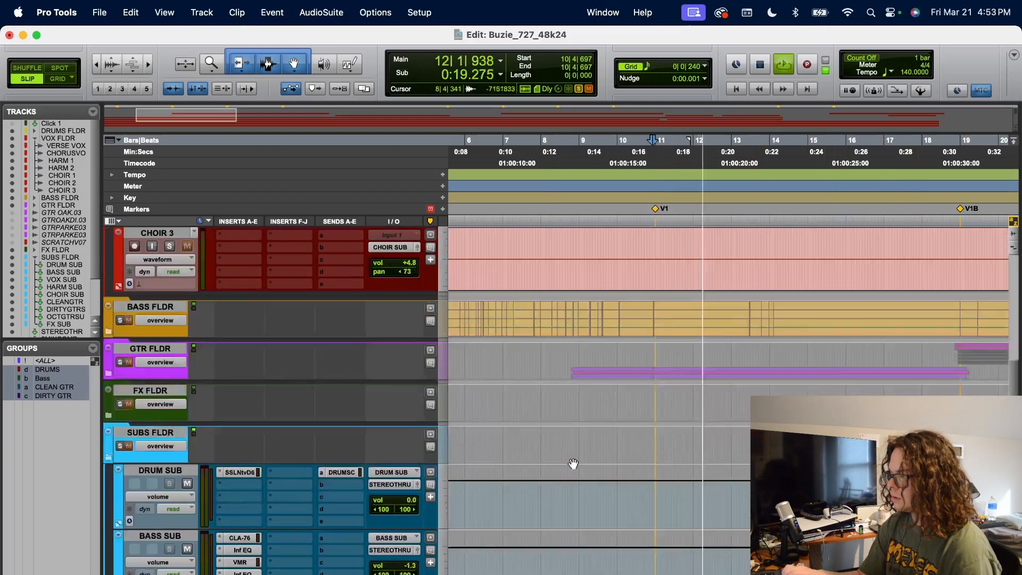
{"action": "key", "text": "space"}
Check the VOX DLY send level on VOX SUB and close the send window.
{"action": "scroll", "coordinate": [573, 461], "scroll_direction": "up", "scroll_amount": 5}
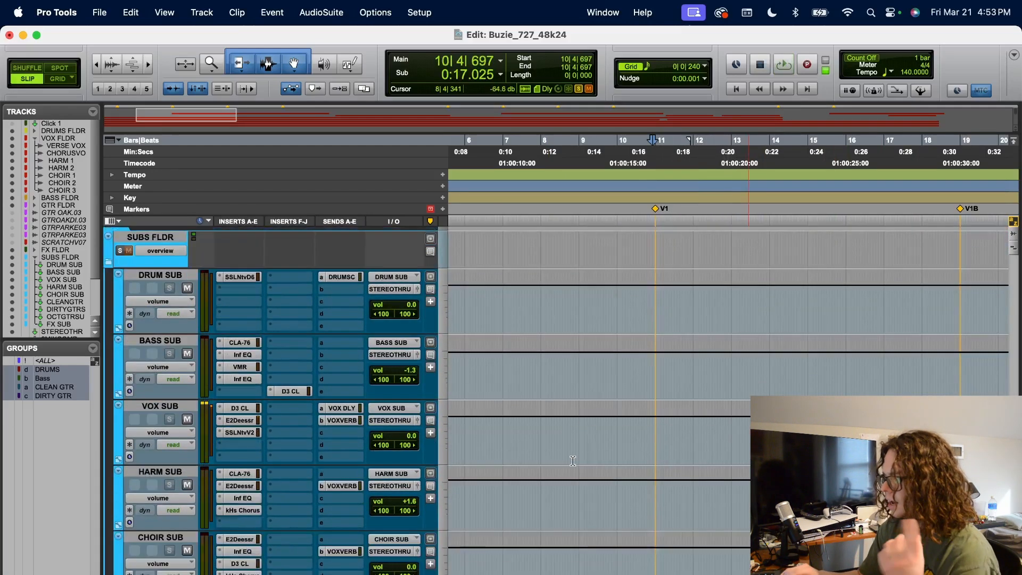
{"action": "left_click", "coordinate": [335, 420]}
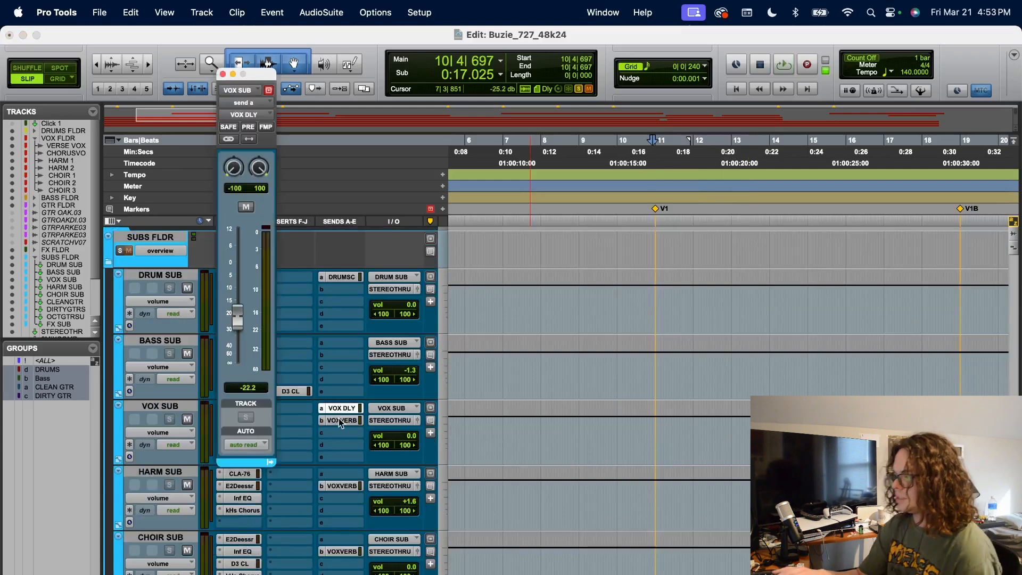
{"action": "left_click", "coordinate": [222, 75]}
Expand FX FLDR and review the Repeater delay on VOX DLY and the LustrosPlts reverb on VOX VERB, closing each.
{"action": "scroll", "coordinate": [272, 384], "scroll_direction": "up", "scroll_amount": 2}
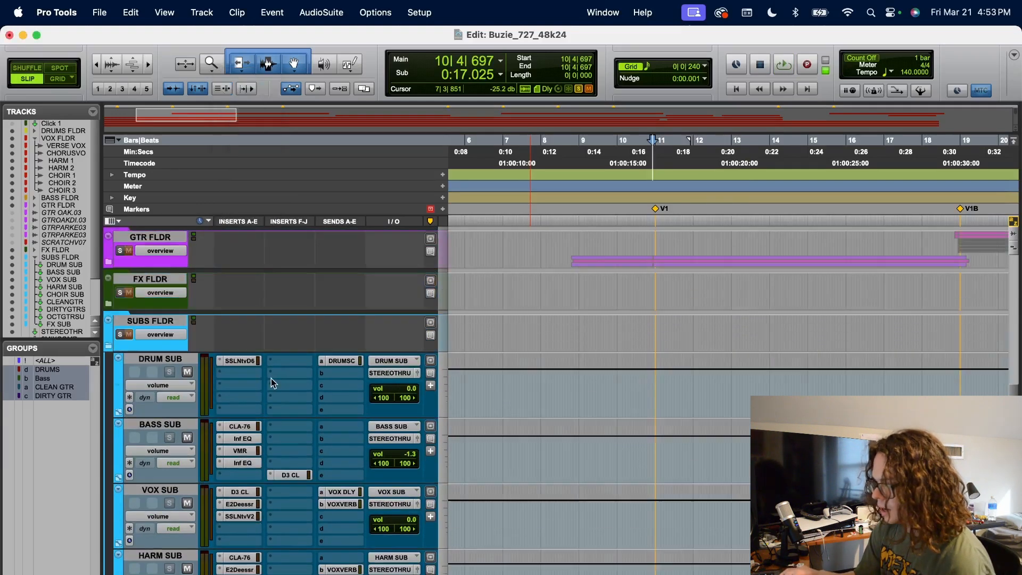
{"action": "left_click", "coordinate": [108, 304]}
{"action": "scroll", "coordinate": [226, 453], "scroll_direction": "down", "scroll_amount": 1}
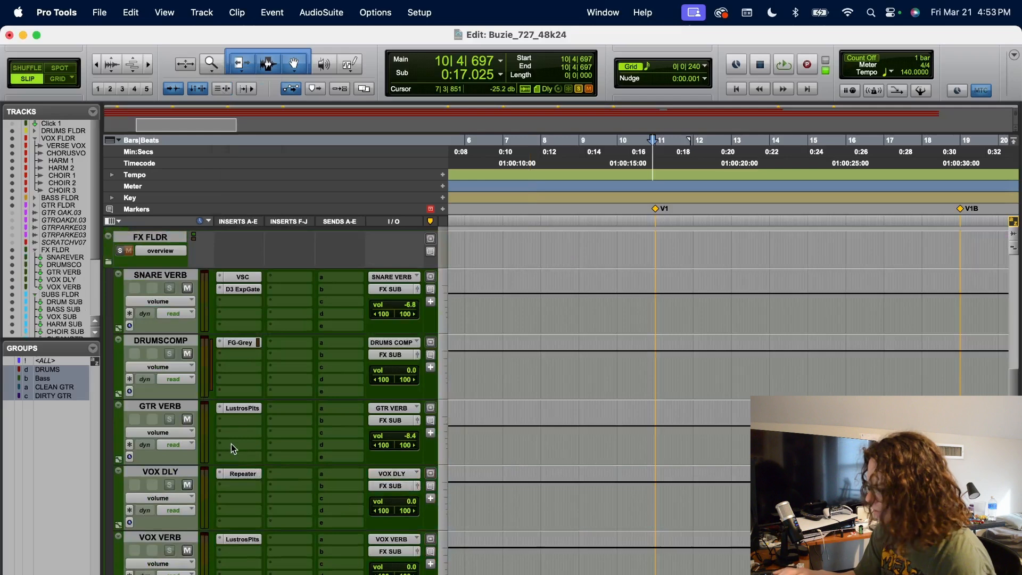
{"action": "left_click", "coordinate": [232, 473]}
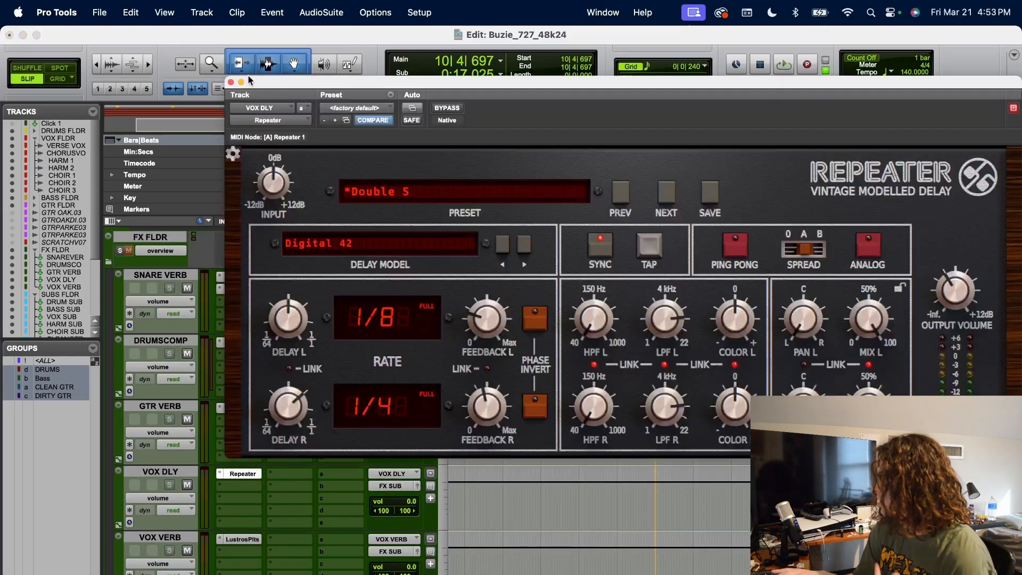
{"action": "left_click", "coordinate": [231, 81]}
{"action": "left_click", "coordinate": [243, 539]}
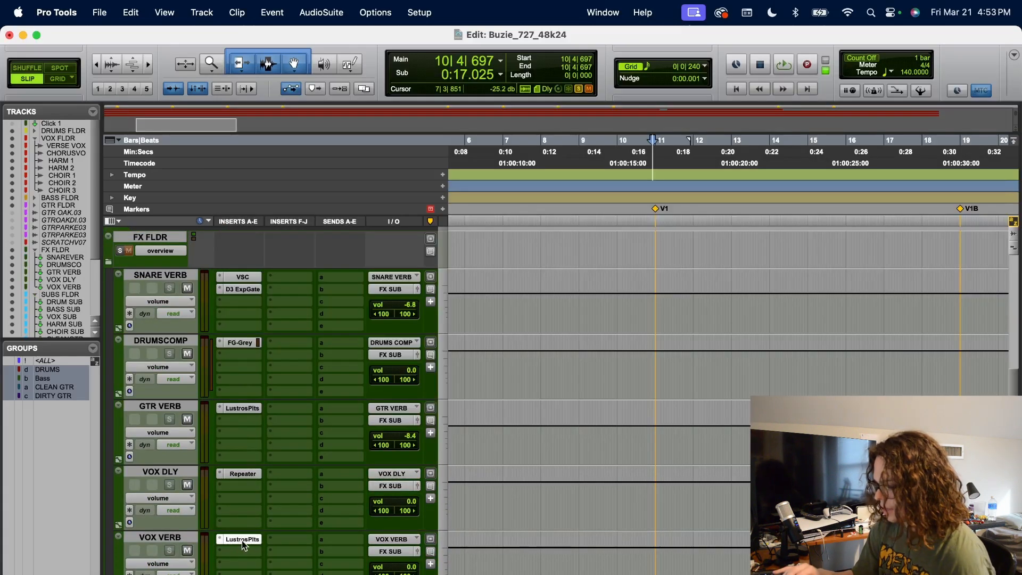
{"action": "left_click", "coordinate": [231, 81]}
Play the soloed VERSE VOX from V1 past the V1B marker, stop playback, and turn off its solo.
{"action": "scroll", "coordinate": [678, 272], "scroll_direction": "up", "scroll_amount": 10}
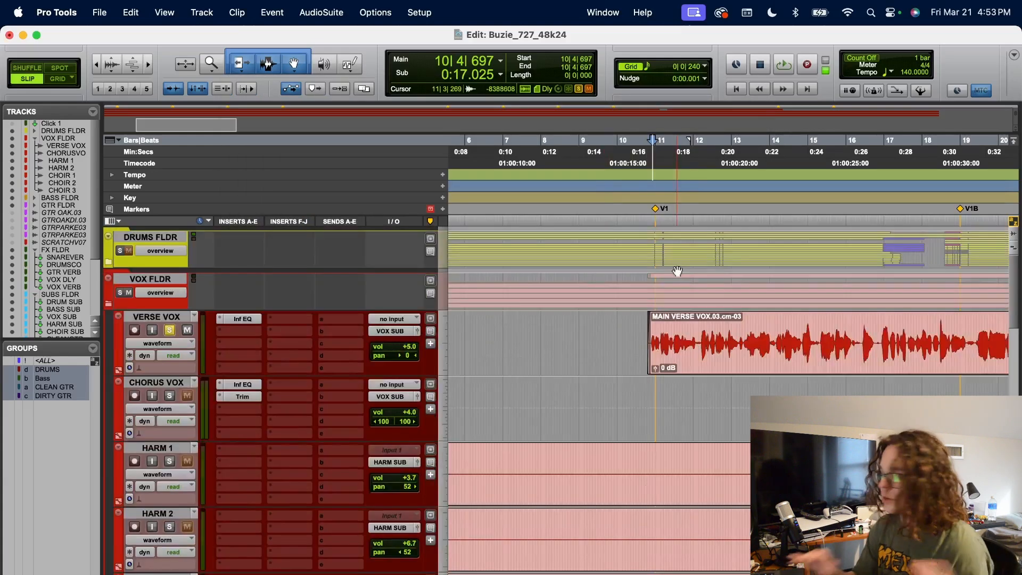
{"action": "key", "text": "space"}
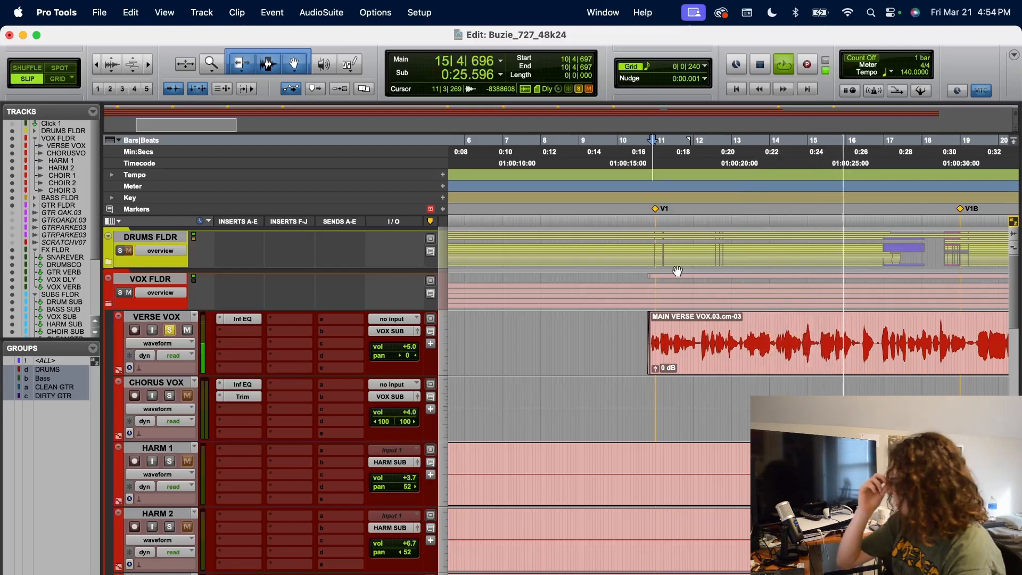
{"action": "scroll", "coordinate": [657, 429], "scroll_direction": "right", "scroll_amount": 10}
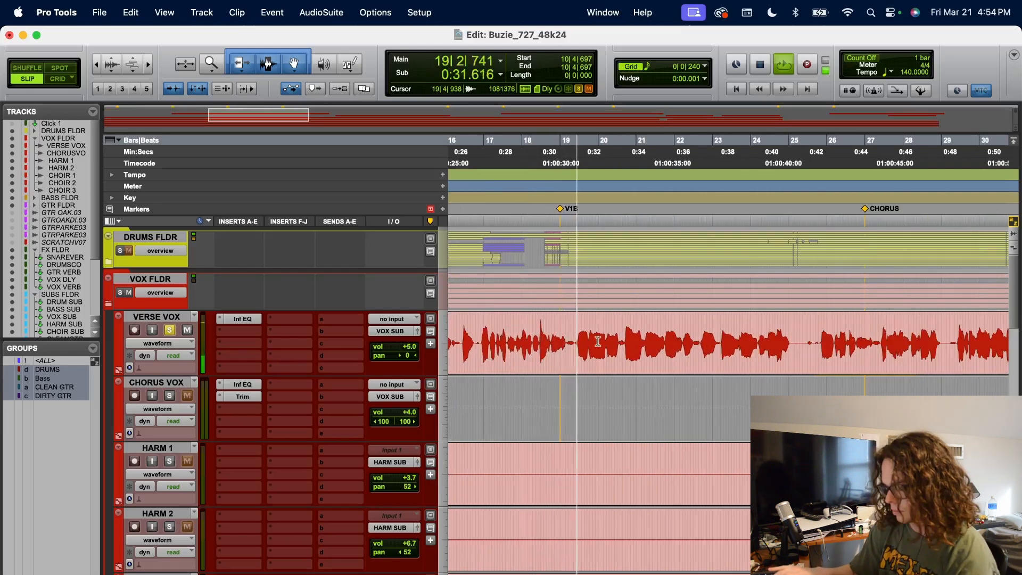
{"action": "key", "text": "space"}
{"action": "left_click", "coordinate": [169, 332]}
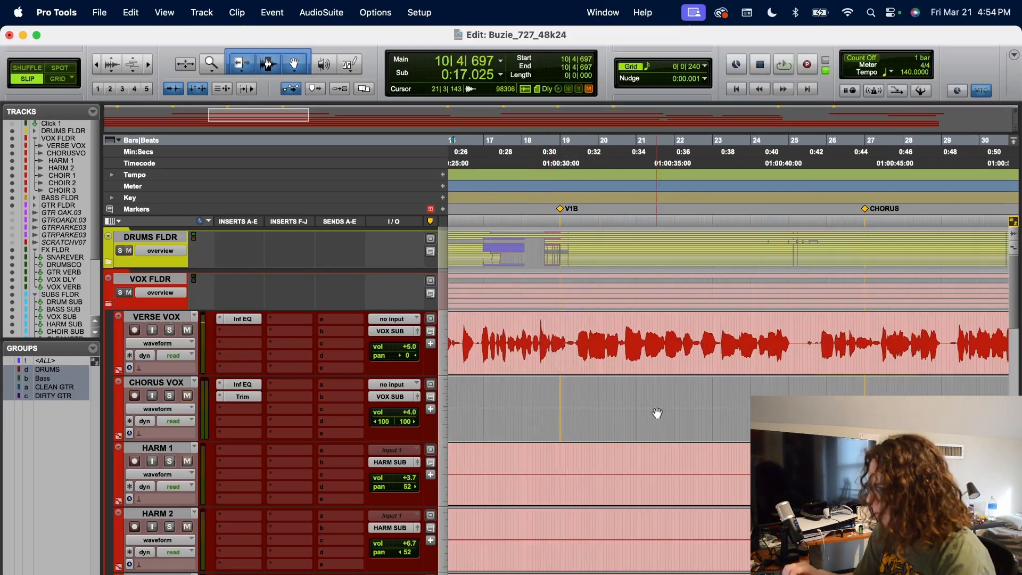
Go to the first CHORUS VOX clip after the CHORUS marker and solo the CHORUS VOX track.
{"action": "scroll", "coordinate": [657, 413], "scroll_direction": "right", "scroll_amount": 6}
{"action": "key", "text": "r"}
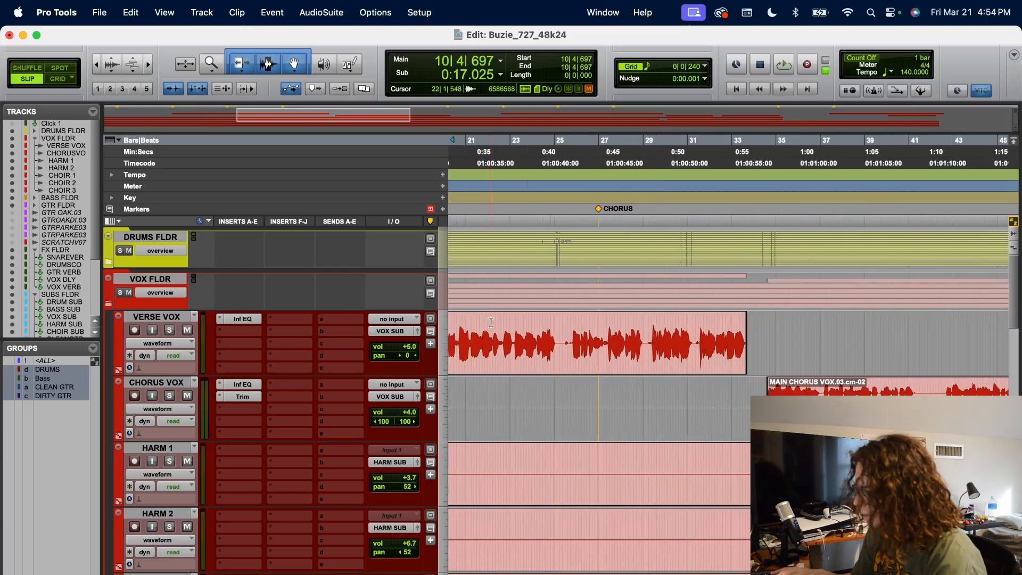
{"action": "scroll", "coordinate": [567, 350], "scroll_direction": "right", "scroll_amount": 5}
{"action": "left_click", "coordinate": [169, 395]}
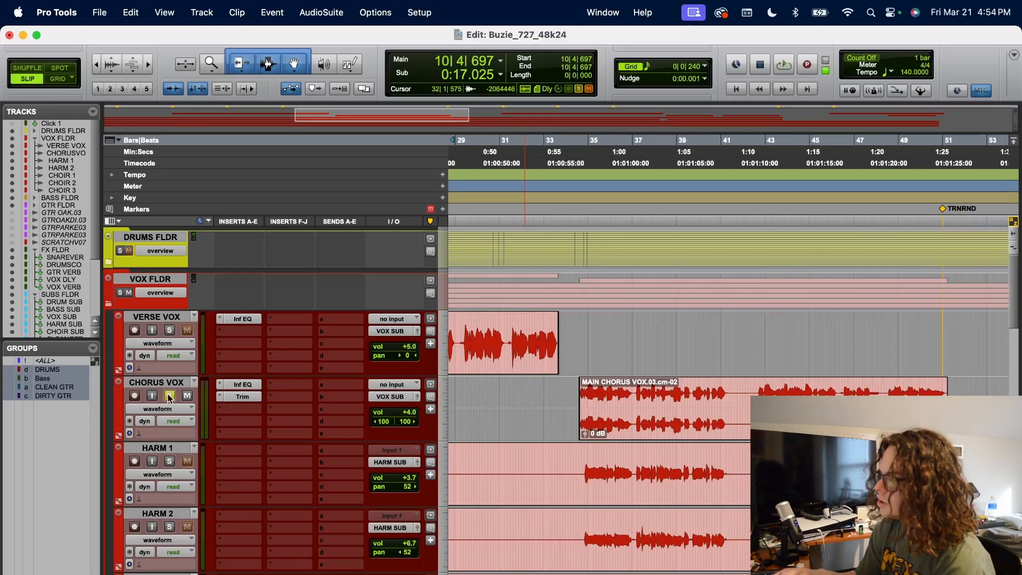
Place the cursor at the start of the first CHORUS VOX clip and review the track's Inf EQ and Trim plug-ins.
{"action": "left_click", "coordinate": [577, 384]}
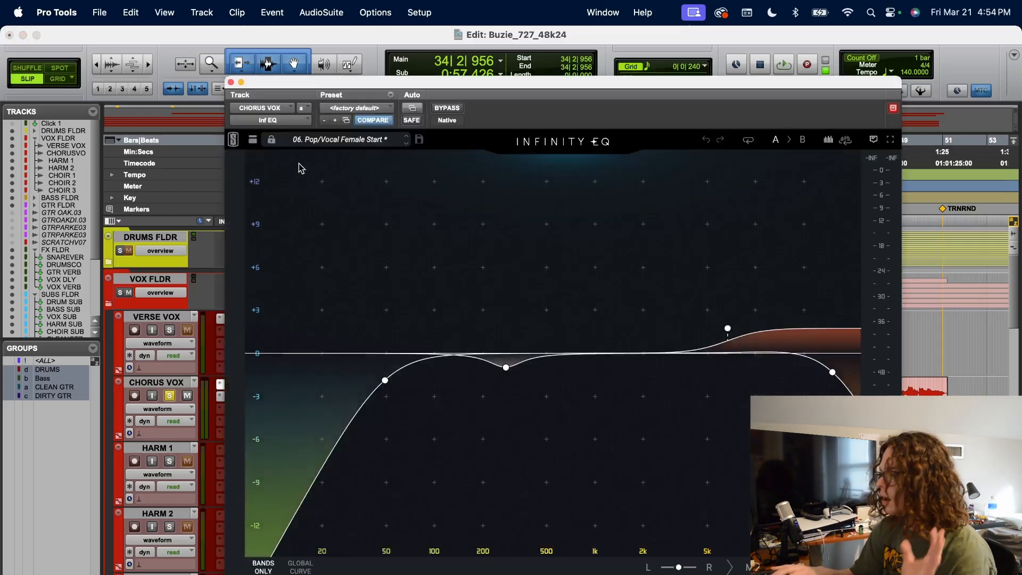
{"action": "left_click", "coordinate": [231, 83]}
{"action": "left_click", "coordinate": [241, 397]}
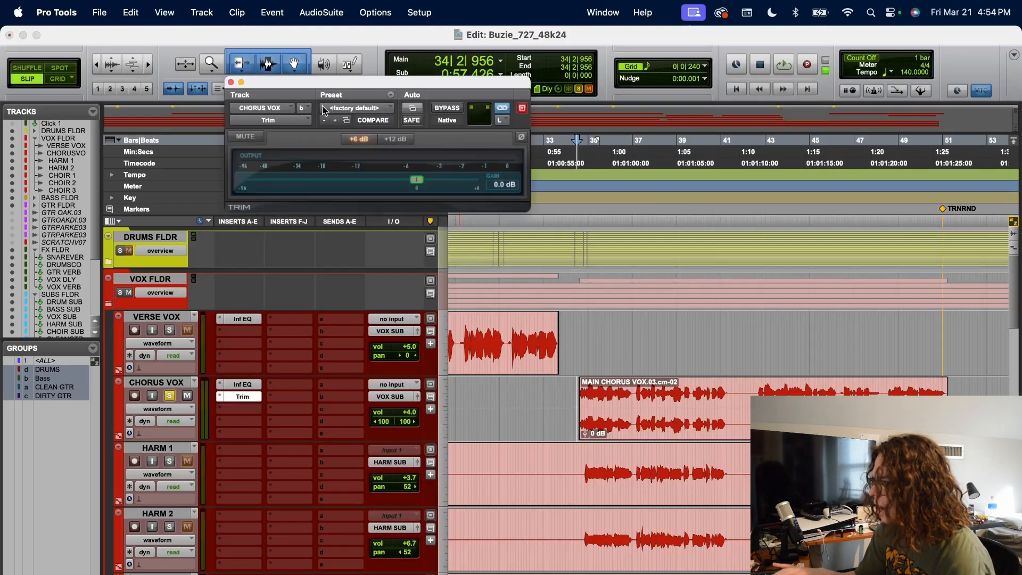
Reveal the Trim gain automation lane under CHORUS VOX, inspect it along the timeline, and hide it again.
{"action": "left_click", "coordinate": [119, 436]}
{"action": "scroll", "coordinate": [596, 471], "scroll_direction": "down", "scroll_amount": 8}
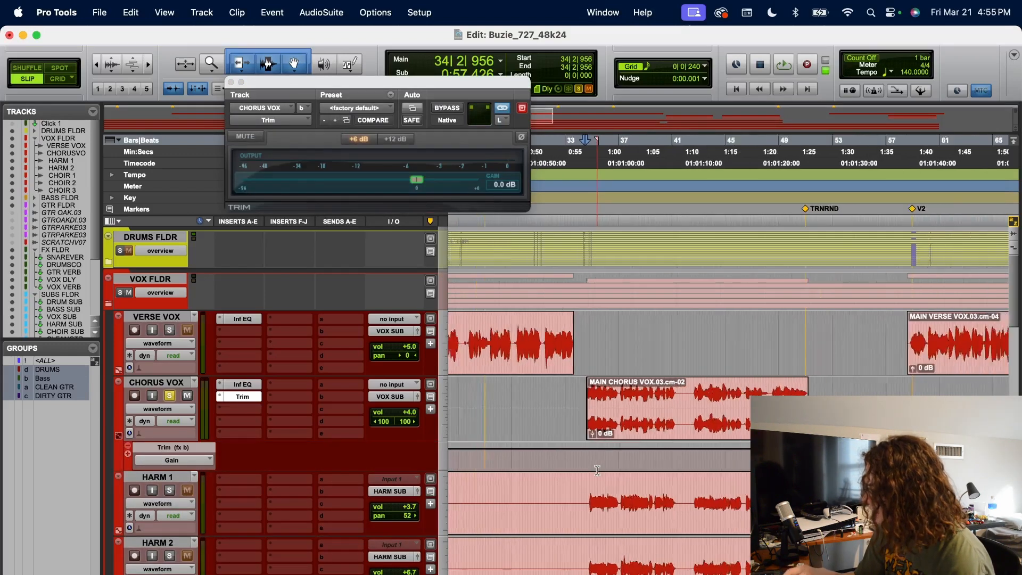
{"action": "left_click", "coordinate": [119, 436]}
{"action": "scroll", "coordinate": [596, 364], "scroll_direction": "up", "scroll_amount": 6}
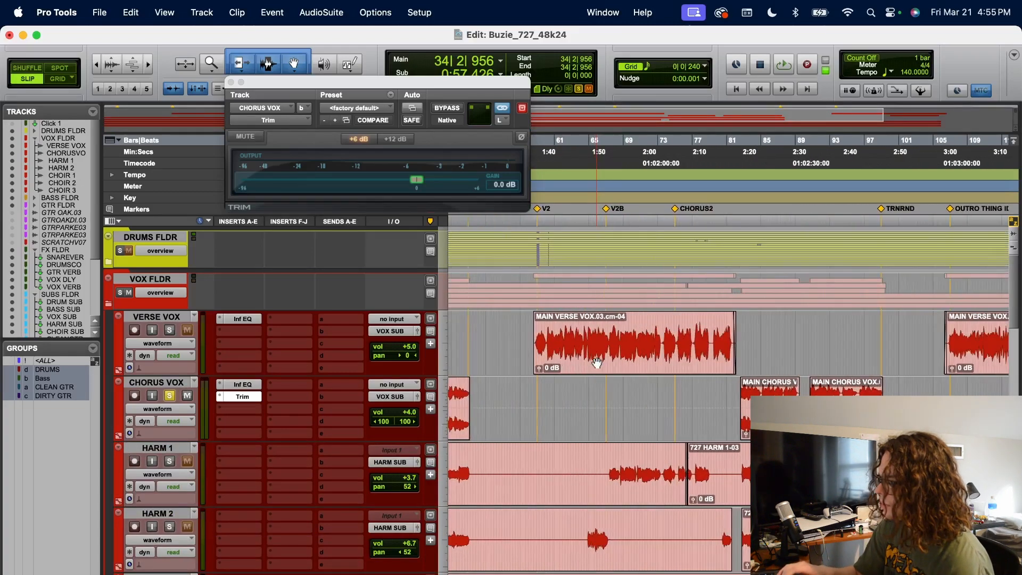
Play the soloed CHORUS VOX from the start of its first clip, stop playback, and close the Trim window.
{"action": "scroll", "coordinate": [597, 361], "scroll_direction": "left", "scroll_amount": 4}
{"action": "scroll", "coordinate": [597, 360], "scroll_direction": "down", "scroll_amount": 1}
{"action": "key", "text": "space"}
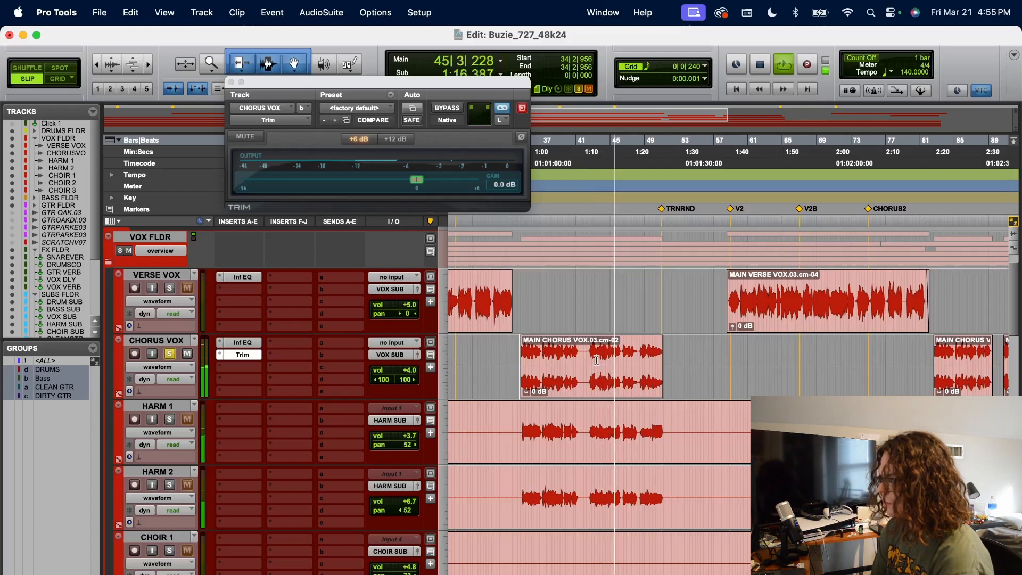
{"action": "key", "text": "space"}
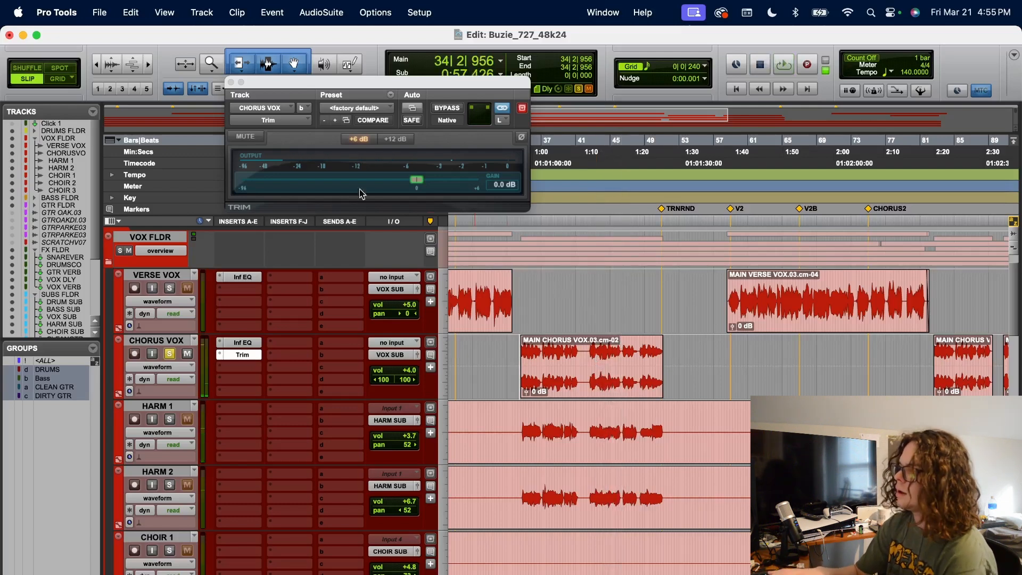
{"action": "left_click", "coordinate": [231, 82]}
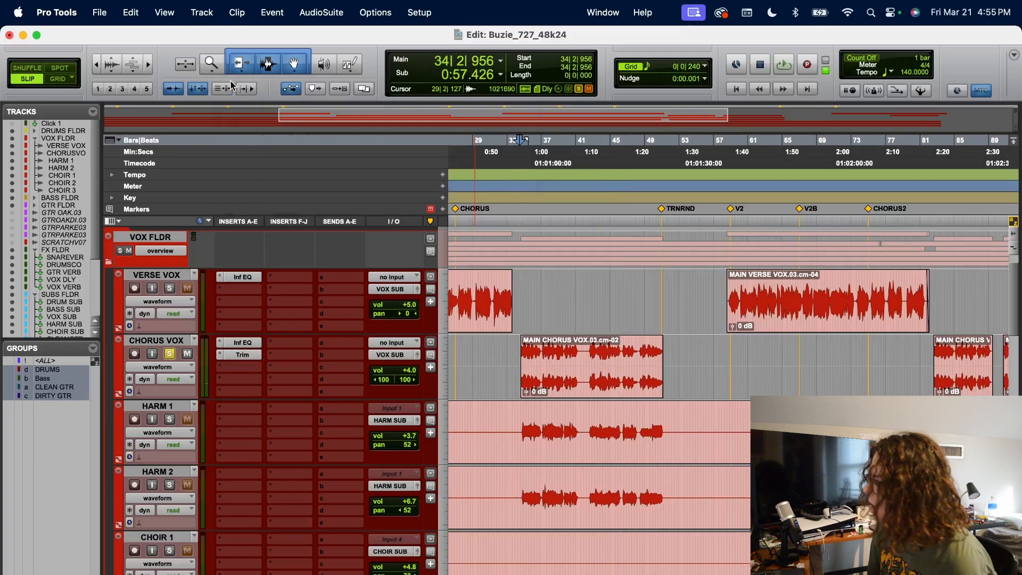
Turn off the CHORUS VOX solo, solo HARM 1 and HARM 2, and place the cursor where the first chorus harmonies begin.
{"action": "scroll", "coordinate": [670, 346], "scroll_direction": "right", "scroll_amount": 10}
{"action": "scroll", "coordinate": [671, 346], "scroll_direction": "down", "scroll_amount": 2}
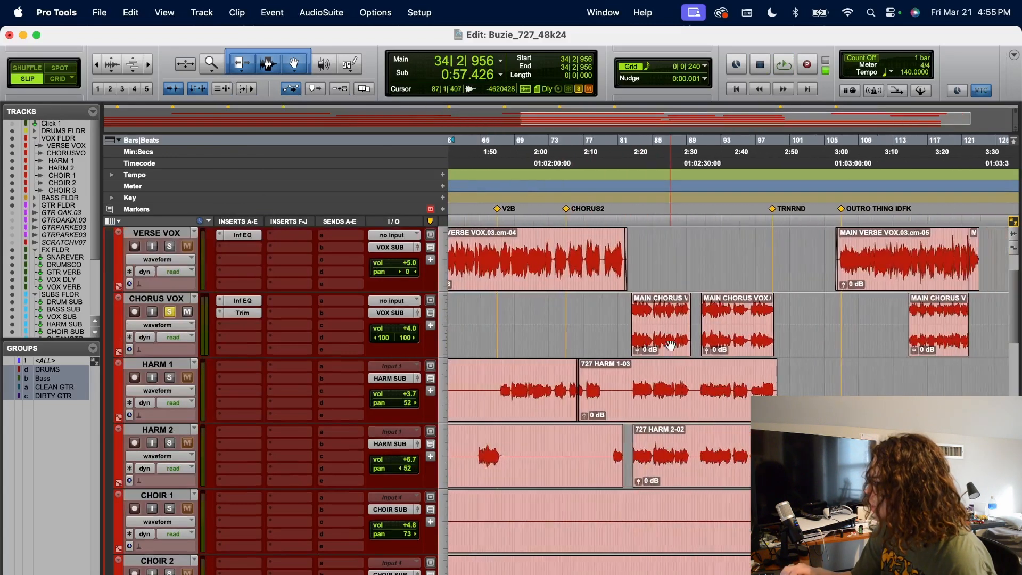
{"action": "scroll", "coordinate": [670, 346], "scroll_direction": "right", "scroll_amount": 3}
{"action": "scroll", "coordinate": [631, 336], "scroll_direction": "left", "scroll_amount": 12}
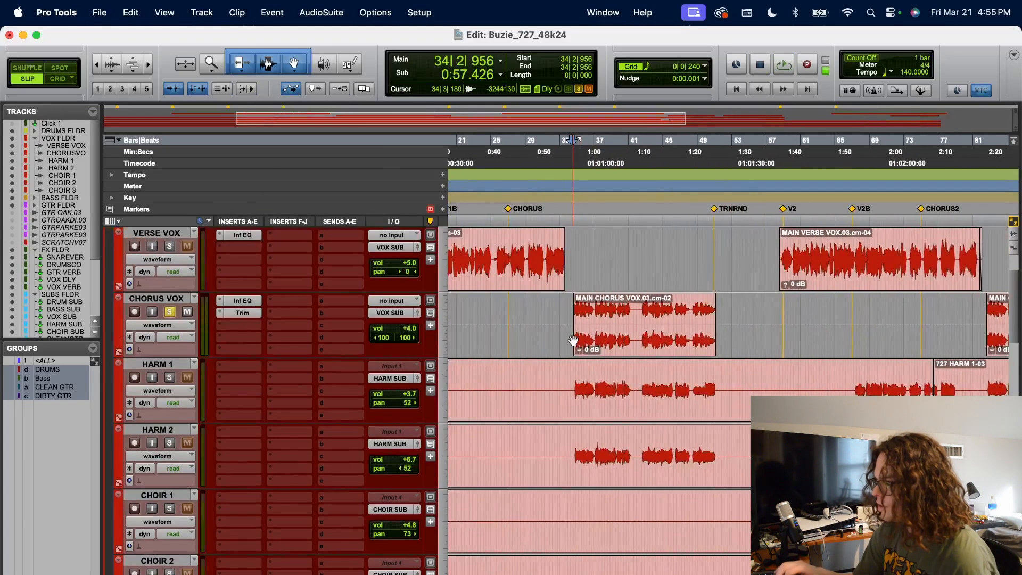
{"action": "left_click", "coordinate": [169, 311]}
{"action": "left_click", "coordinate": [169, 377]}
{"action": "left_click", "coordinate": [169, 443]}
{"action": "left_click", "coordinate": [573, 381]}
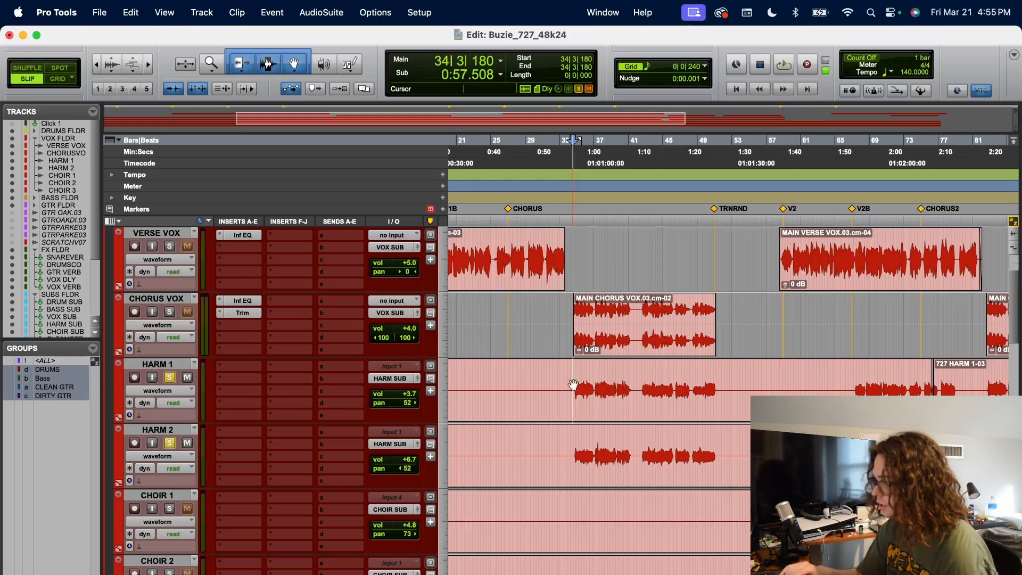
Play the soloed harmonies briefly while locating HARM SUB among the submix tracks, and stop playback.
{"action": "scroll", "coordinate": [573, 385], "scroll_direction": "up", "scroll_amount": 3}
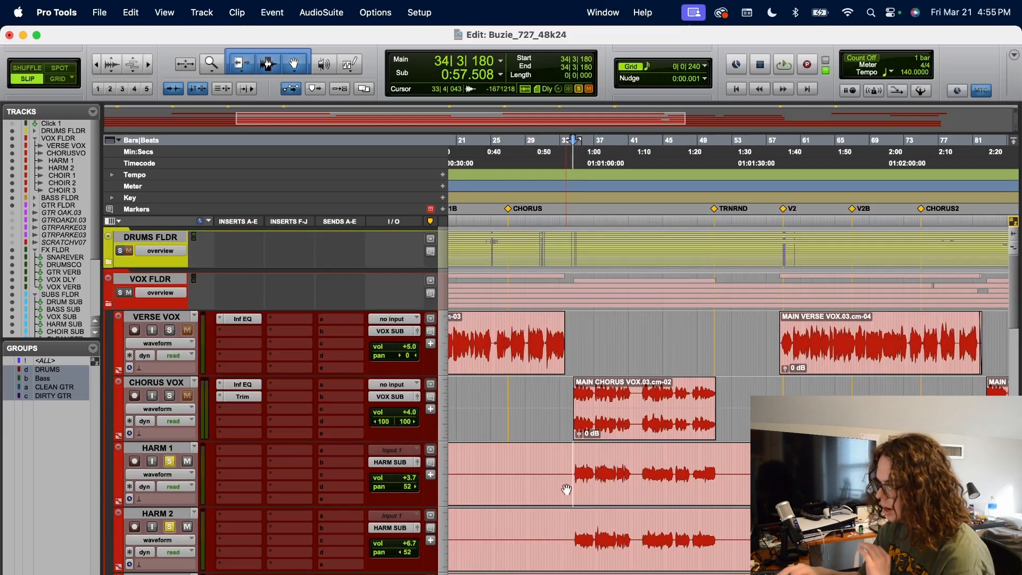
{"action": "key", "text": "space"}
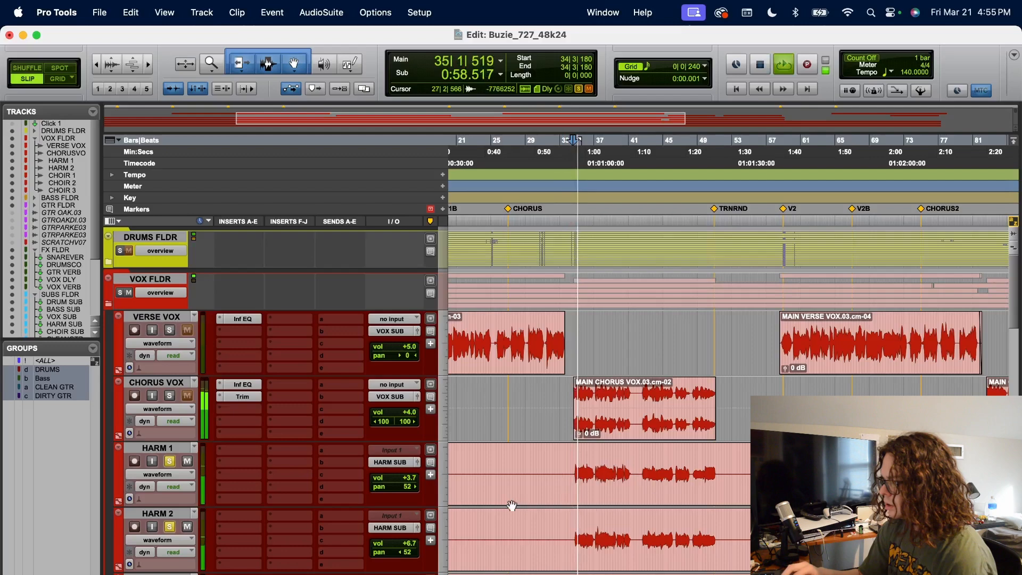
{"action": "scroll", "coordinate": [512, 506], "scroll_direction": "up", "scroll_amount": 3}
{"action": "scroll", "coordinate": [513, 505], "scroll_direction": "down", "scroll_amount": 15}
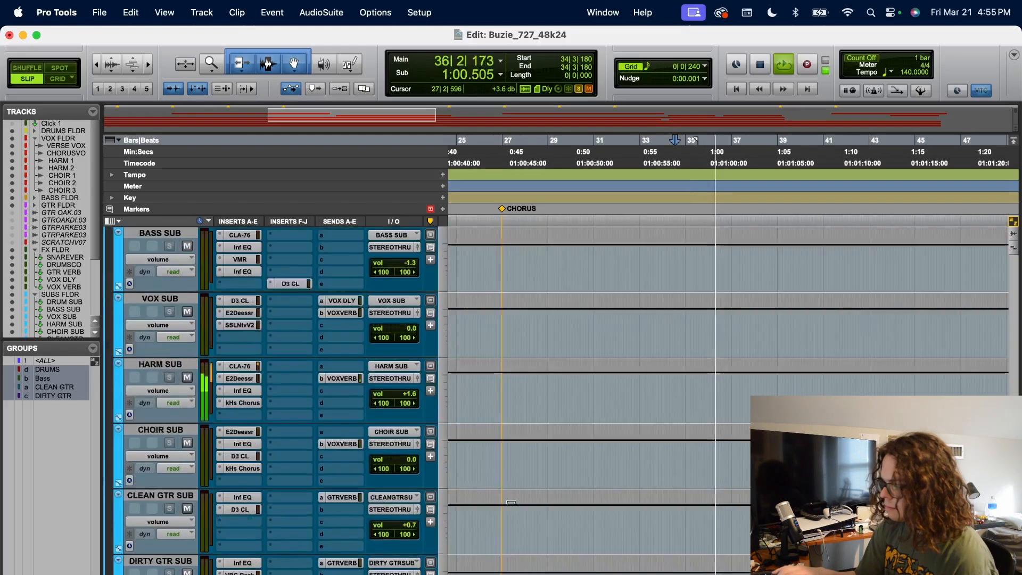
{"action": "key", "text": "space"}
Review the CLA-76 compressor, E2Deesser and Inf EQ on HARM SUB, moving each plug-in window clear of the inserts.
{"action": "left_click", "coordinate": [240, 300]}
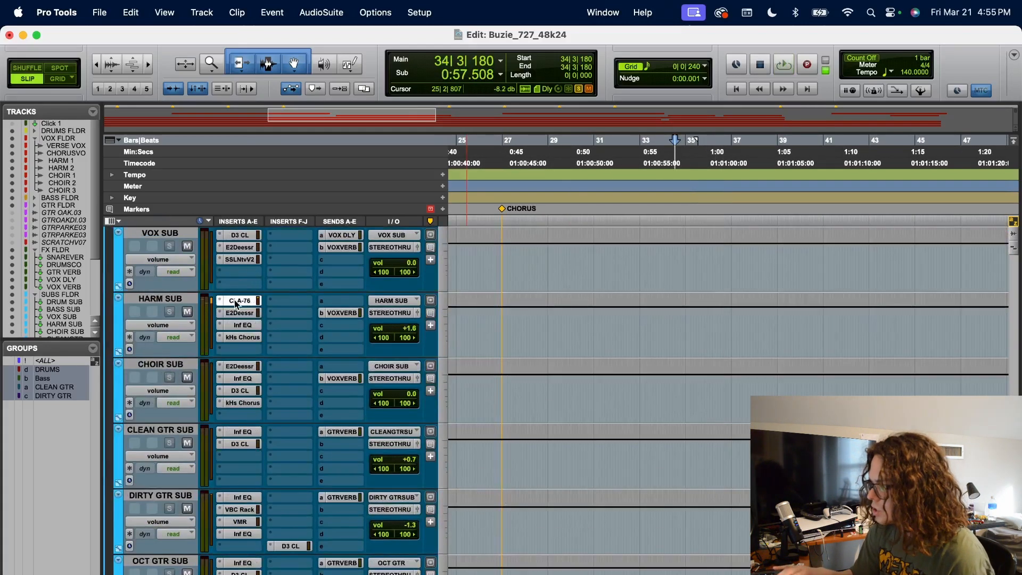
{"action": "left_click_drag", "start_coordinate": [314, 85], "coordinate": [611, 85]}
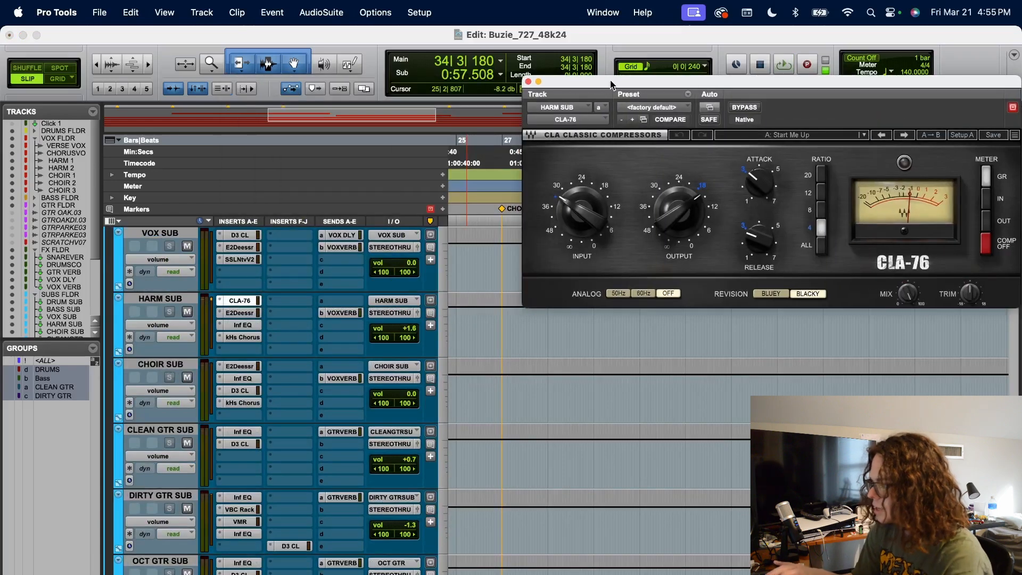
{"action": "left_click", "coordinate": [244, 314]}
{"action": "left_click_drag", "start_coordinate": [248, 31], "coordinate": [596, 31]}
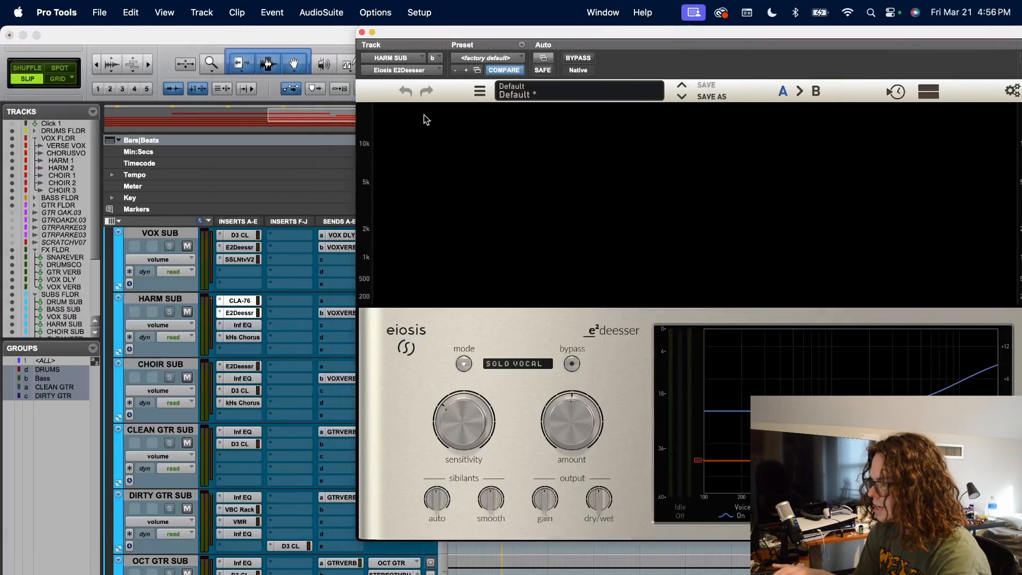
{"action": "left_click", "coordinate": [243, 325]}
{"action": "left_click_drag", "start_coordinate": [347, 35], "coordinate": [706, 48]}
{"action": "mouse_move", "coordinate": [632, 336]}
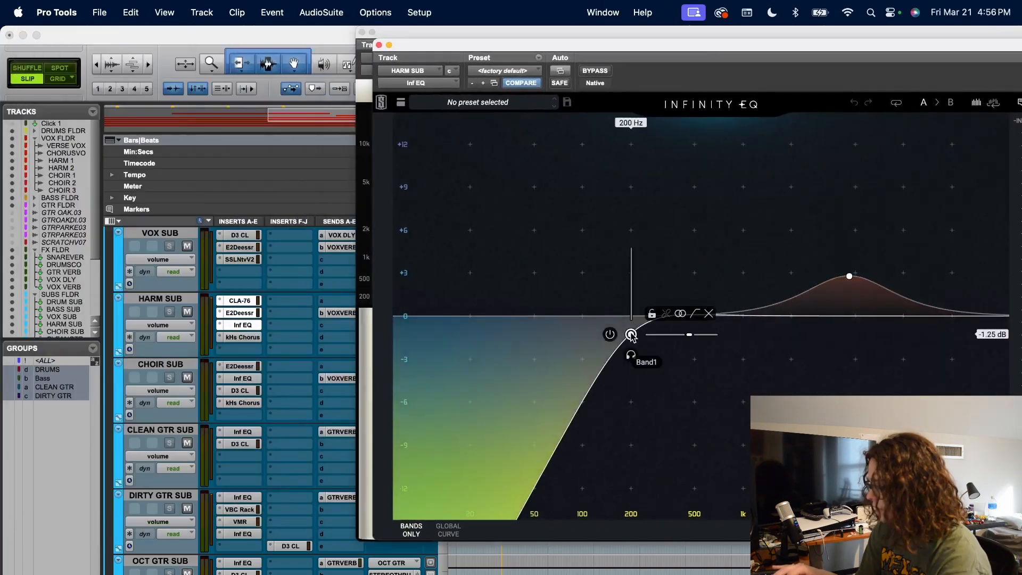
Review the kHs Chorus on HARM SUB and close all four of its plug-in windows.
{"action": "left_click", "coordinate": [246, 337]}
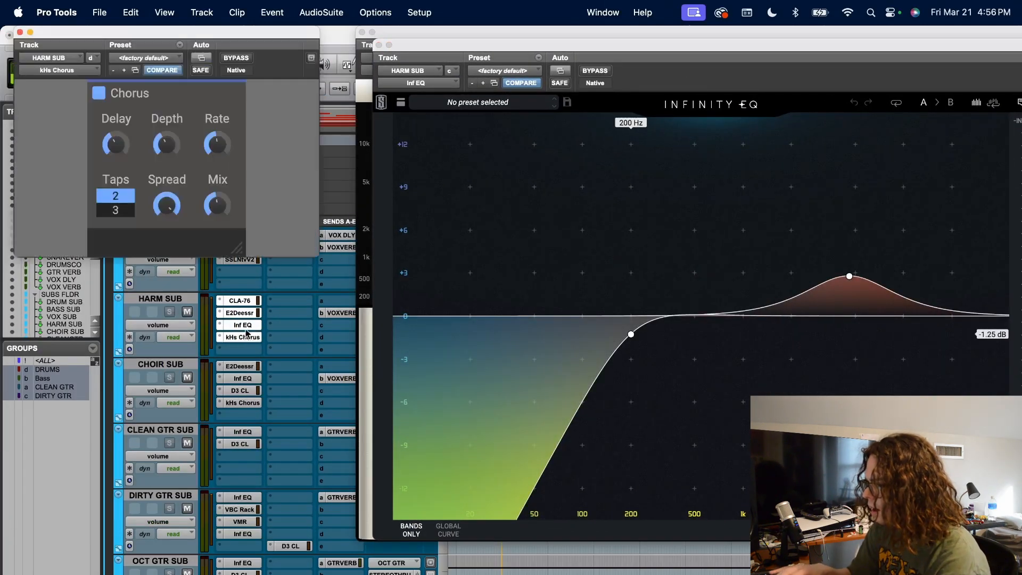
{"action": "left_click", "coordinate": [21, 32]}
{"action": "left_click", "coordinate": [379, 45]}
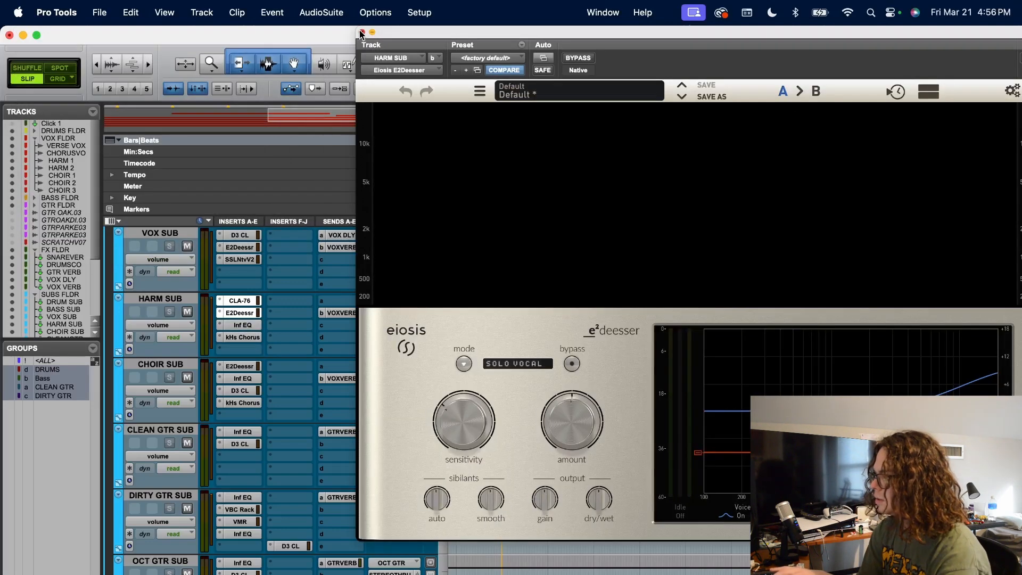
{"action": "left_click", "coordinate": [362, 33]}
{"action": "left_click", "coordinate": [528, 82]}
Place the cursor on HARM 1 just before the first chorus harmonies and play the soloed harmony tracks.
{"action": "scroll", "coordinate": [570, 274], "scroll_direction": "up", "scroll_amount": 10}
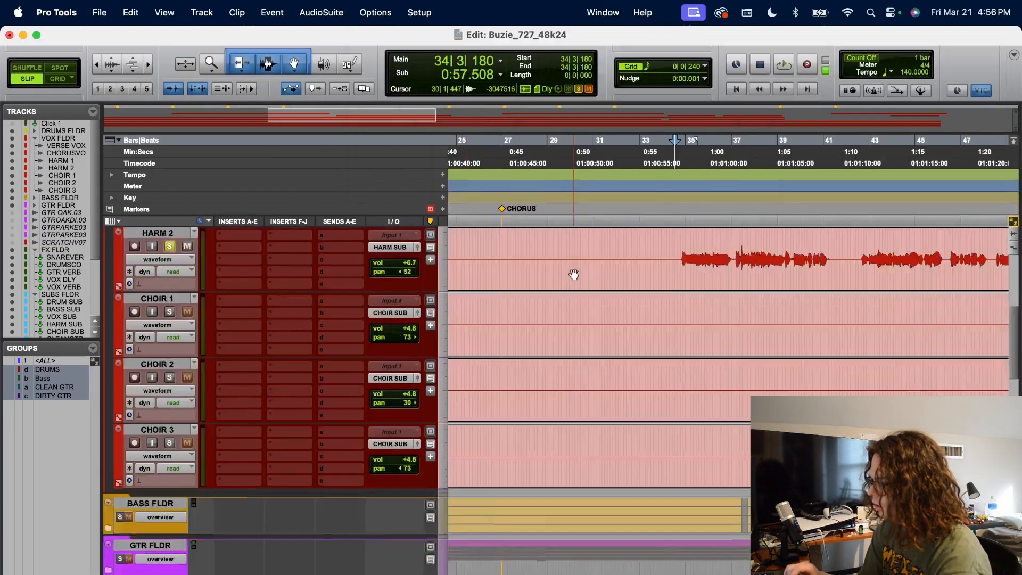
{"action": "scroll", "coordinate": [660, 396], "scroll_direction": "down", "scroll_amount": 1}
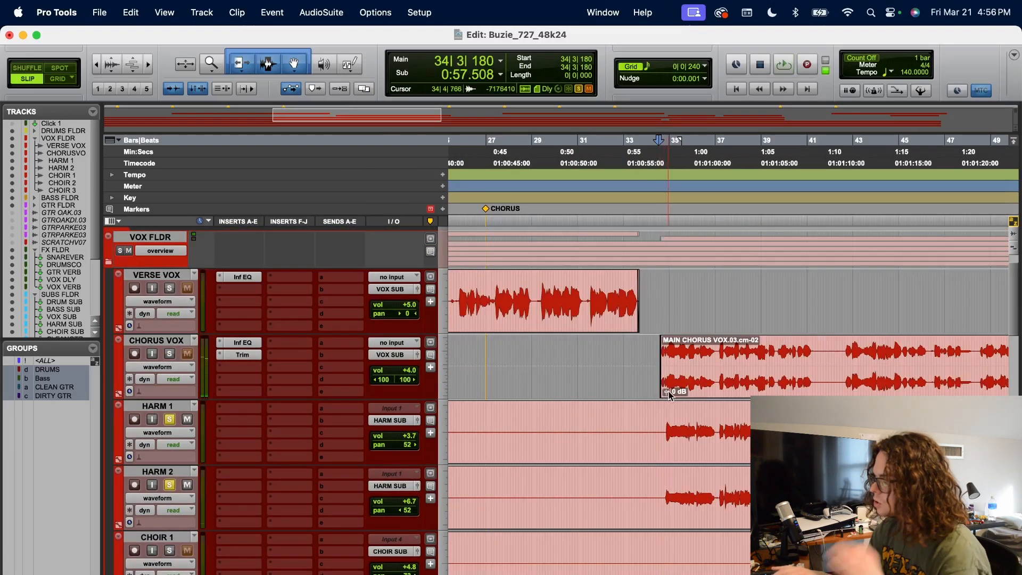
{"action": "left_click", "coordinate": [663, 411]}
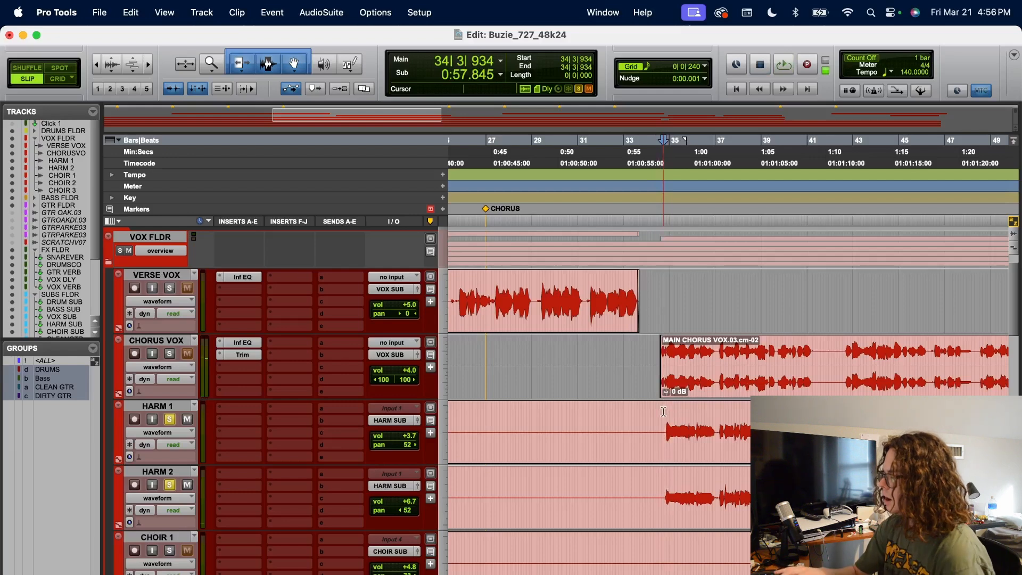
{"action": "left_click", "coordinate": [659, 426]}
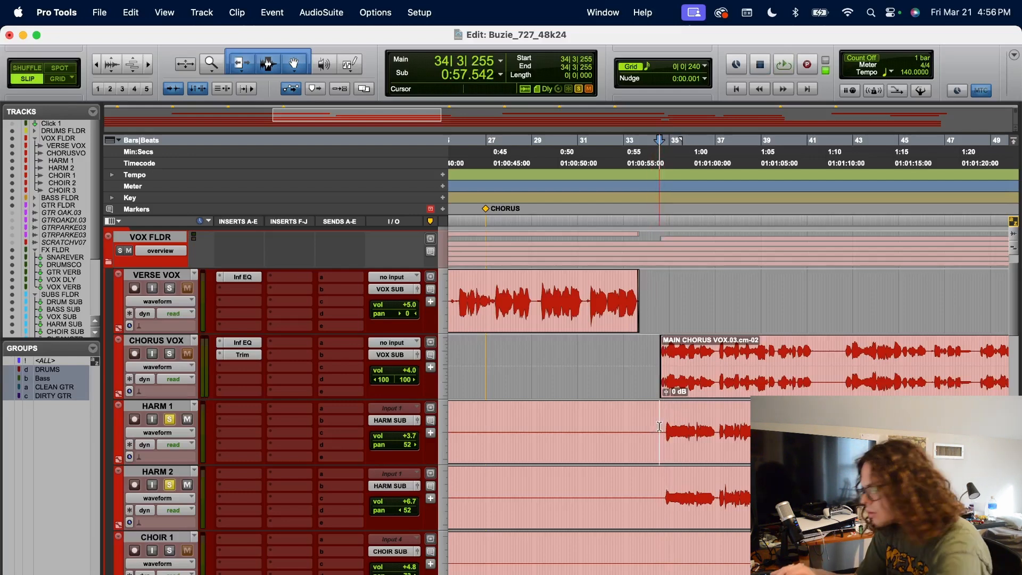
{"action": "key", "text": "super+bracketright"}
{"action": "key", "text": "space"}
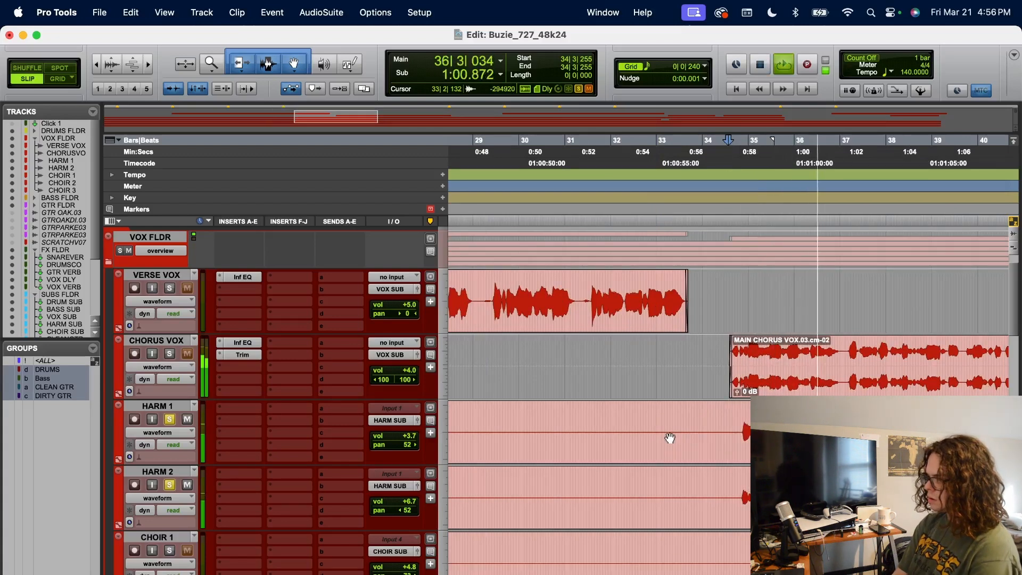
Compare the playing harmonies with CHORUS VOX soloed and unsoloed up to the TRNRND marker, then stop playback.
{"action": "left_click", "coordinate": [169, 353]}
{"action": "scroll", "coordinate": [819, 450], "scroll_direction": "right", "scroll_amount": 5}
{"action": "scroll", "coordinate": [819, 450], "scroll_direction": "down", "scroll_amount": 1}
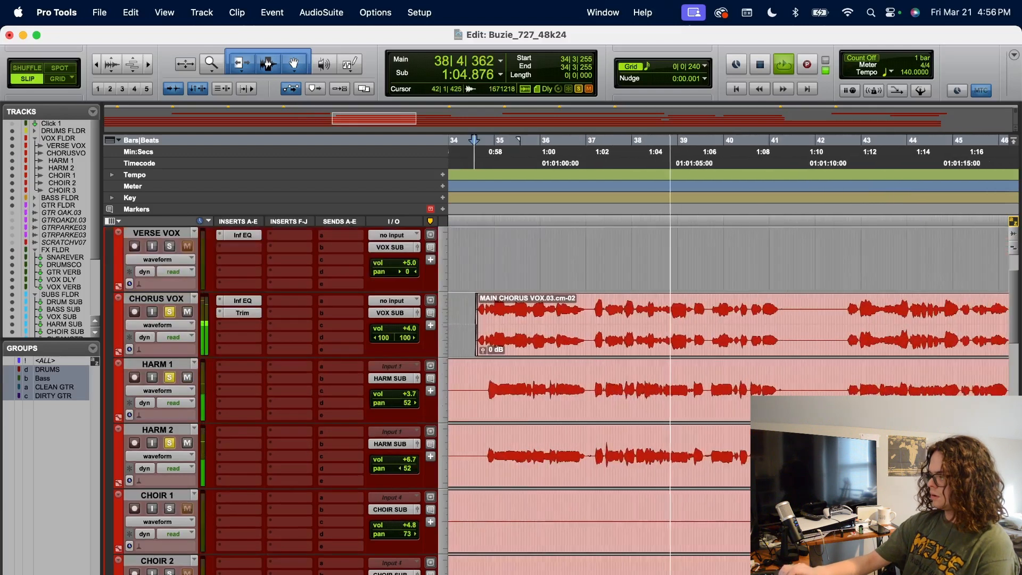
{"action": "left_click", "coordinate": [171, 313]}
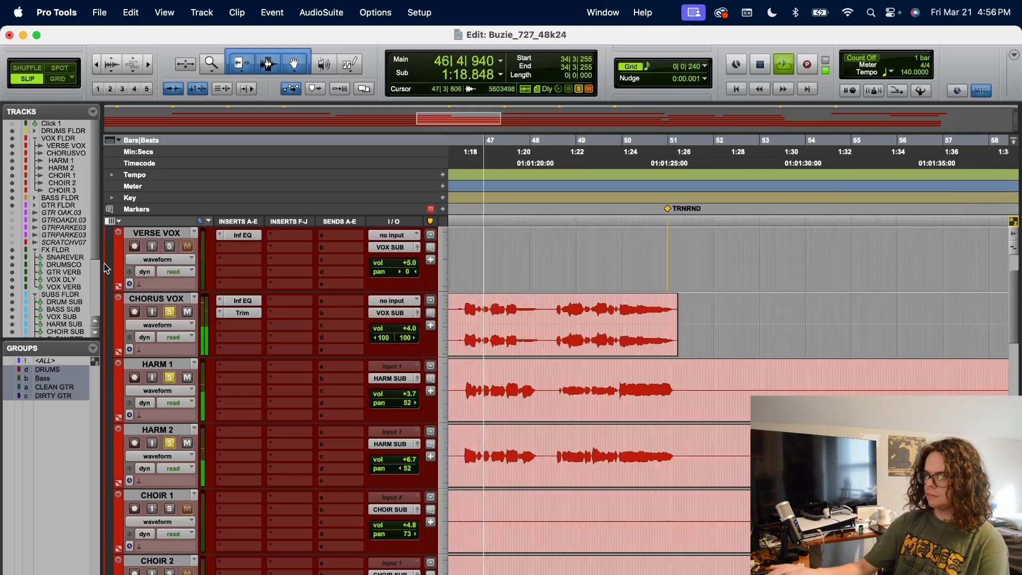
{"action": "left_click", "coordinate": [170, 312]}
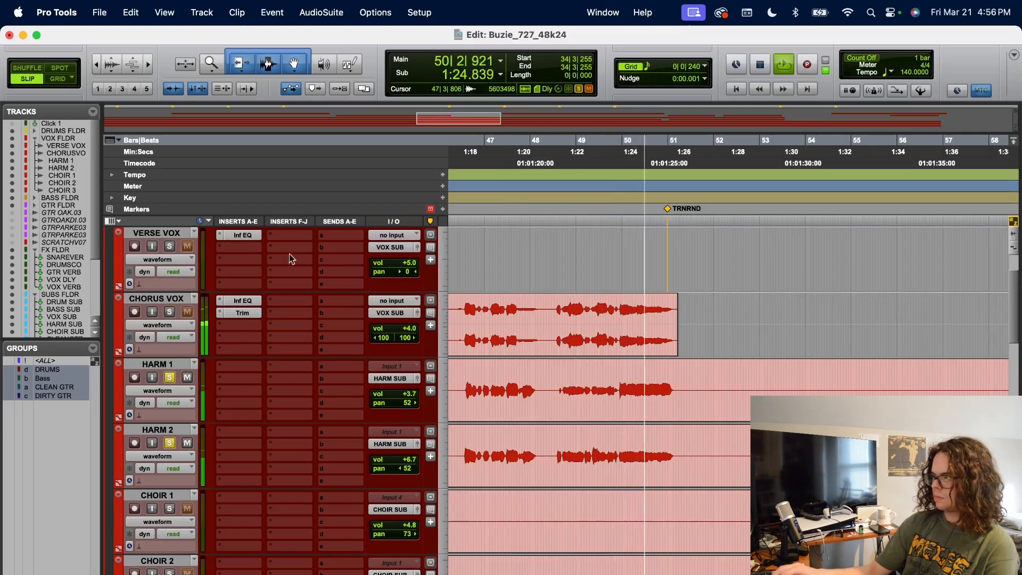
{"action": "key", "text": "space"}
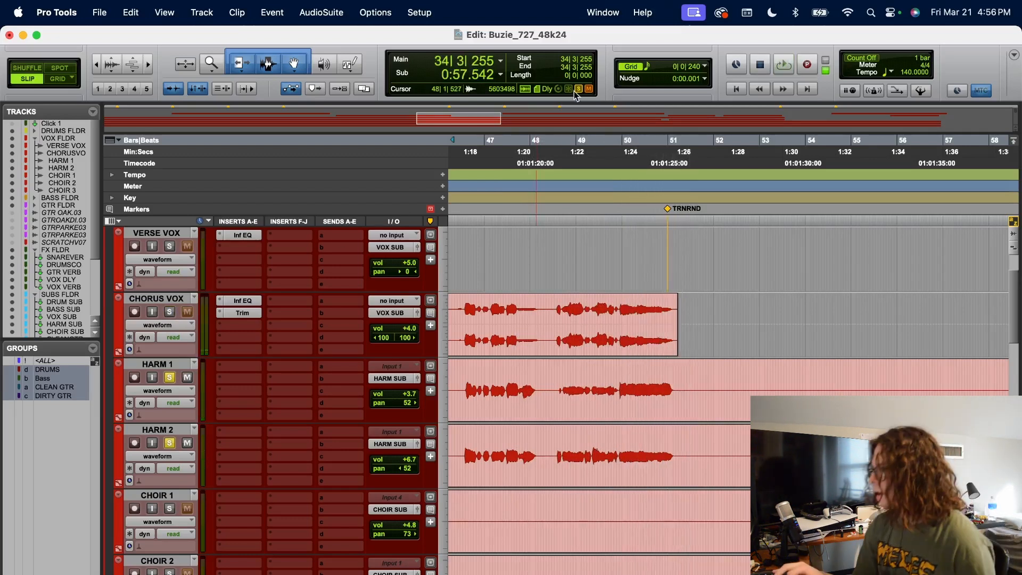
Clear all solos, go to the second verse around the V2 marker, and solo VERSE VOX and HARM 2.
{"action": "left_click", "coordinate": [578, 90]}
{"action": "scroll", "coordinate": [628, 279], "scroll_direction": "right", "scroll_amount": 5}
{"action": "scroll", "coordinate": [789, 266], "scroll_direction": "down", "scroll_amount": 3}
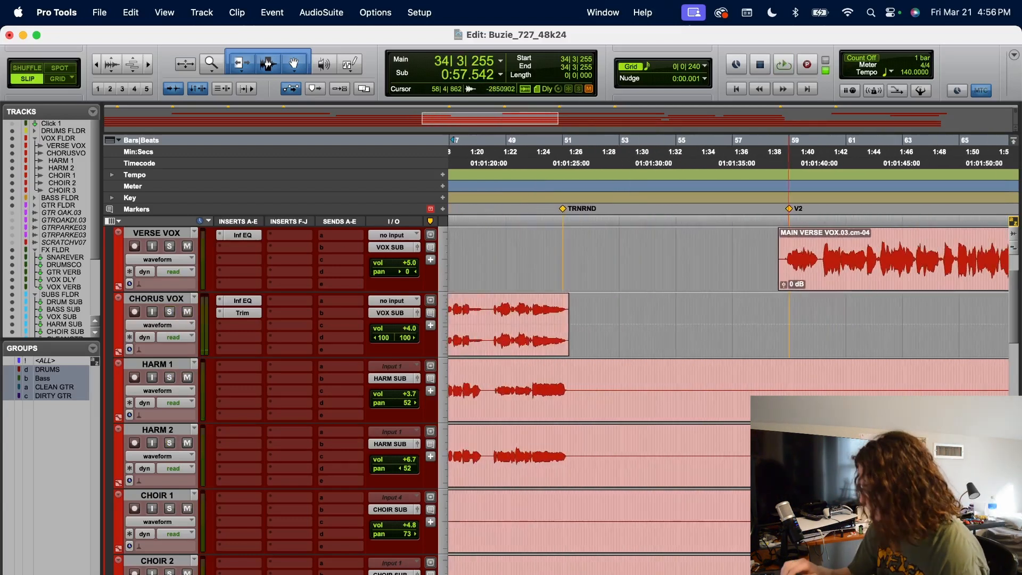
{"action": "scroll", "coordinate": [606, 251], "scroll_direction": "right", "scroll_amount": 6}
{"action": "left_click", "coordinate": [169, 246]}
{"action": "left_click", "coordinate": [170, 443]}
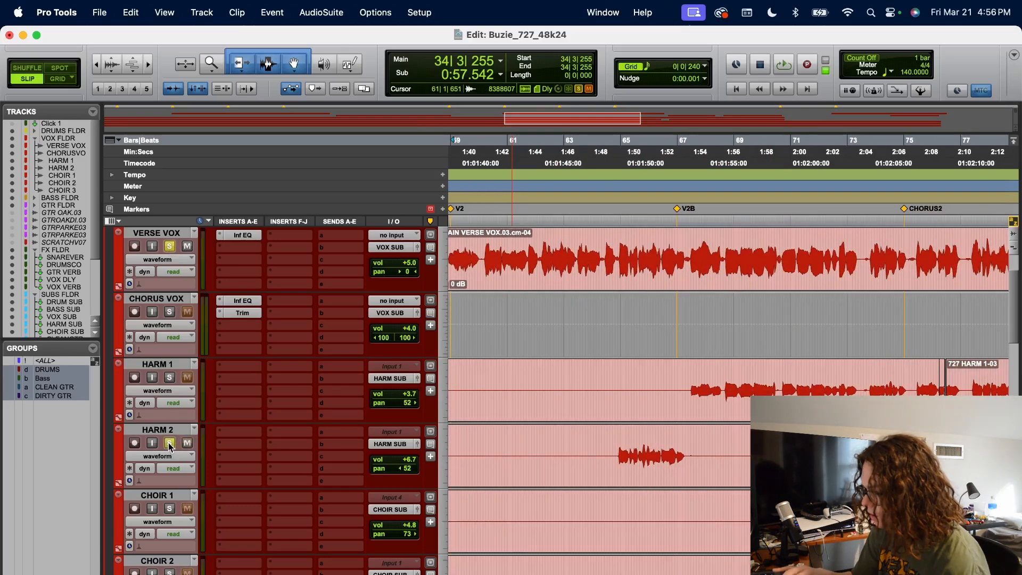
Play the soloed vocals from the start of the HARM 2 phrase before the V2B marker and stop playback.
{"action": "left_click", "coordinate": [616, 437]}
{"action": "key", "text": "space"}
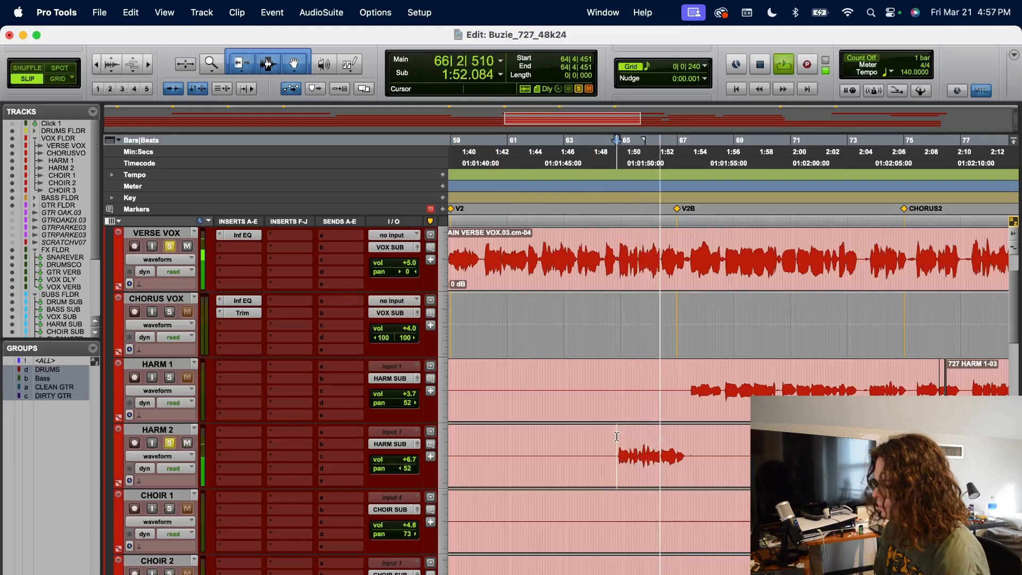
{"action": "key", "text": "space"}
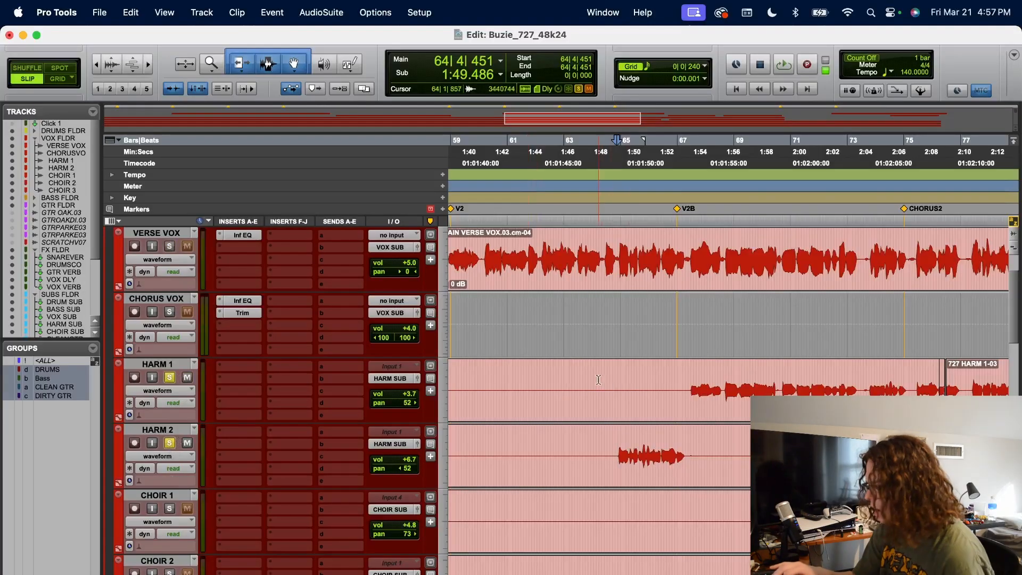
Play the soloed harmonies from the V2B marker toward CHORUS2 with VERSE VOX soloed alongside them.
{"action": "key", "text": "space"}
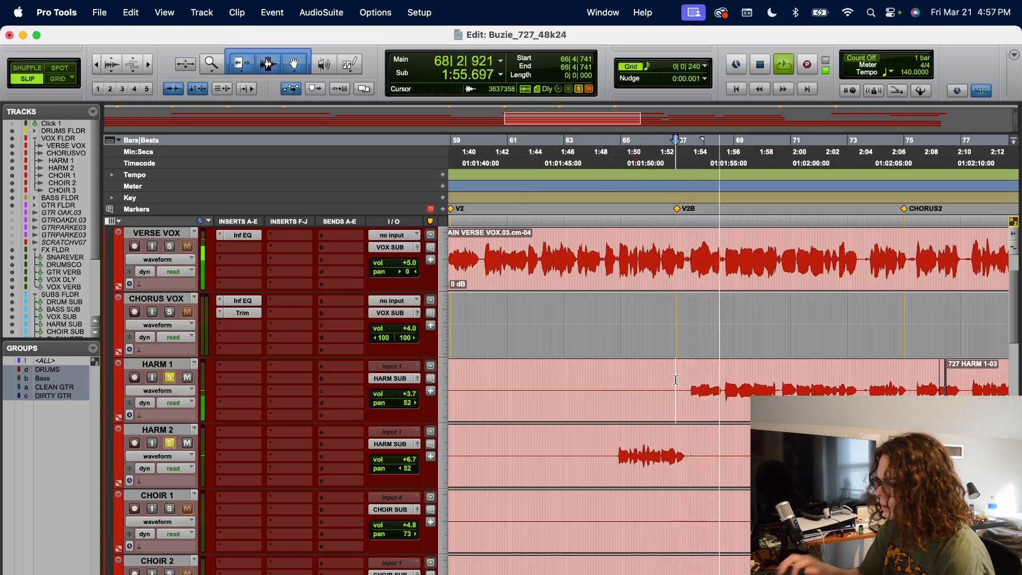
{"action": "left_click", "coordinate": [165, 245]}
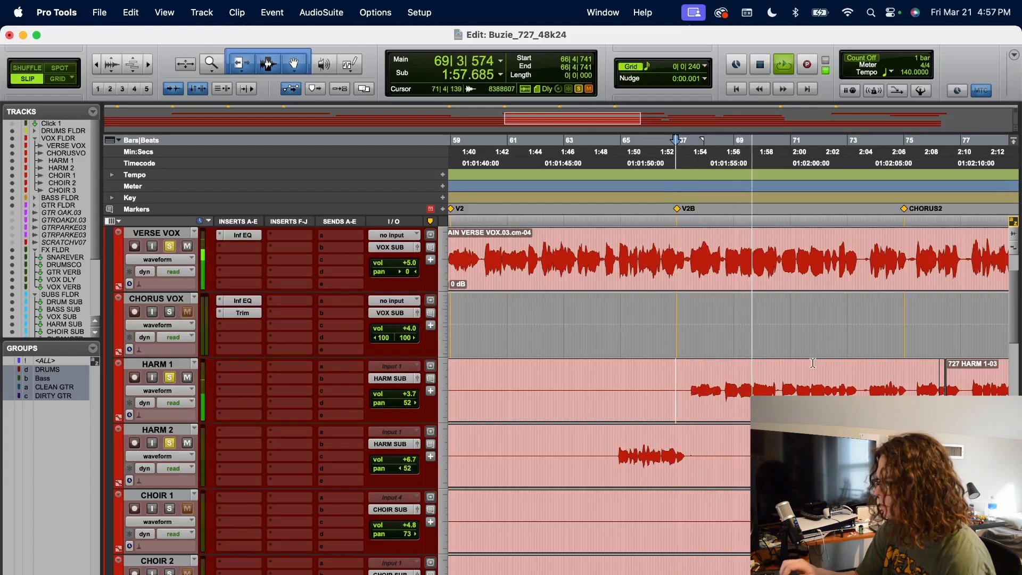
{"action": "scroll", "coordinate": [812, 362], "scroll_direction": "right", "scroll_amount": 5}
{"action": "scroll", "coordinate": [747, 395], "scroll_direction": "up", "scroll_amount": 2}
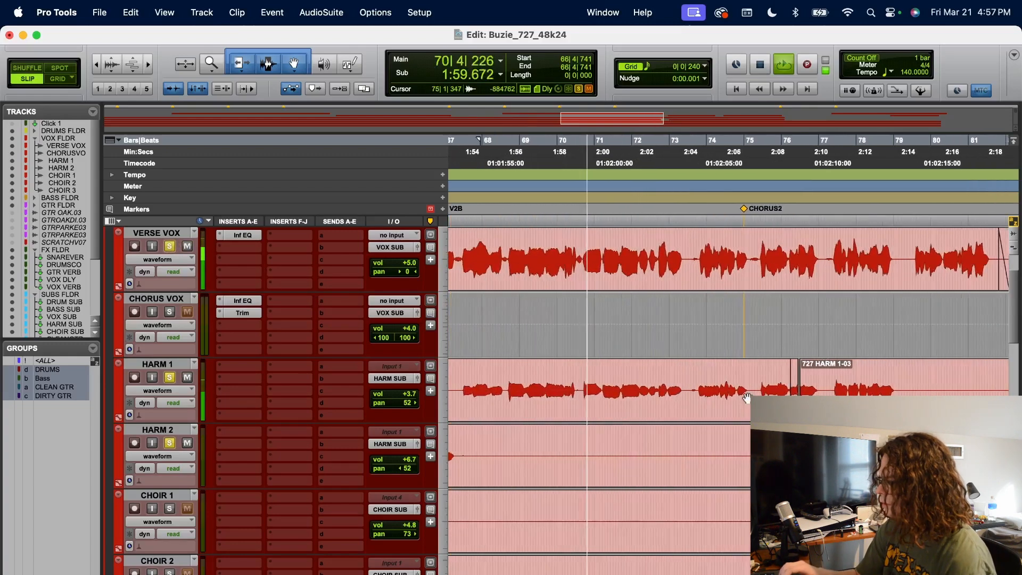
Play the soloed VERSE VOX and HARM 1 tracks past the CHORUS2 marker and stop playback.
{"action": "scroll", "coordinate": [597, 373], "scroll_direction": "right", "scroll_amount": 4}
{"action": "scroll", "coordinate": [597, 373], "scroll_direction": "up", "scroll_amount": 2}
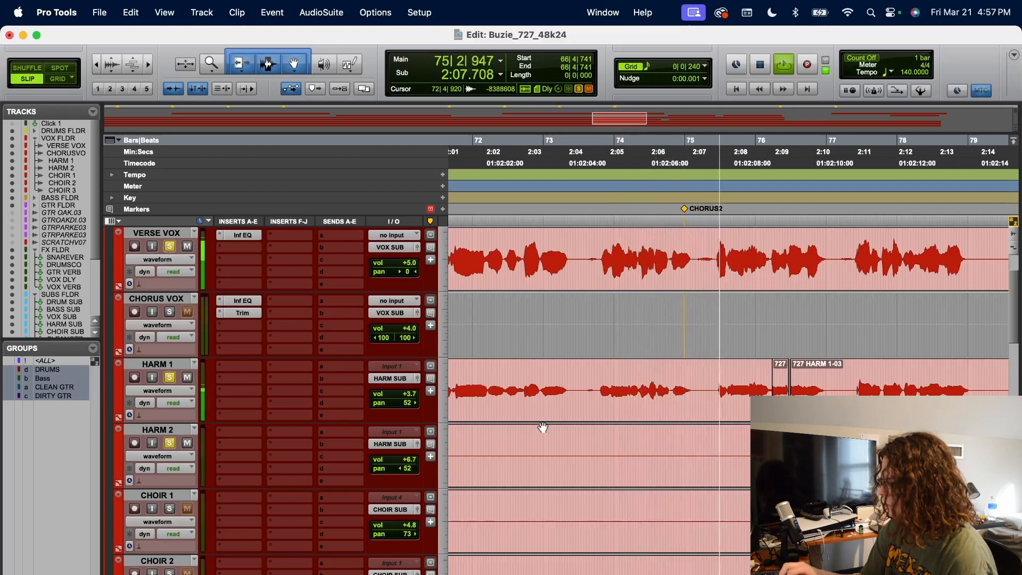
{"action": "scroll", "coordinate": [637, 407], "scroll_direction": "right", "scroll_amount": 3}
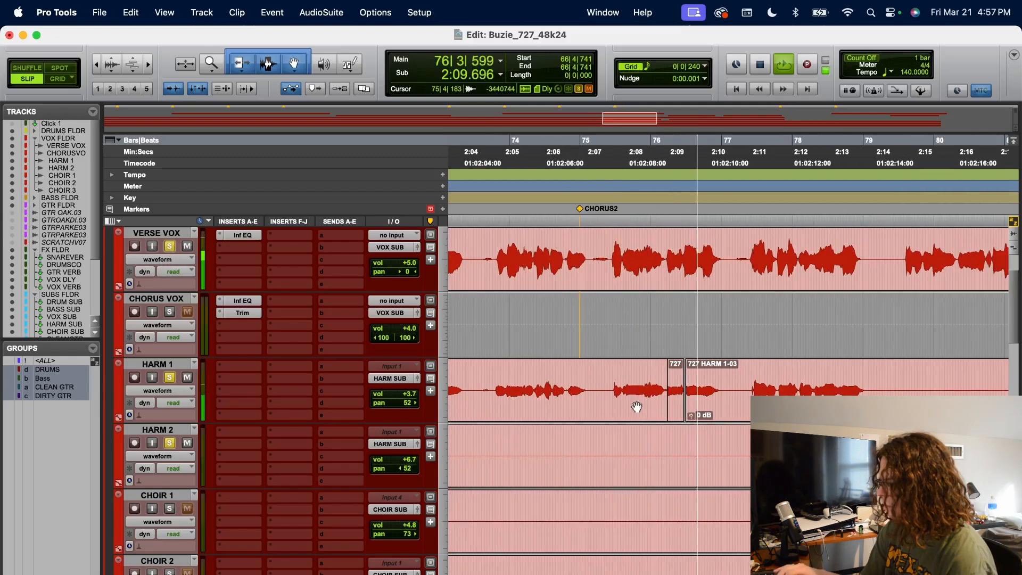
{"action": "key", "text": "space"}
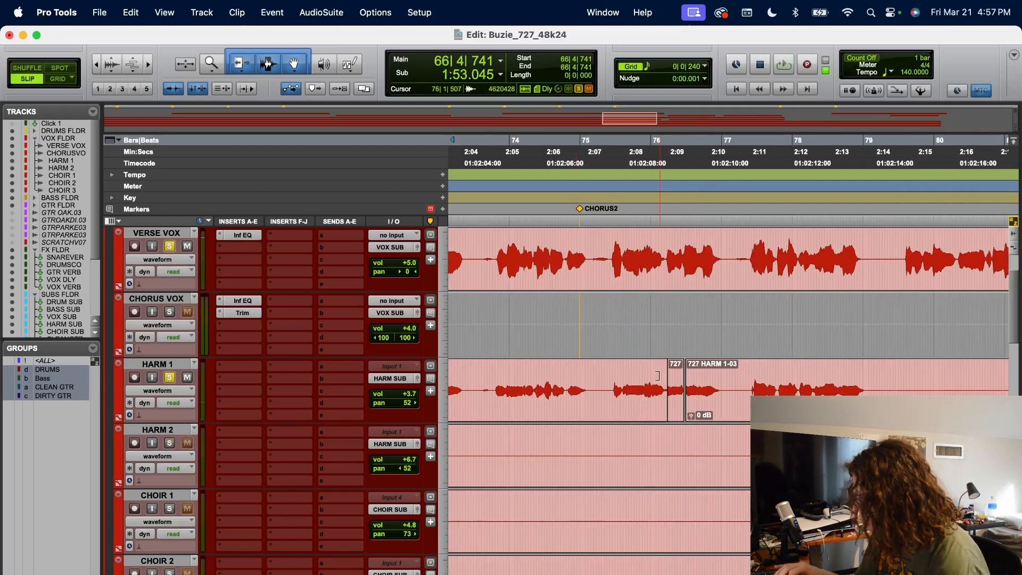
Place the edit cursor just before the short HARM 1 clip after the CHORUS2 marker and examine its edits up close.
{"action": "left_click", "coordinate": [655, 383]}
{"action": "key", "text": "t"}
{"action": "key", "text": "t"}
{"action": "key", "text": "t"}
{"action": "scroll", "coordinate": [704, 399], "scroll_direction": "right", "scroll_amount": 3}
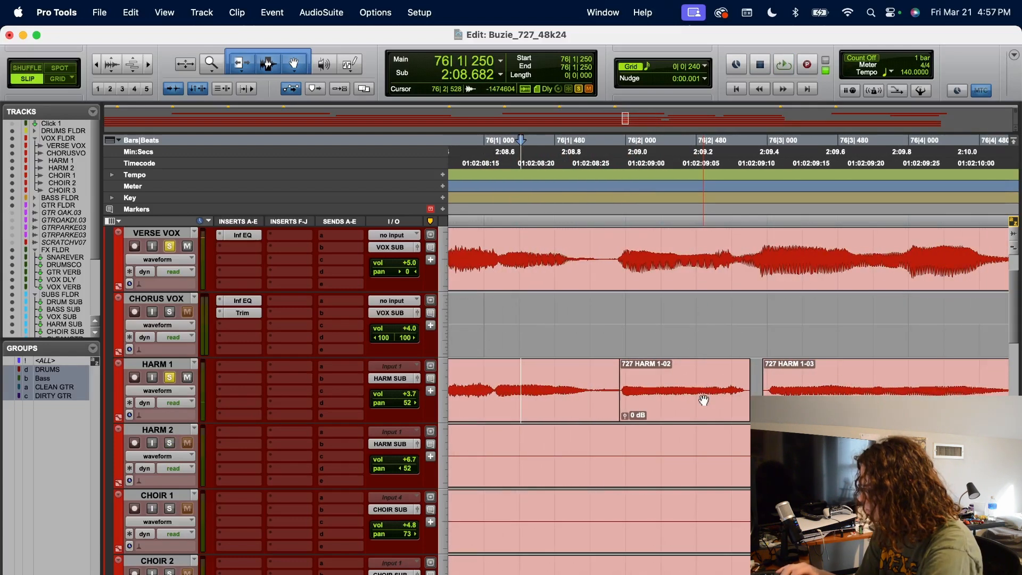
{"action": "key", "text": "r"}
{"action": "key", "text": "r"}
{"action": "key", "text": "r"}
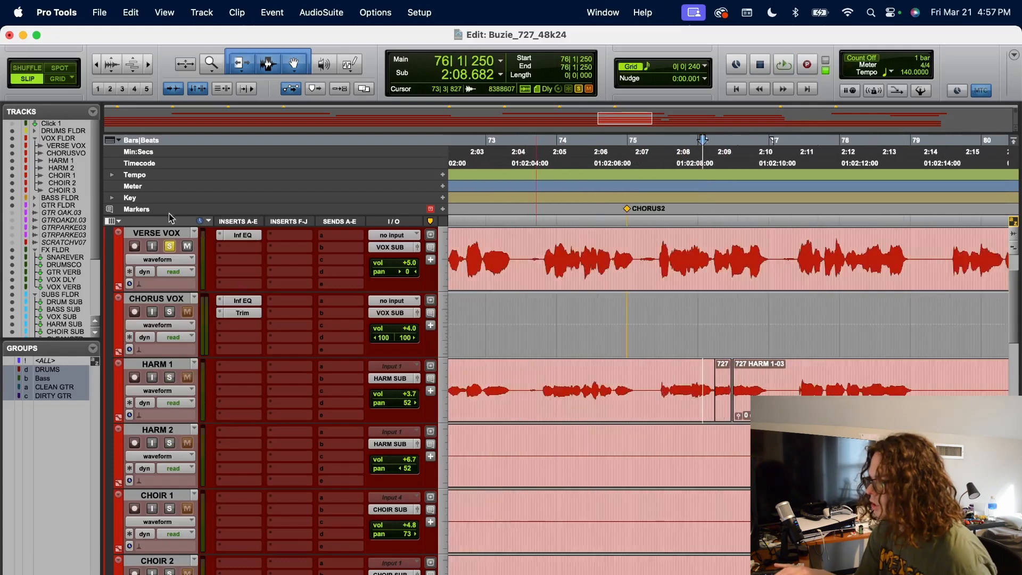
Clear the remaining solos and locate the CHOIR 1, CHOIR 2 and CHOIR 3 parts around the OUTRO THING IDFK marker.
{"action": "scroll", "coordinate": [744, 421], "scroll_direction": "right", "scroll_amount": 3}
{"action": "scroll", "coordinate": [744, 421], "scroll_direction": "left", "scroll_amount": 3}
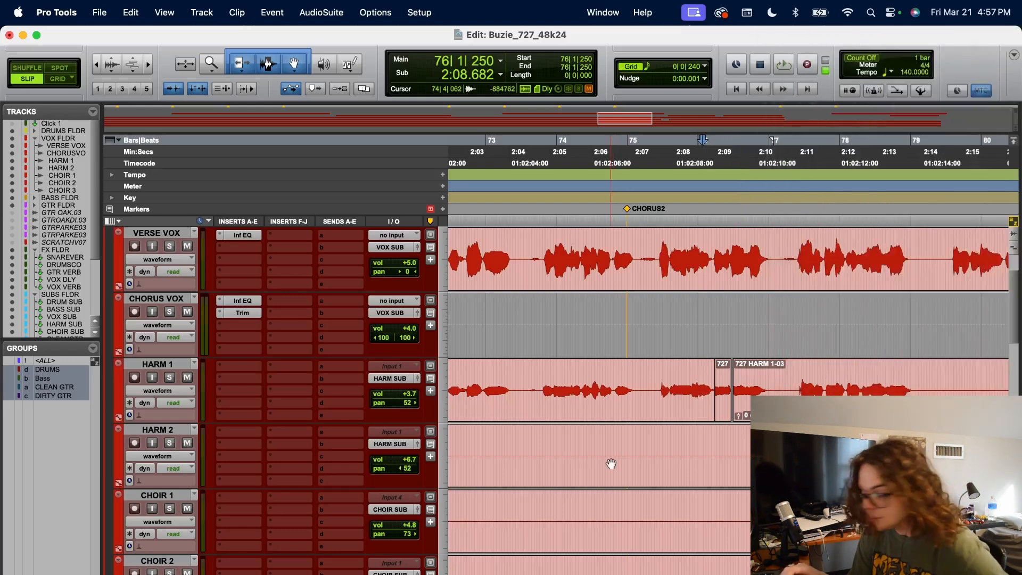
{"action": "scroll", "coordinate": [611, 464], "scroll_direction": "right", "scroll_amount": 15}
{"action": "scroll", "coordinate": [611, 464], "scroll_direction": "down", "scroll_amount": 2}
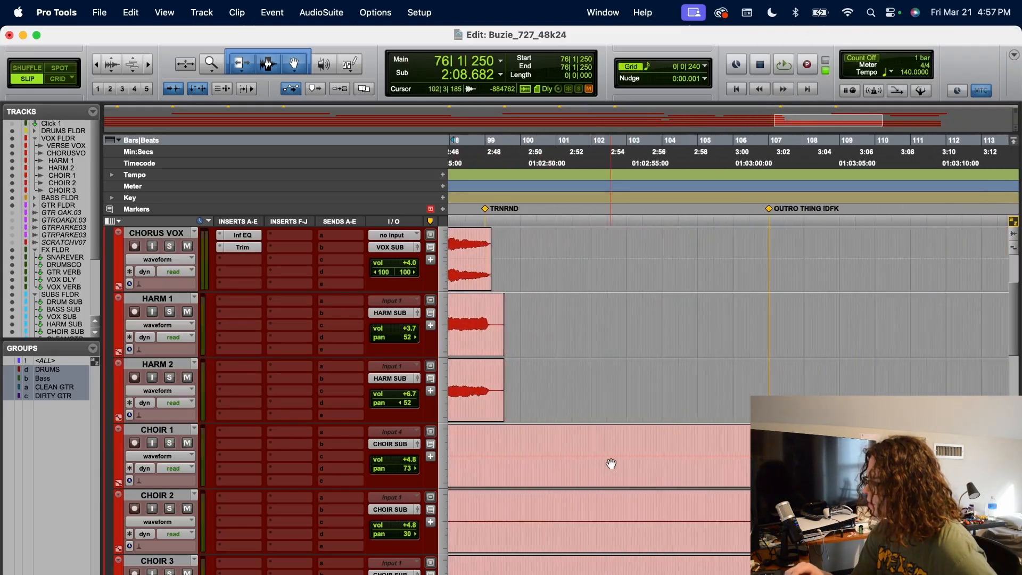
{"action": "scroll", "coordinate": [611, 463], "scroll_direction": "right", "scroll_amount": 8}
{"action": "scroll", "coordinate": [611, 463], "scroll_direction": "down", "scroll_amount": 2}
{"action": "scroll", "coordinate": [611, 463], "scroll_direction": "up", "scroll_amount": 1}
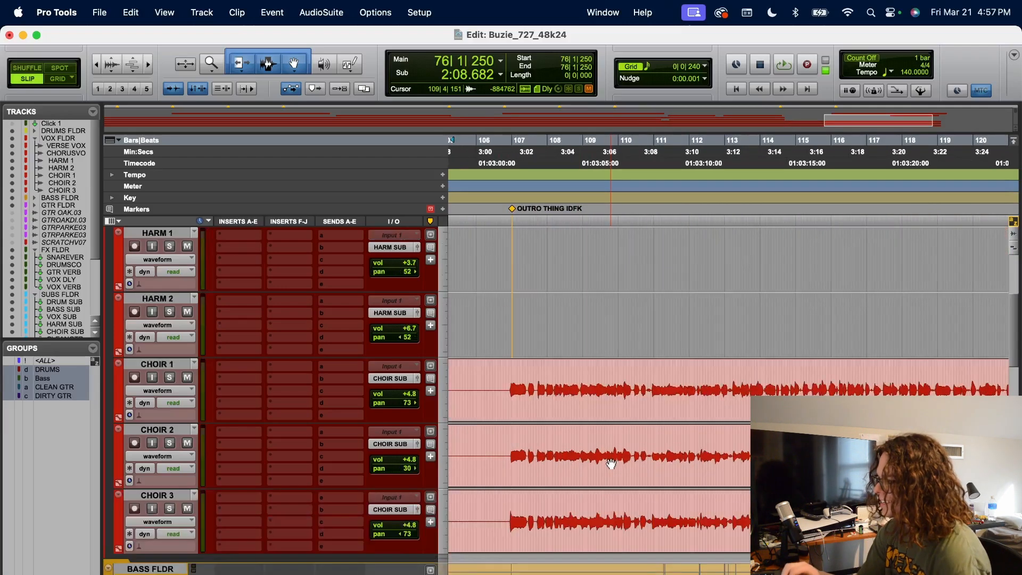
Play the full mix from just before the OUTRO THING IDFK marker into bar 114 and stop playback.
{"action": "scroll", "coordinate": [571, 434], "scroll_direction": "up", "scroll_amount": 2}
{"action": "scroll", "coordinate": [571, 434], "scroll_direction": "down", "scroll_amount": 6}
{"action": "scroll", "coordinate": [571, 434], "scroll_direction": "up", "scroll_amount": 2}
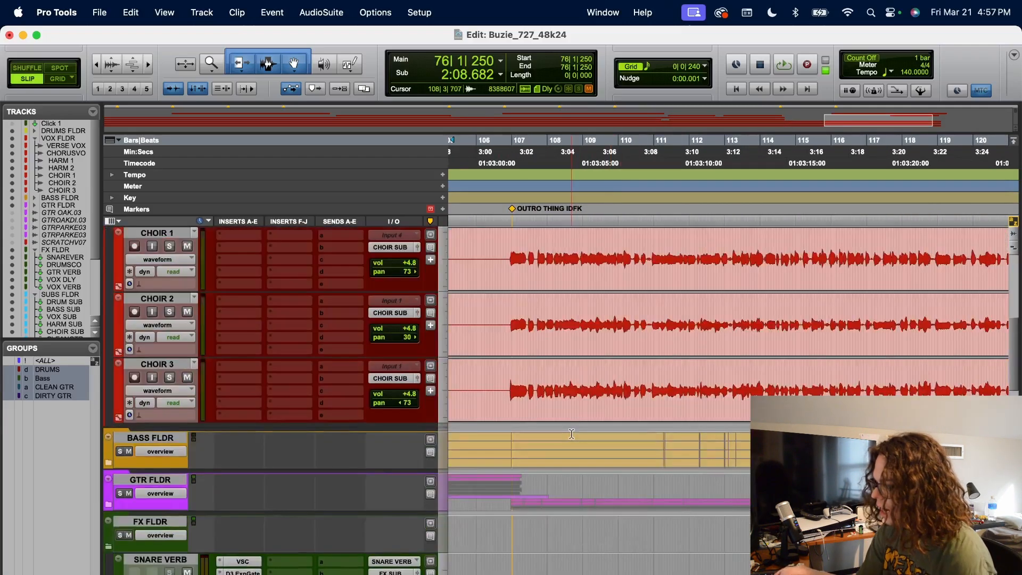
{"action": "scroll", "coordinate": [571, 434], "scroll_direction": "down", "scroll_amount": 6}
{"action": "scroll", "coordinate": [571, 434], "scroll_direction": "up", "scroll_amount": 10}
{"action": "scroll", "coordinate": [572, 434], "scroll_direction": "down", "scroll_amount": 3}
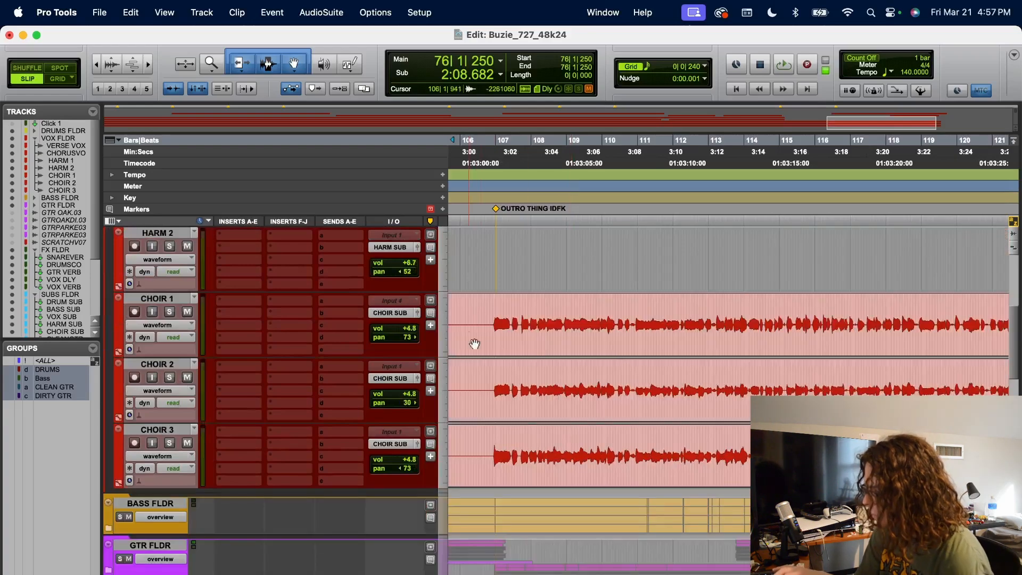
{"action": "scroll", "coordinate": [501, 320], "scroll_direction": "up", "scroll_amount": 1}
{"action": "scroll", "coordinate": [501, 321], "scroll_direction": "up", "scroll_amount": 4}
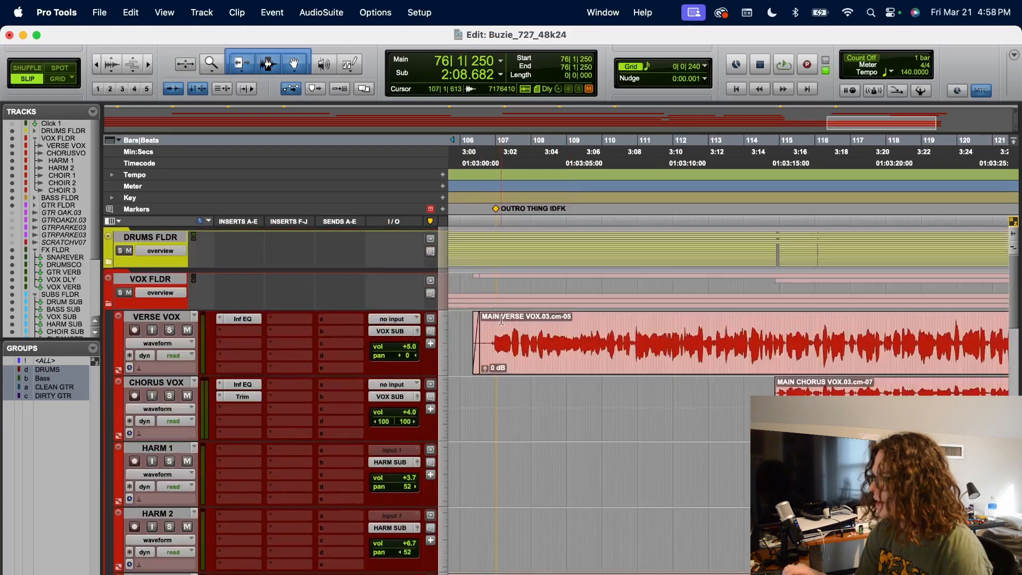
{"action": "left_click", "coordinate": [473, 190]}
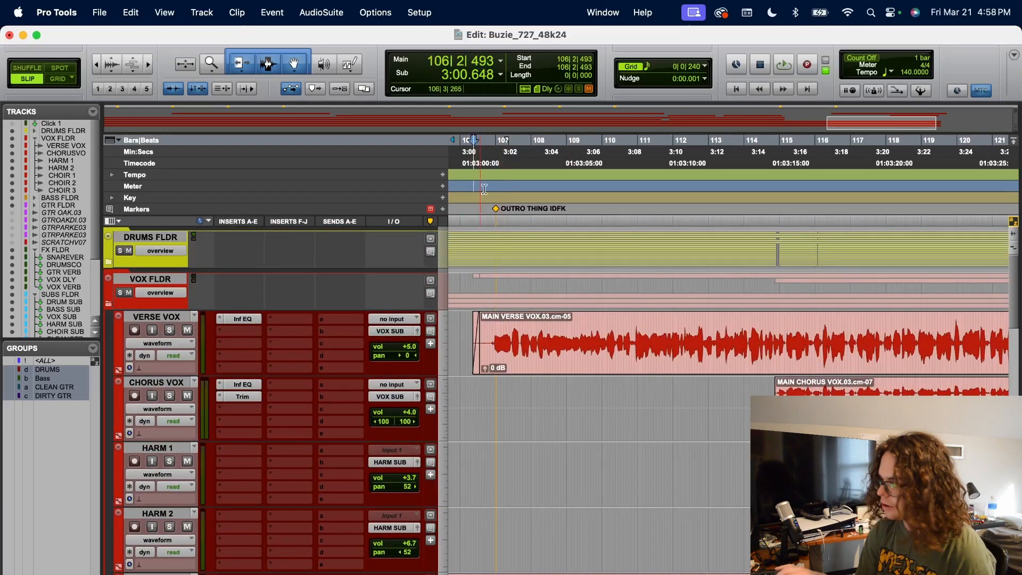
{"action": "key", "text": "space"}
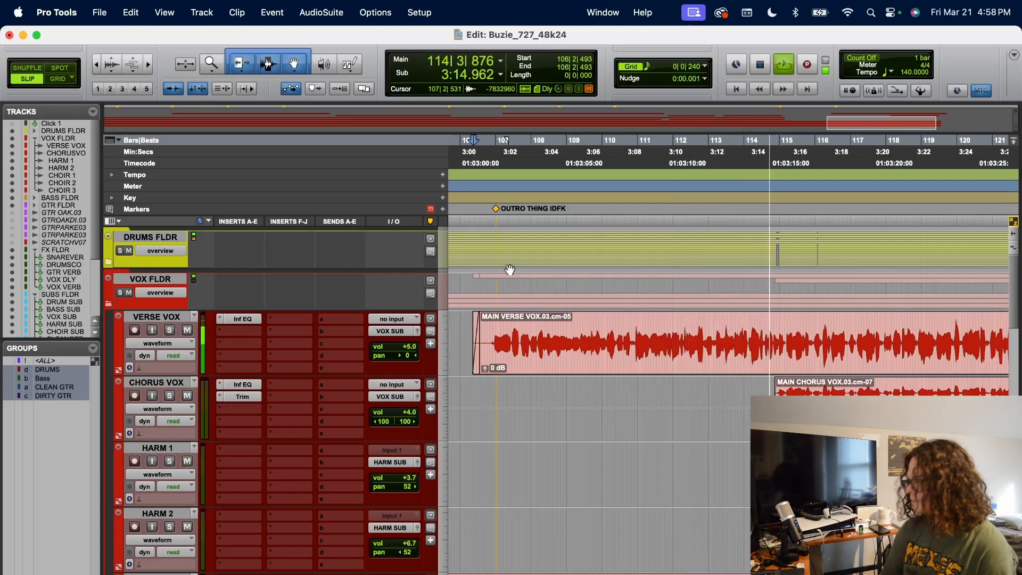
{"action": "key", "text": "space"}
Audition CHOIR 1, CHOIR 2 and CHOIR 3 soloed together from just before the OUTRO THING IDFK marker to about bar 115.
{"action": "scroll", "coordinate": [536, 479], "scroll_direction": "down", "scroll_amount": 3}
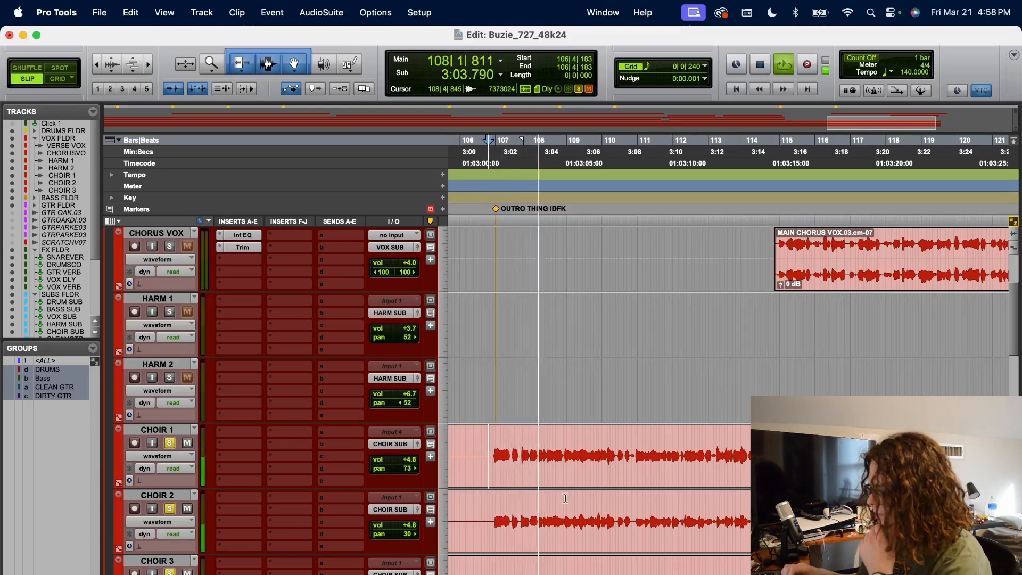
{"action": "scroll", "coordinate": [566, 498], "scroll_direction": "down", "scroll_amount": 2}
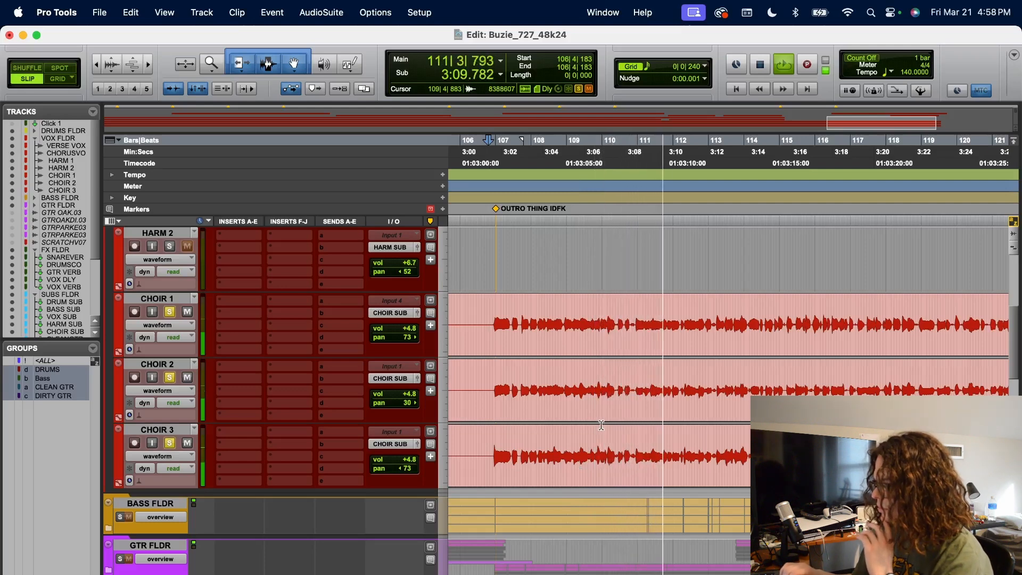
{"action": "scroll", "coordinate": [601, 425], "scroll_direction": "right", "scroll_amount": 1}
{"action": "scroll", "coordinate": [601, 425], "scroll_direction": "down", "scroll_amount": 2}
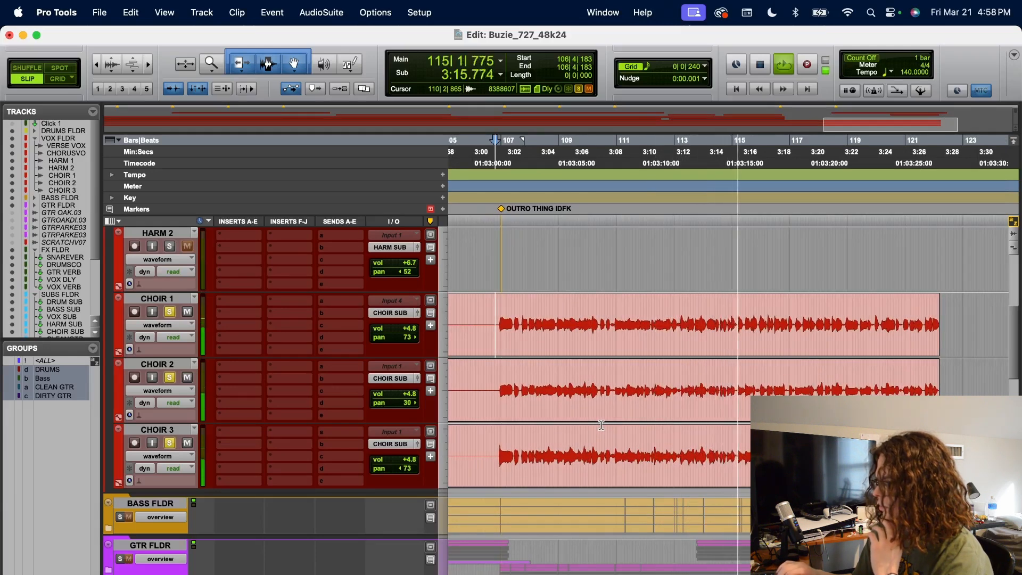
{"action": "key", "text": "space"}
{"action": "scroll", "coordinate": [601, 425], "scroll_direction": "down", "scroll_amount": 15}
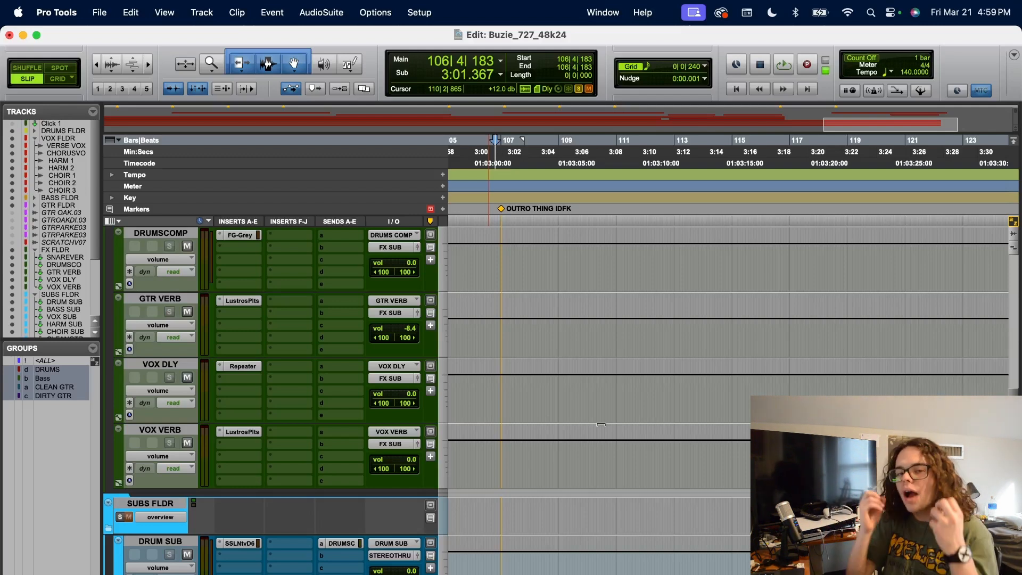
{"action": "scroll", "coordinate": [601, 424], "scroll_direction": "up", "scroll_amount": 5}
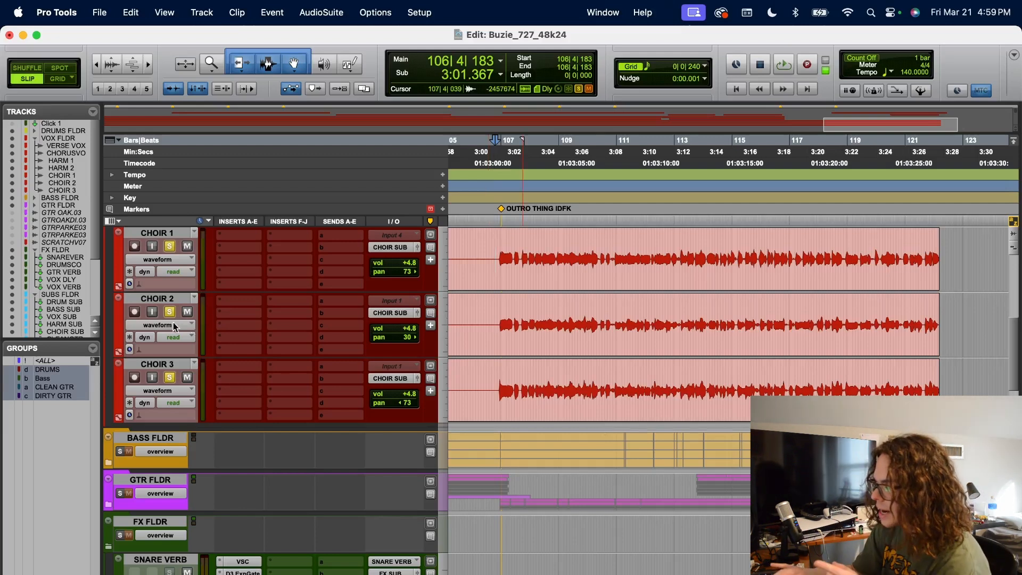
Audition the choir from bar 112 and again from bar 115, narrowing the solo down to CHOIR 1.
{"action": "left_click", "coordinate": [654, 240]}
{"action": "key", "text": "space"}
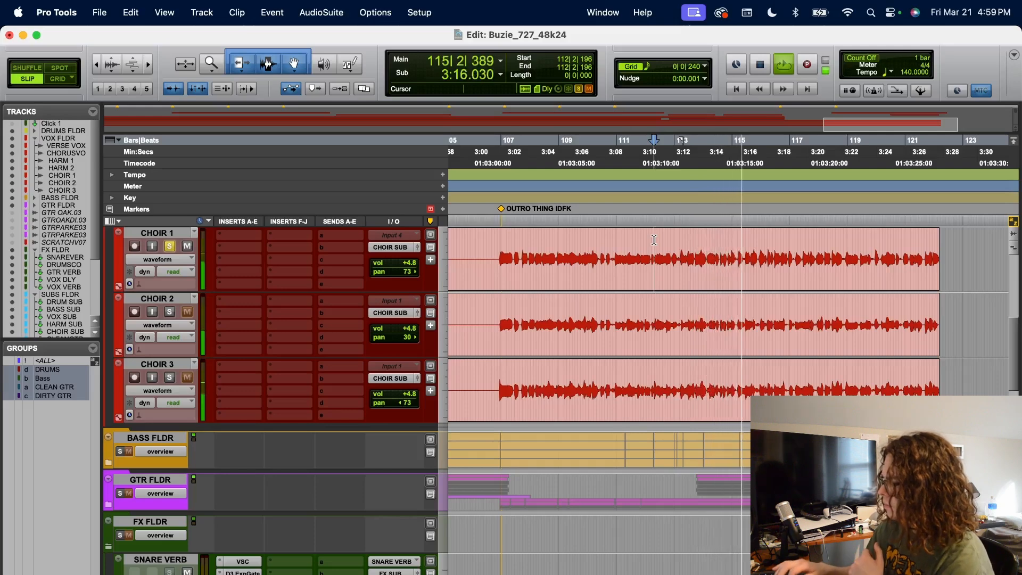
{"action": "key", "text": "space"}
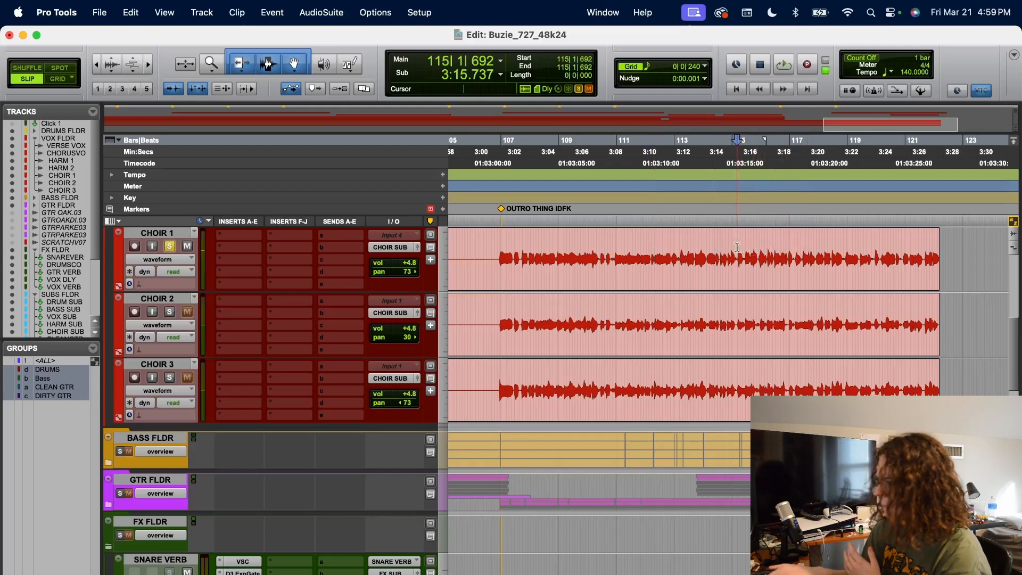
{"action": "key", "text": "space"}
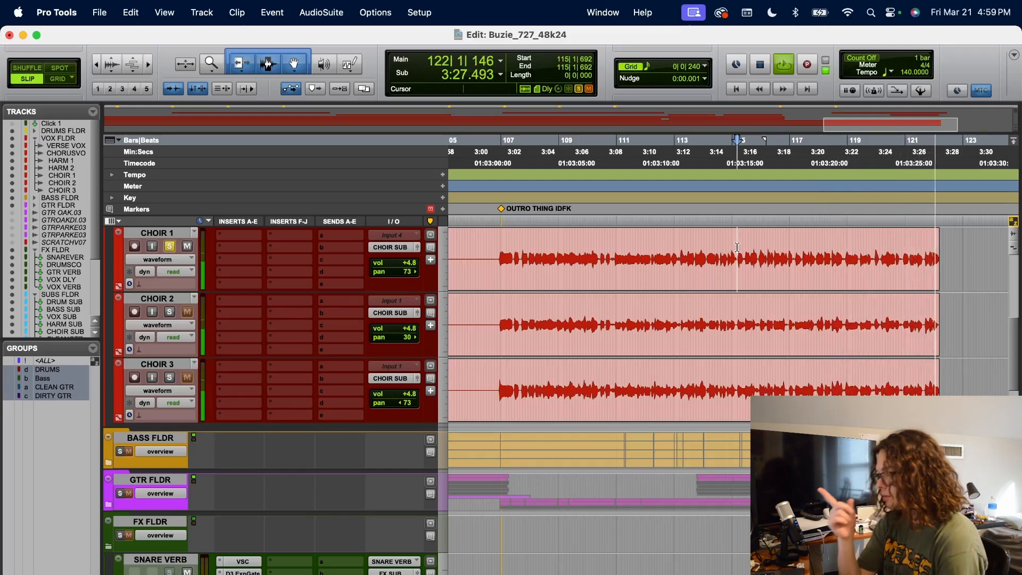
{"action": "key", "text": "space"}
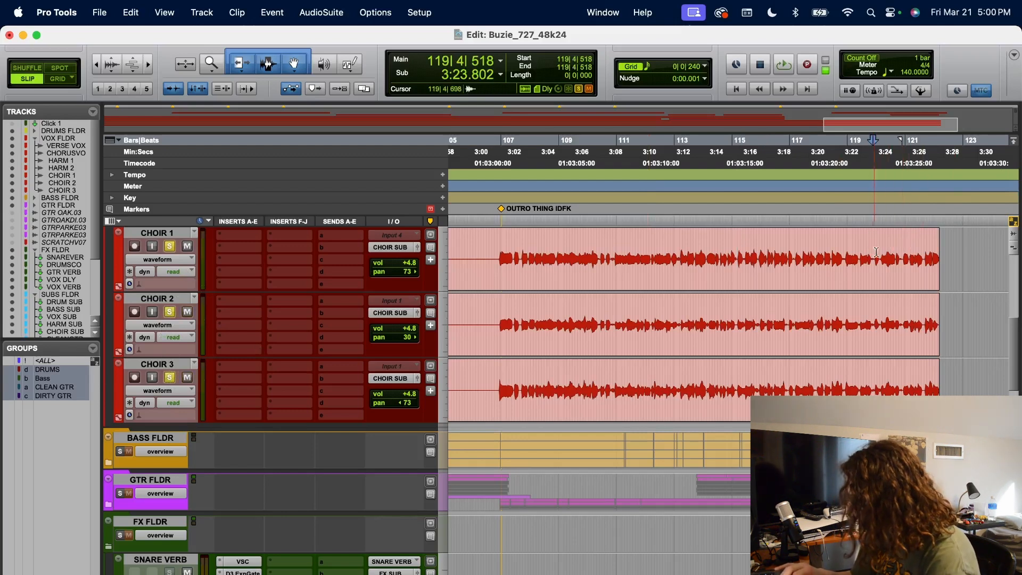
Audition the end of the outro from bar 119 with the three choir tracks soloed, and again with CHORUS VOX and VERSE VOX added.
{"action": "key", "text": "space"}
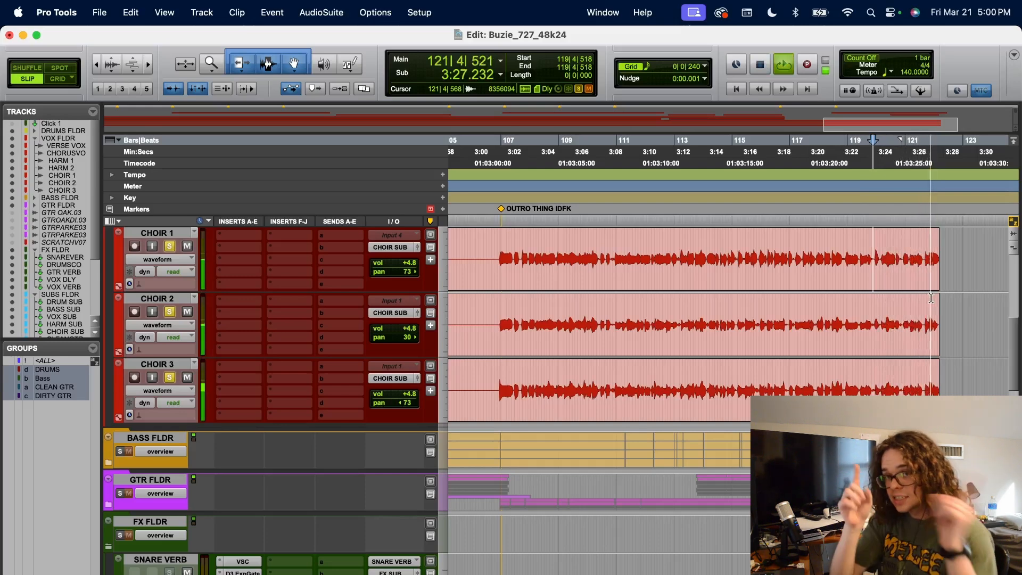
{"action": "key", "text": "space"}
{"action": "scroll", "coordinate": [825, 327], "scroll_direction": "up", "scroll_amount": 5}
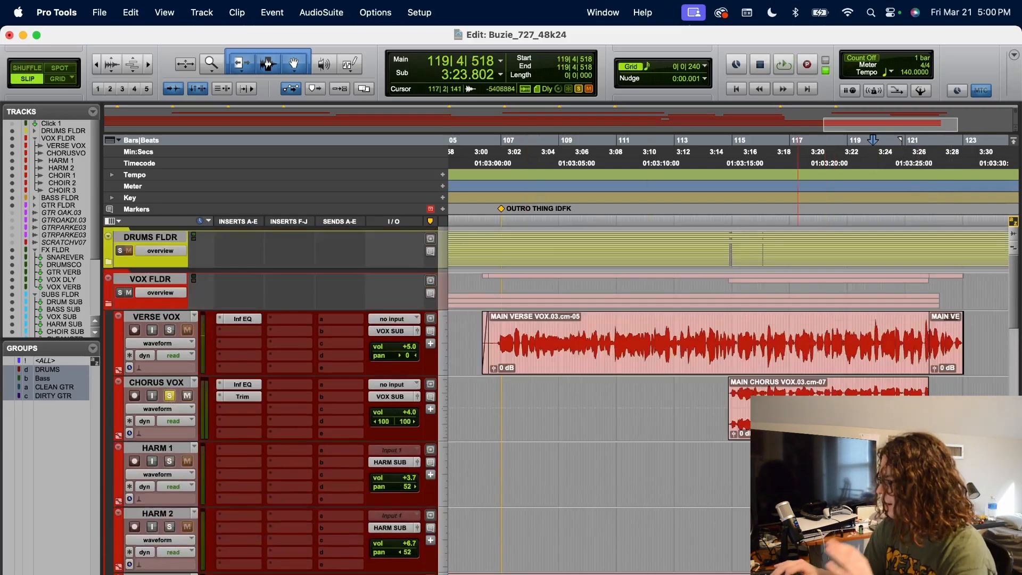
{"action": "key", "text": "space"}
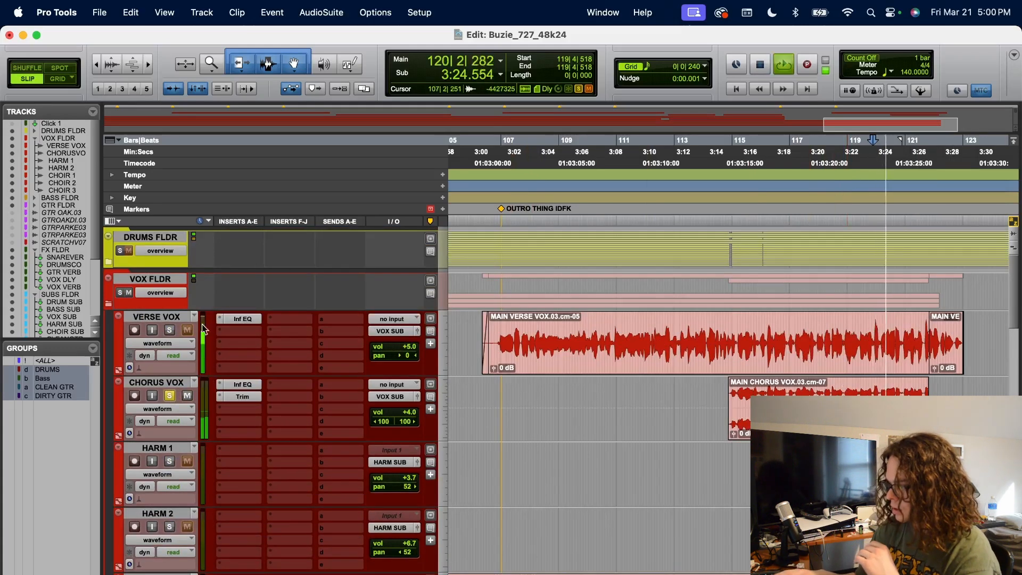
{"action": "left_click", "coordinate": [169, 331]}
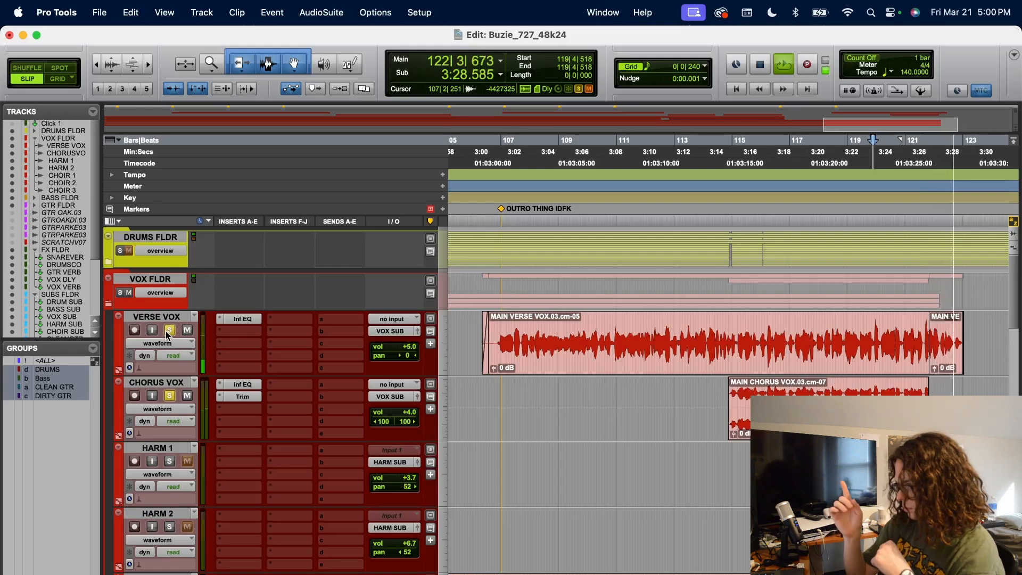
{"action": "key", "text": "space"}
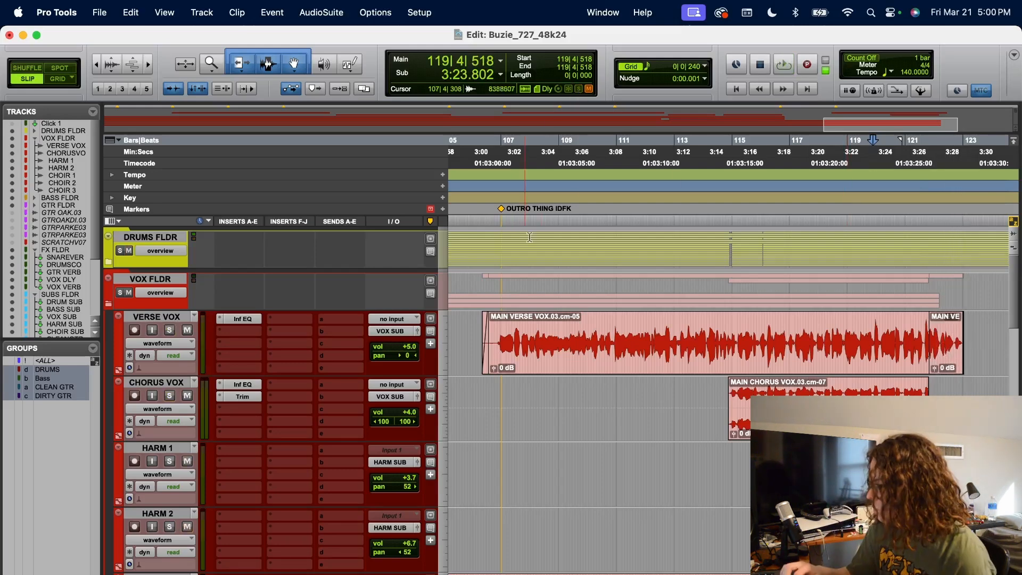
Open the E2Deesser and Infinity EQ inserts on CHOIR SUB and inspect the EQ's Band2 boost.
{"action": "scroll", "coordinate": [685, 395], "scroll_direction": "down", "scroll_amount": 20}
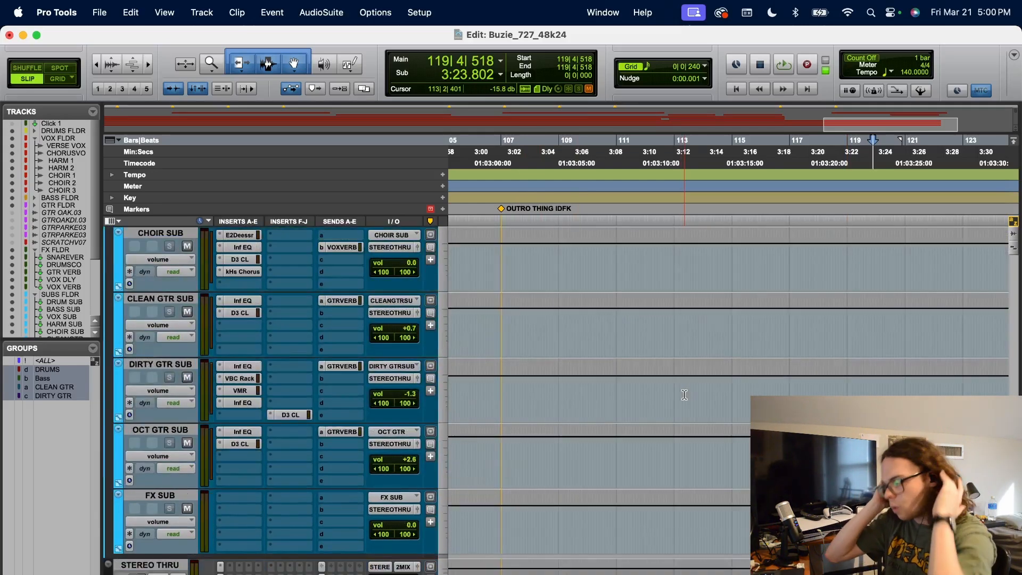
{"action": "scroll", "coordinate": [222, 291], "scroll_direction": "up", "scroll_amount": 2}
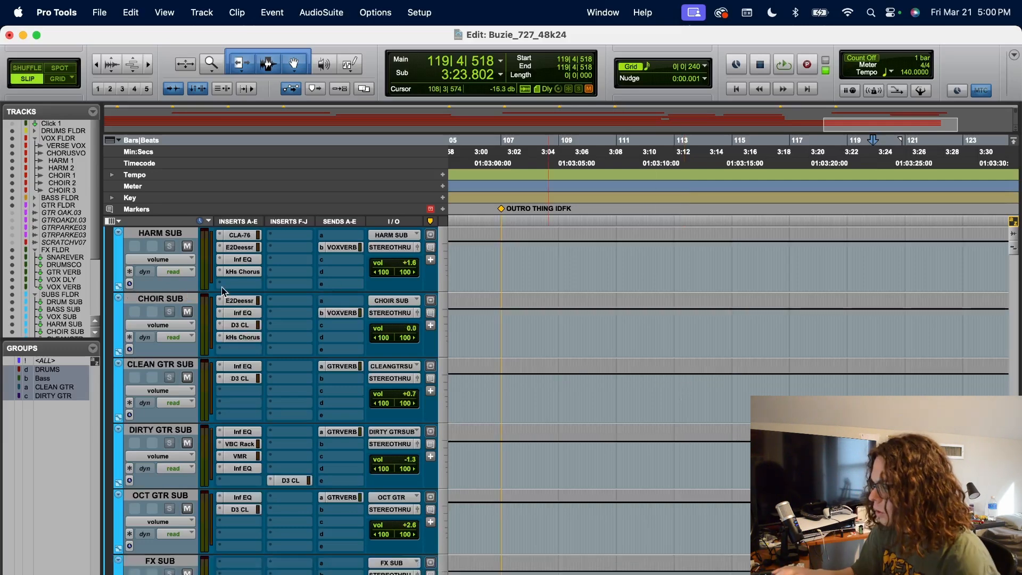
{"action": "left_click", "coordinate": [240, 300]}
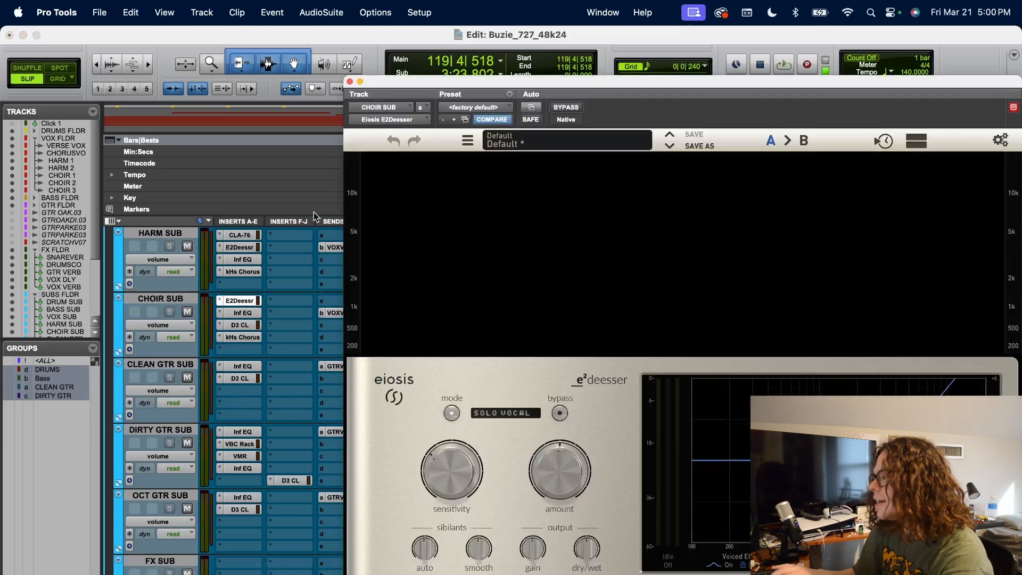
{"action": "left_click", "coordinate": [248, 314]}
{"action": "left_click_drag", "start_coordinate": [285, 37], "coordinate": [570, 33]}
{"action": "left_click", "coordinate": [779, 263]}
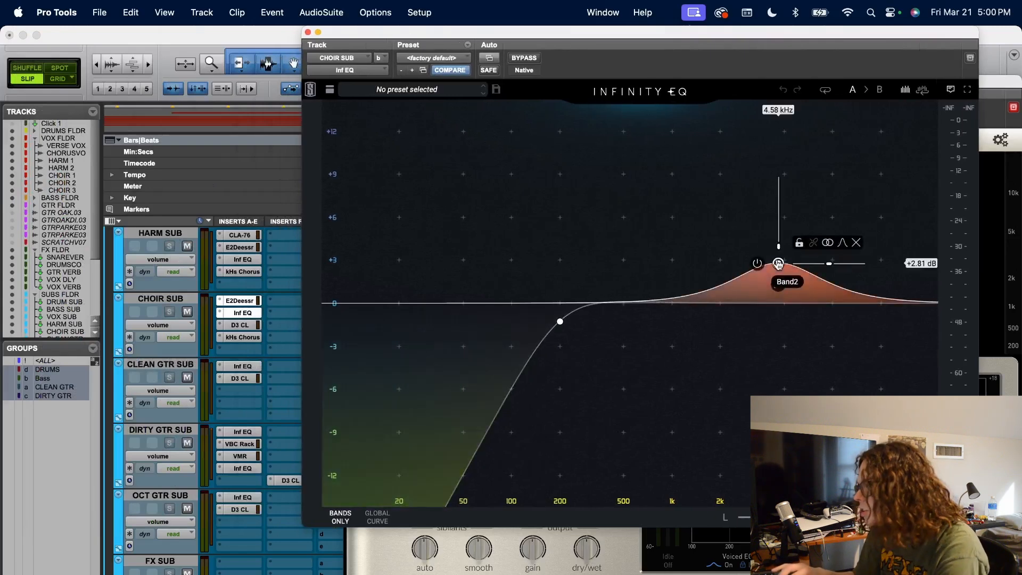
Review the Dyn3 Compressor/Limiter and kHs Chorus settings on CHOIR SUB and close the open plug-in windows.
{"action": "left_click", "coordinate": [230, 325]}
{"action": "left_click_drag", "start_coordinate": [221, 33], "coordinate": [627, 33]}
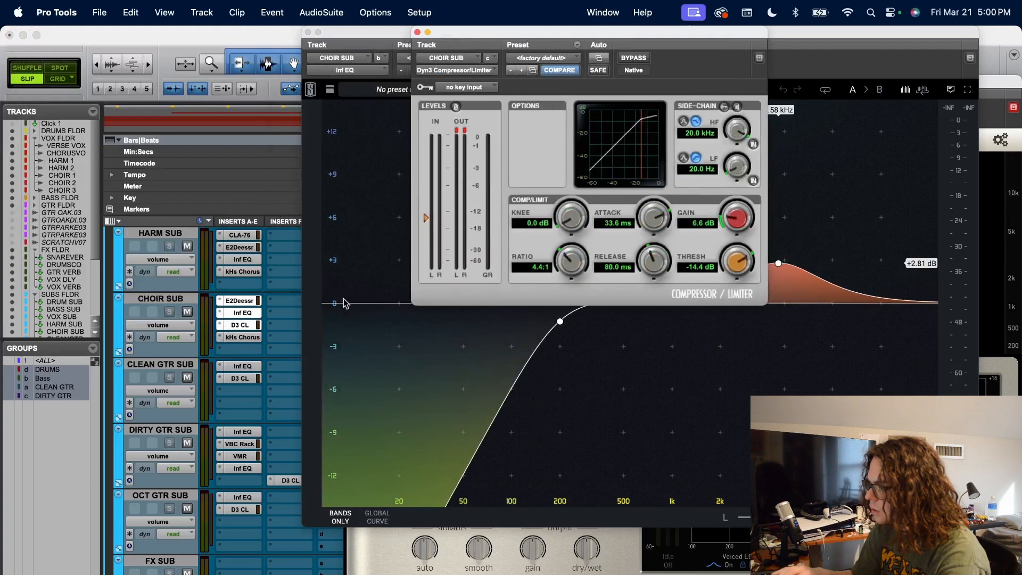
{"action": "left_click", "coordinate": [242, 337]}
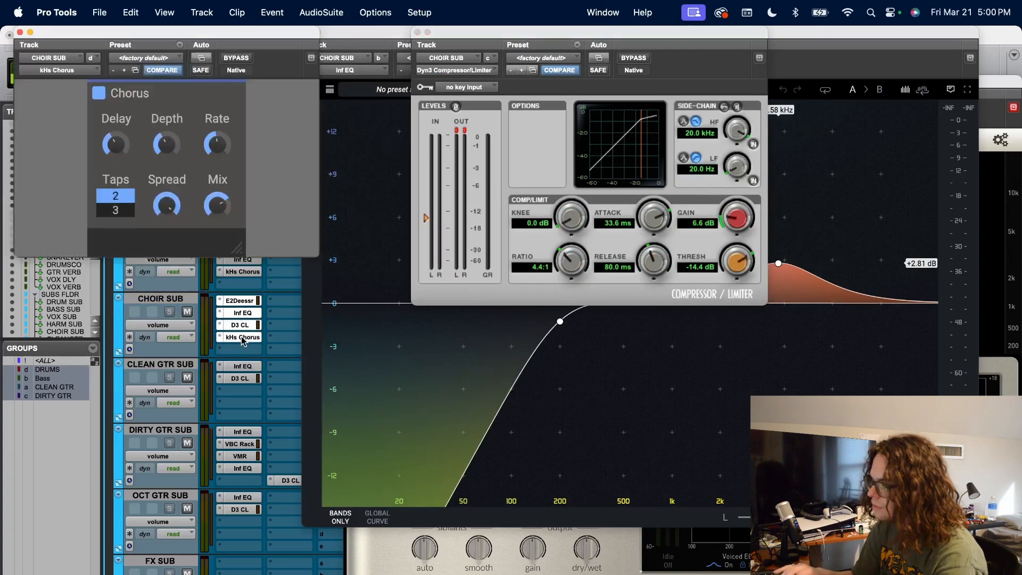
{"action": "left_click", "coordinate": [19, 32]}
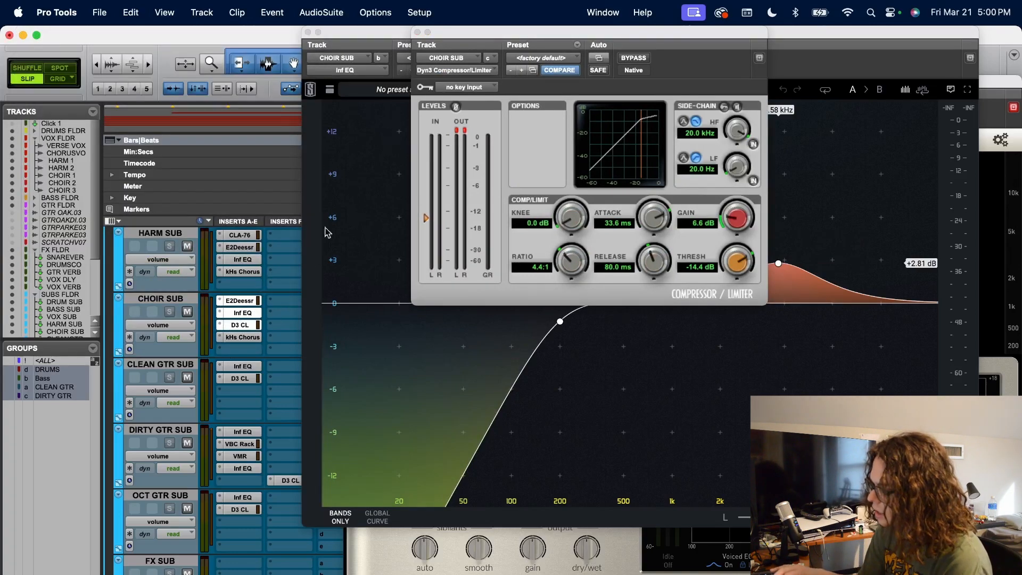
{"action": "left_click", "coordinate": [418, 33]}
{"action": "left_click", "coordinate": [349, 79]}
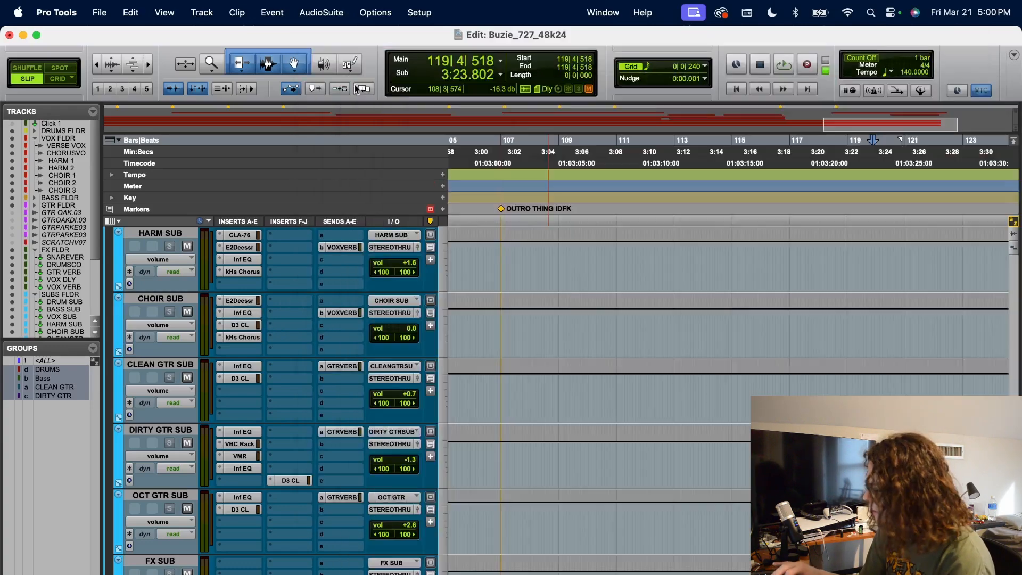
Collapse the SUBS, FX and VOX track folders and save the session.
{"action": "scroll", "coordinate": [573, 452], "scroll_direction": "up", "scroll_amount": 10}
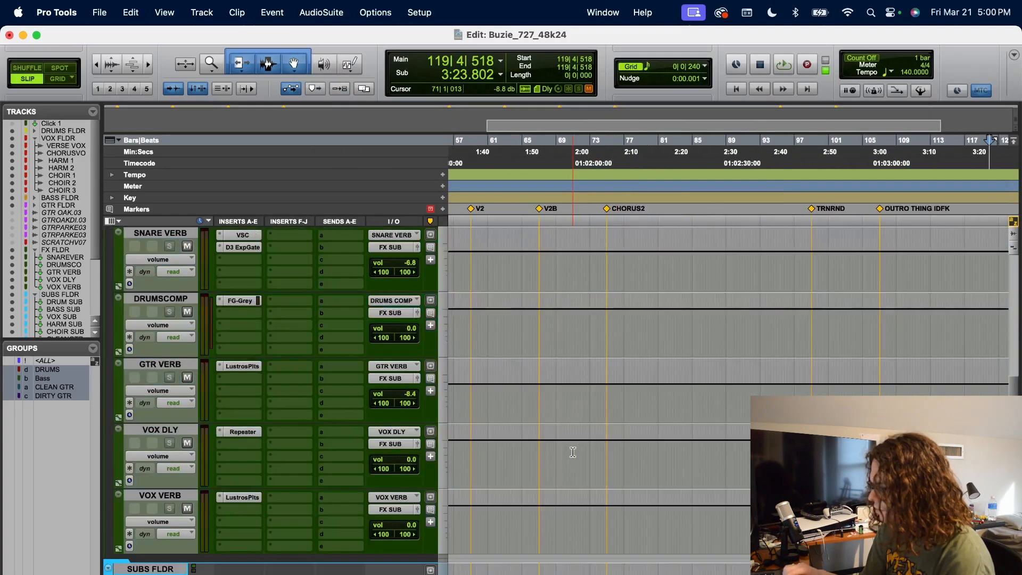
{"action": "scroll", "coordinate": [573, 452], "scroll_direction": "left", "scroll_amount": 10}
{"action": "scroll", "coordinate": [572, 452], "scroll_direction": "down", "scroll_amount": 3}
{"action": "left_click", "coordinate": [108, 397]}
{"action": "scroll", "coordinate": [115, 428], "scroll_direction": "up", "scroll_amount": 5}
{"action": "left_click", "coordinate": [108, 305]}
{"action": "scroll", "coordinate": [112, 324], "scroll_direction": "up", "scroll_amount": 10}
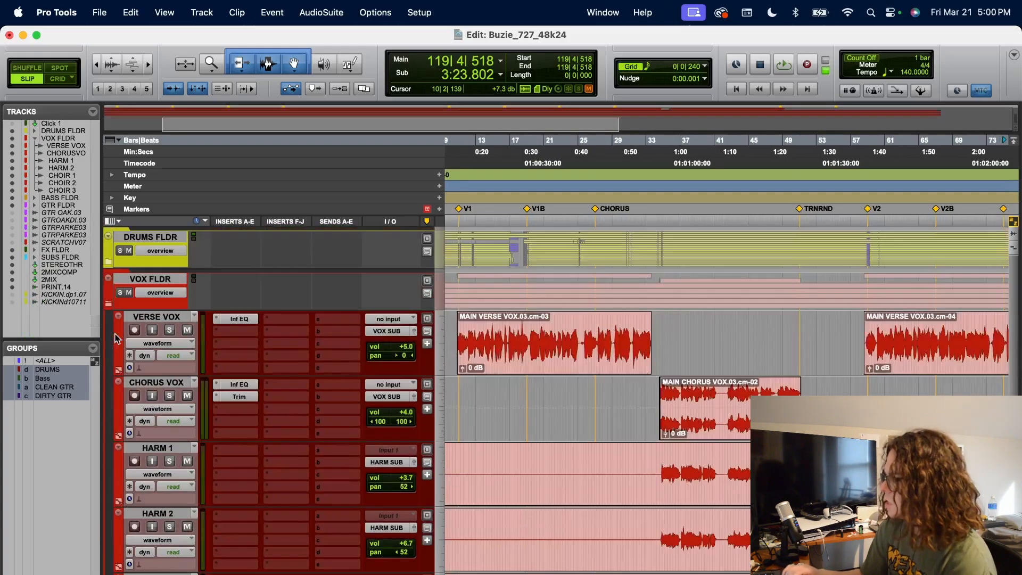
{"action": "left_click", "coordinate": [108, 304]}
{"action": "key", "text": "alt+a"}
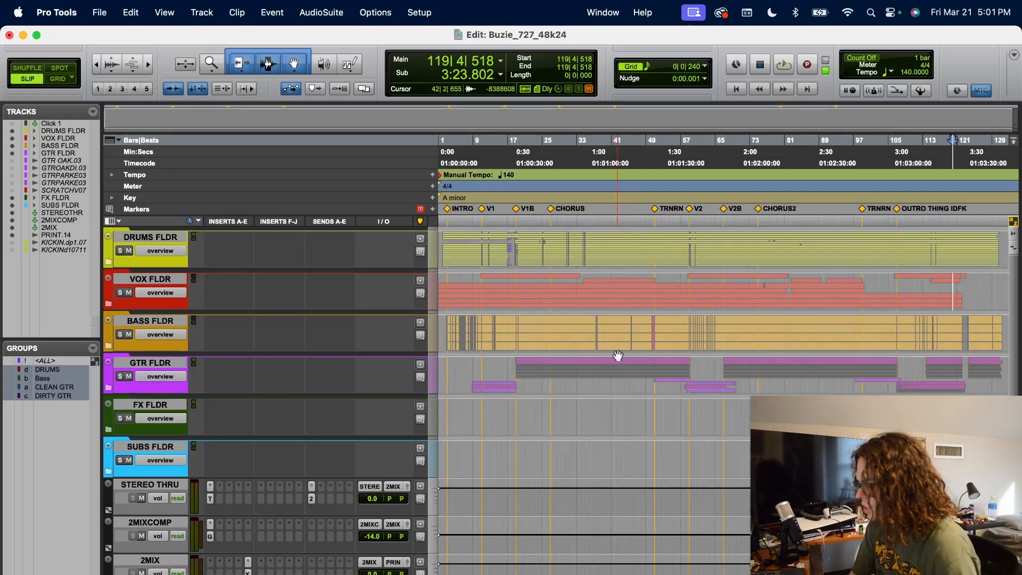
{"action": "key", "text": "super+s"}
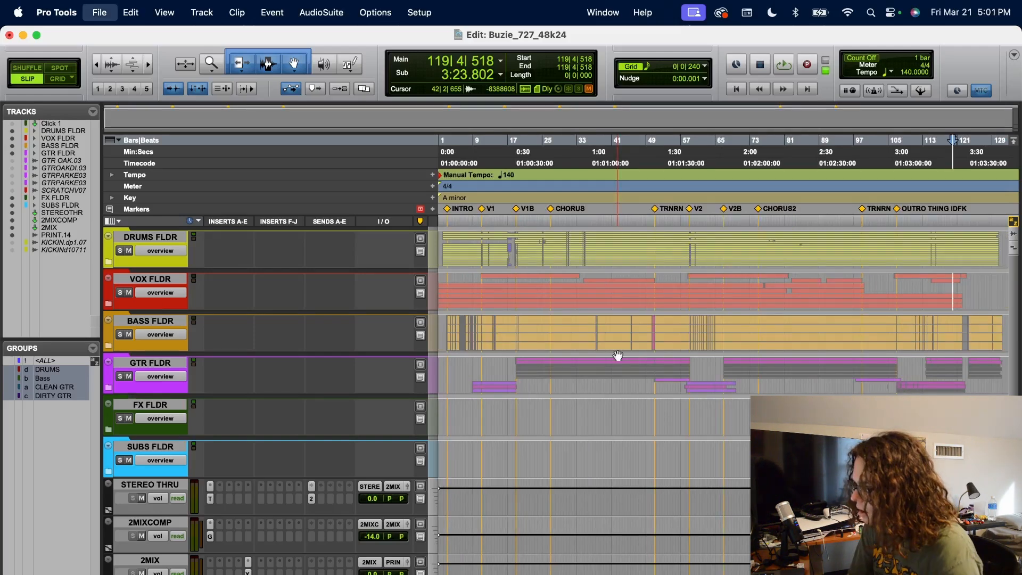